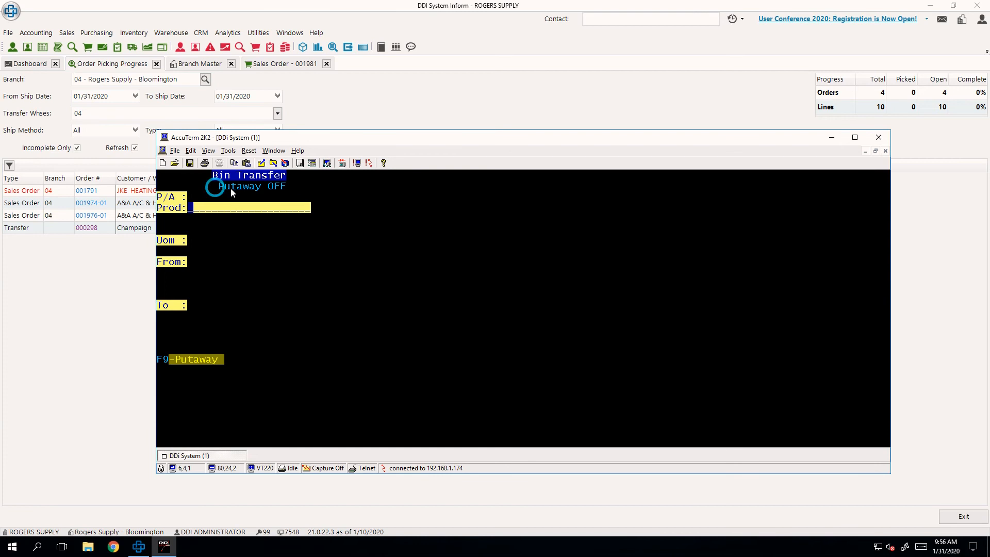
# Turn on Putaway mode for the bin transfer.
pyautogui.click(291, 202)
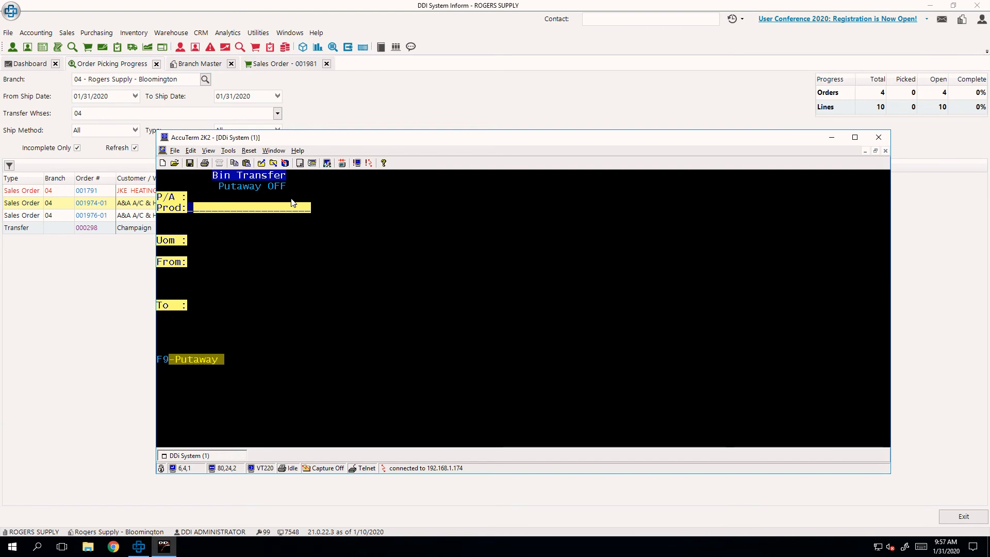
pyautogui.click(165, 356)
pyautogui.press('F9')
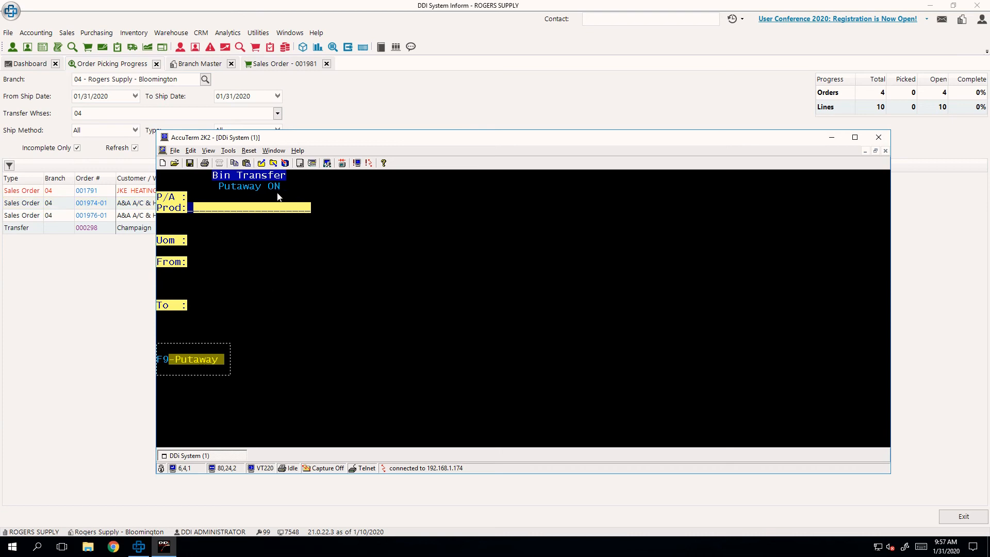
pyautogui.press('F9')
pyautogui.press('F9')
# Enter product 18941 for the bin transfer and set the quantity to move from the dock to 1.
pyautogui.click(327, 260)
pyautogui.write('18941')
pyautogui.press('Return')
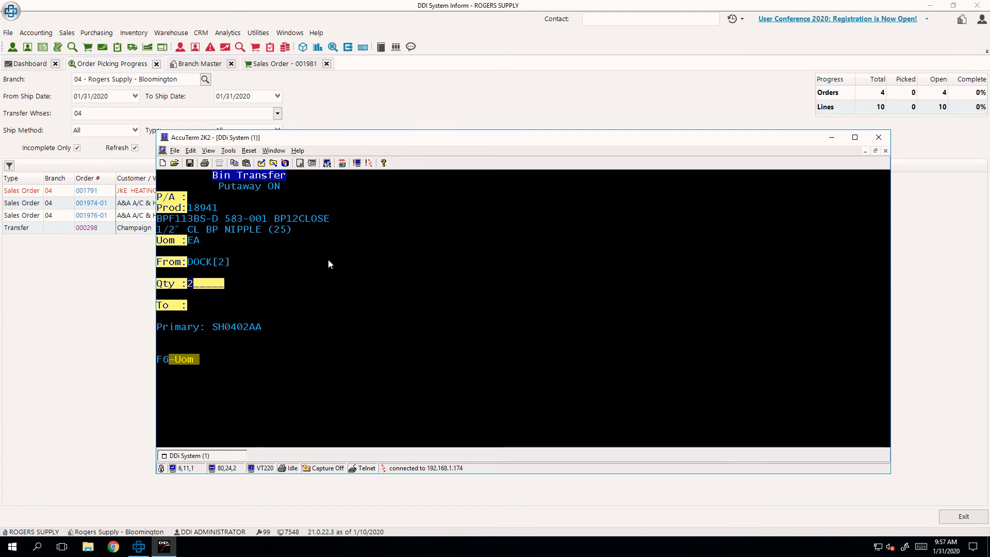
pyautogui.write('1')
pyautogui.press('Return')
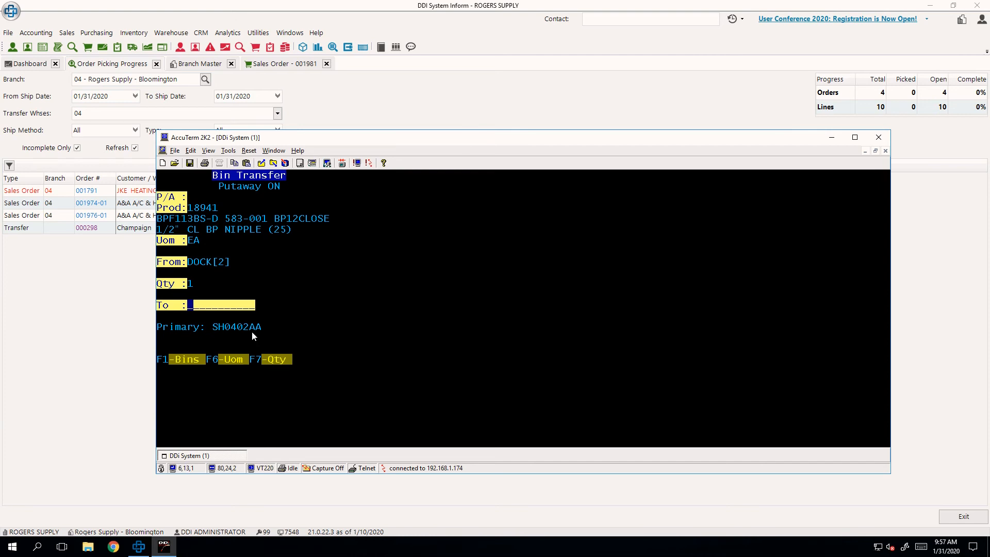
# Transfer the entered quantity to the product's primary bin, SH0402AA, and acknowledge the transfer.
pyautogui.moveTo(263, 337); pyautogui.dragTo(159, 323)
pyautogui.click(308, 338)
pyautogui.write('SH0402AA')
pyautogui.press('Return')
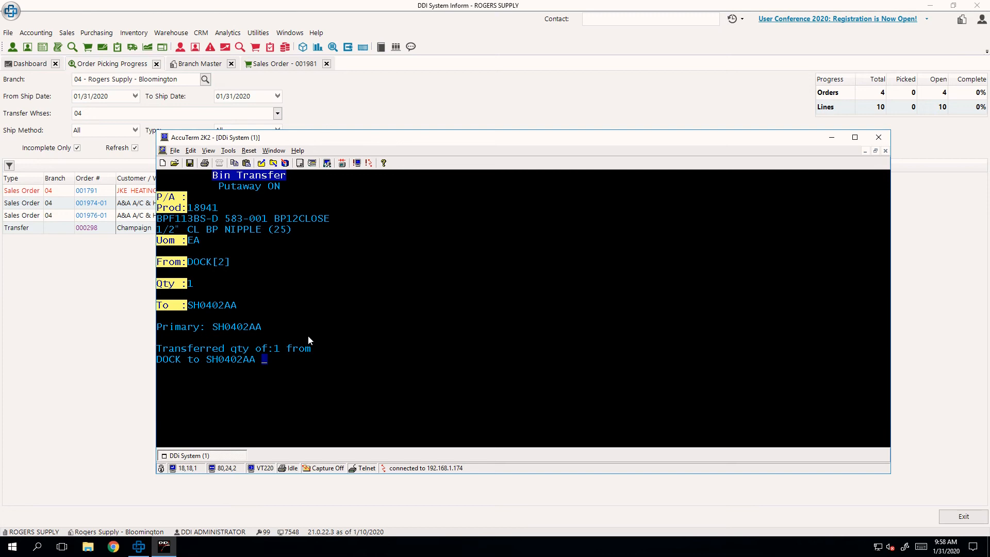
pyautogui.press('Return')
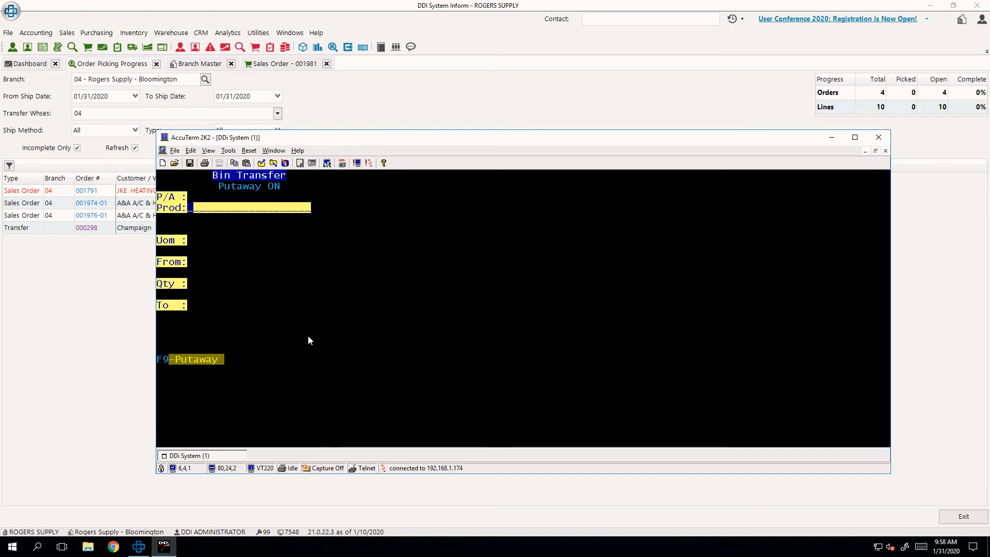
# Transfer the remaining 1 unit of product 18941 from the dock to bin SH0202AA and leave Bin Transfer.
pyautogui.write('18941')
pyautogui.press('Return')
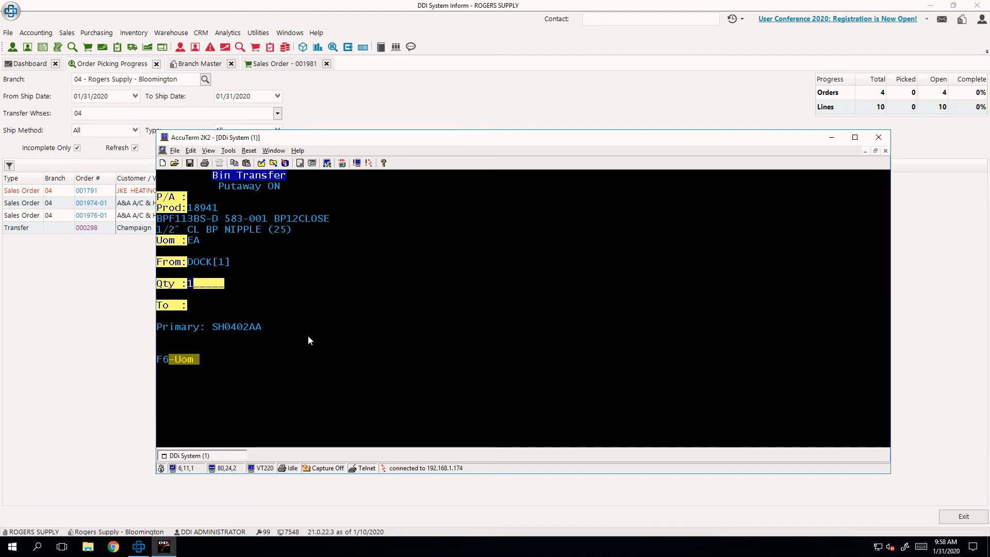
pyautogui.press('Return')
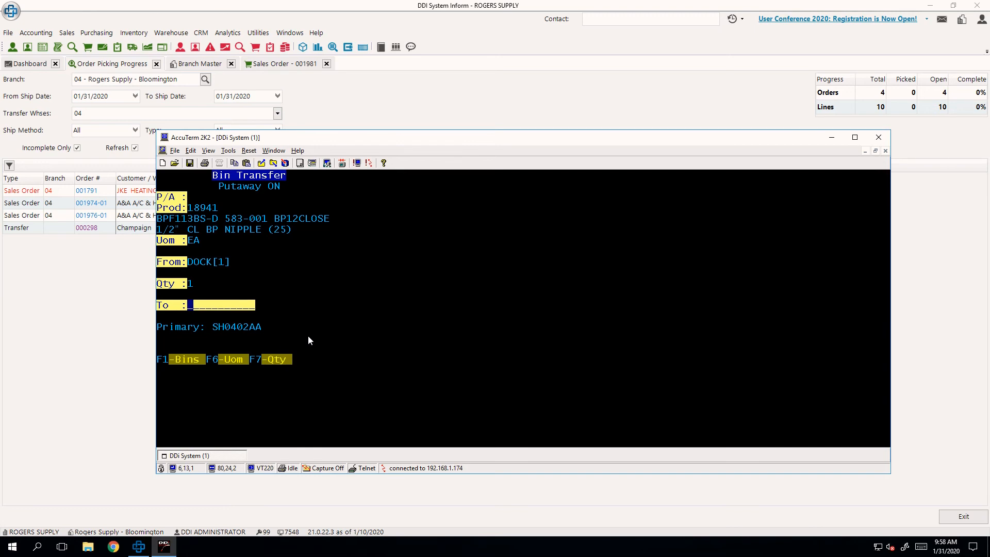
pyautogui.write('SH0202AA')
pyautogui.press('Return')
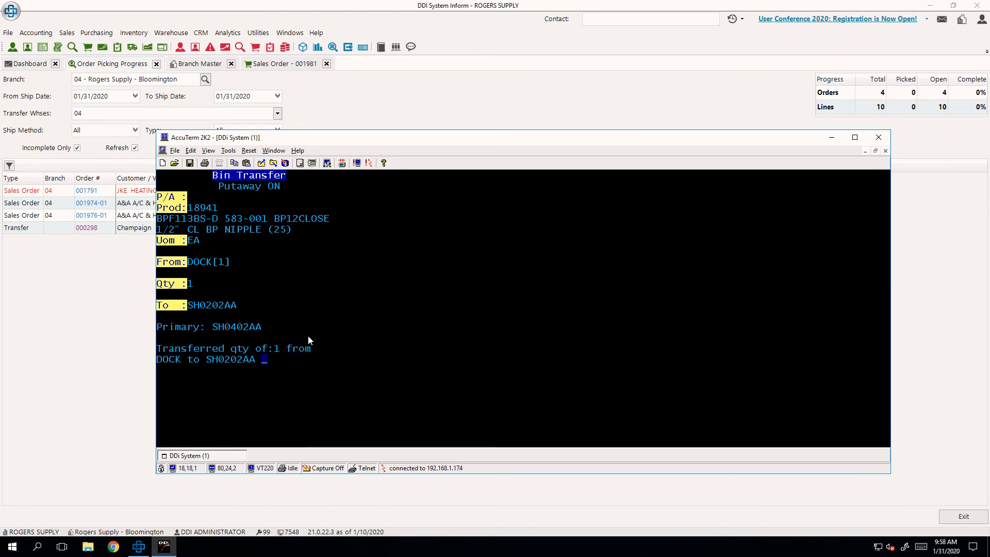
pyautogui.press('Escape')
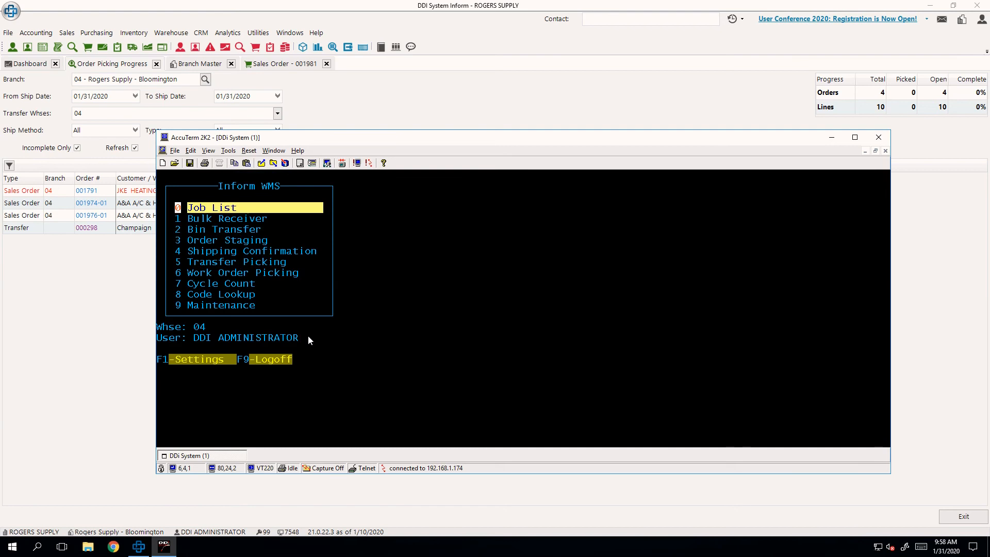
# Create a new receiver in Bulk Receiver, add the purchase order by its number, and start scanning.
pyautogui.press('Down')
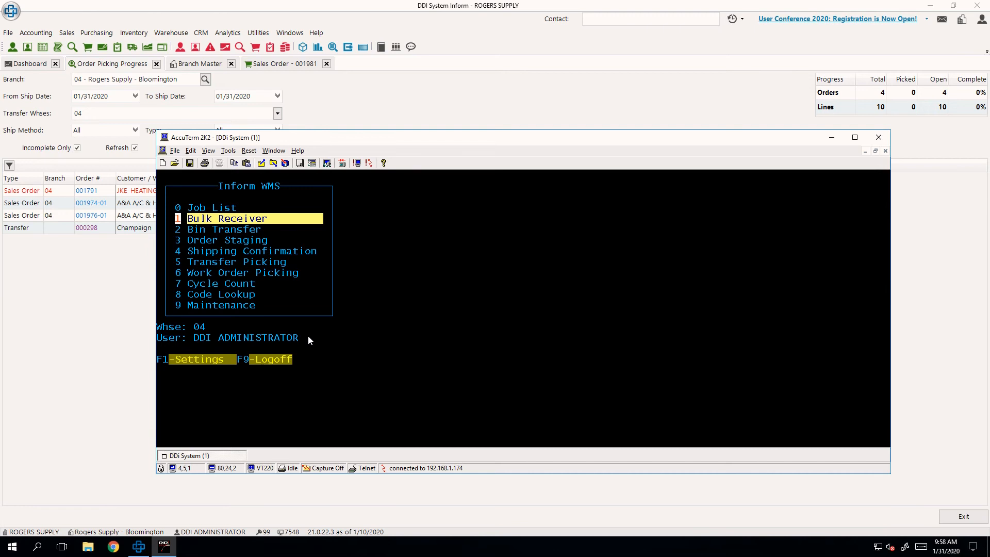
pyautogui.press('Return')
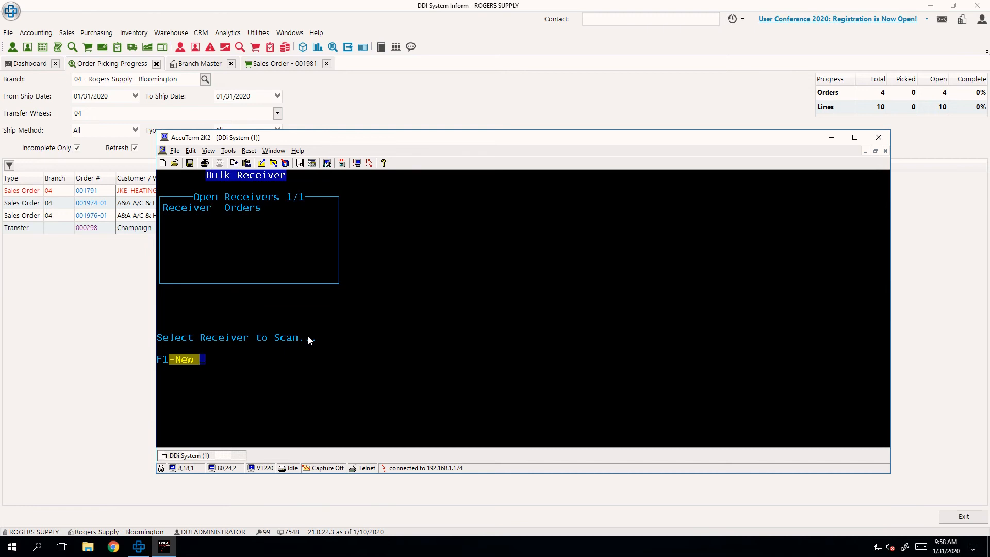
pyautogui.press('F1')
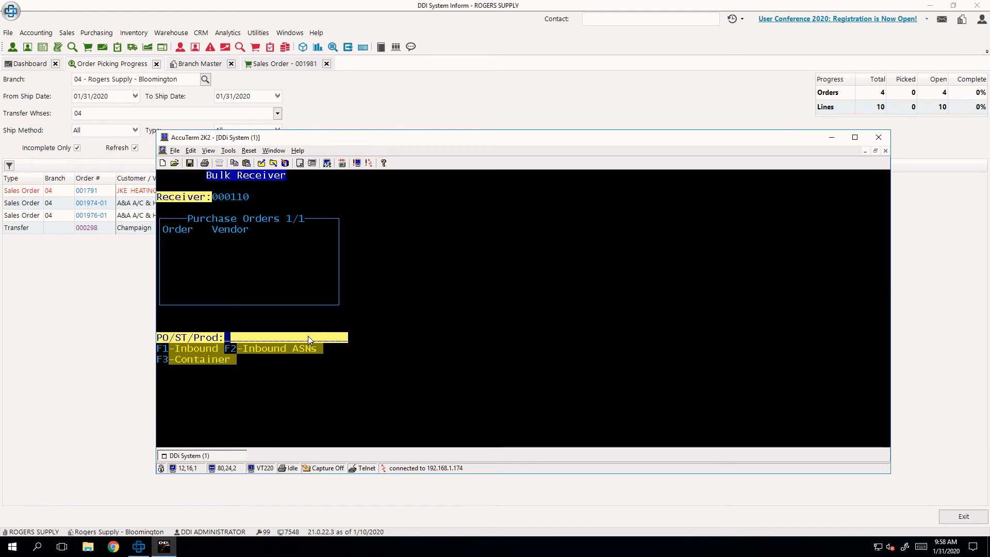
pyautogui.write('001098')
pyautogui.press('Return')
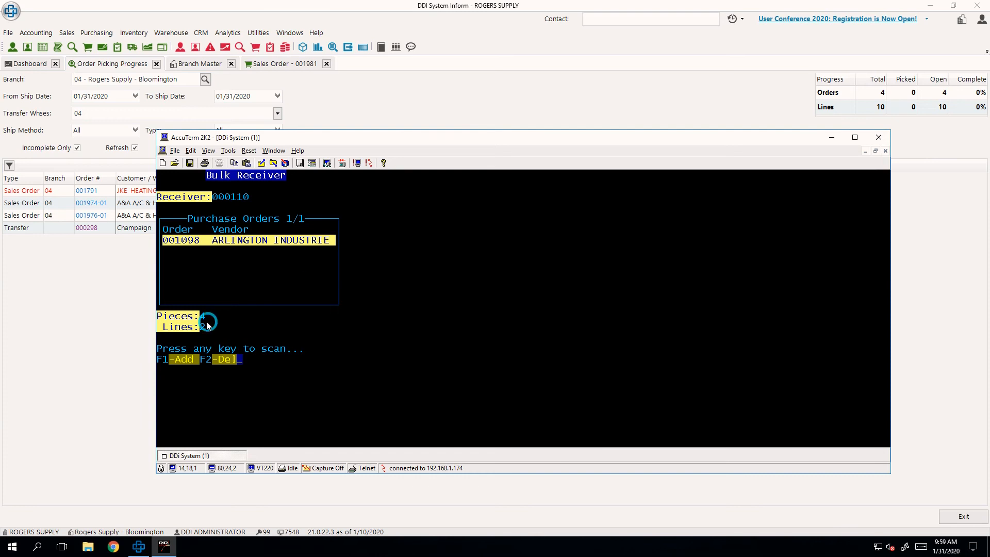
pyautogui.moveTo(175, 330); pyautogui.dragTo(217, 336)
pyautogui.click(217, 332)
pyautogui.press('Return')
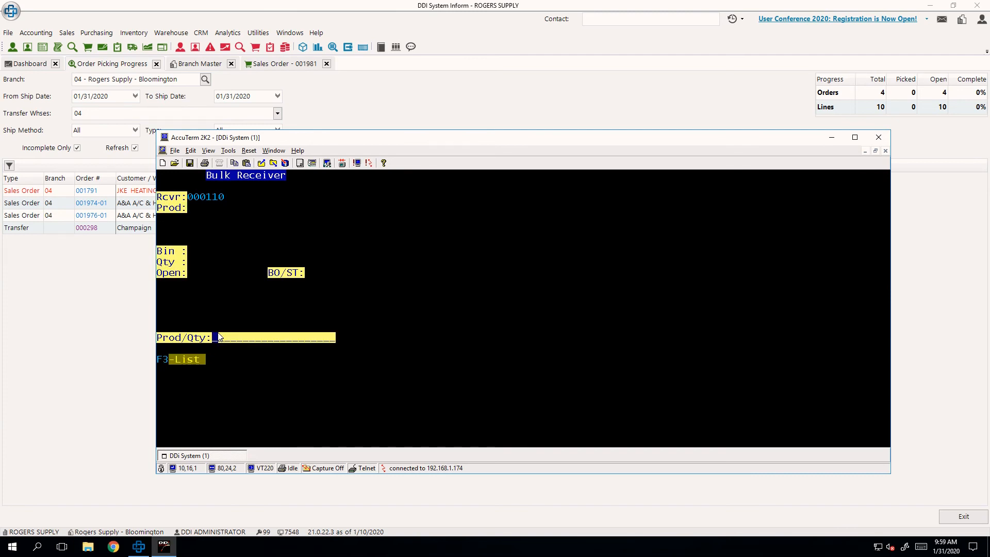
# Review the list of products still open on the receiver, then return to product scanning.
pyautogui.write('40886')
pyautogui.press('Return')
pyautogui.press('F3')
pyautogui.press('Down')
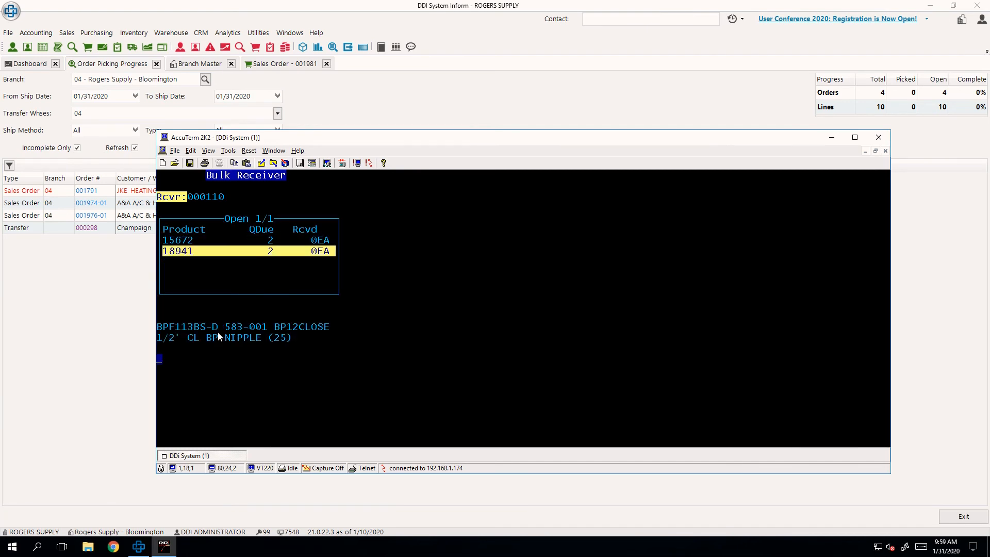
pyautogui.press('Up')
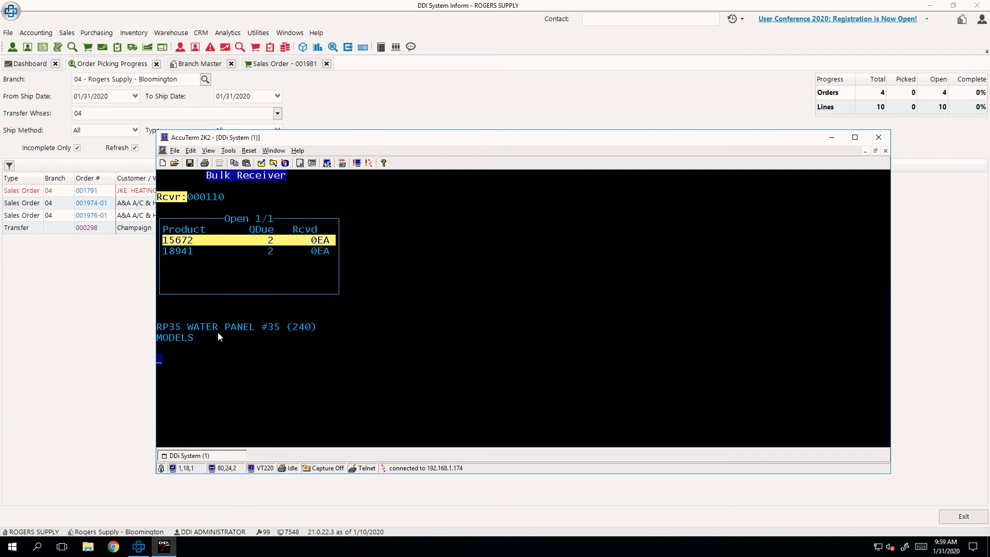
pyautogui.press('Return')
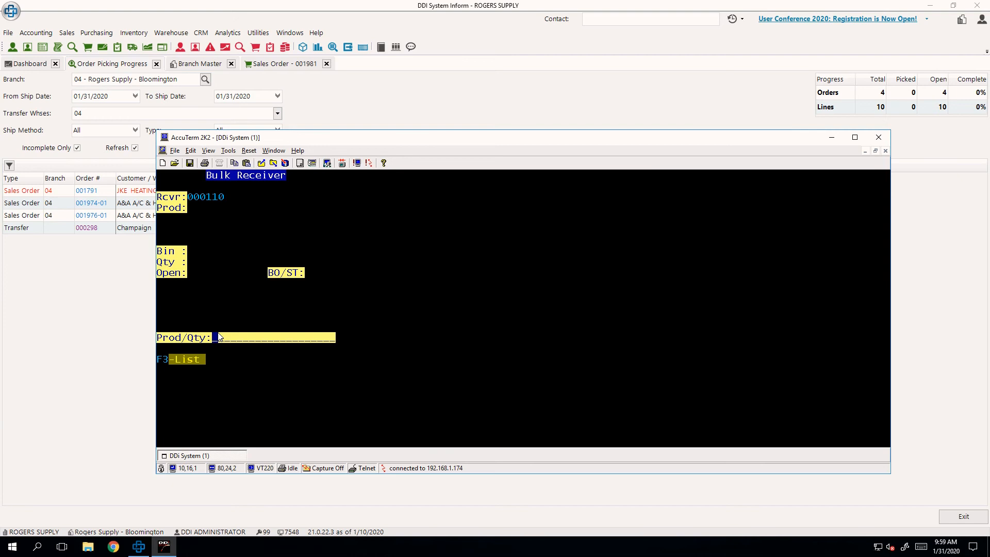
# Try to receive product 42000 on the current receiver.
pyautogui.write('42000')
pyautogui.press('Return')
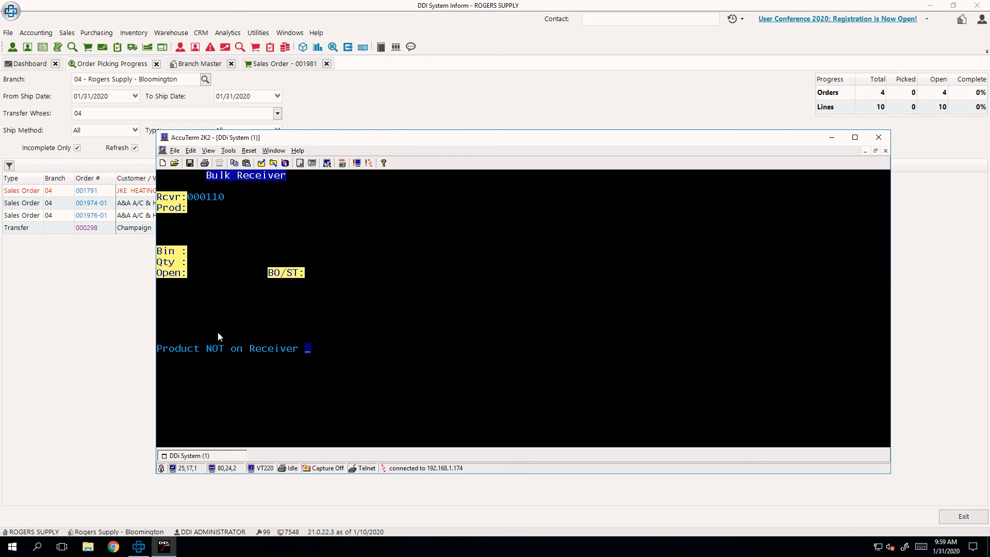
pyautogui.press('Return')
# Receive two units each of products 15672 and 18941 by scanning them alternately, one unit per scan.
pyautogui.write('1672')
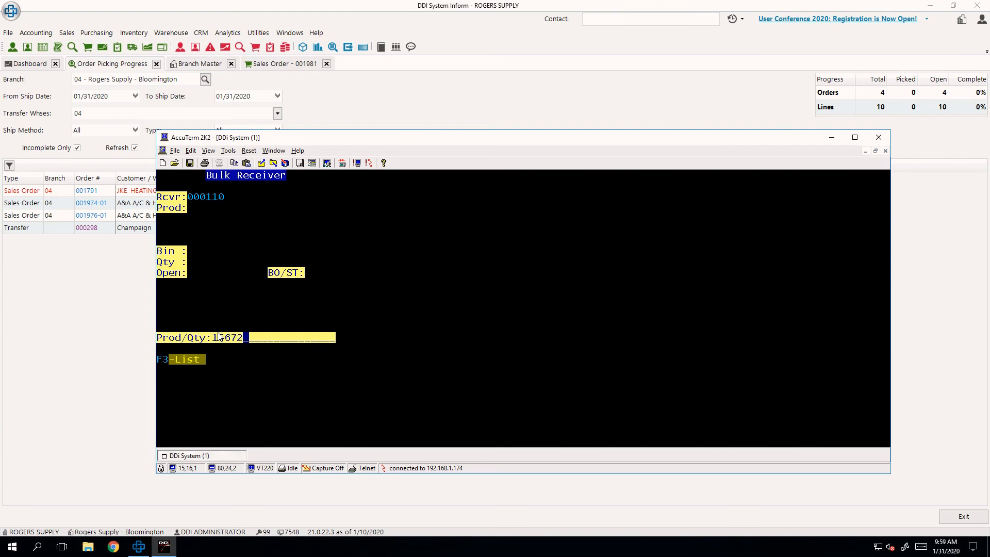
pyautogui.press('Return')
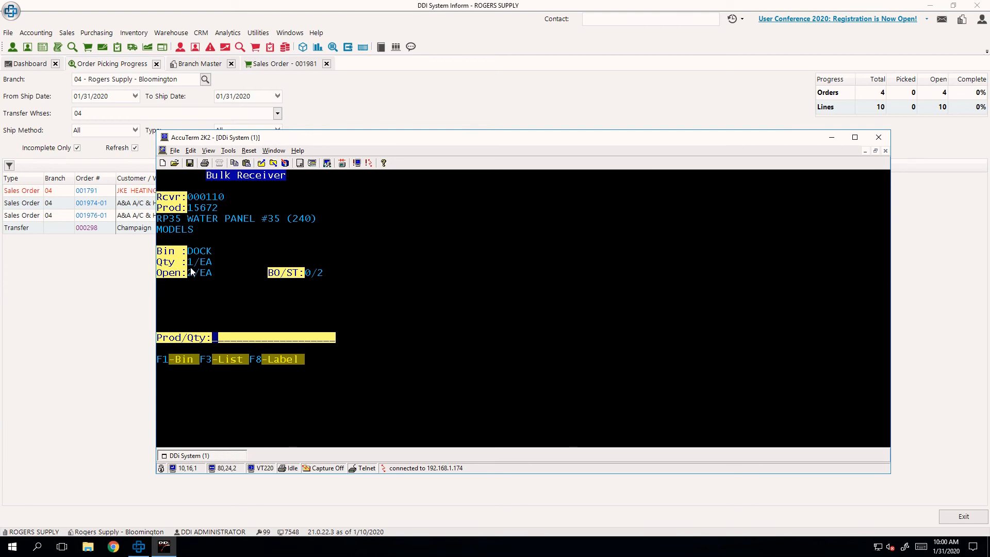
pyautogui.write('18941')
pyautogui.press('Return')
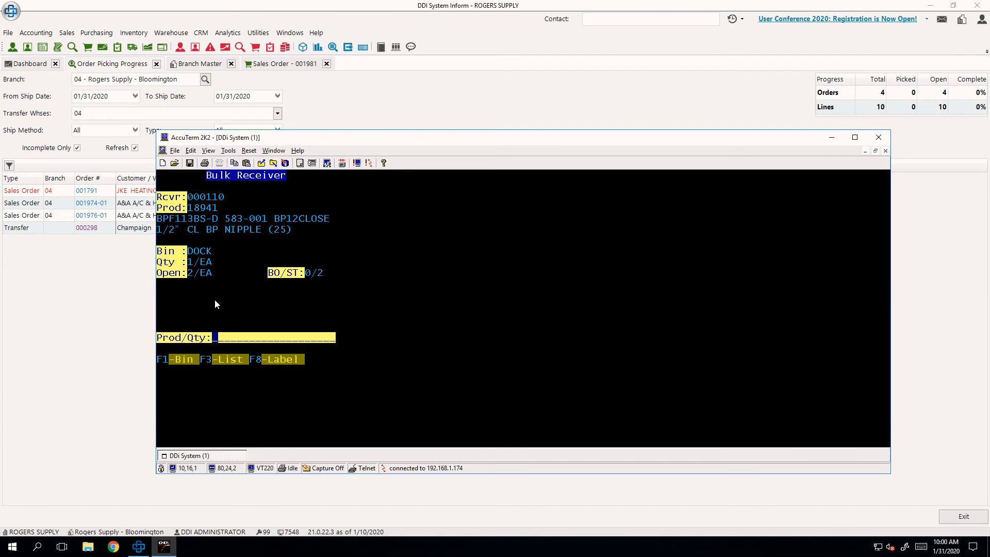
pyautogui.write('15672')
pyautogui.press('Return')
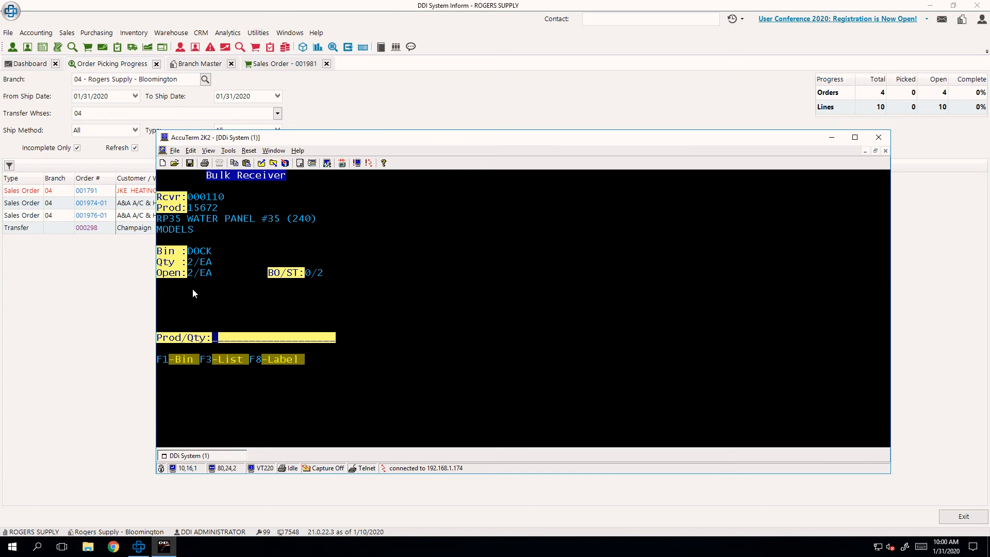
pyautogui.write('18941')
pyautogui.press('Return')
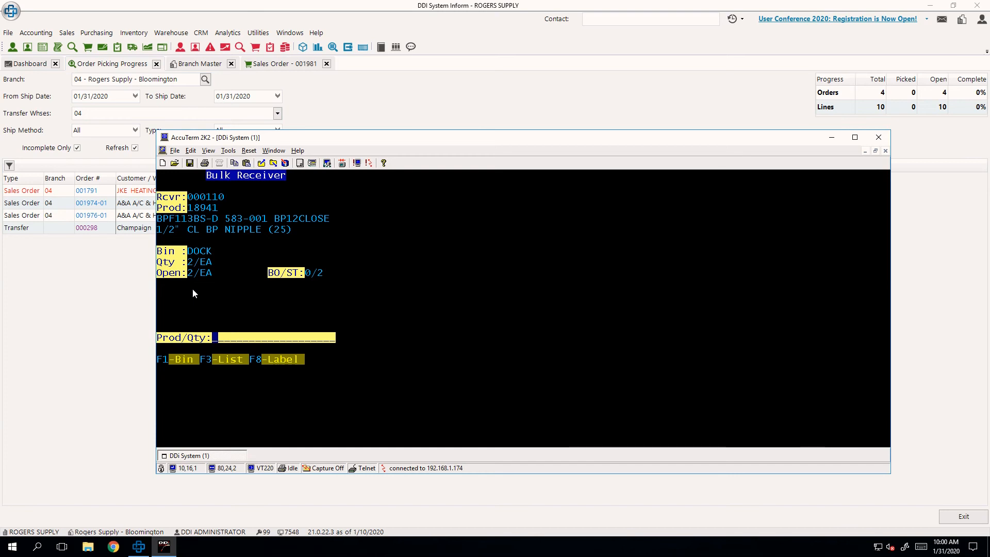
# Consult the assigned bins for product 18941 and set its receiving bin to SH0202AA.
pyautogui.moveTo(201, 368); pyautogui.dragTo(158, 361)
pyautogui.click(196, 405)
pyautogui.moveTo(217, 247); pyautogui.dragTo(192, 258)
pyautogui.press('F1')
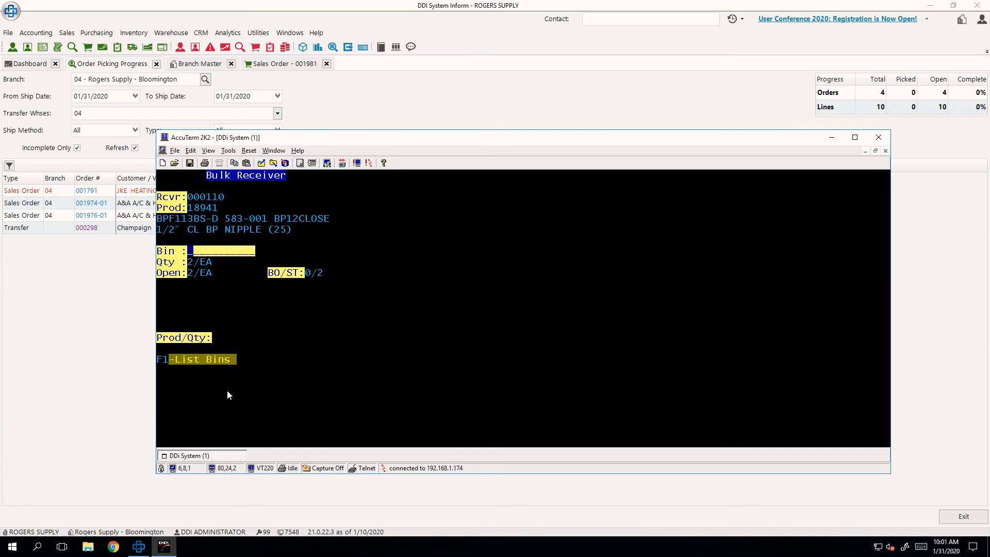
pyautogui.moveTo(225, 370); pyautogui.dragTo(159, 348)
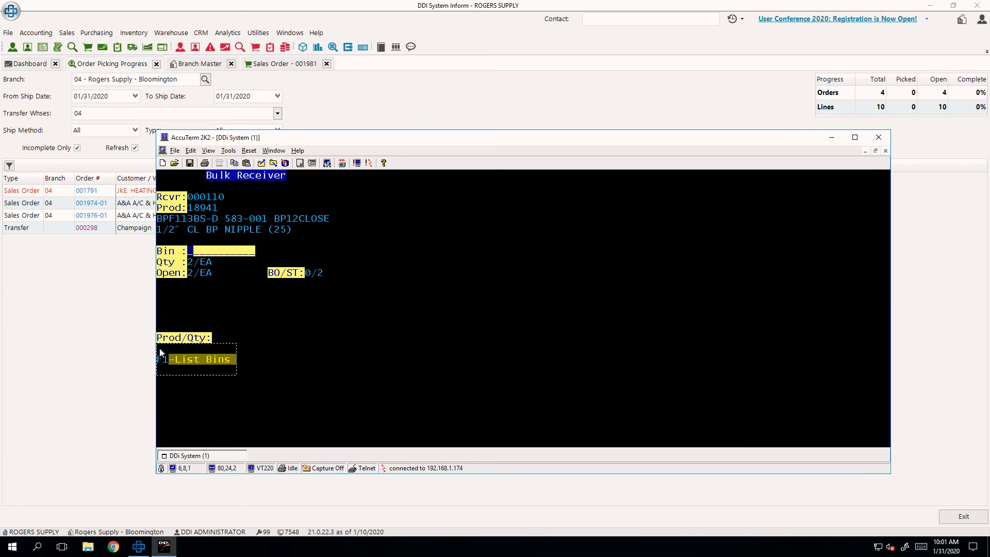
pyautogui.click(210, 402)
pyautogui.press('F1')
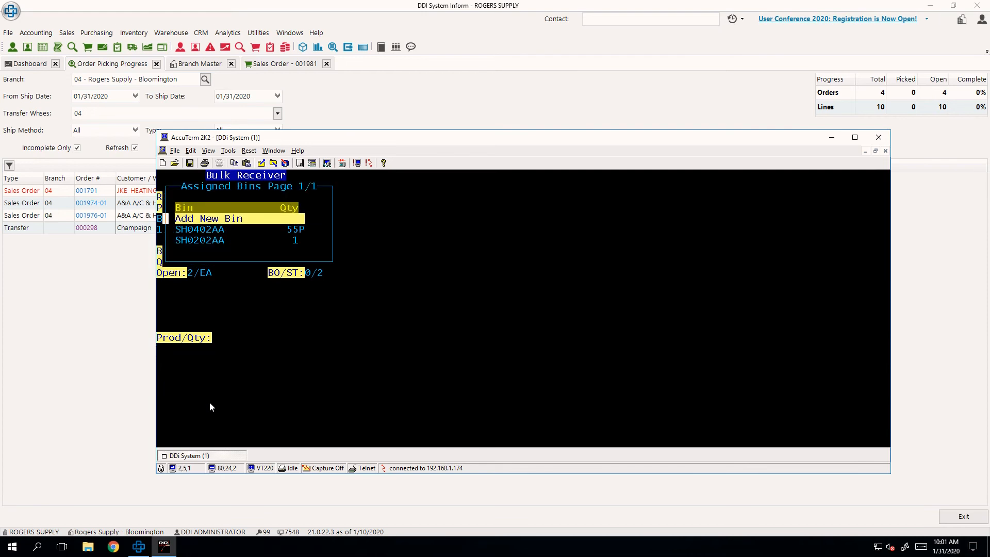
pyautogui.press('Down')
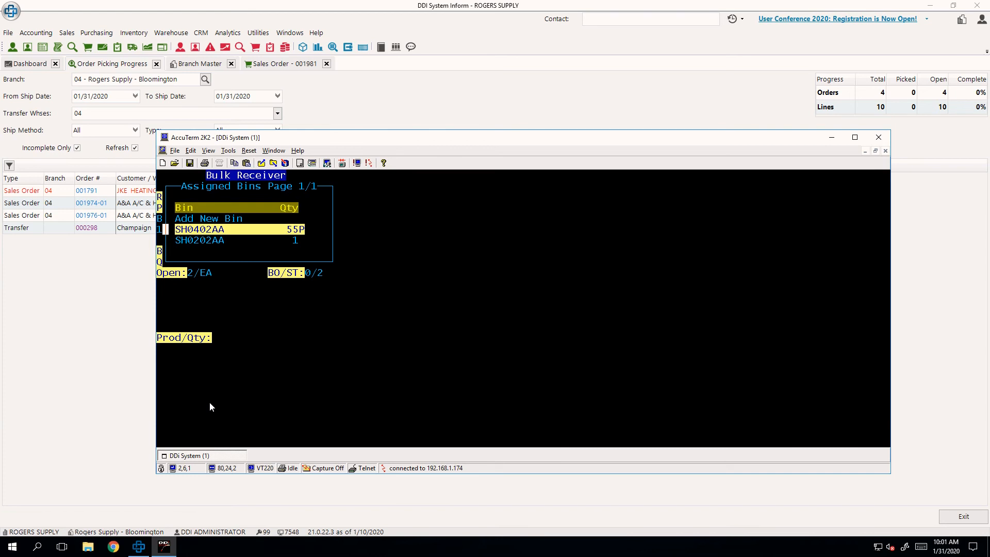
pyautogui.press('Down')
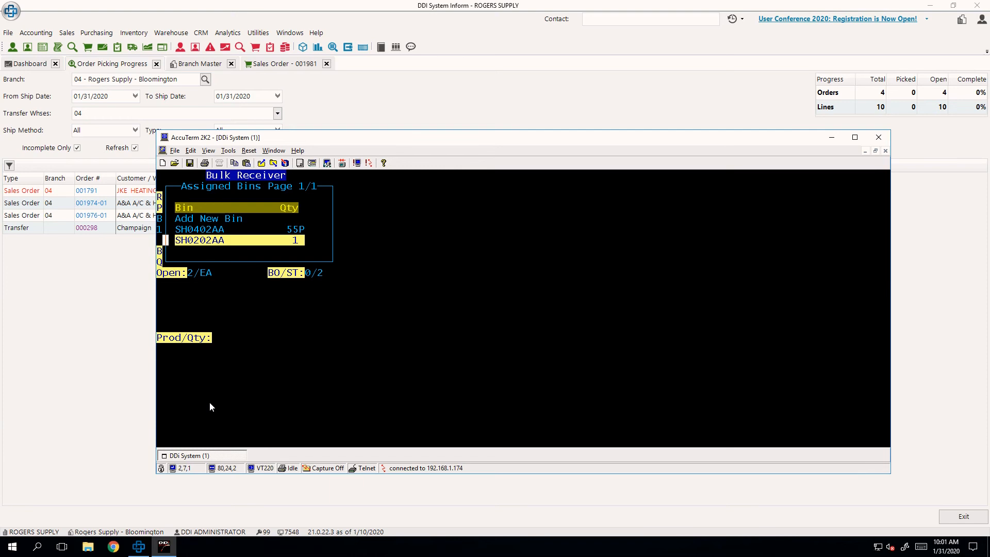
pyautogui.press('Return')
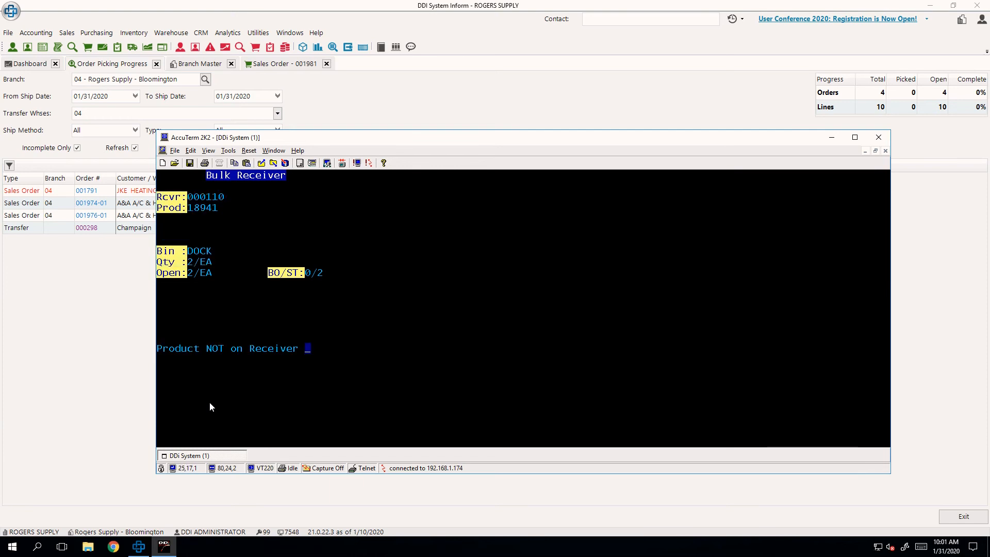
pyautogui.press('Return')
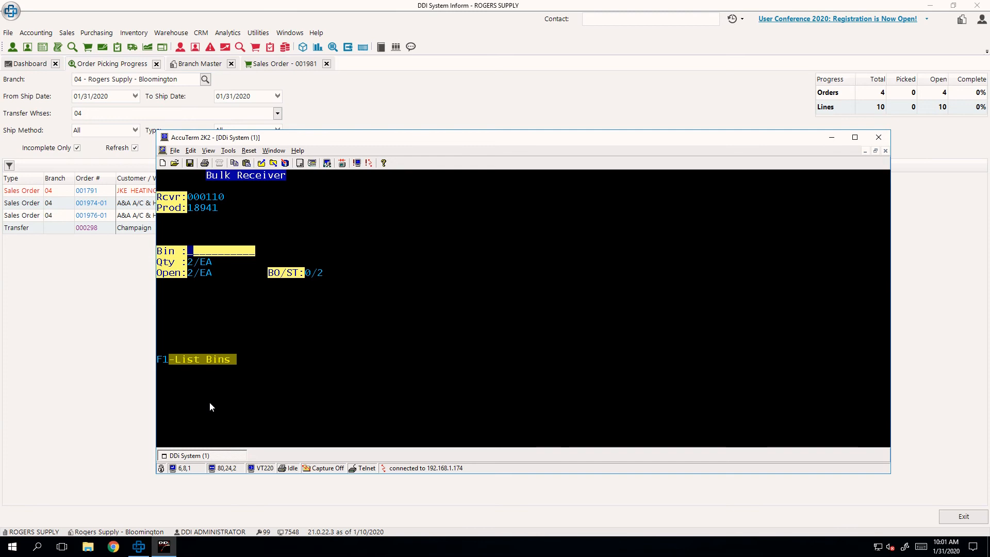
pyautogui.write('SH0202AA')
pyautogui.press('Return')
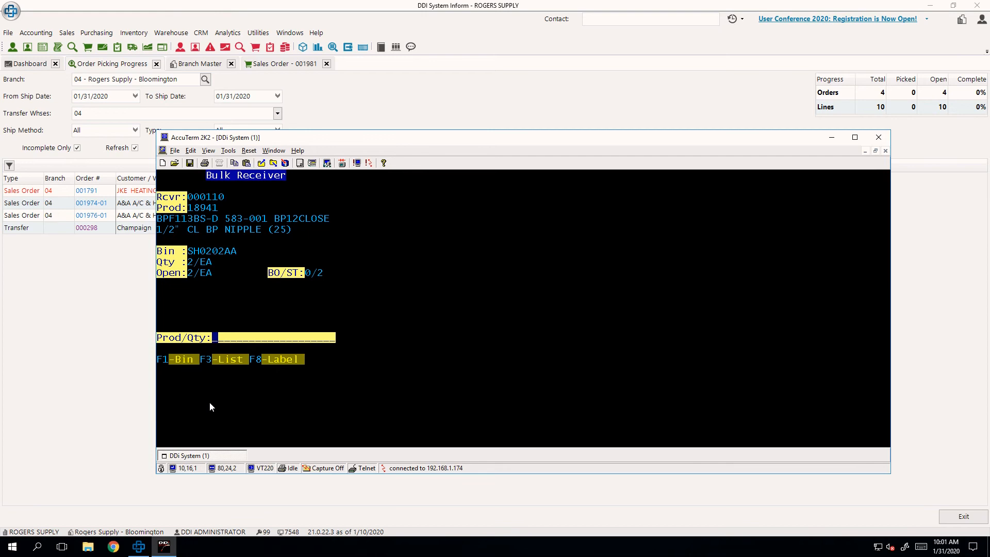
# Finish scanning, update the receiver to post it, and return to the Inform WMS main menu.
pyautogui.press('Escape')
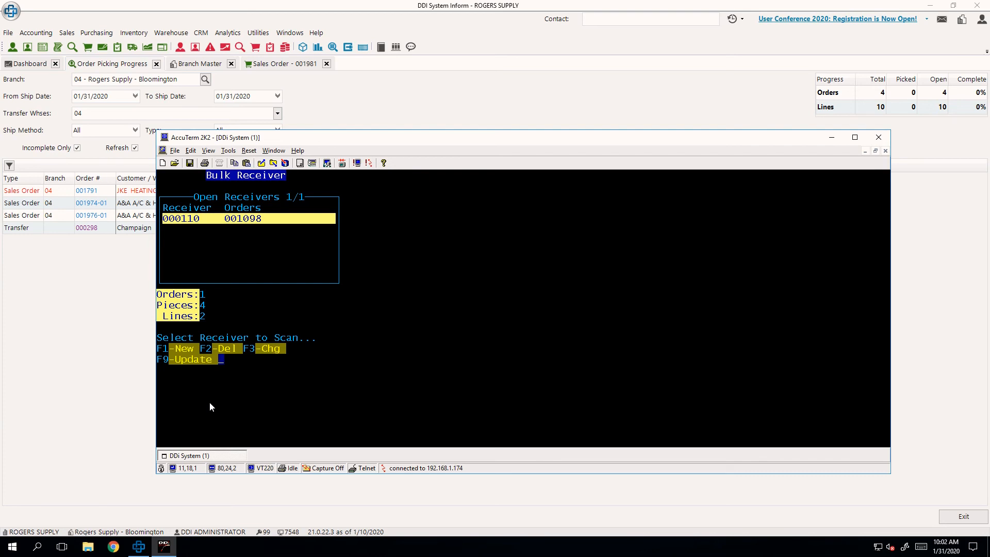
pyautogui.press('F9')
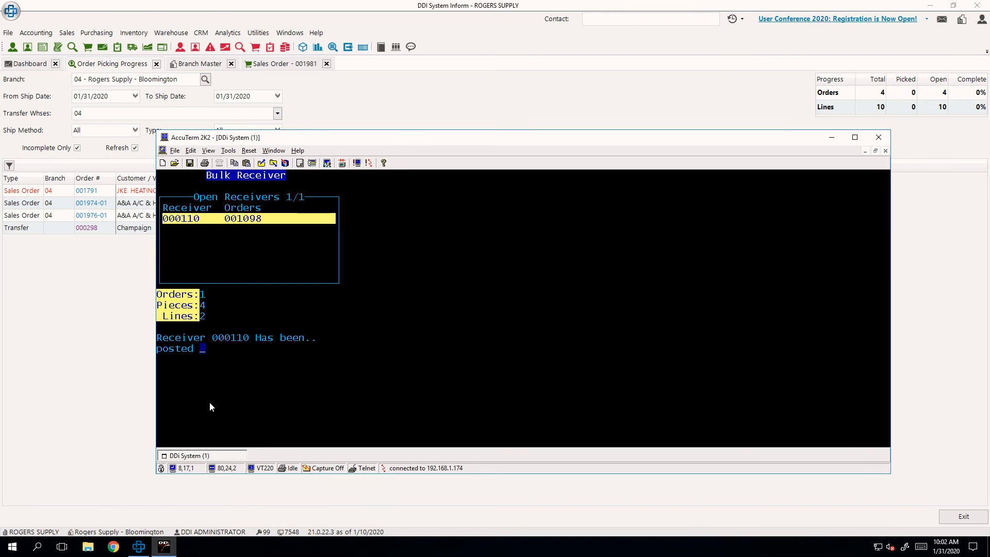
pyautogui.press('Return')
pyautogui.press('n')
pyautogui.press('Escape')
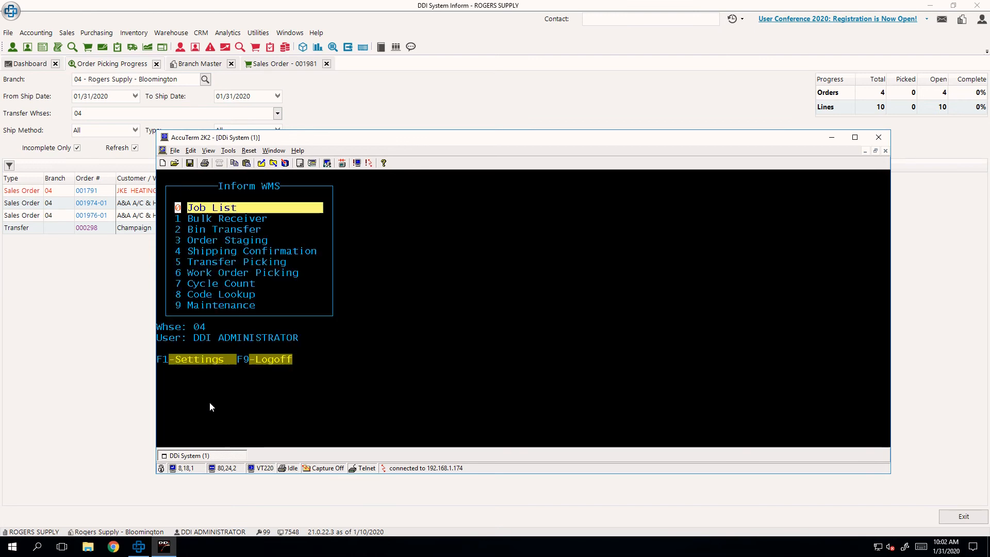
# Review the Order Pull jobs for warehouse 04 in the Job List.
pyautogui.press('Return')
pyautogui.press('Down')
pyautogui.press('Down')
pyautogui.press('Return')
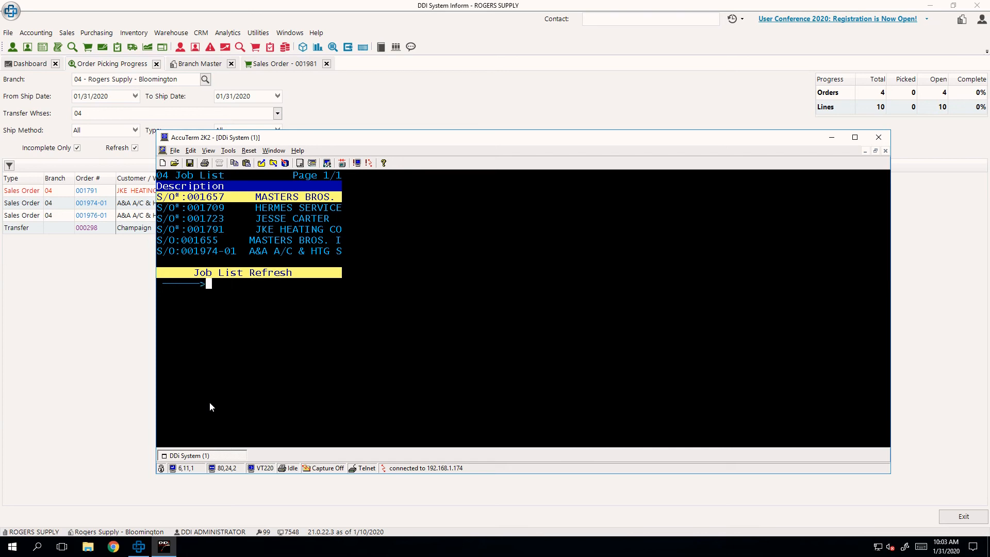
pyautogui.press('Escape')
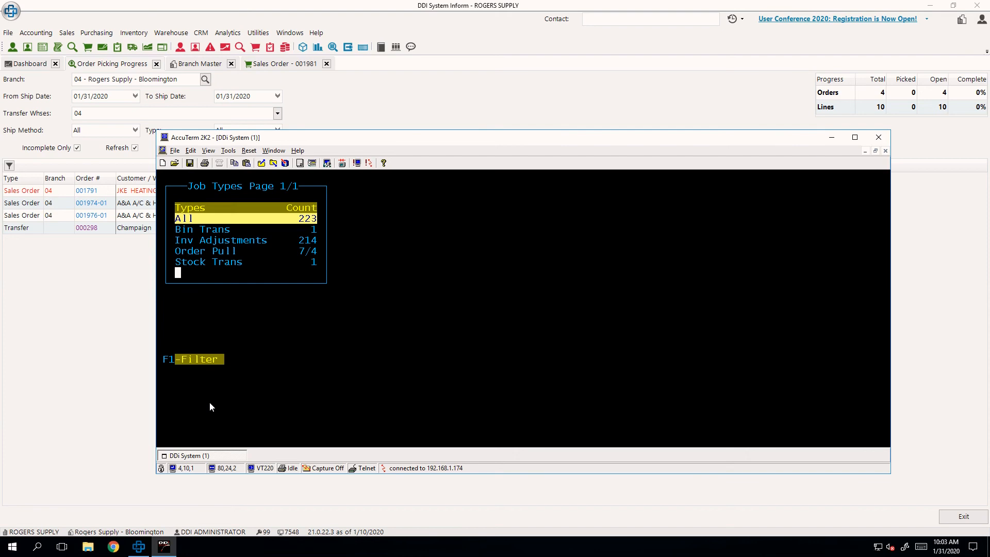
# Examine the Bin Trans jobs in the Job List and return to the Inform WMS main menu.
pyautogui.press('Down')
pyautogui.press('Return')
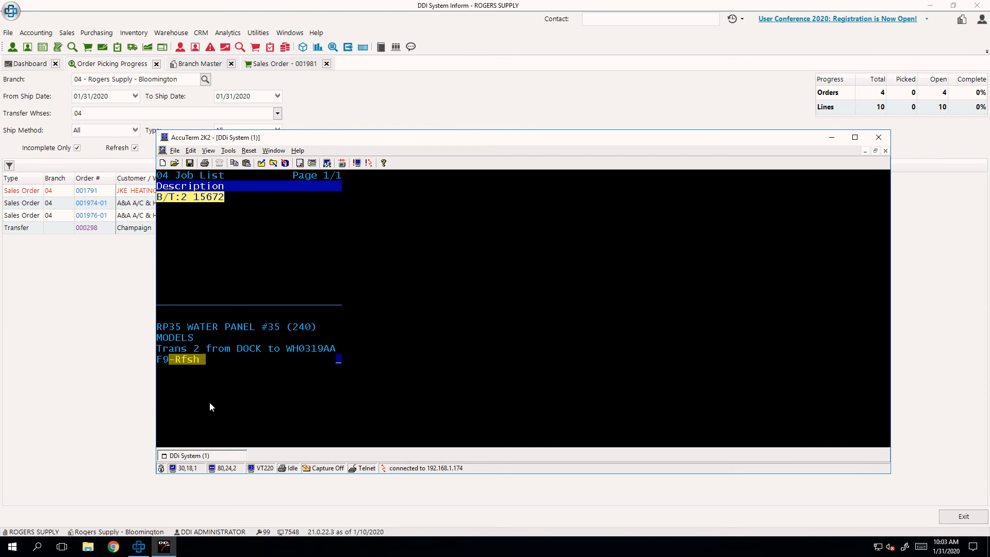
pyautogui.press('Escape')
pyautogui.press('Escape')
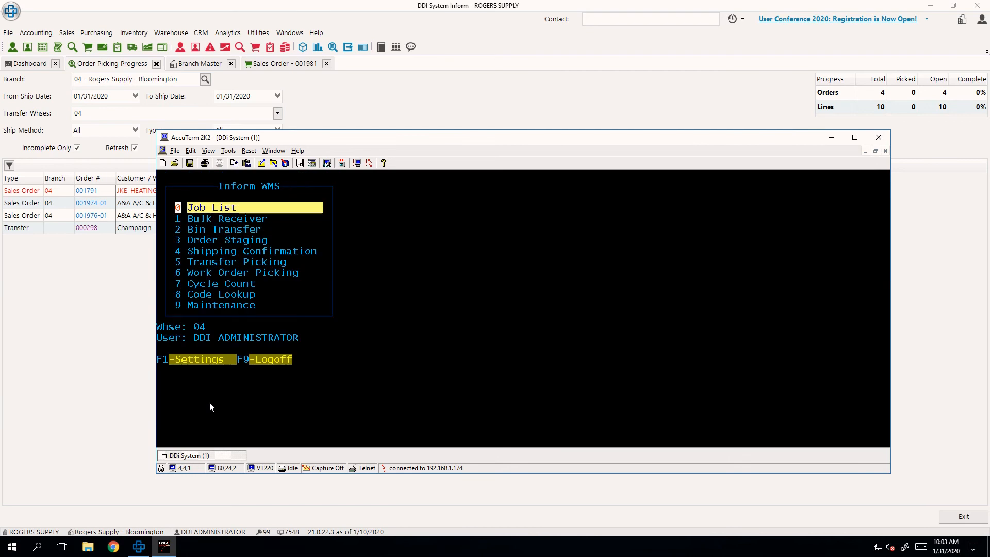
# Start a new receiver in Bulk Receiver and try to add an order to it by its number.
pyautogui.press('Down')
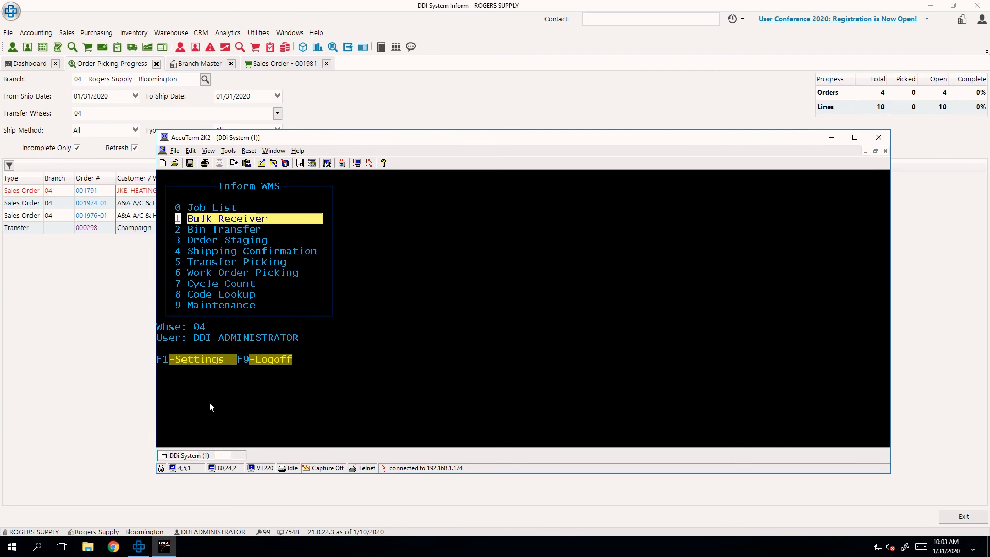
pyautogui.press('Return')
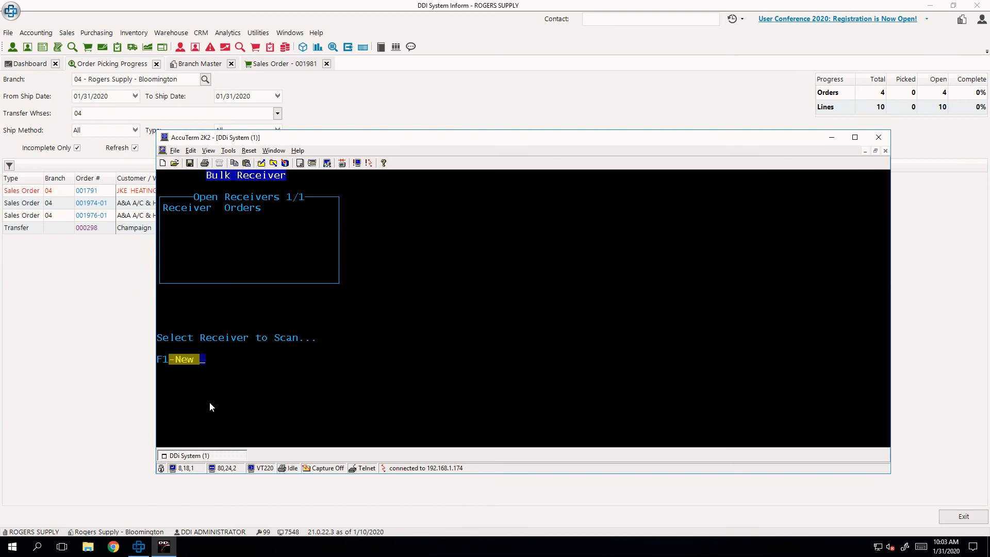
pyautogui.press('F1')
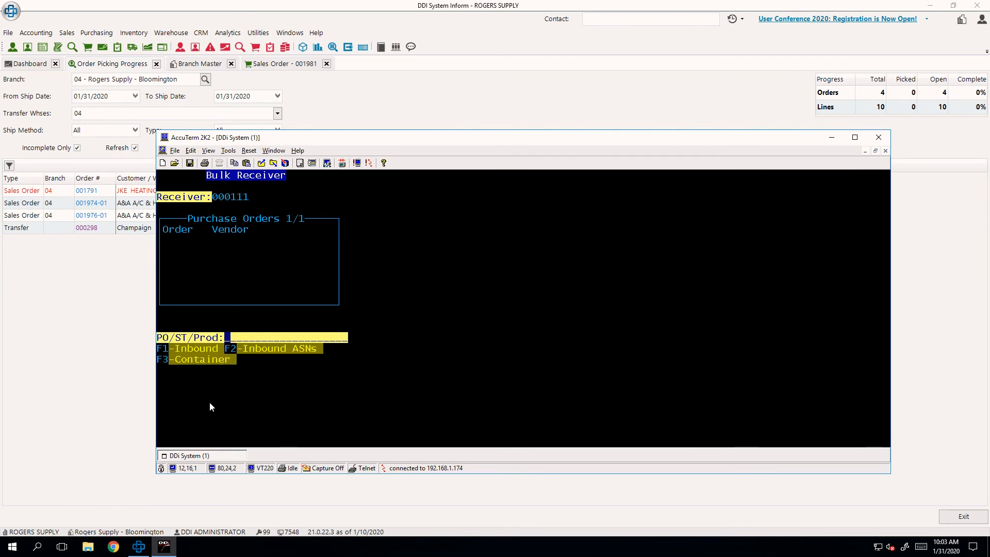
pyautogui.write('001976')
pyautogui.press('Return')
pyautogui.press('Return')
pyautogui.write('001976')
pyautogui.press('Return')
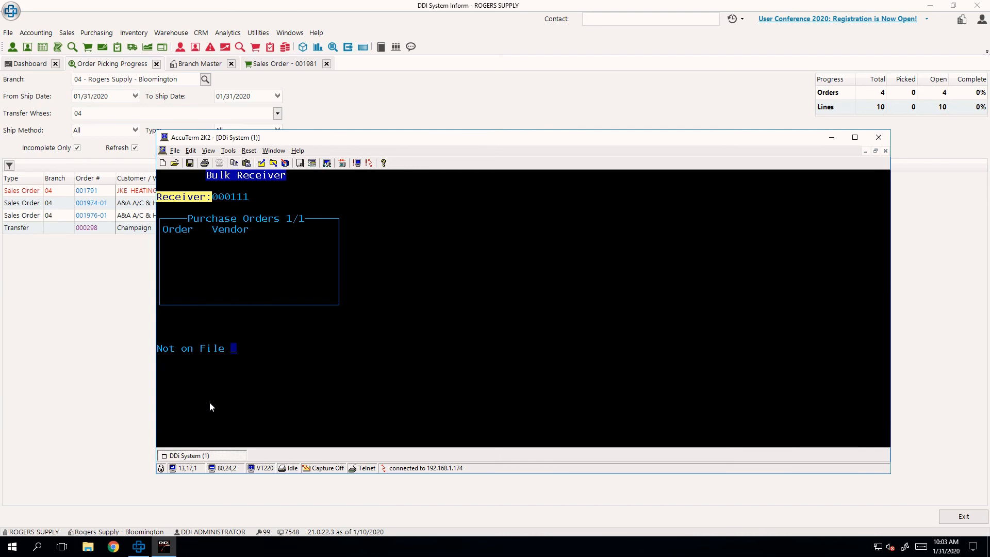
pyautogui.press('Return')
# Check the Order Picking Progress list and try another purchase order number on the new receiver.
pyautogui.click(141, 236)
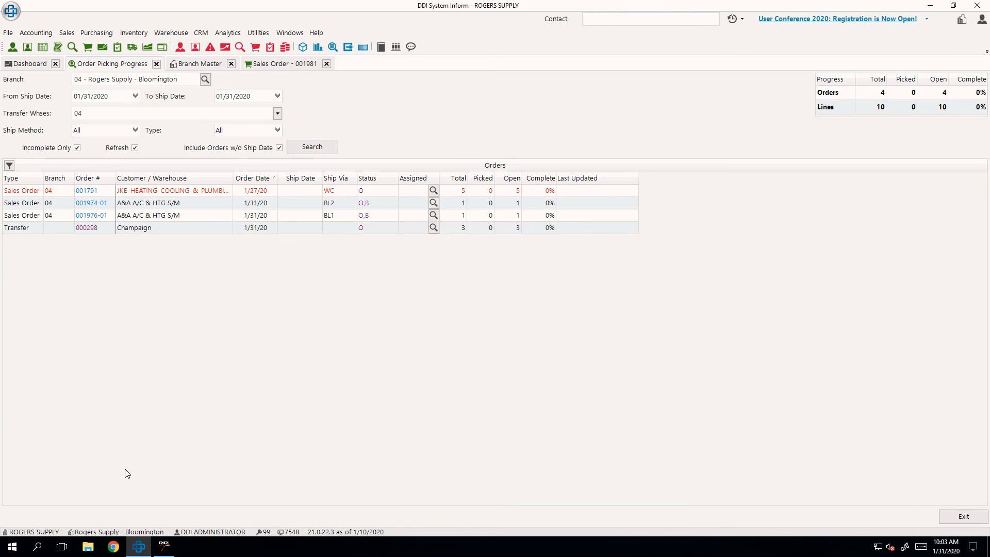
pyautogui.click(163, 546)
pyautogui.write('0010')
pyautogui.press('Return')
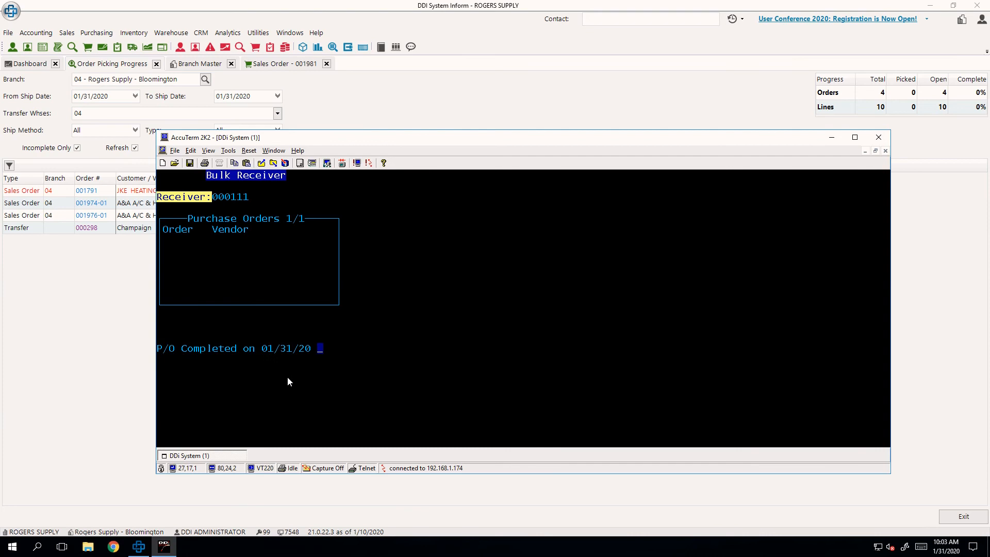
# Add the open Arlington Industries purchase order to the receiver and return to the Inform WMS main menu.
pyautogui.press('Return')
pyautogui.write('001099')
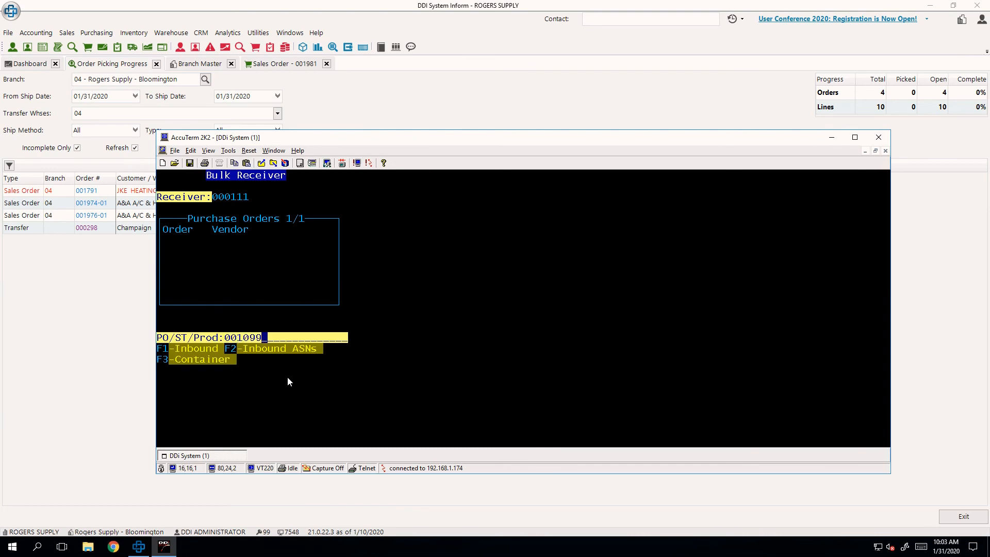
pyautogui.press('Return')
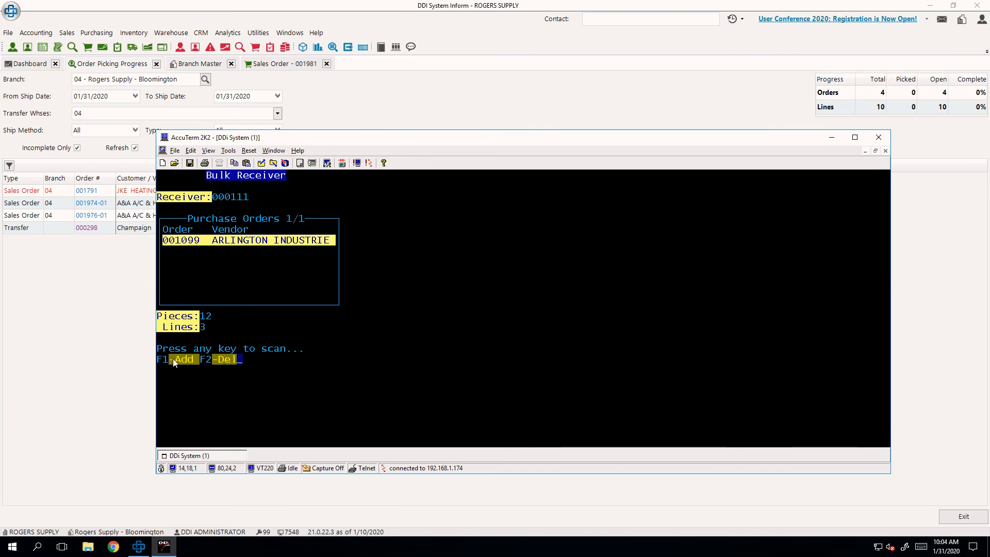
pyautogui.press('Escape')
pyautogui.press('Escape')
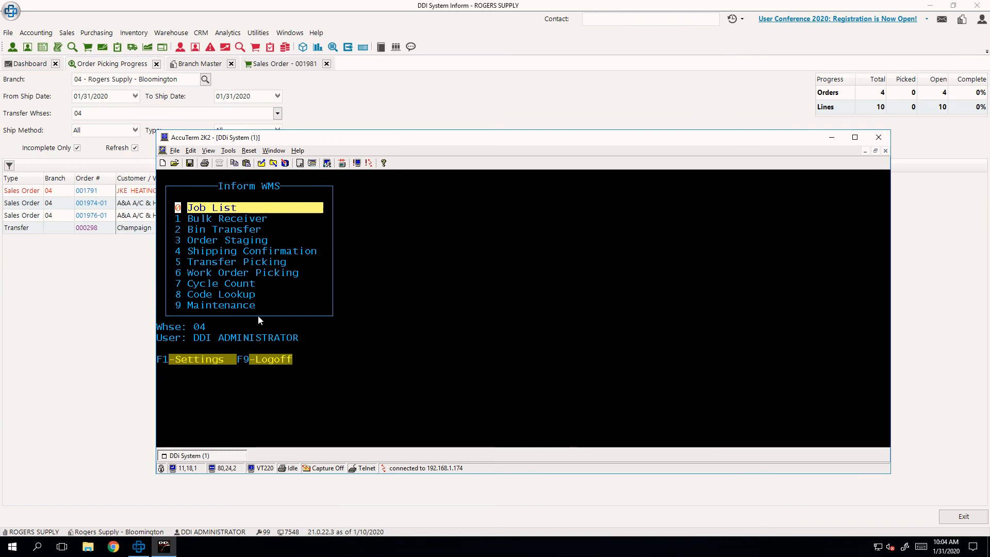
# Start a new purchase order in Inform for the vendor ARLINGTON INDUSTRIES, INC.
pyautogui.click(109, 35)
pyautogui.click(109, 36)
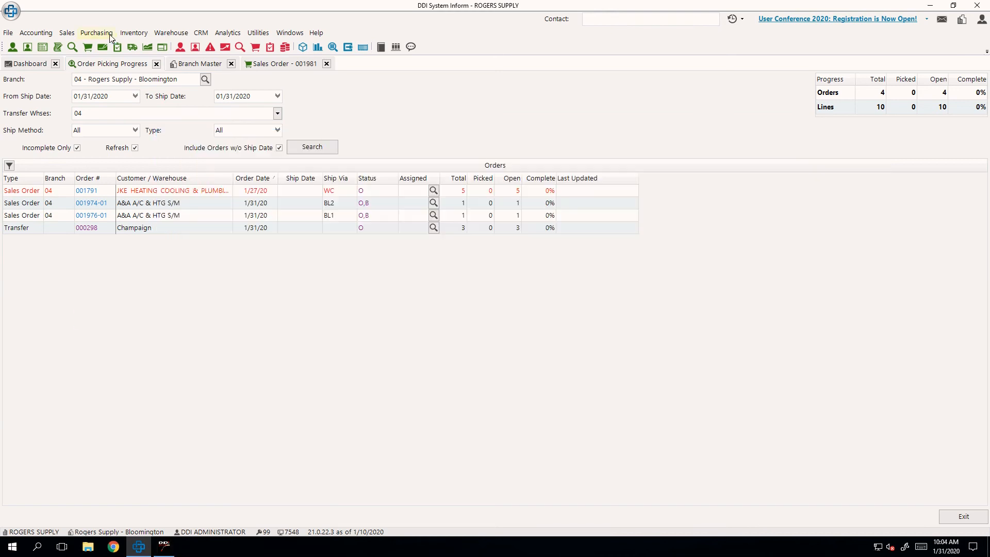
pyautogui.click(109, 37)
pyautogui.click(125, 47)
pyautogui.click(907, 516)
pyautogui.write('ARLINGTON')
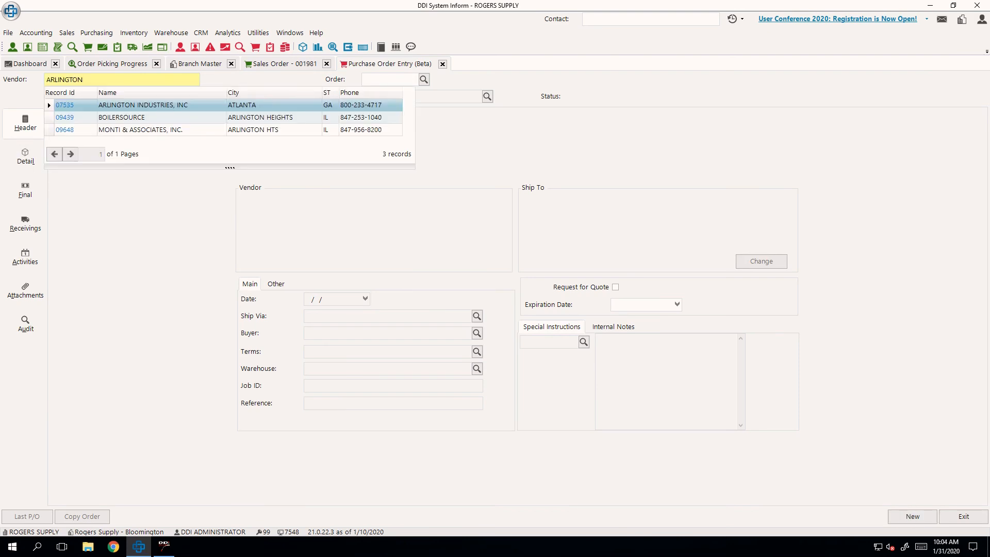
pyautogui.click(77, 109)
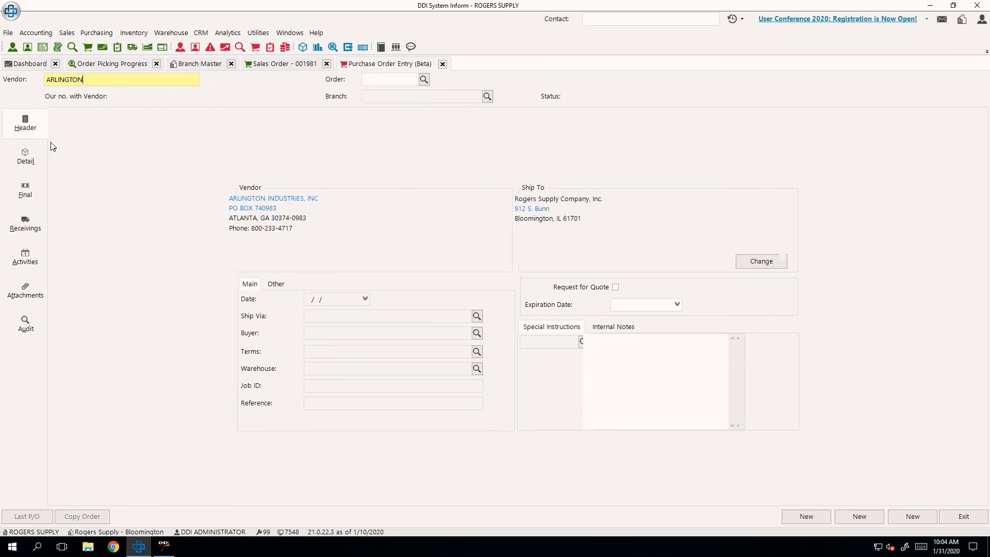
# Add product 42886 with a quantity of 2, decline rounding to the box quantity, and save the purchase order.
pyautogui.click(20, 157)
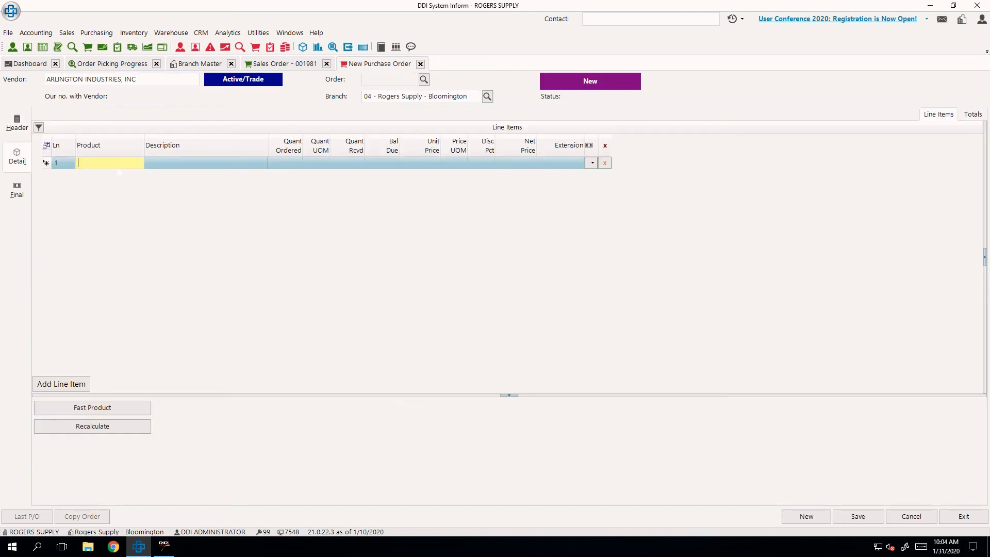
pyautogui.write('42886')
pyautogui.press('Return')
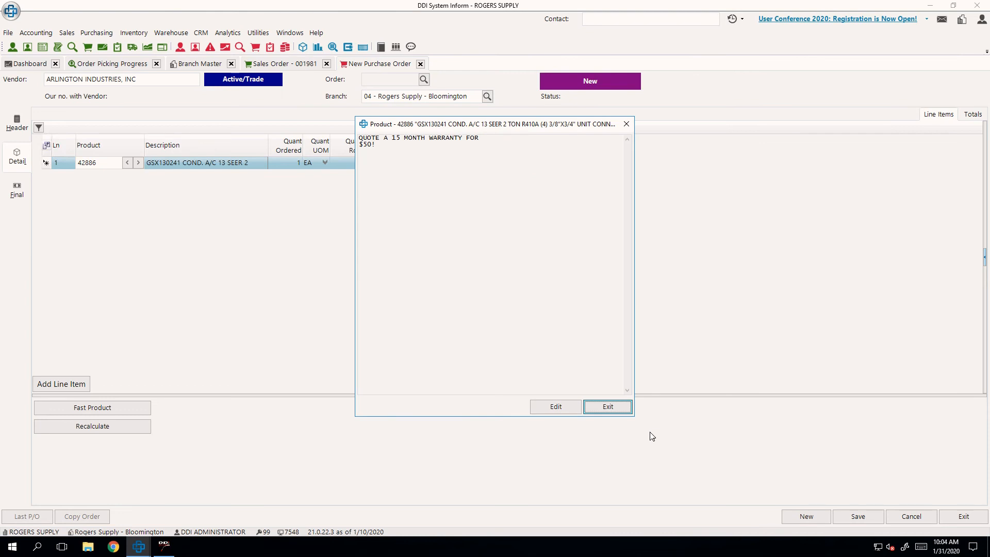
pyautogui.click(617, 411)
pyautogui.write('2')
pyautogui.press('Return')
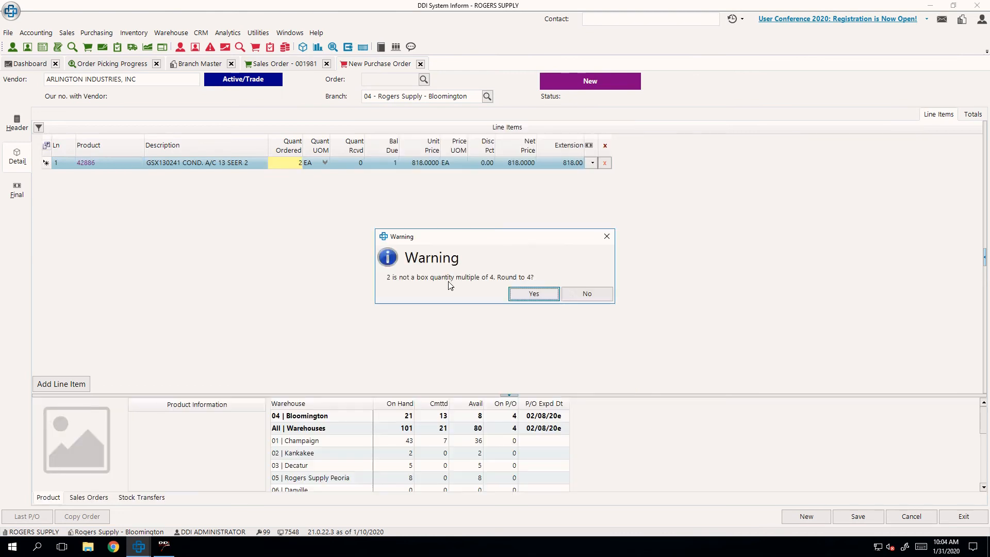
pyautogui.click(583, 292)
pyautogui.click(845, 513)
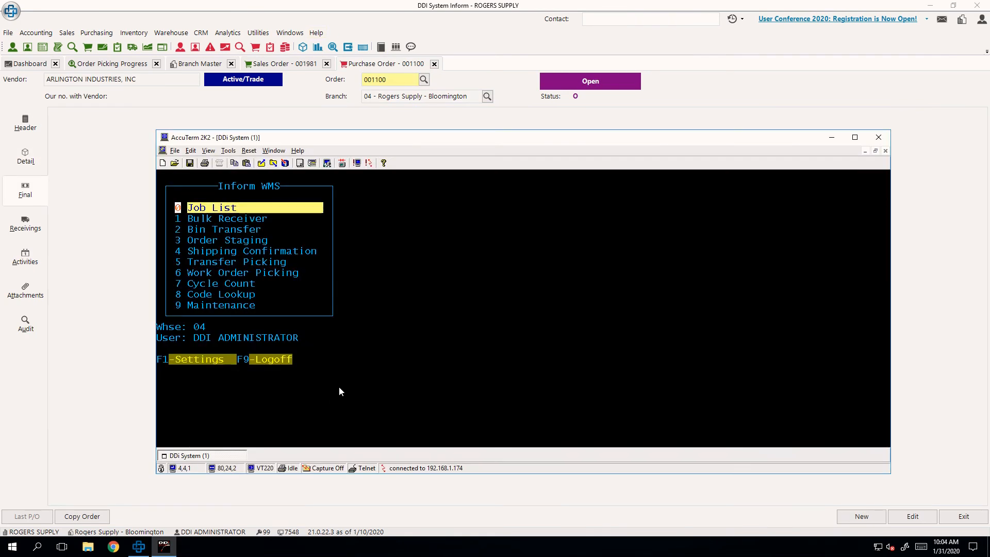
# Create another Bulk Receiver for the newly saved purchase order and begin receiving product 42886.
pyautogui.press('Down')
pyautogui.press('Return')
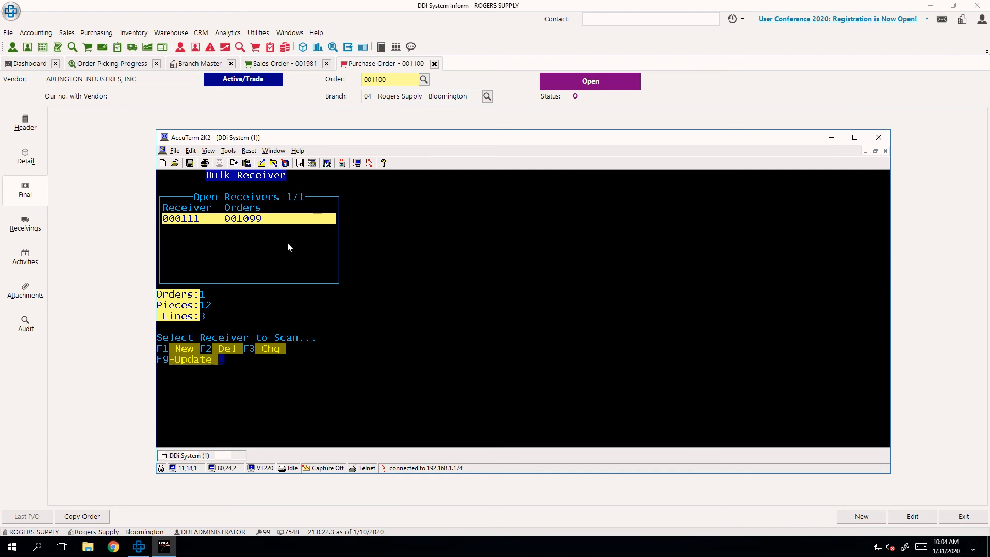
pyautogui.press('F1')
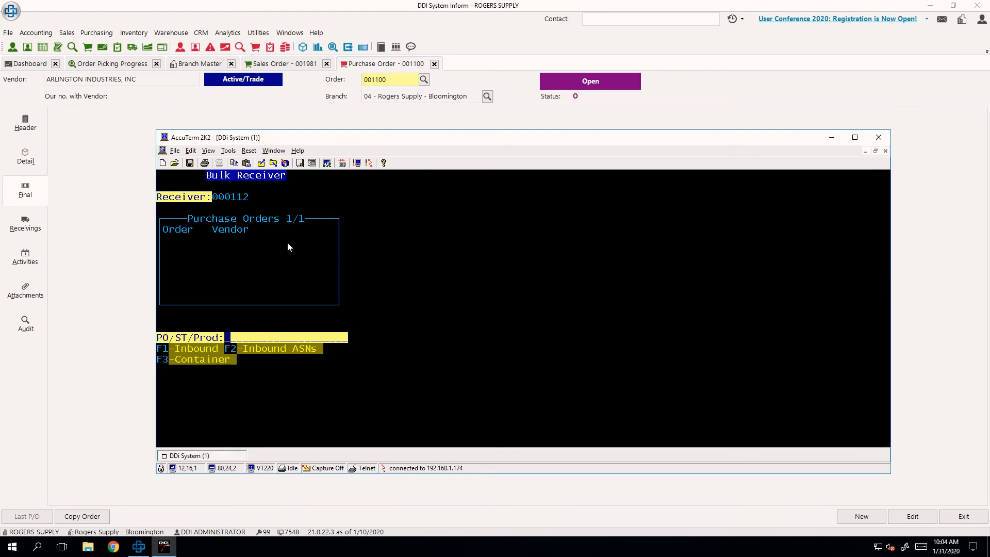
pyautogui.write('001100')
pyautogui.press('Return')
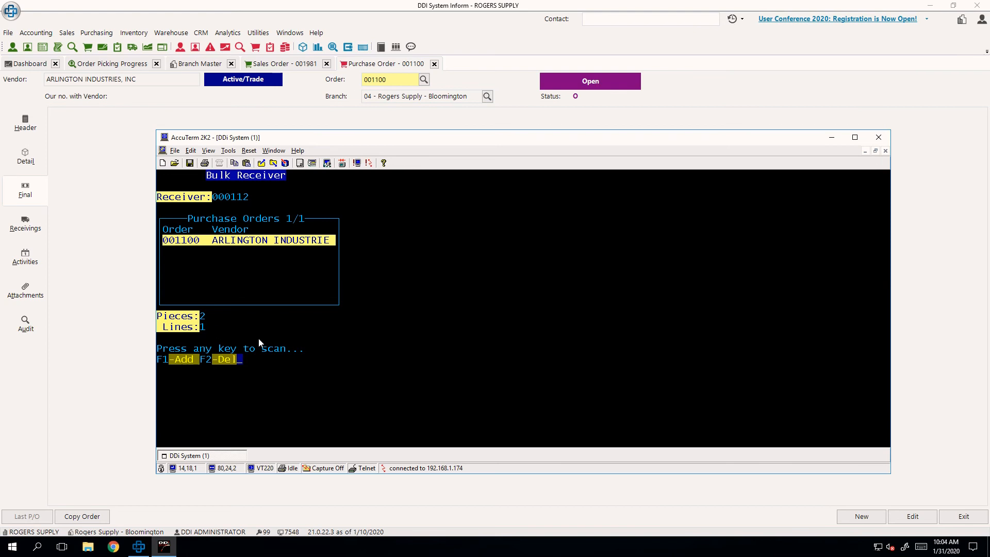
pyautogui.press('Return')
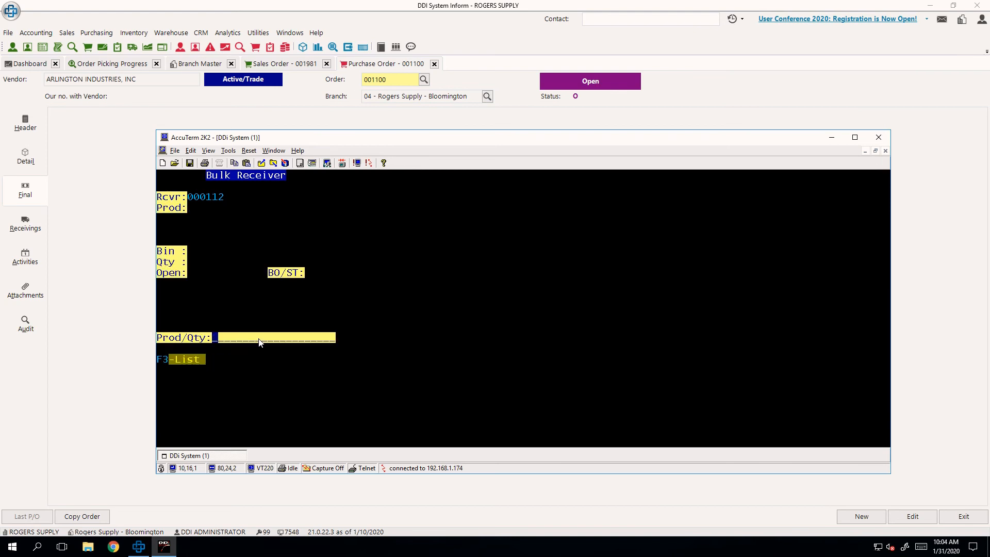
pyautogui.write('42886')
pyautogui.press('Return')
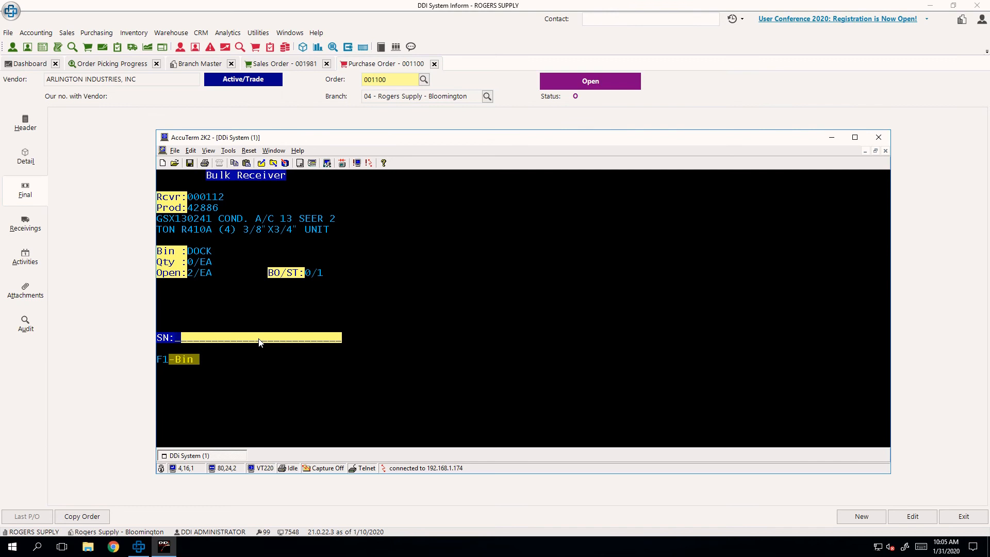
pyautogui.write('111222333444')
pyautogui.press('Return')
pyautogui.write('1112223')
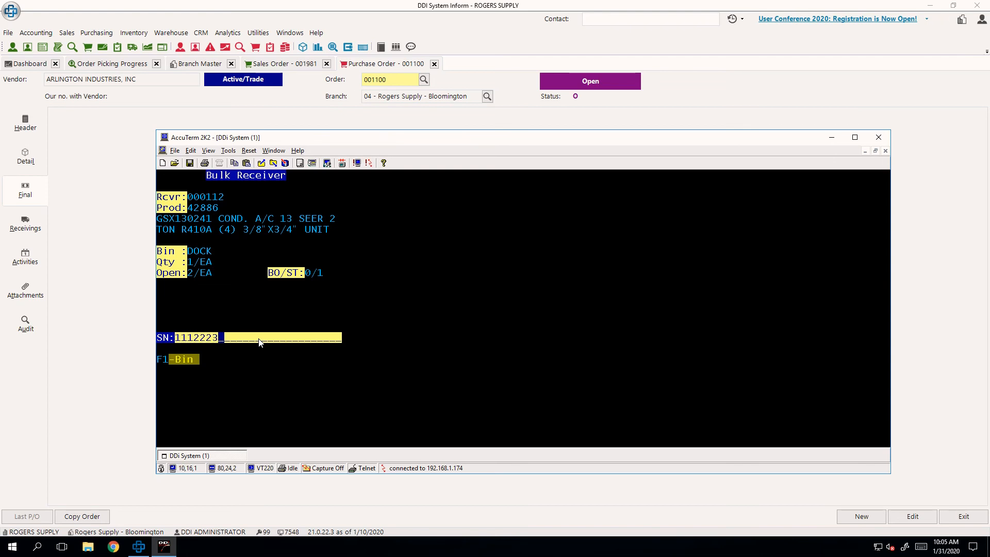
pyautogui.write('33444')
pyautogui.press('Return')
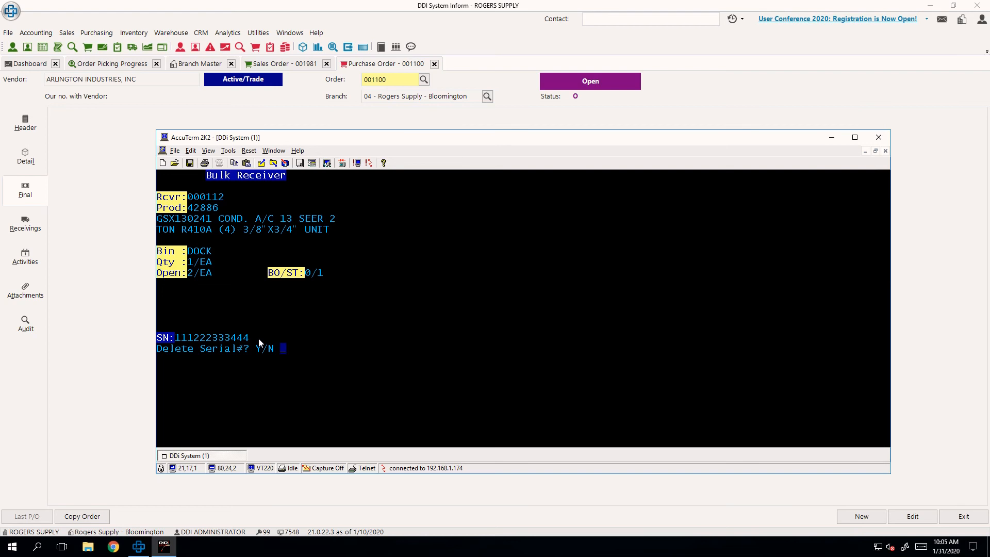
pyautogui.write('Y')
pyautogui.press('Return')
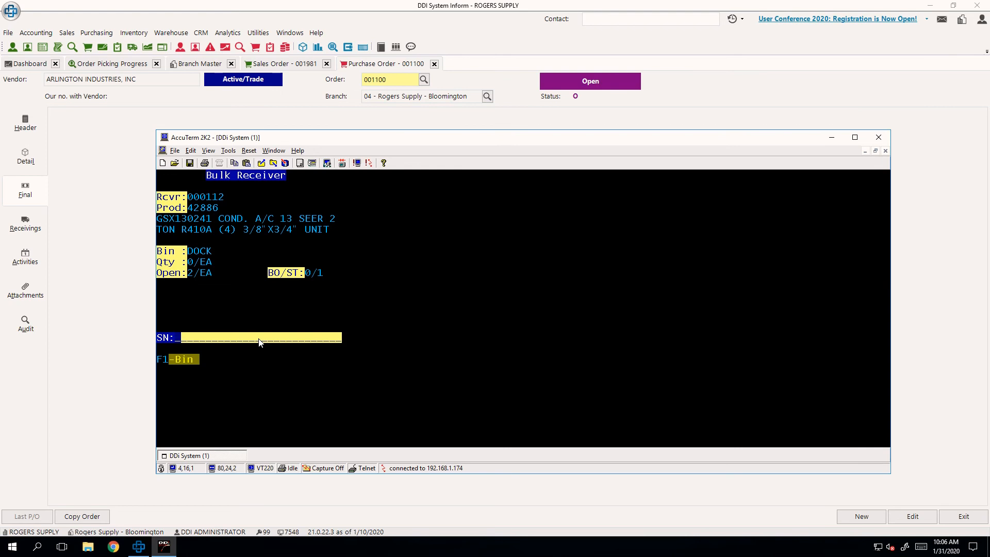
pyautogui.write('4565687956789')
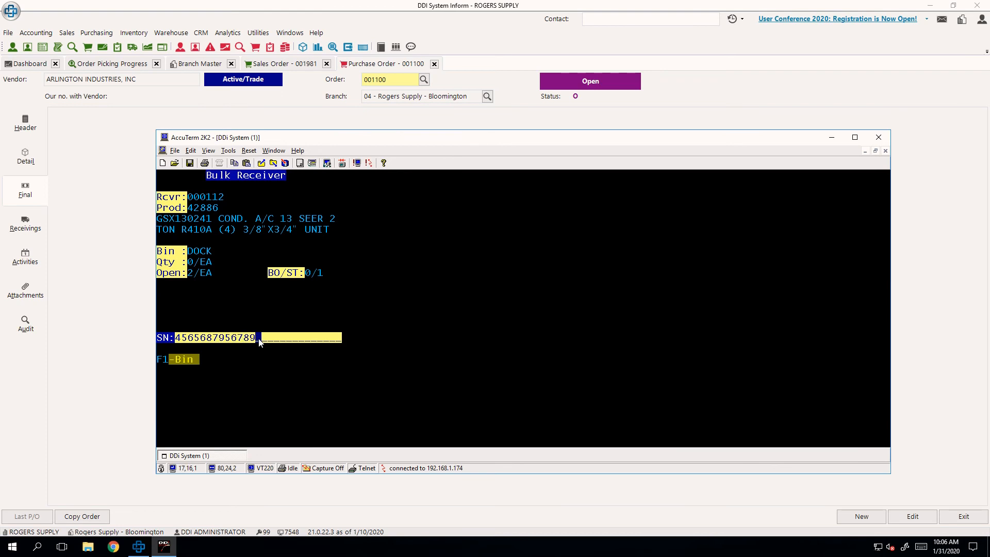
pyautogui.press('Return')
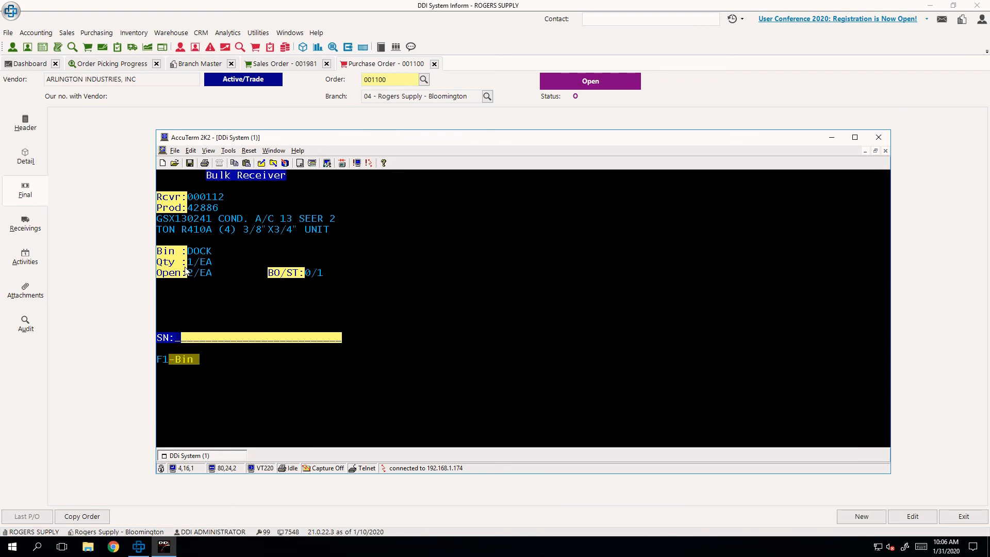
pyautogui.write('3248652983487')
pyautogui.press('Return')
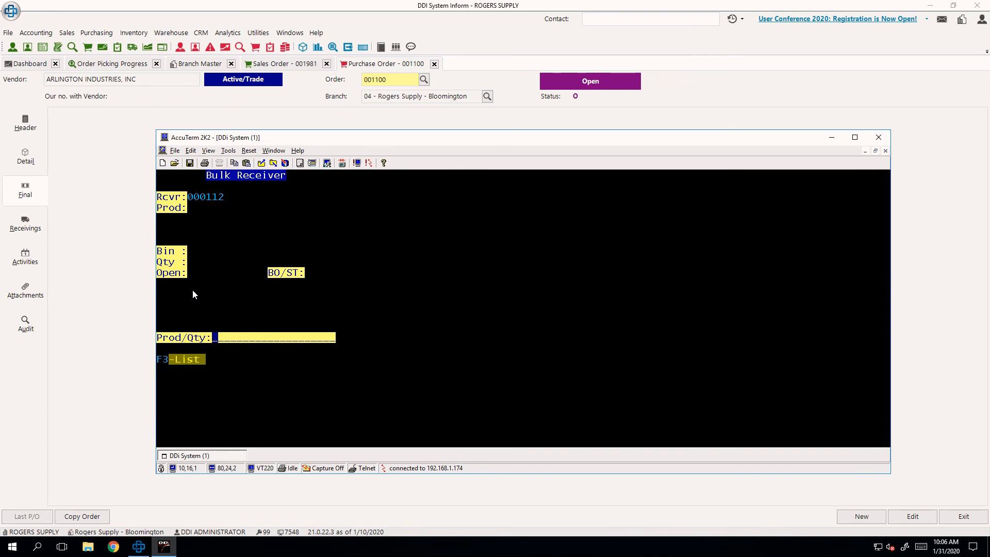
# Finish scanning and update receiver 000112 without printing a receiving ticket.
pyautogui.press('Escape')
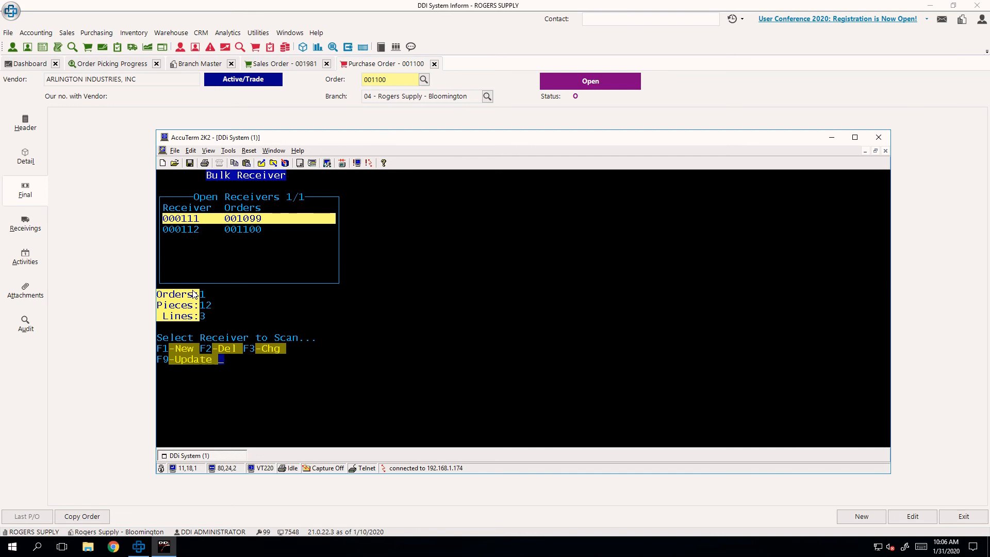
pyautogui.press('Down')
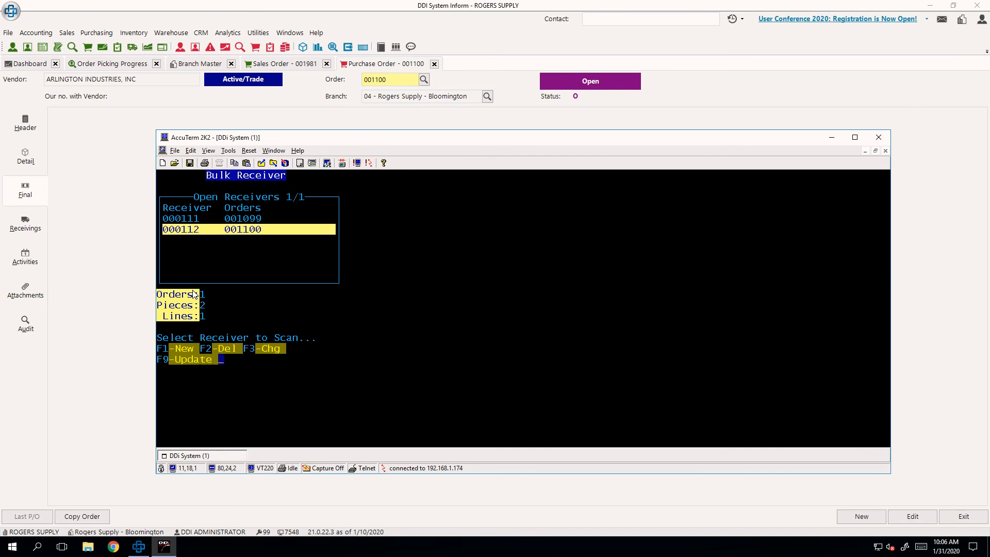
pyautogui.press('F9')
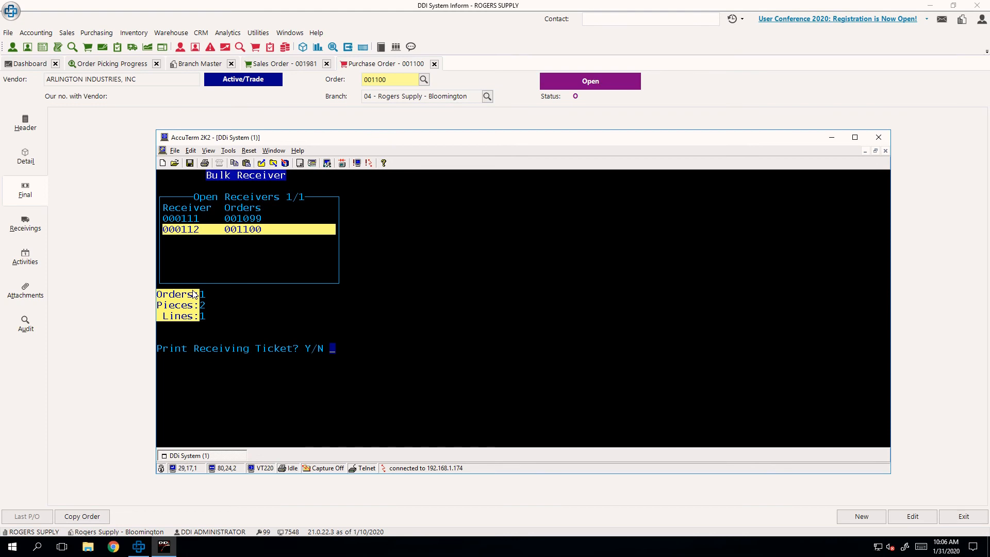
pyautogui.press('n')
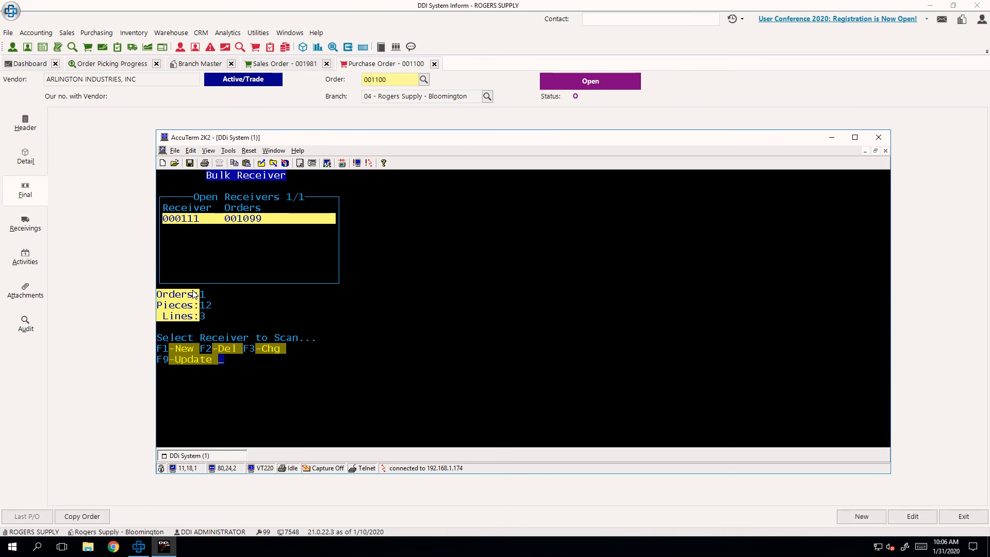
# Exit Bulk Receiver and open the bin transfer job for product 42886 from the job list.
pyautogui.press('Escape')
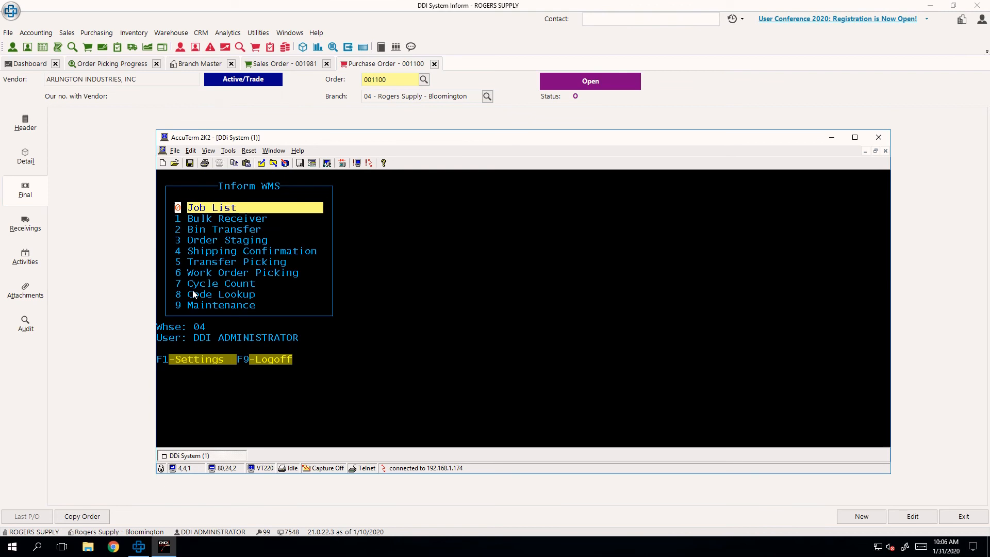
pyautogui.press('Return')
pyautogui.press('Down')
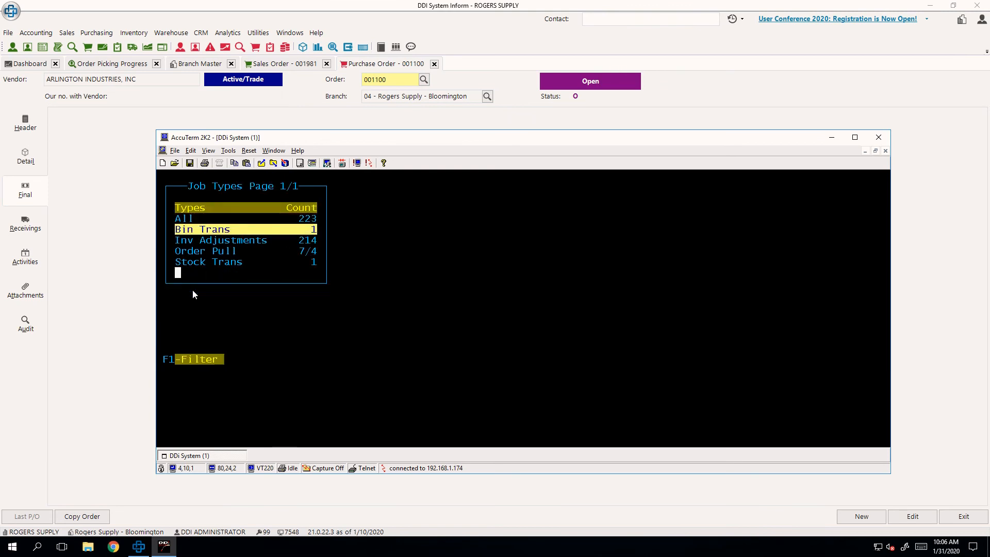
pyautogui.press('Return')
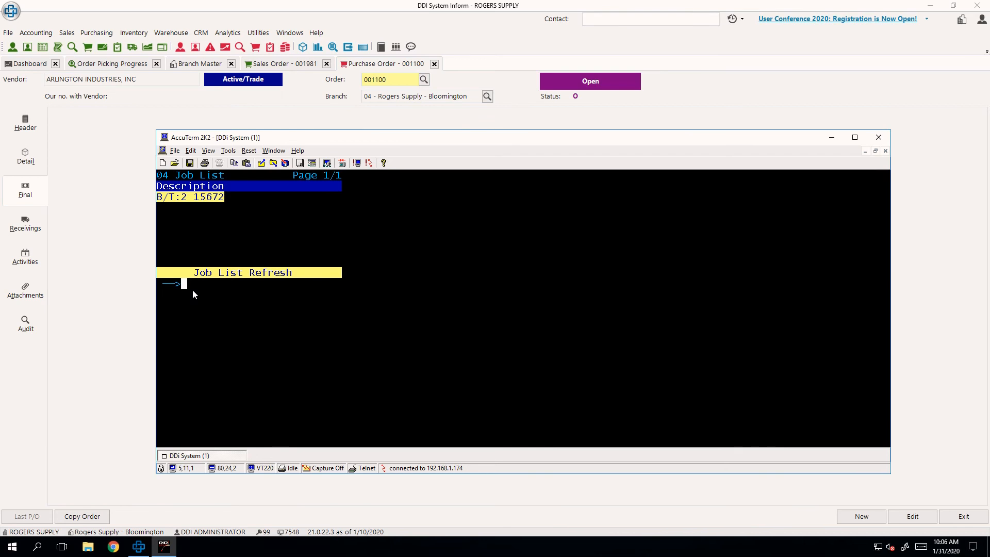
pyautogui.press('Down')
pyautogui.press('Return')
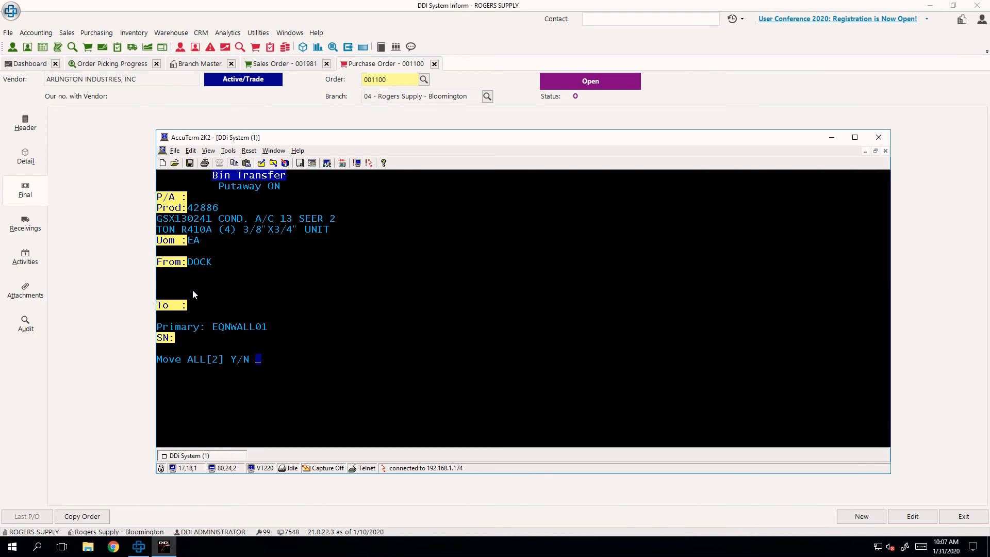
# Transfer all 2 units of product 42886 from DOCK to bin EQNWALL01 and return to the main WMS menu.
pyautogui.write('Y')
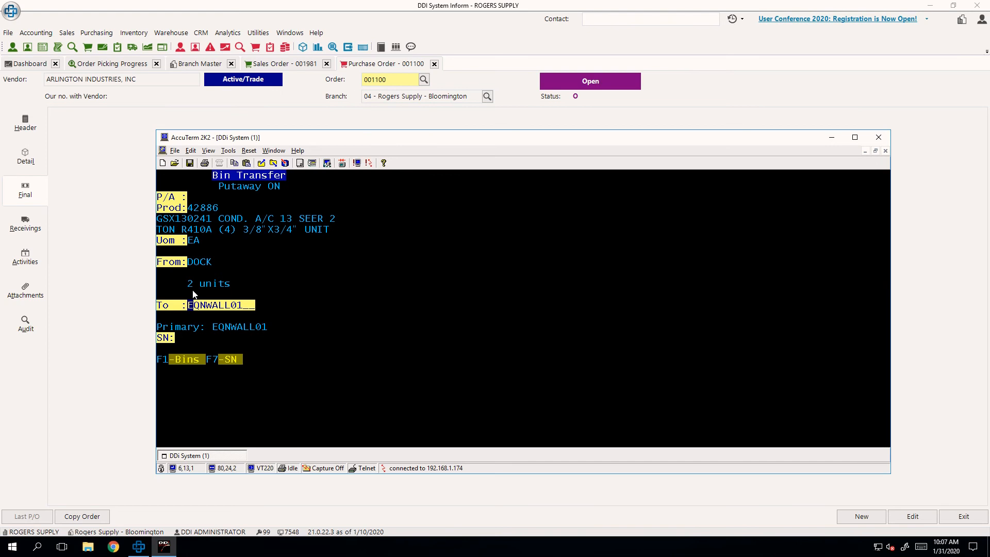
pyautogui.press('Return')
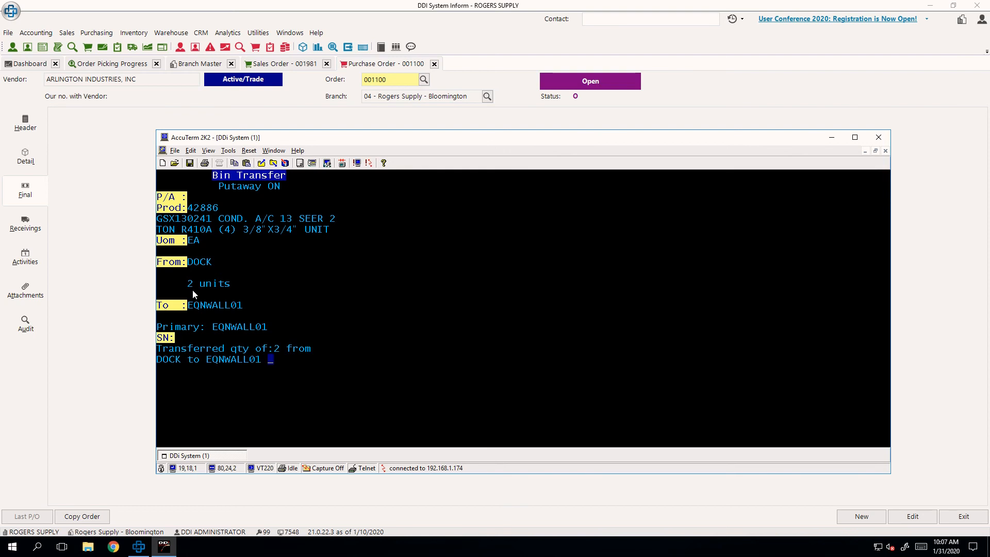
pyautogui.press('Return')
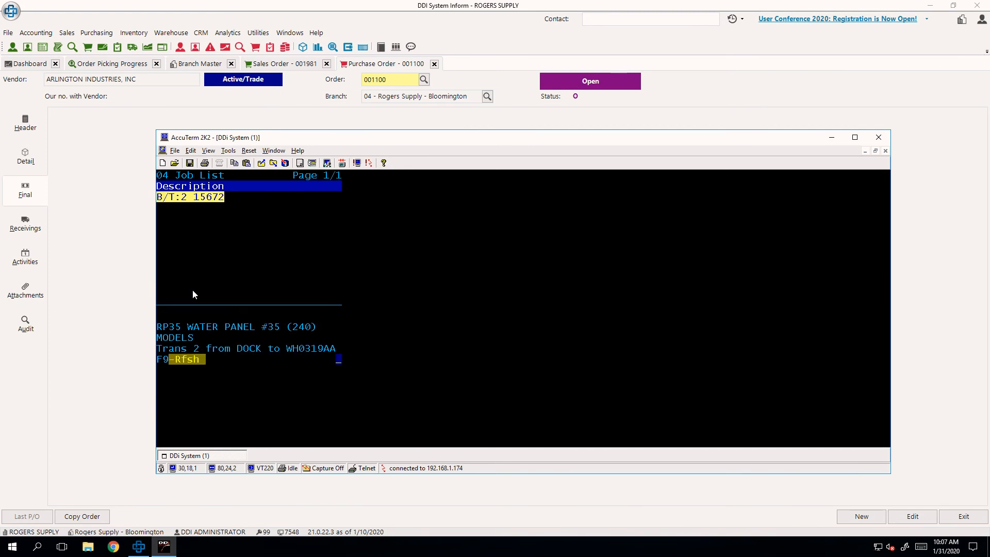
pyautogui.press('Escape')
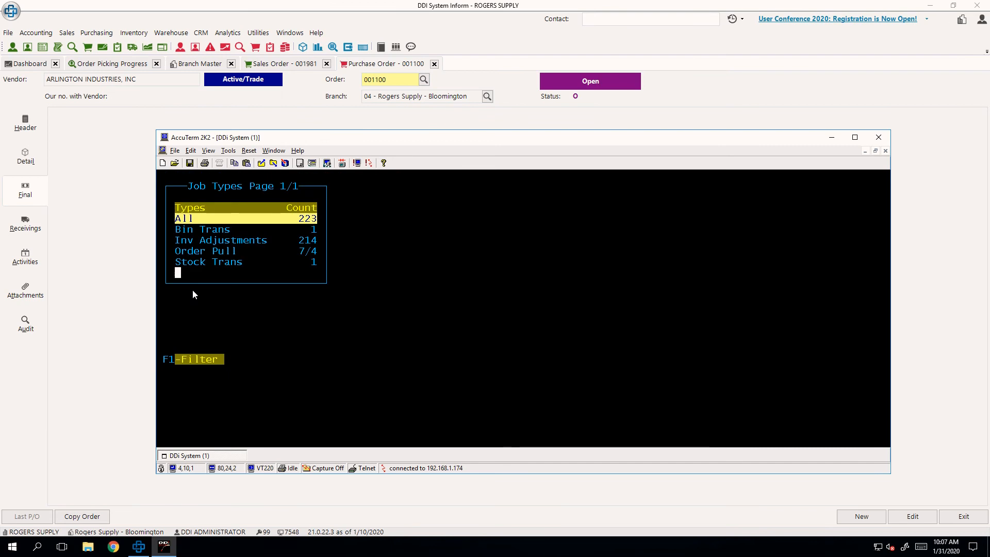
pyautogui.press('Escape')
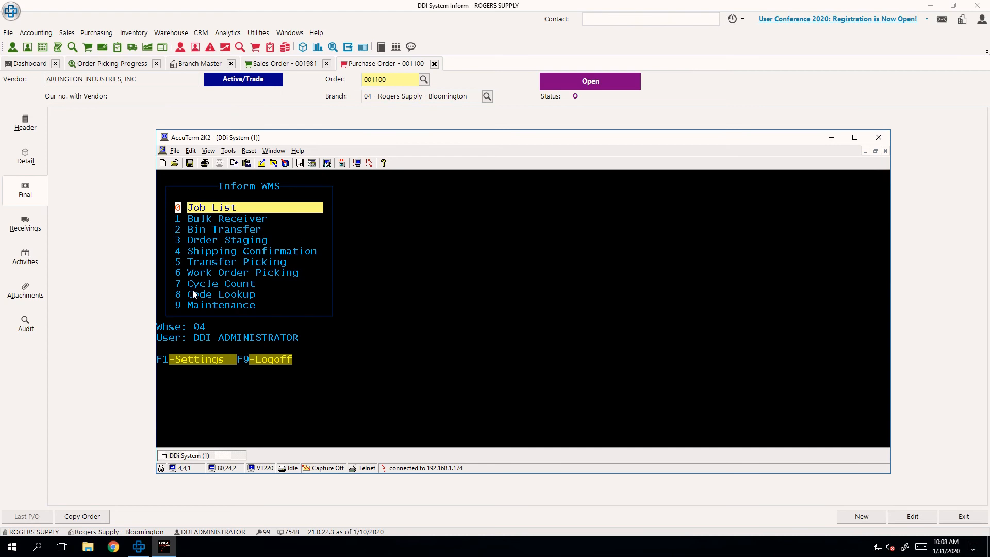
# Examine the products and quantities due on the remaining open receiver in Bulk Receiver.
pyautogui.press('Down')
pyautogui.press('Down')
pyautogui.press('Up')
pyautogui.press('Return')
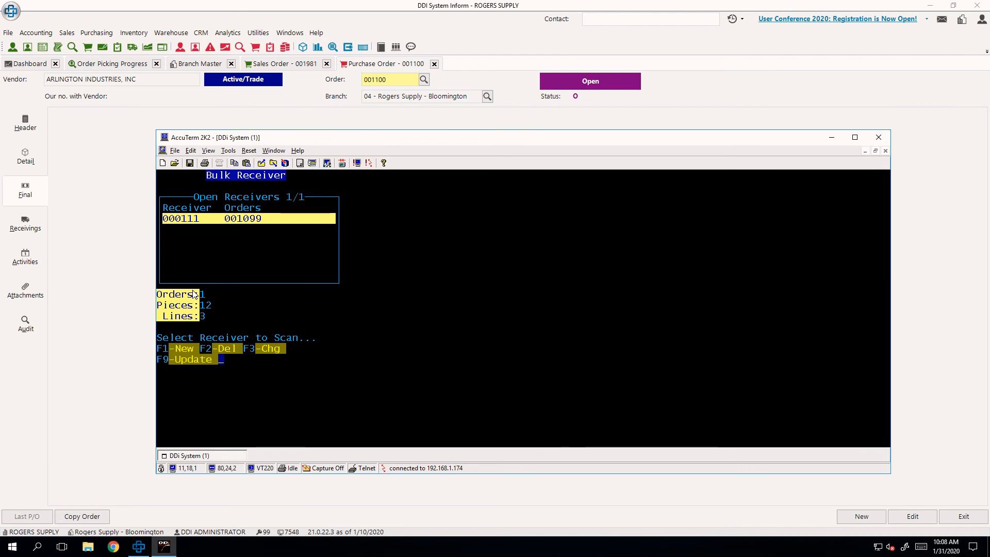
pyautogui.press('Return')
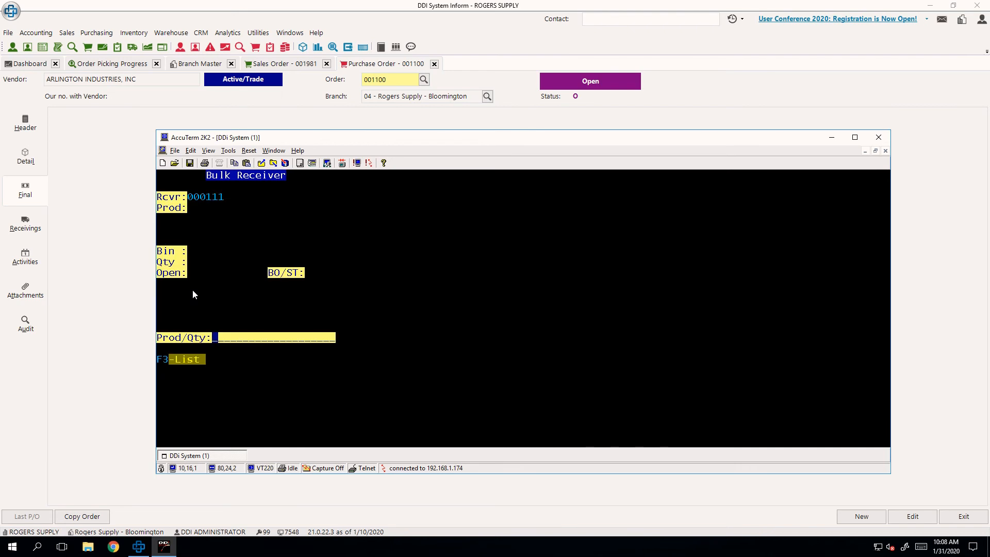
pyautogui.press('F3')
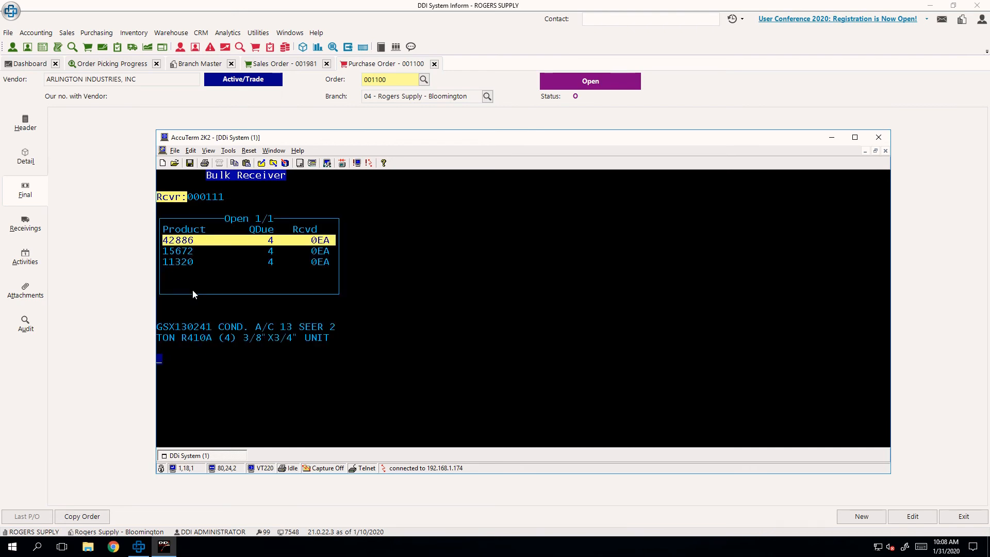
pyautogui.press('Escape')
pyautogui.press('Escape')
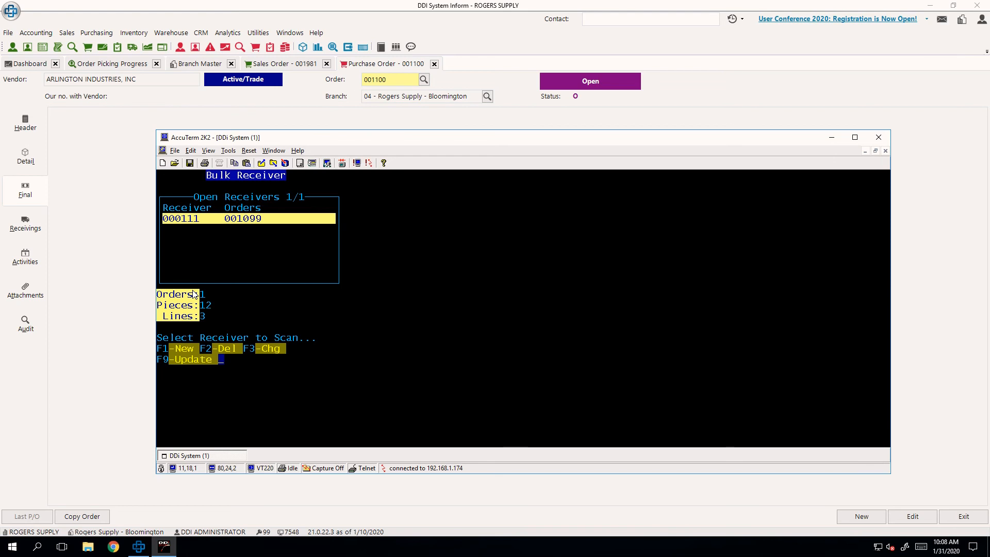
pyautogui.press('Return')
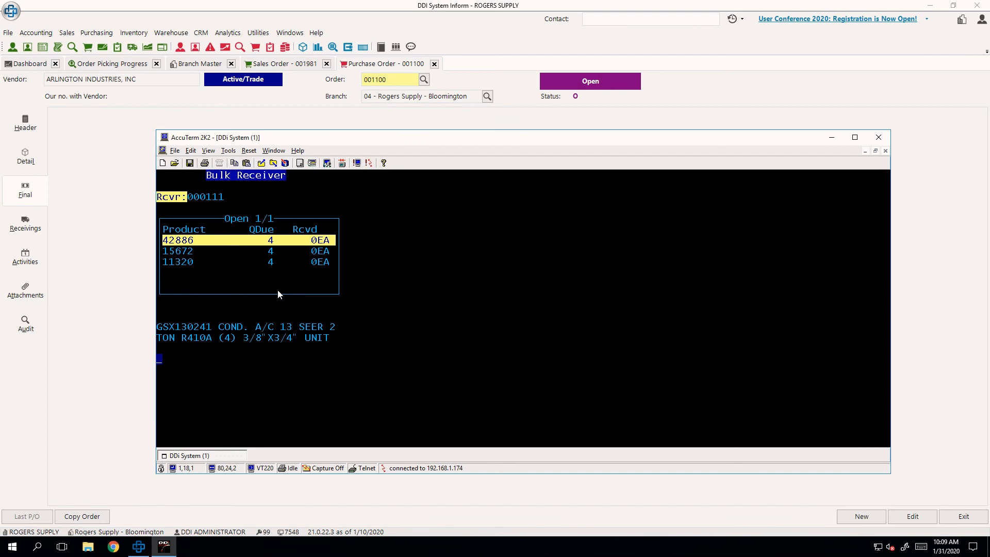
pyautogui.press('Escape')
pyautogui.press('Escape')
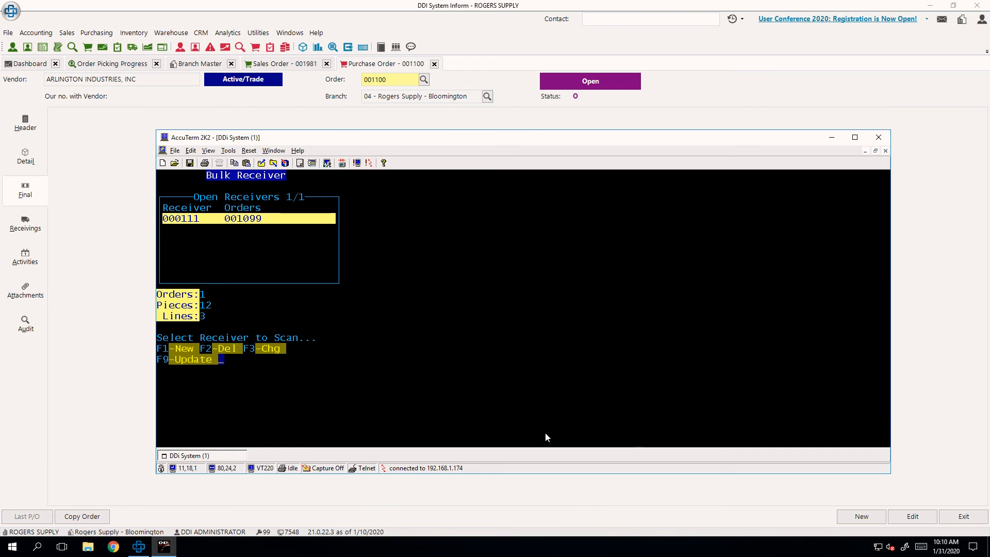
# Open the WMS job types, then switch to Inform and refresh the Order Picking Progress search for branch 04.
pyautogui.press('Escape')
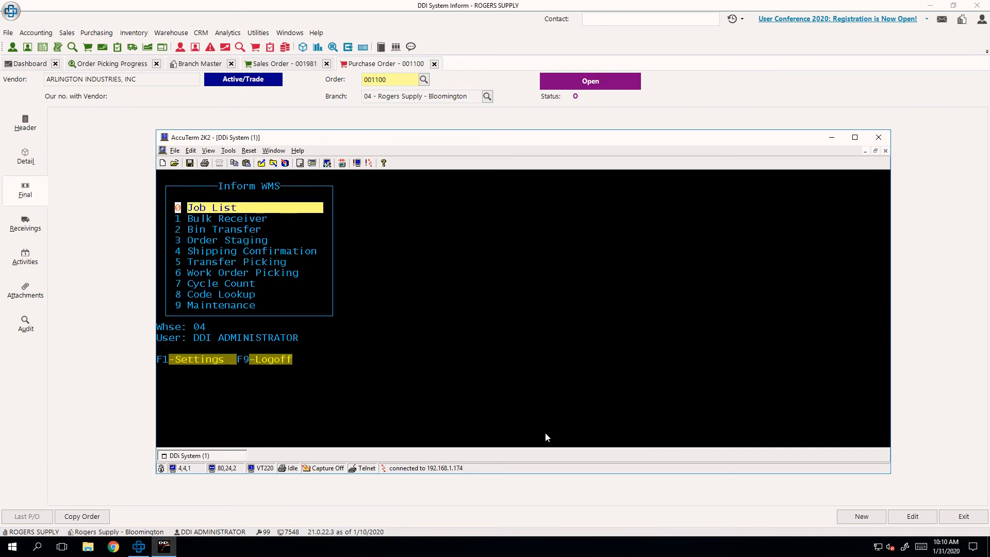
pyautogui.press('Return')
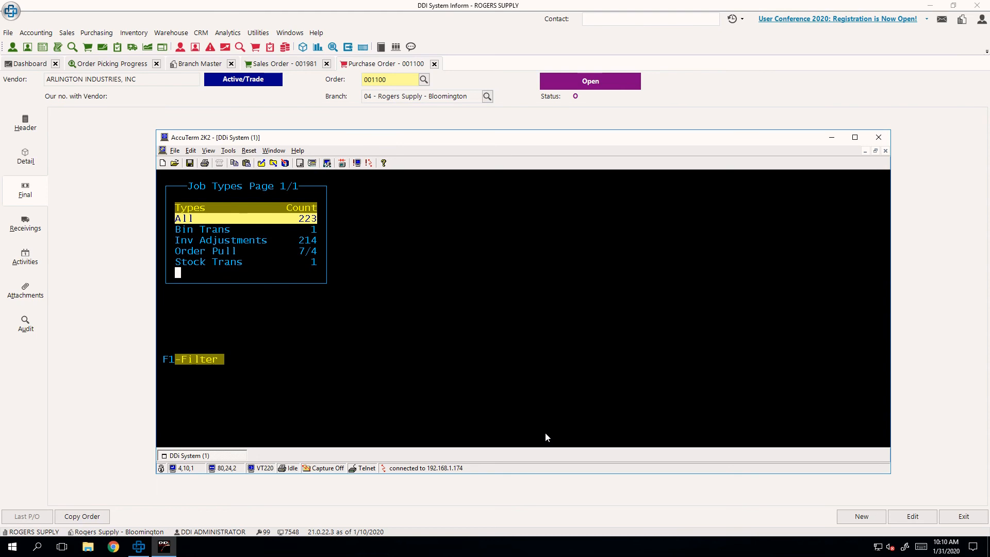
pyautogui.click(132, 65)
pyautogui.click(312, 147)
pyautogui.click(260, 216)
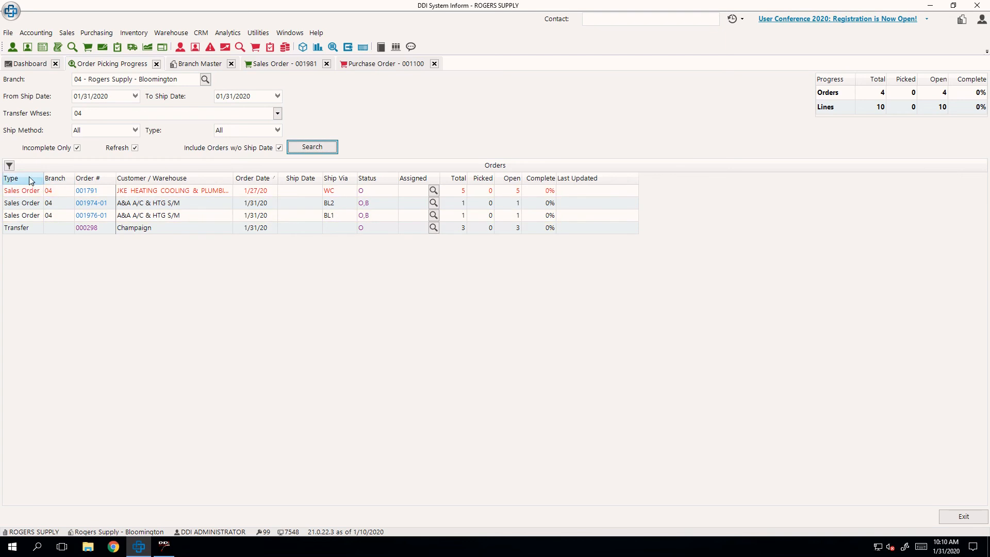
# Review the two A&A A/C & HTG S/M sales orders and the Champaign transfer in the picking progress list.
pyautogui.click(36, 216)
pyautogui.click(37, 229)
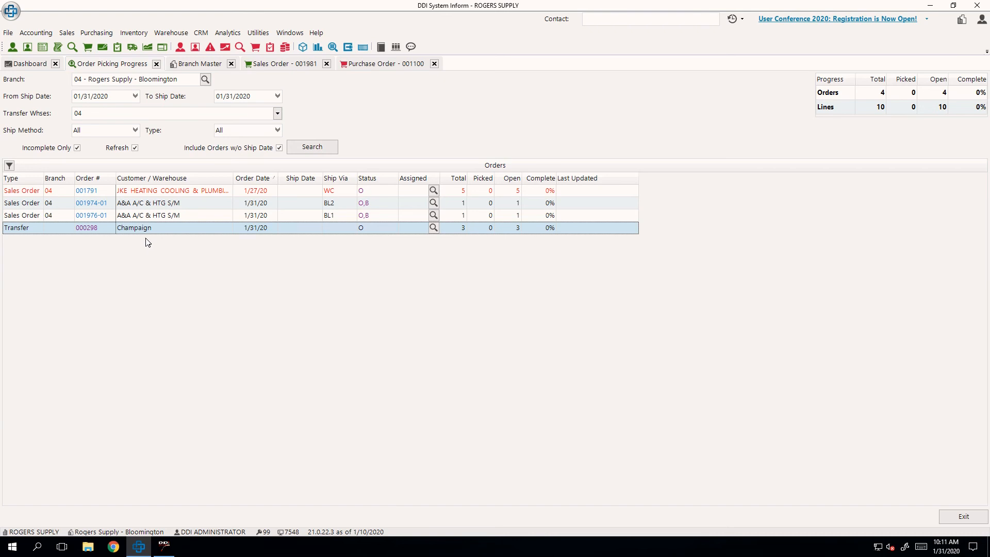
pyautogui.click(199, 216)
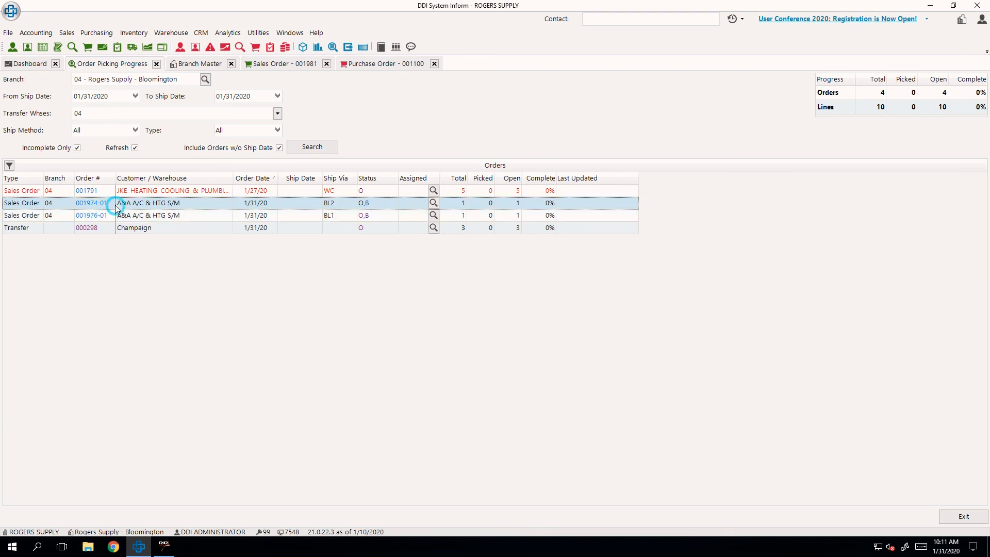
pyautogui.moveTo(117, 216)
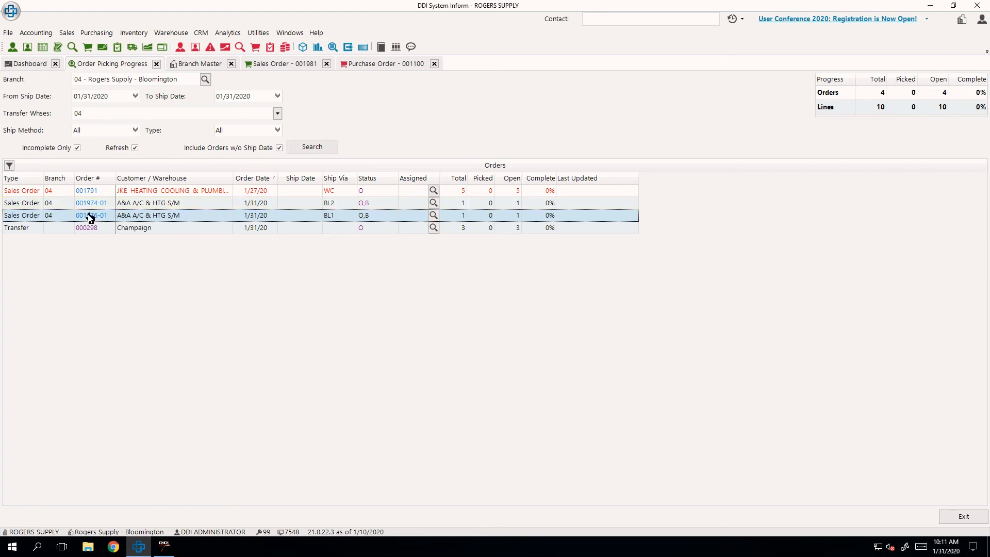
pyautogui.click(65, 217)
pyautogui.click(67, 217)
pyautogui.click(68, 217)
pyautogui.click(68, 217)
pyautogui.click(68, 206)
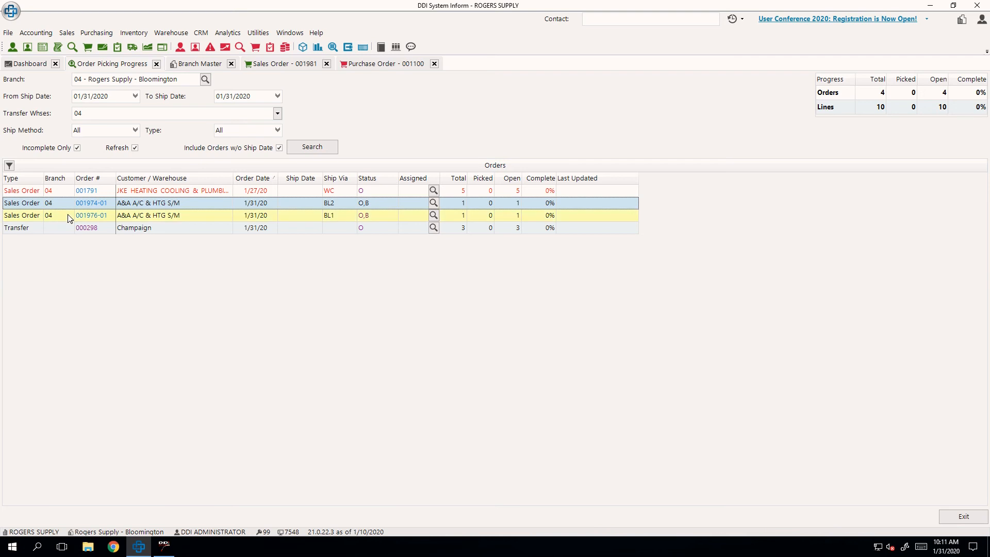
pyautogui.click(69, 218)
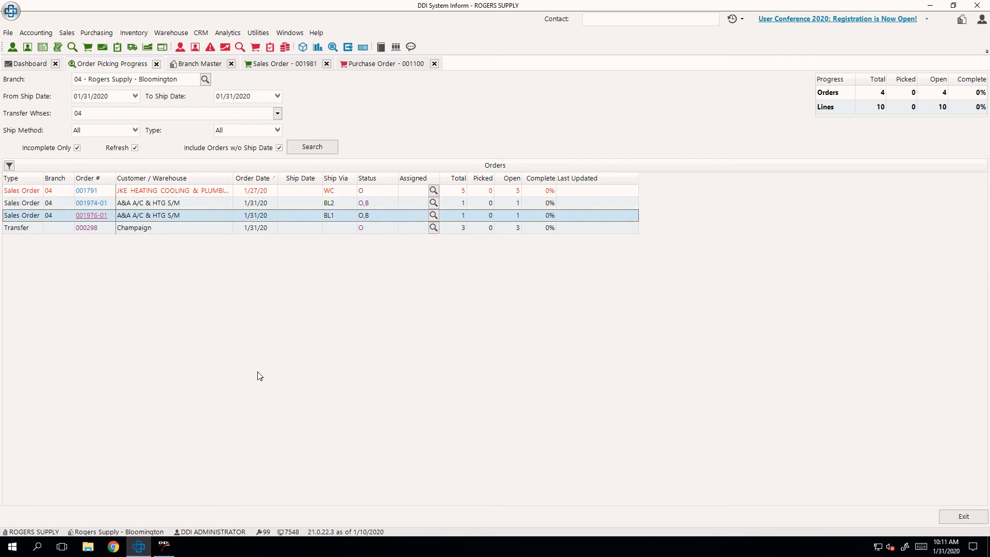
# Switch to AccuTerm and review the Order Pull jobs, examining the shipping details of the two A&A A/C & HTG sales orders.
pyautogui.click(171, 552)
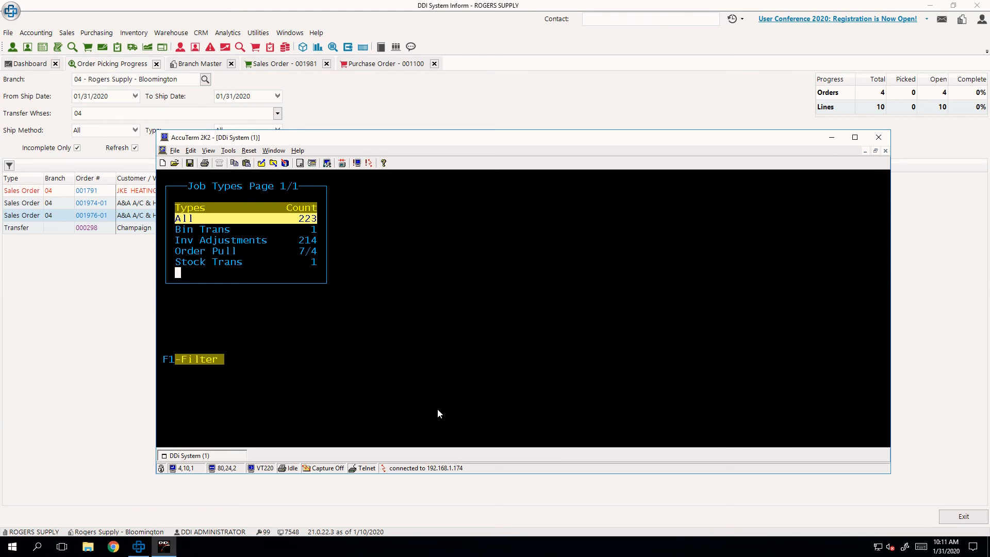
pyautogui.press('Up')
pyautogui.press('Up')
pyautogui.press('Return')
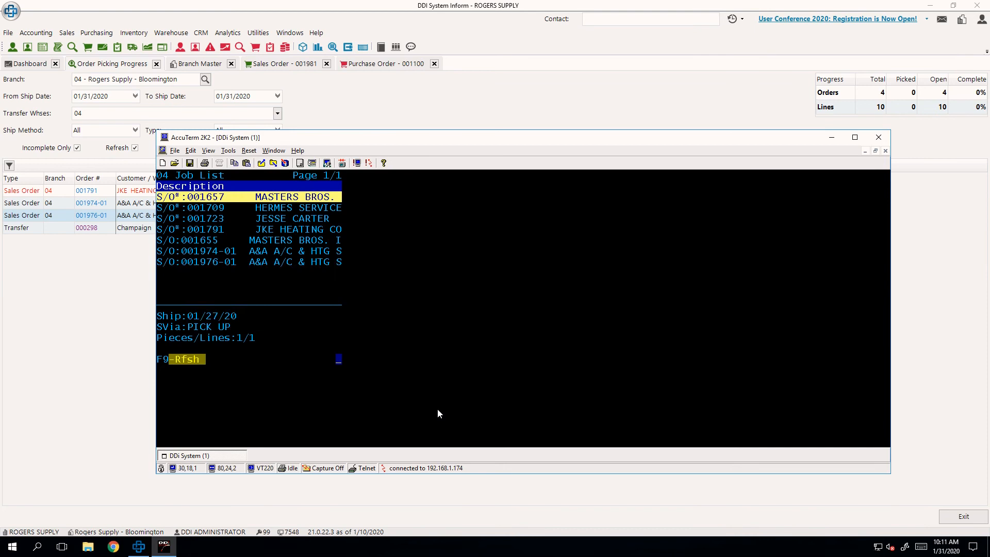
pyautogui.press('Up')
pyautogui.press('Up')
pyautogui.press('Down')
pyautogui.press('Up')
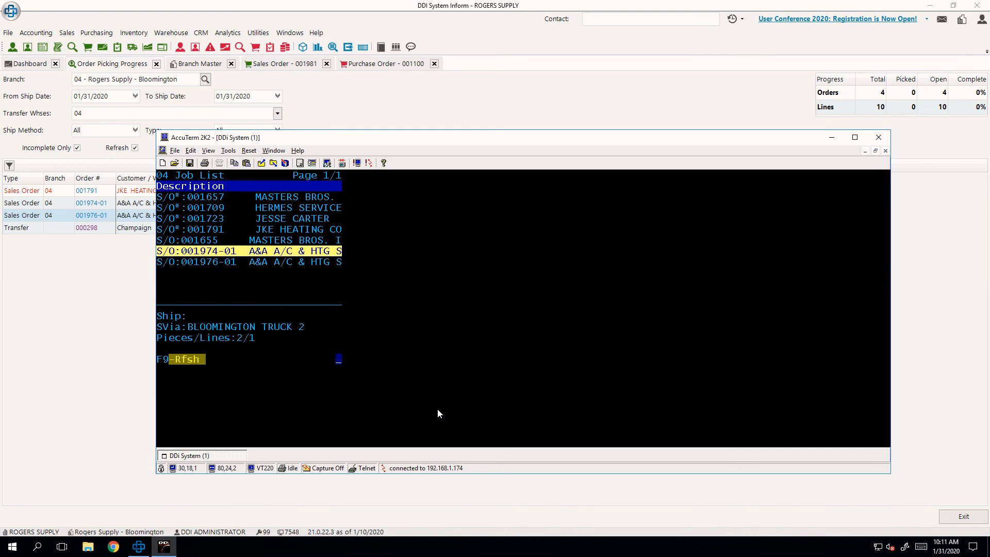
pyautogui.press('Down')
pyautogui.press('Up')
pyautogui.press('Escape')
pyautogui.press('Up')
# Switch back to Inform and start a new stock transfer entry.
pyautogui.click(289, 95)
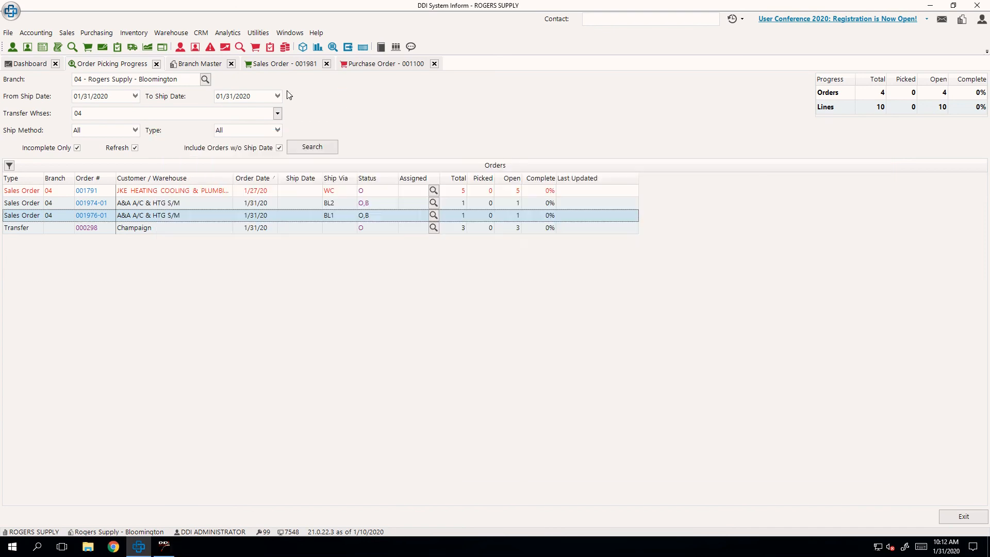
pyautogui.click(144, 37)
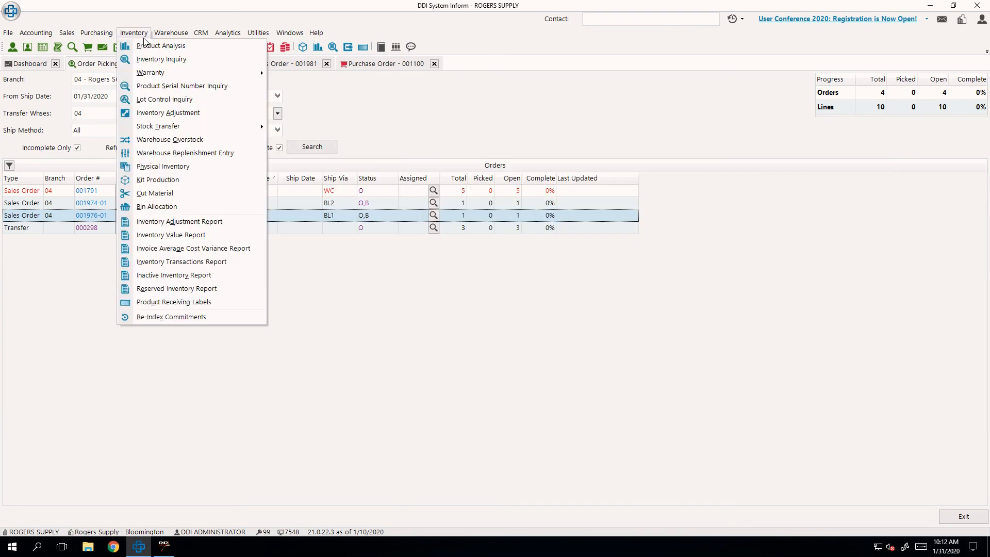
pyautogui.moveTo(194, 130)
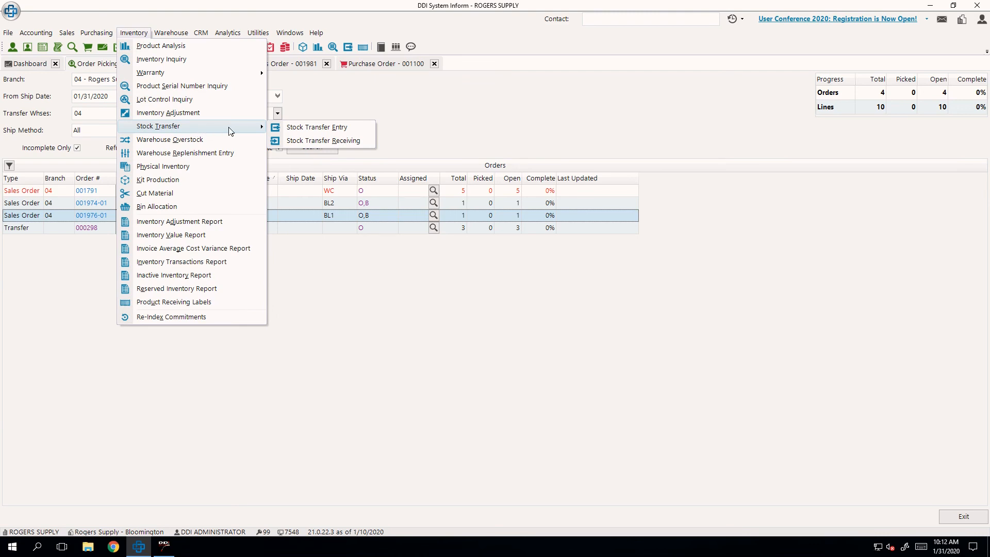
pyautogui.click(328, 140)
pyautogui.click(912, 517)
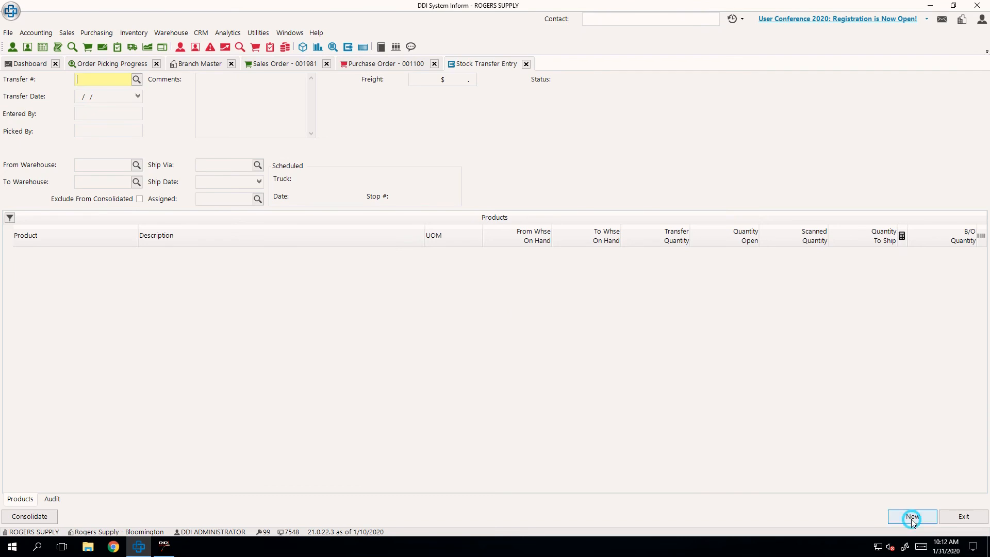
pyautogui.click(88, 130)
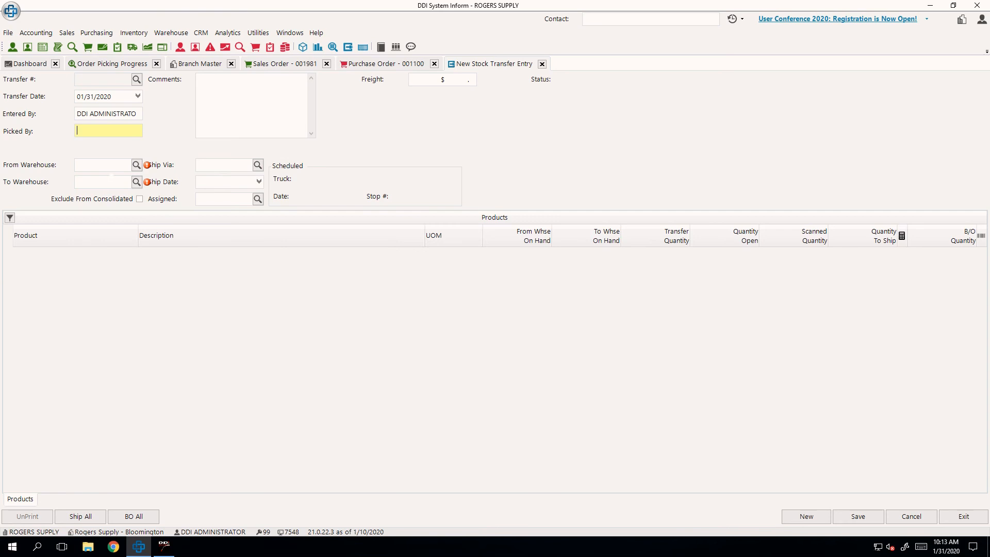
# Set the stock transfer's source warehouse to Bloomington and its destination warehouse to Champaign.
pyautogui.click(128, 162)
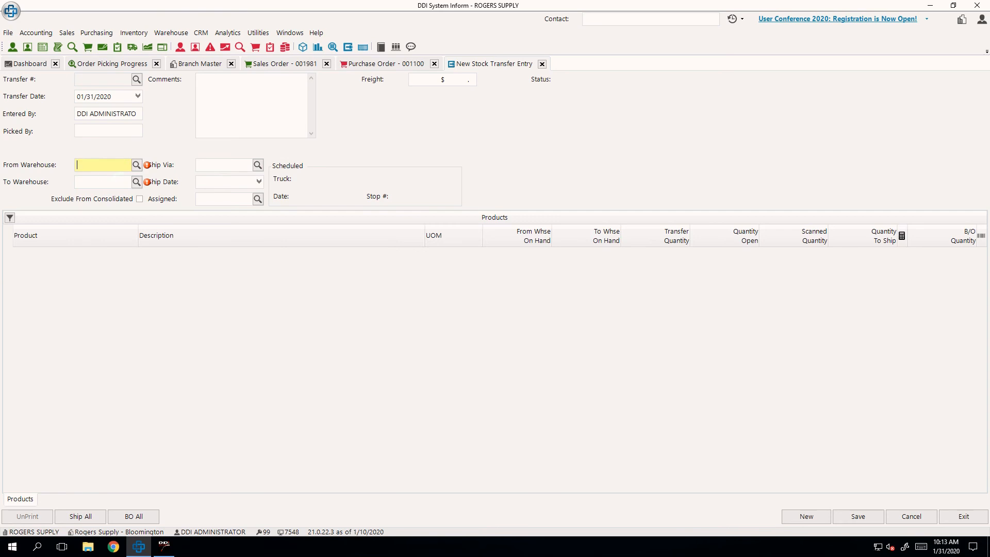
pyautogui.write('Bloomington')
pyautogui.press('Tab')
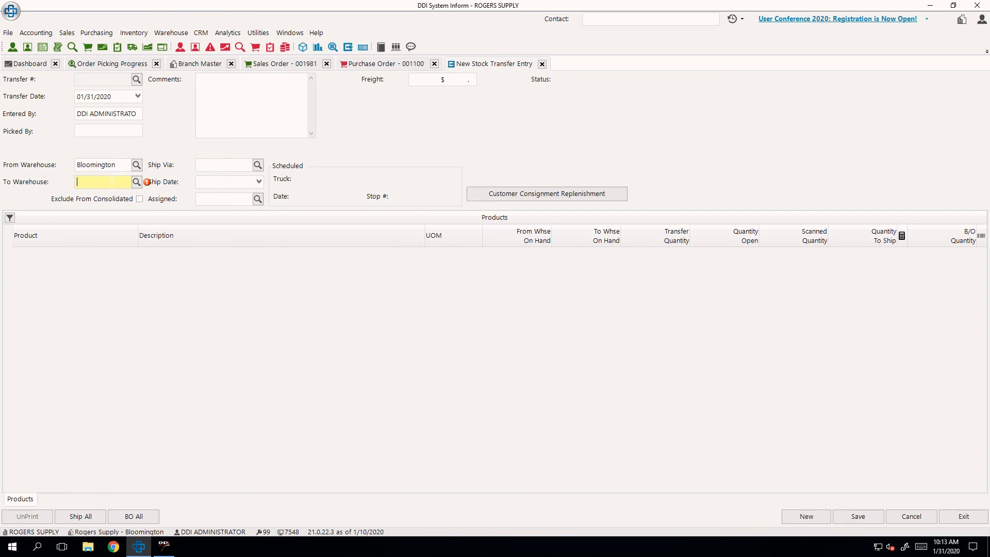
pyautogui.write('Champaign')
pyautogui.press('Tab')
# Add product 42886 to the stock transfer with a transfer quantity of 1.
pyautogui.click(52, 482)
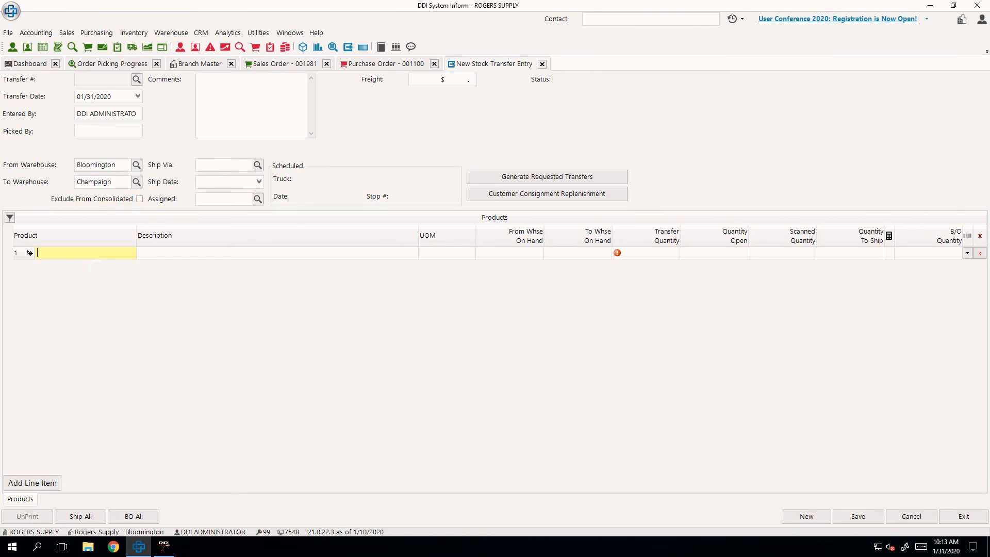
pyautogui.write('42886')
pyautogui.press('Tab')
pyautogui.write('1')
pyautogui.press('Tab')
pyautogui.press('Tab')
pyautogui.press('Tab')
pyautogui.press('Tab')
pyautogui.press('Tab')
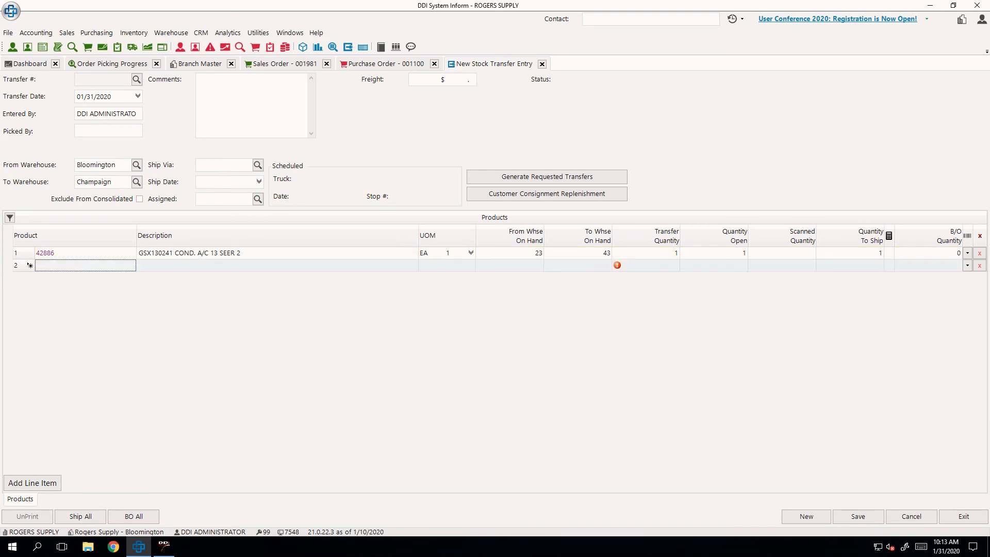
# Add product 15672 to the stock transfer with a transfer quantity of 1.
pyautogui.click(113, 266)
pyautogui.write('15672')
pyautogui.press('Return')
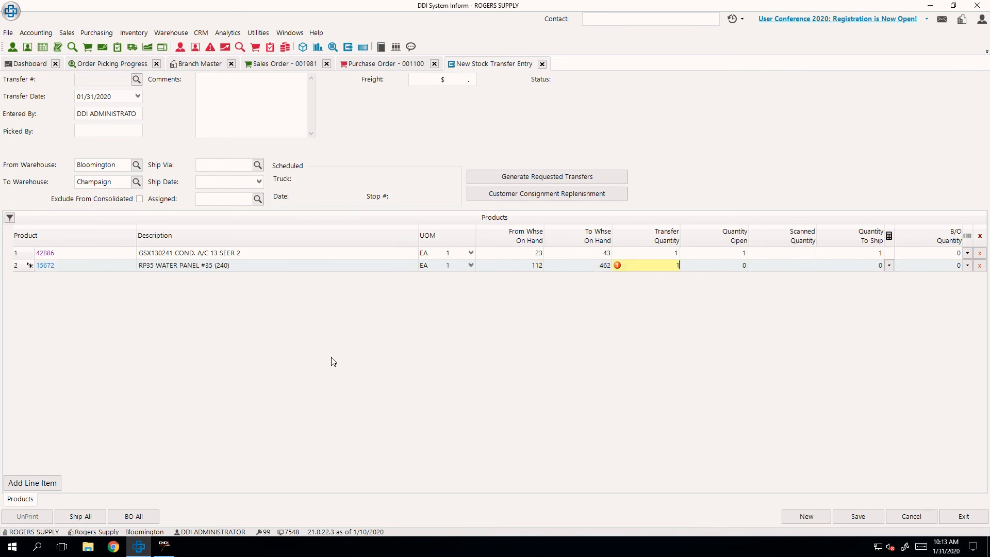
pyautogui.click(403, 256)
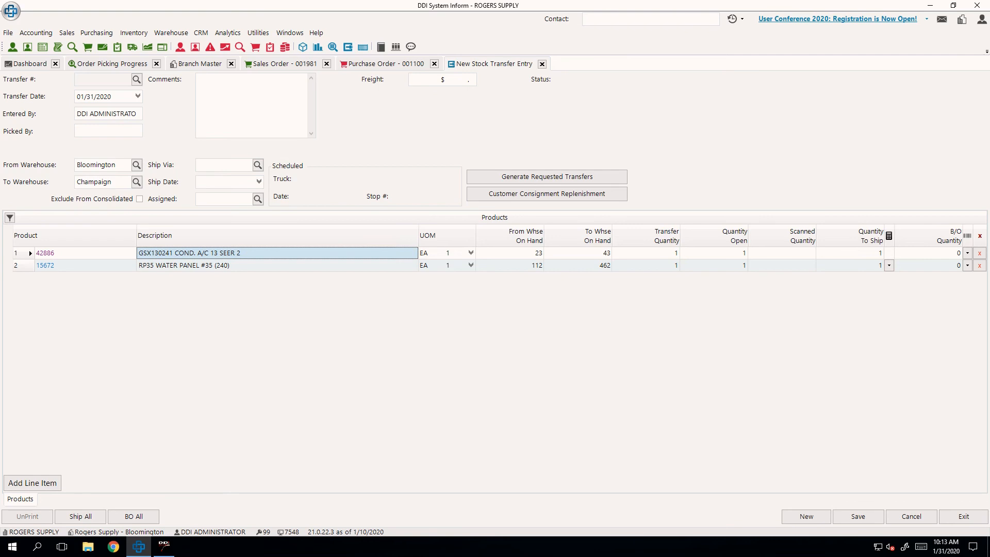
# Save the stock transfer without assigning a serial number to product 42886, accepting the incomplete data.
pyautogui.click(853, 517)
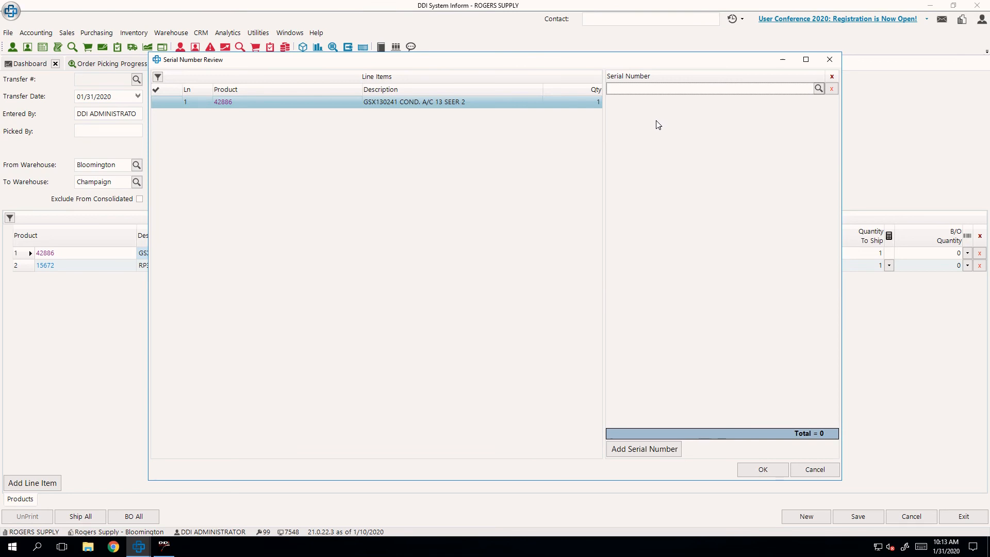
pyautogui.click(806, 94)
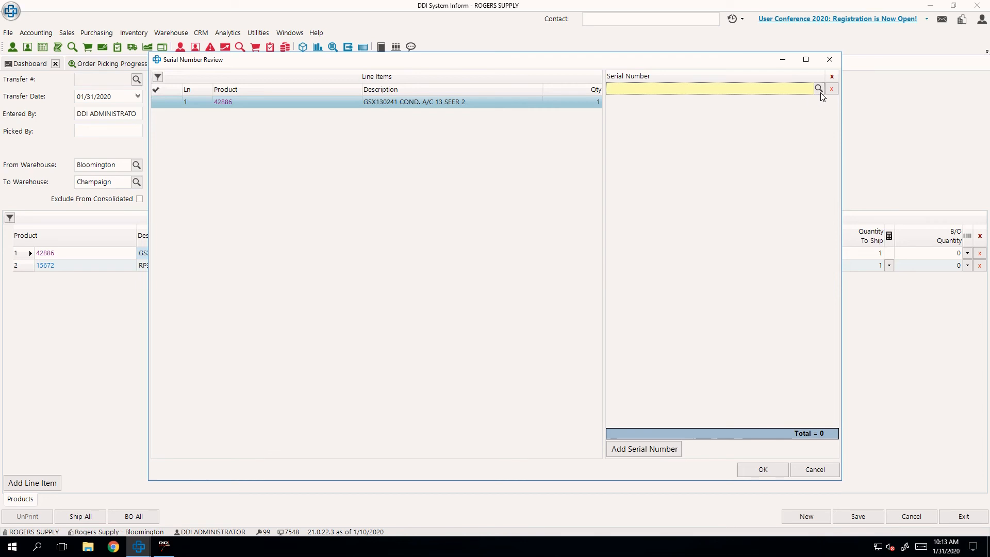
pyautogui.click(819, 91)
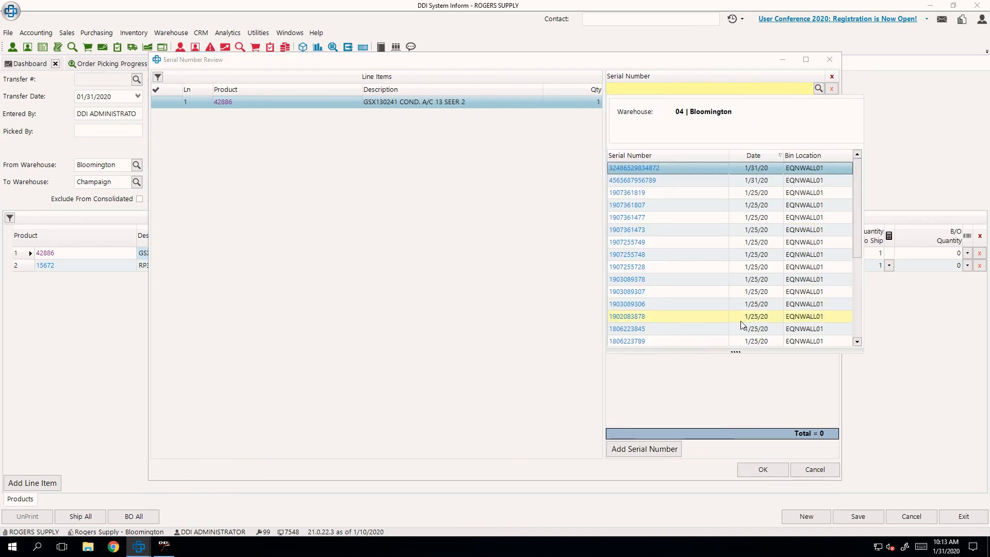
pyautogui.click(755, 322)
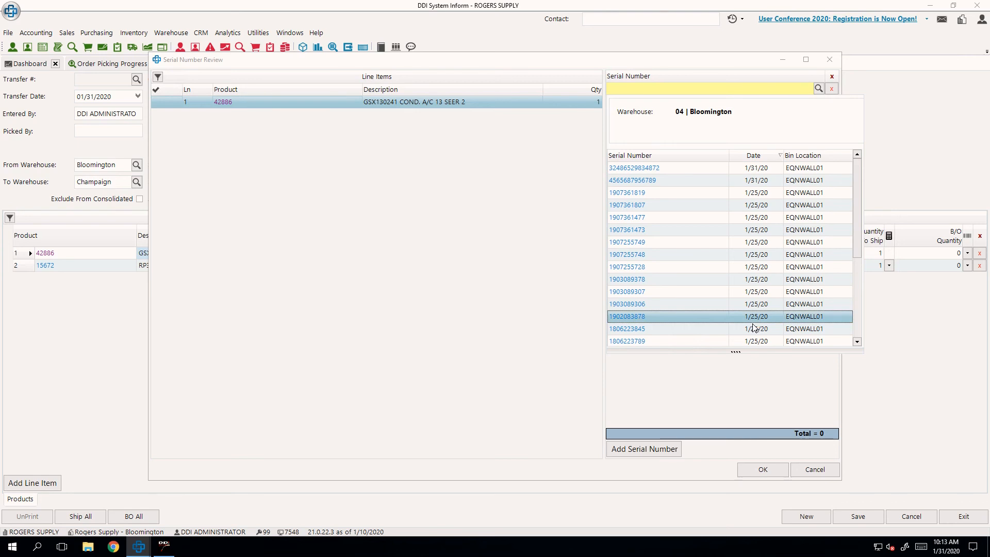
pyautogui.click(771, 396)
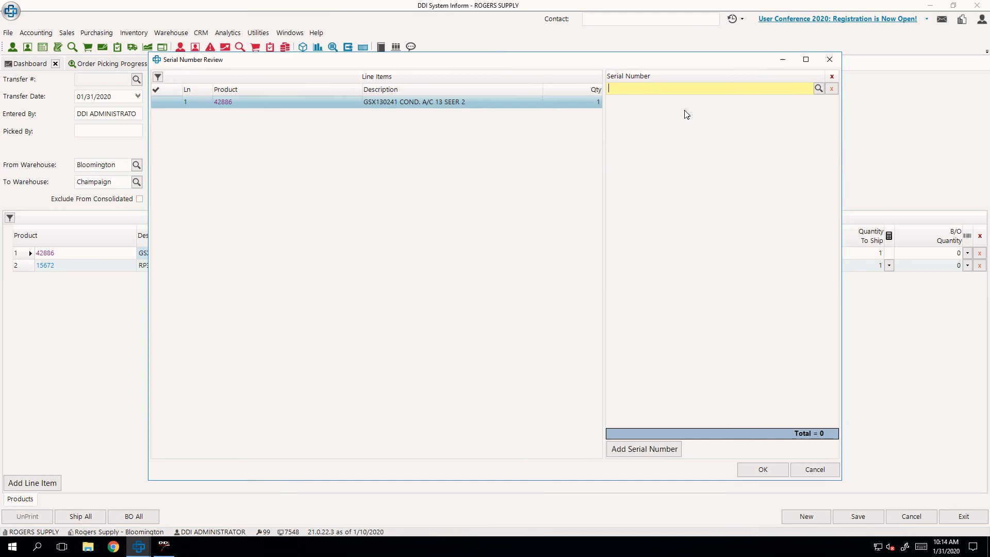
pyautogui.click(771, 471)
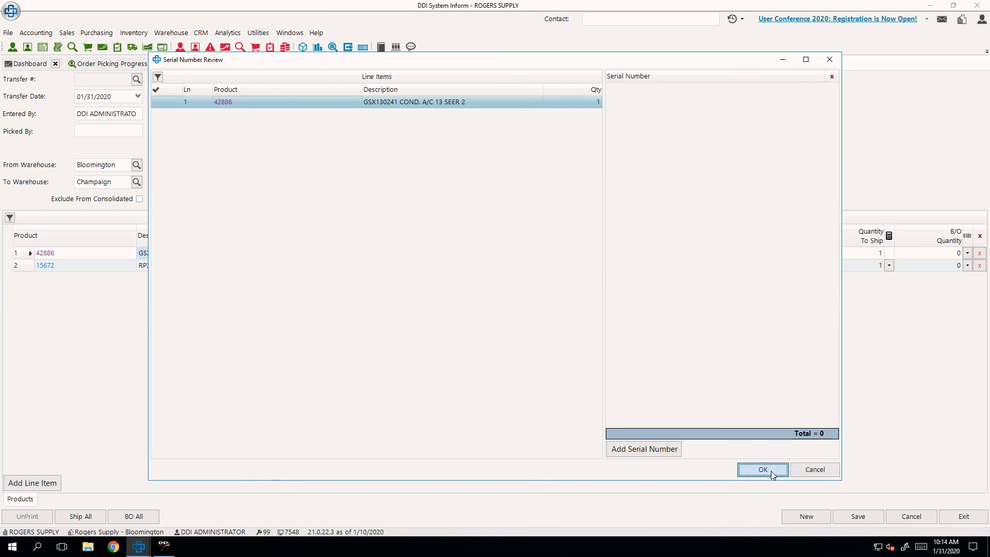
pyautogui.click(772, 471)
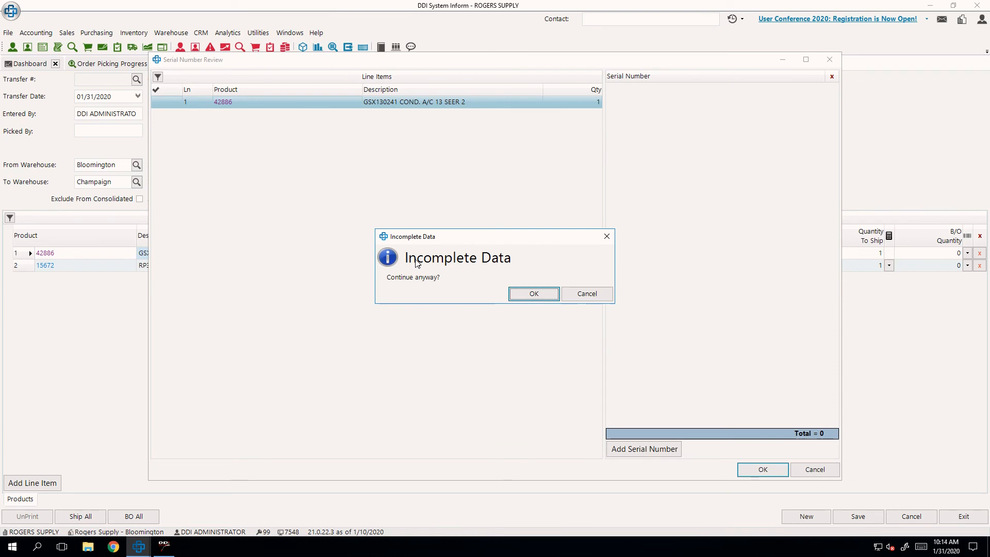
pyautogui.click(535, 298)
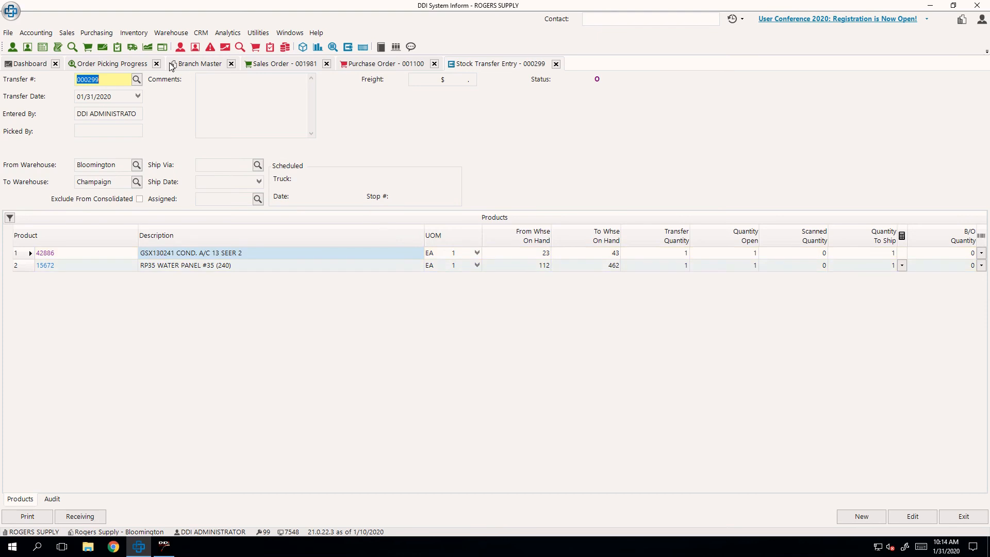
# Switch to AccuTerm and list the Stock Trans jobs.
pyautogui.click(162, 546)
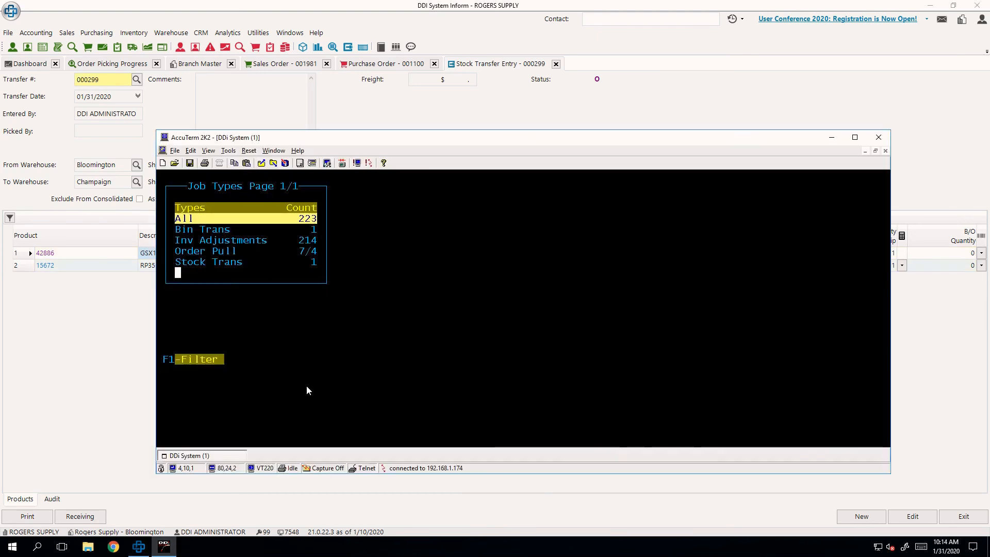
pyautogui.press('Up')
pyautogui.press('Return')
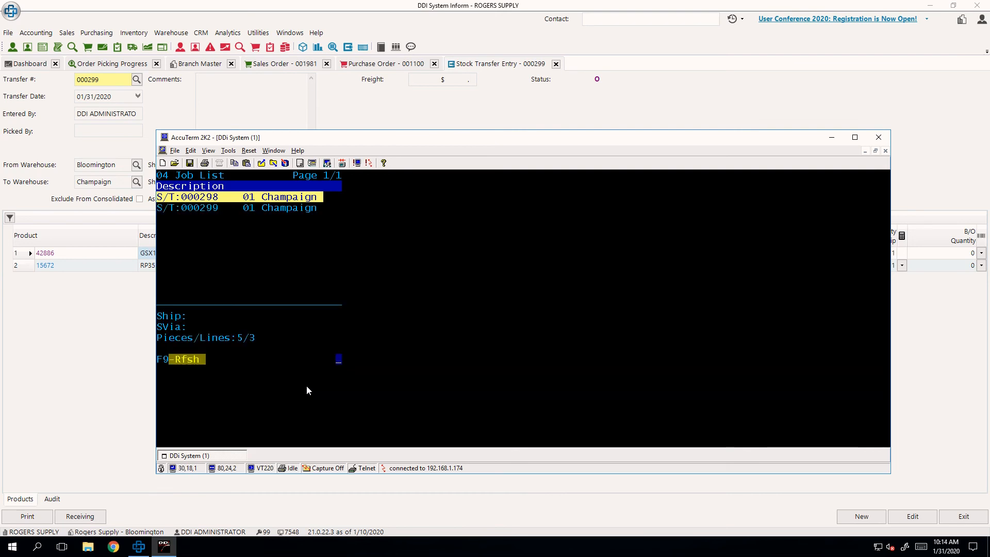
# Check the shipping and pieces/lines details of stock transfer job 000299 for Champaign and open it for picking.
pyautogui.press('Down')
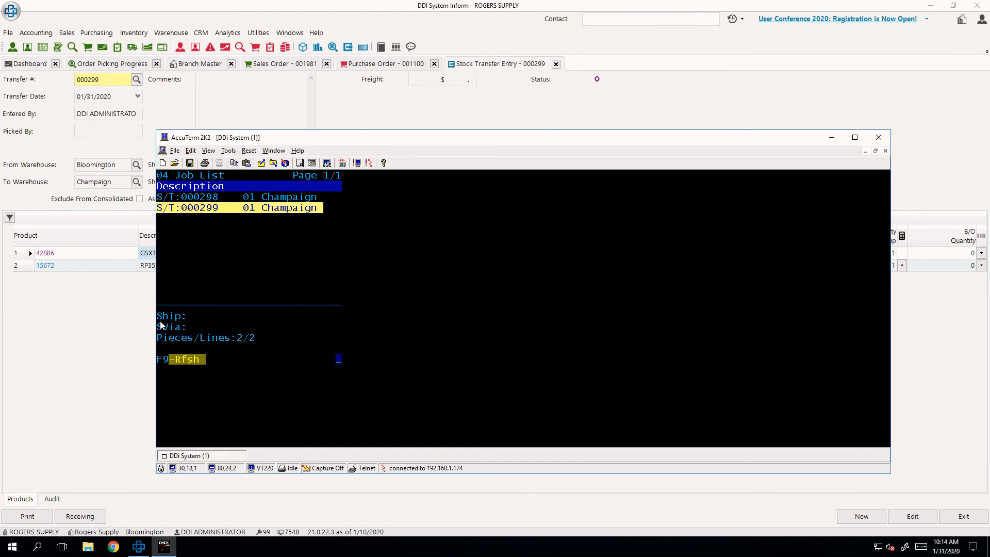
pyautogui.moveTo(159, 328); pyautogui.dragTo(258, 329)
pyautogui.moveTo(162, 338); pyautogui.dragTo(198, 339)
pyautogui.click(198, 340)
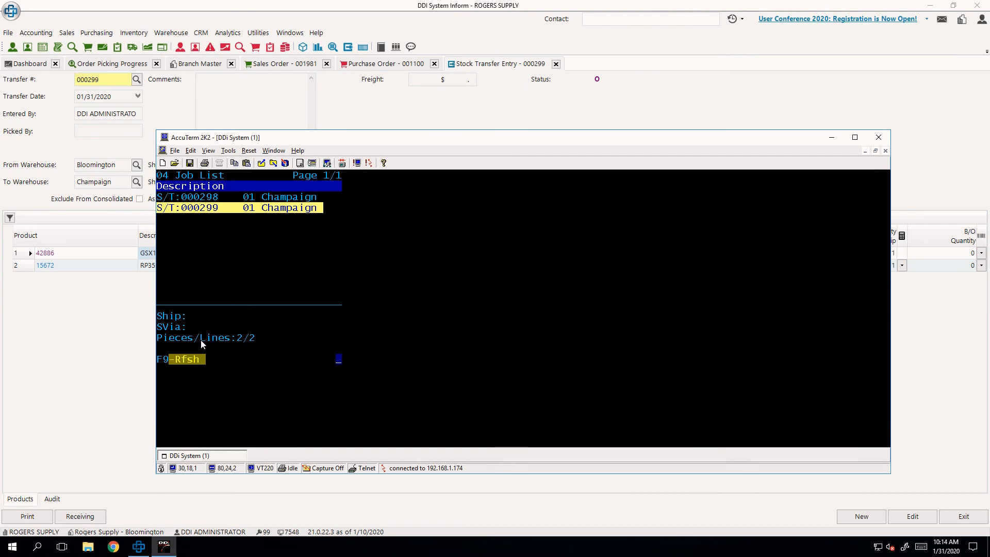
pyautogui.click(229, 340)
pyautogui.press('Return')
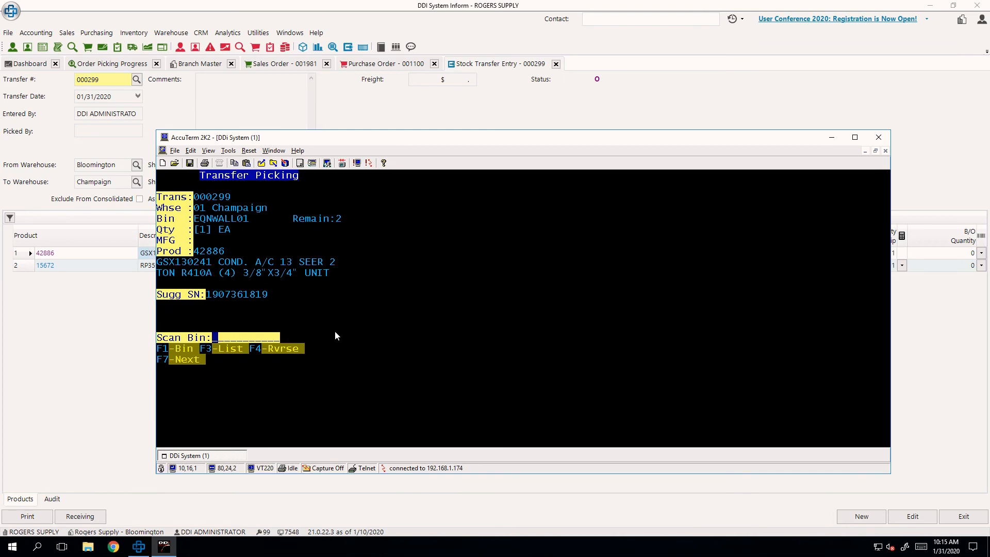
# Enter bin EQNWALL01 and product 42886 for the first line of the transfer pick.
pyautogui.write('e')
pyautogui.press('BackSpace')
pyautogui.write('EQNWALL01')
pyautogui.press('Return')
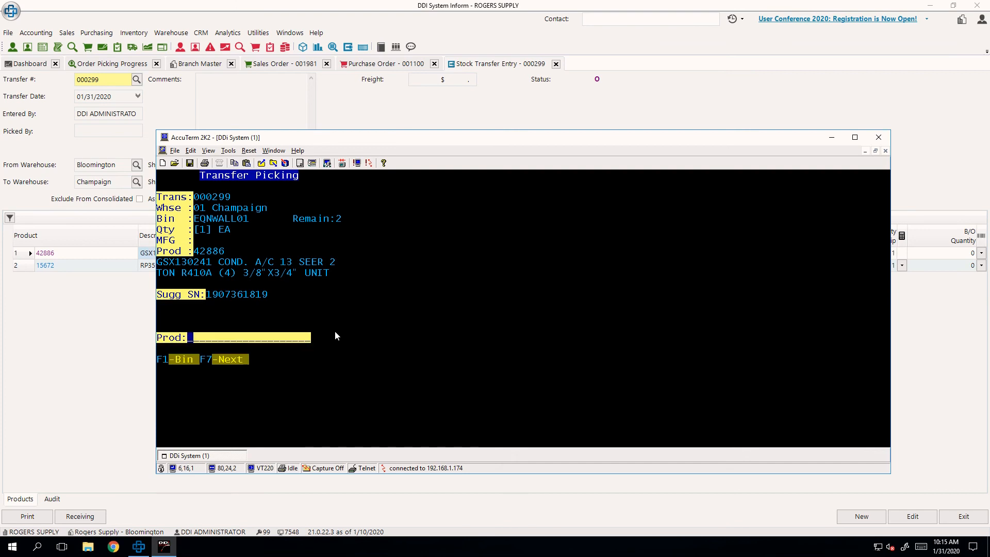
pyautogui.write('42886')
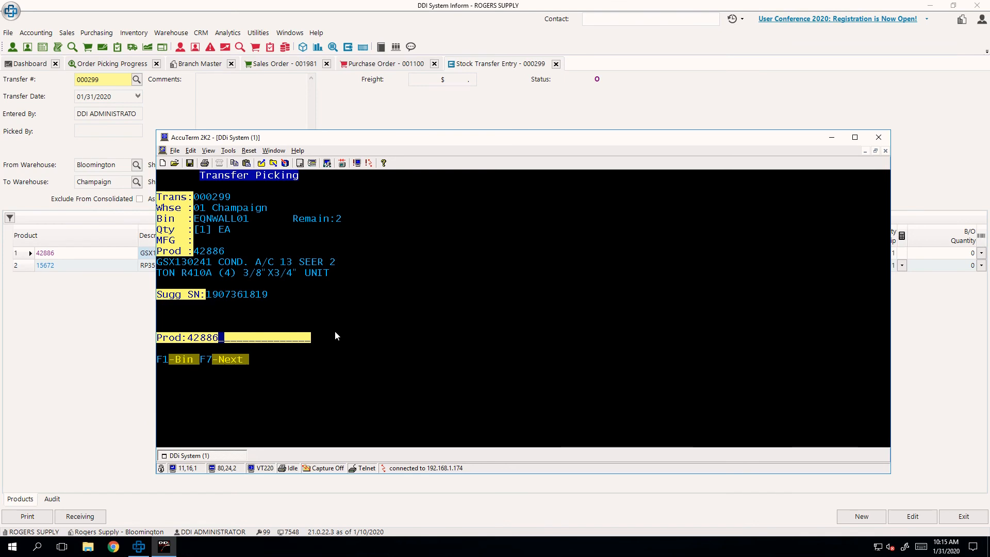
pyautogui.press('Return')
# Look up the serial numbers of product 42886 in Inform and place the AccuTerm window beside the list.
pyautogui.click(49, 253)
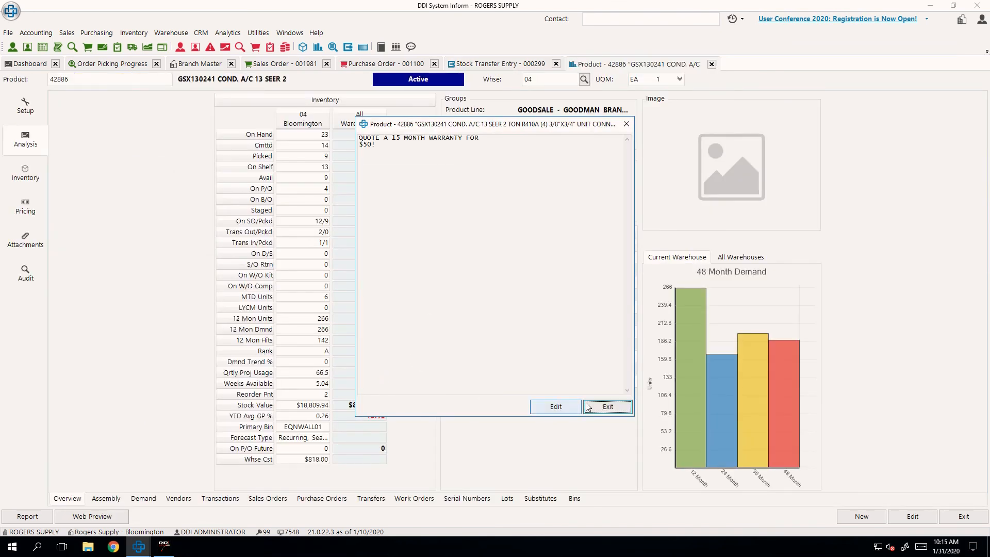
pyautogui.click(606, 407)
pyautogui.click(466, 498)
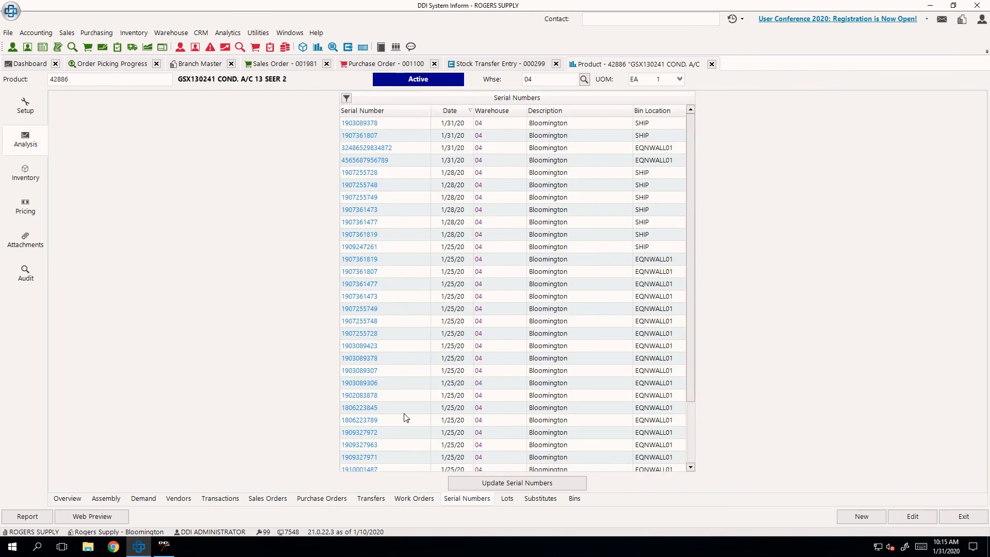
pyautogui.click(164, 545)
pyautogui.moveTo(462, 137); pyautogui.dragTo(816, 173)
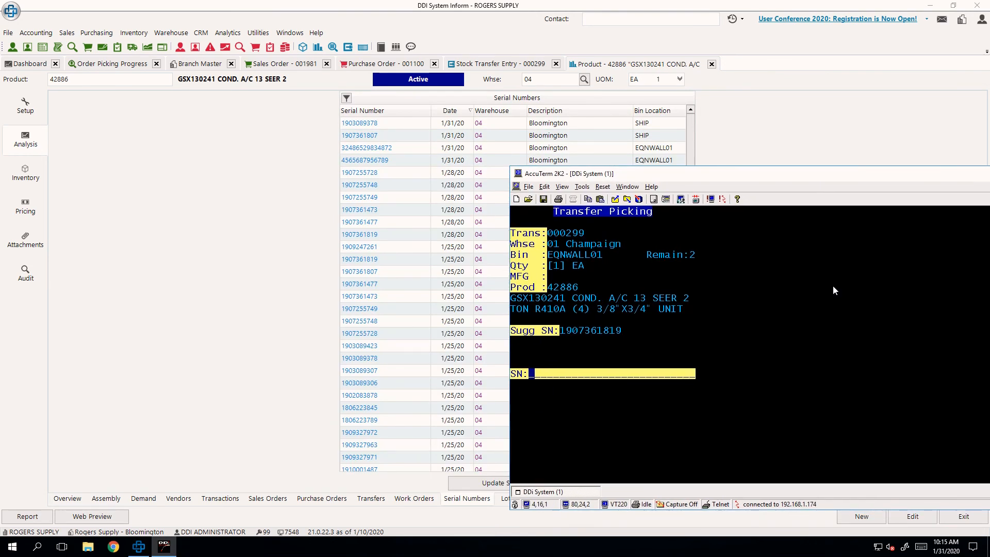
pyautogui.write('1907255728')
pyautogui.press('Return')
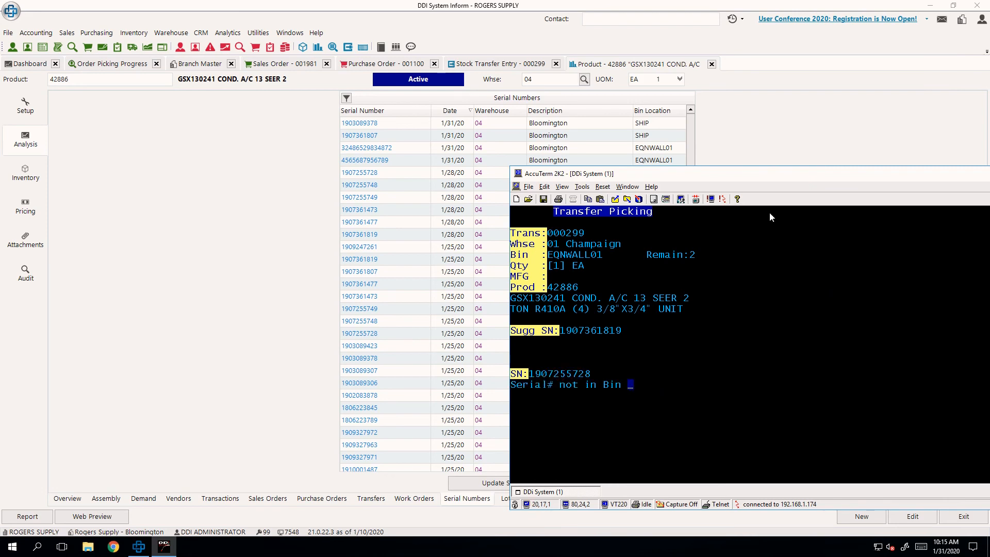
pyautogui.moveTo(721, 179)
pyautogui.mouseDown()
pyautogui.moveTo(953, 178)
pyautogui.moveTo(720, 170)
pyautogui.moveTo(712, 189)
pyautogui.mouseUp()
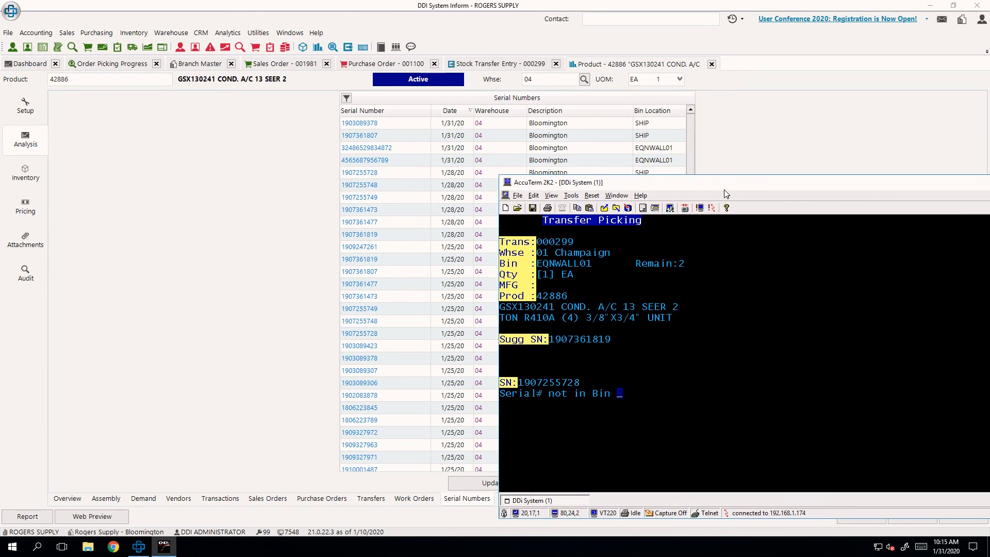
pyautogui.press('Return')
pyautogui.write('1')
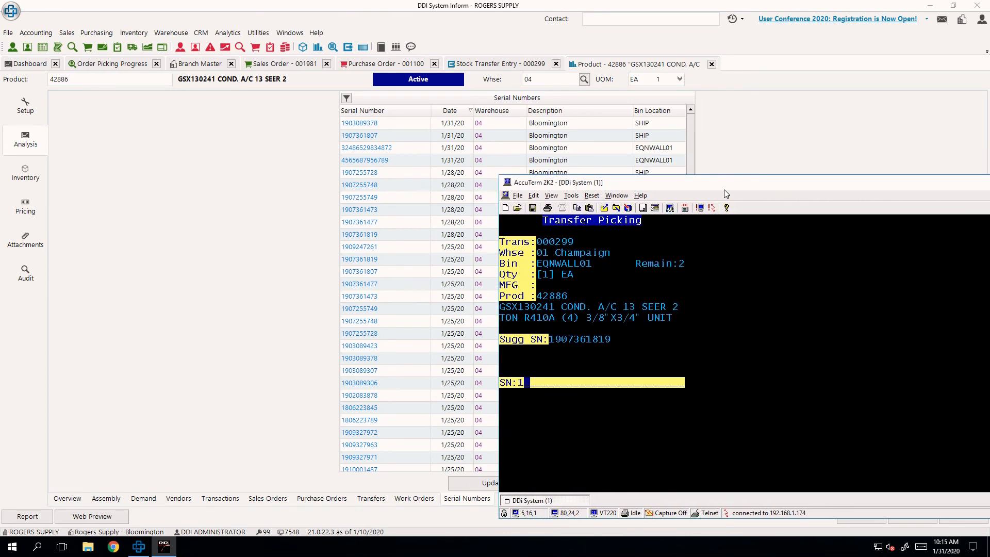
pyautogui.write('0')
pyautogui.press('BackSpace')
pyautogui.write('9')
pyautogui.write('030')
pyautogui.write('8')
pyautogui.write('9')
pyautogui.write('378')
pyautogui.press('Return')
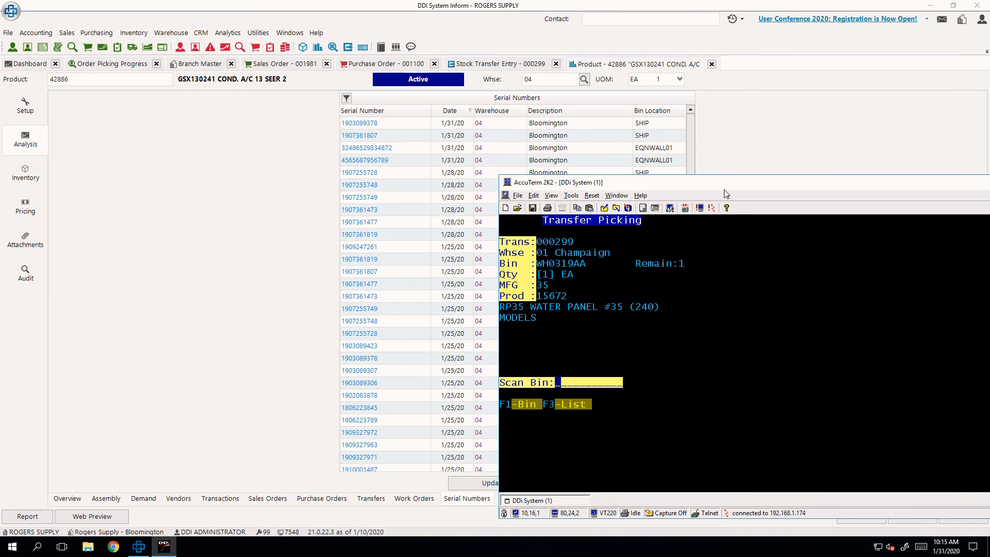
# Pick 1 of product 15672 from bin WH0319AA and decline printing the stock transfer.
pyautogui.moveTo(725, 189); pyautogui.dragTo(332, 164)
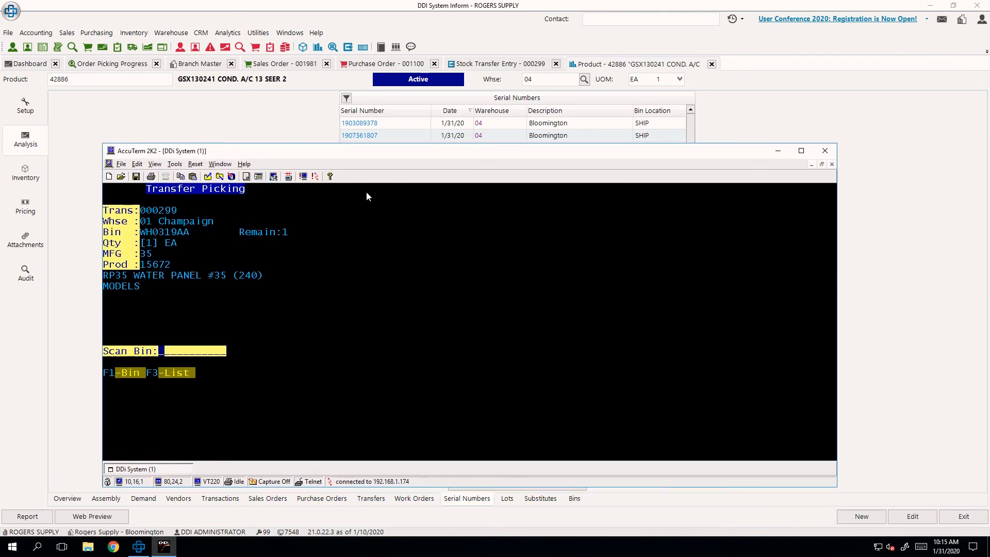
pyautogui.write('WH0319AA')
pyautogui.press('Return')
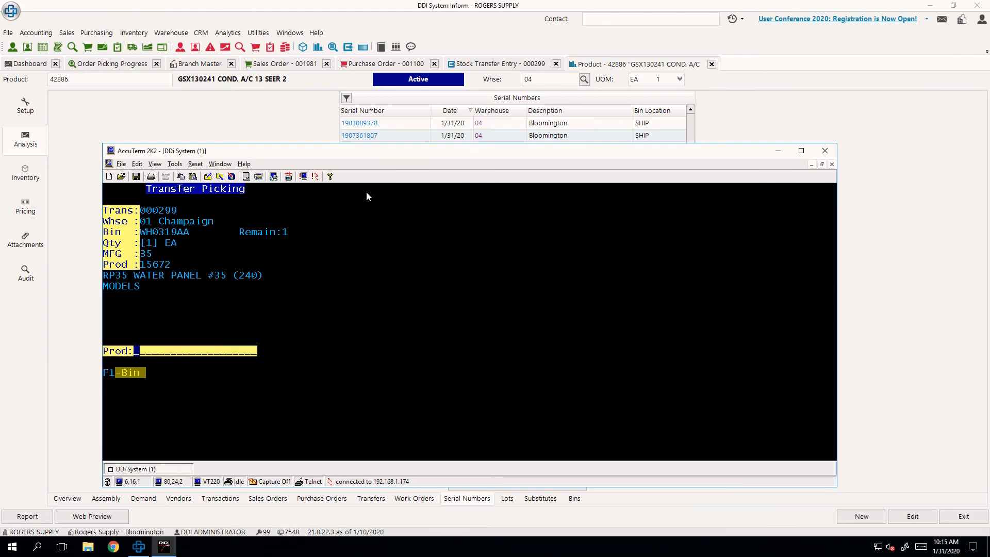
pyautogui.write('1 5672')
pyautogui.press('Return')
pyautogui.write('1')
pyautogui.press('Return')
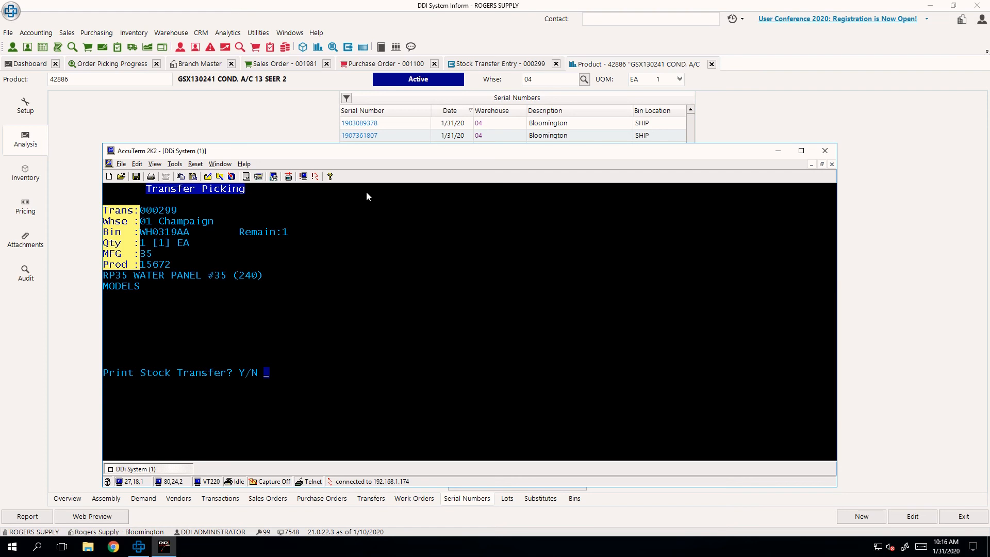
pyautogui.write('n')
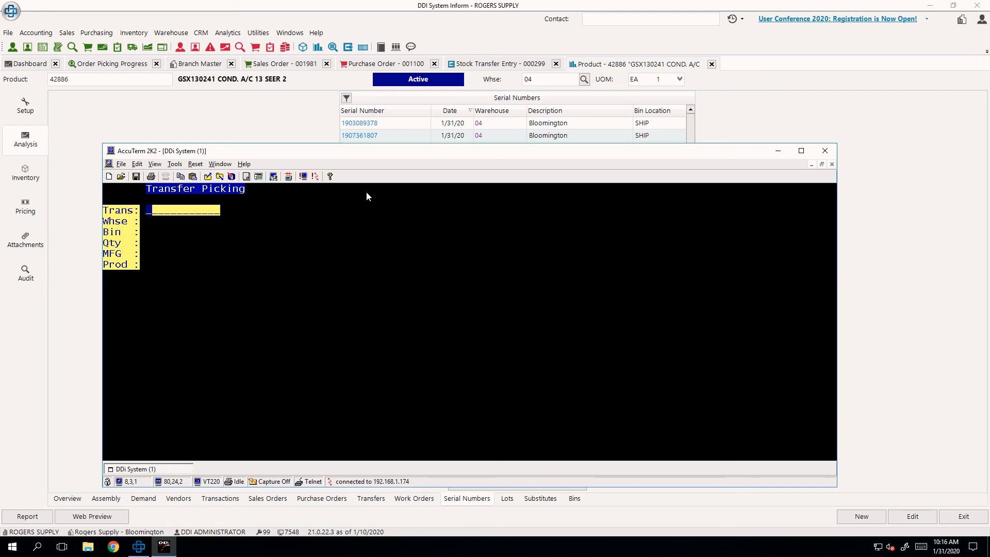
# Open stock transfer job 000298, set its product 42886 line to back order, and select product 18941 for picking.
pyautogui.press('Escape')
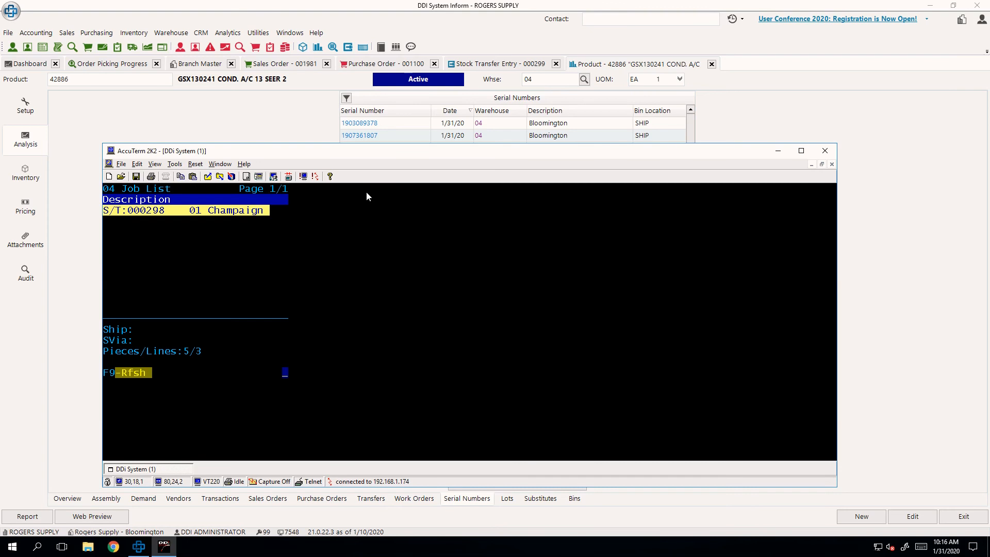
pyautogui.press('Return')
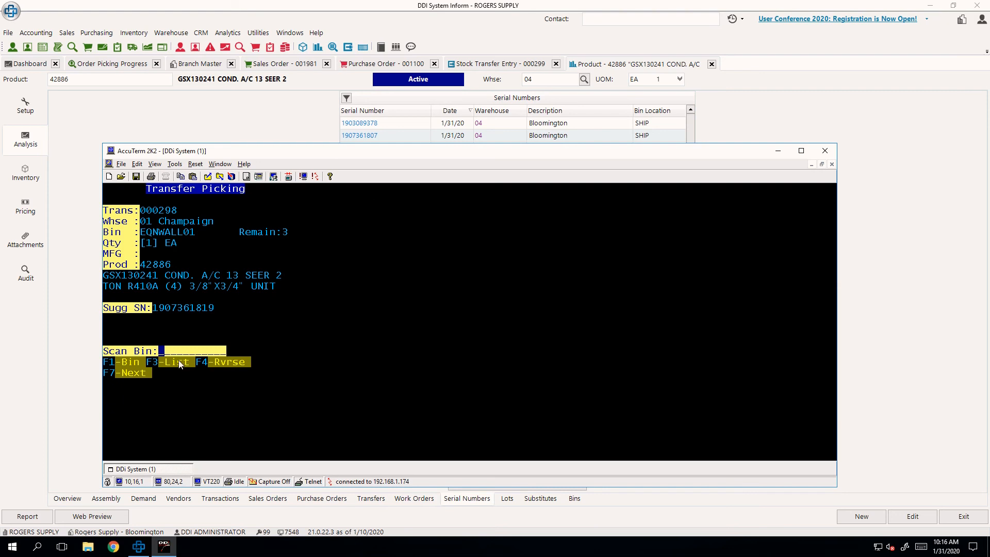
pyautogui.press('F3')
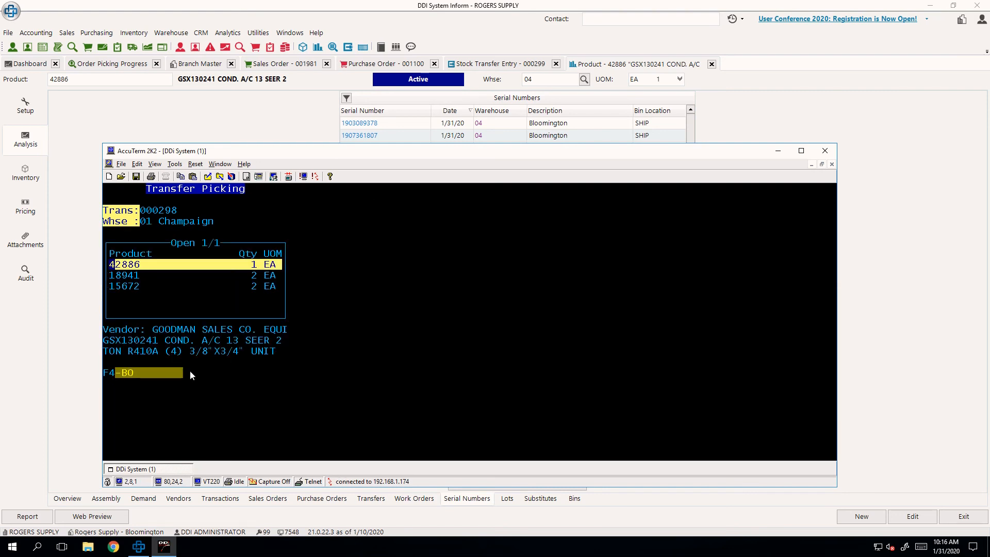
pyautogui.press('F4')
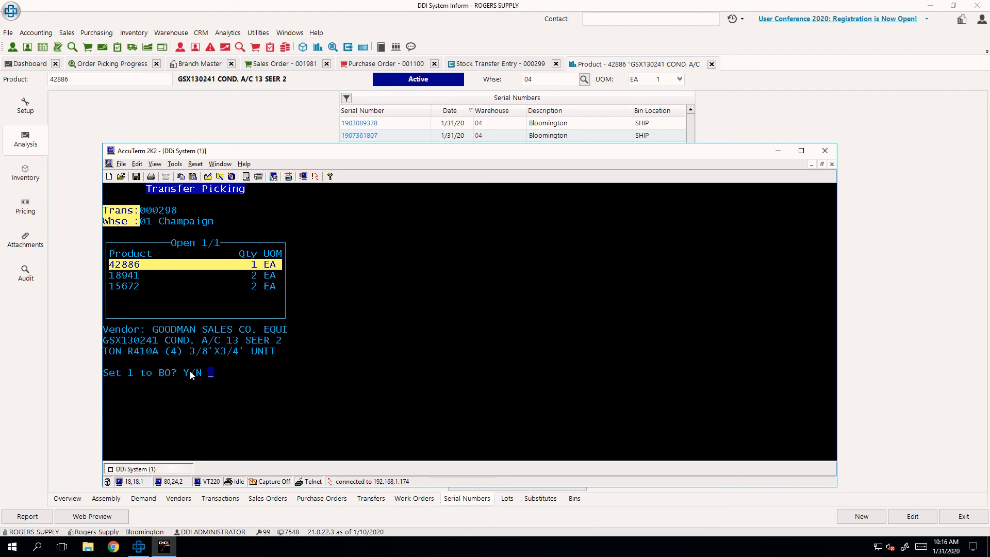
pyautogui.press('y')
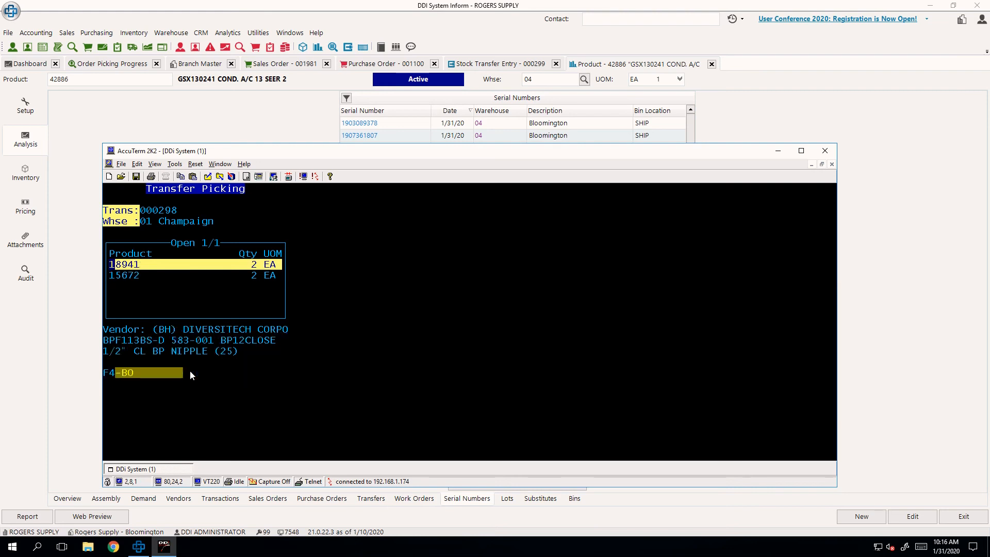
pyautogui.press('Return')
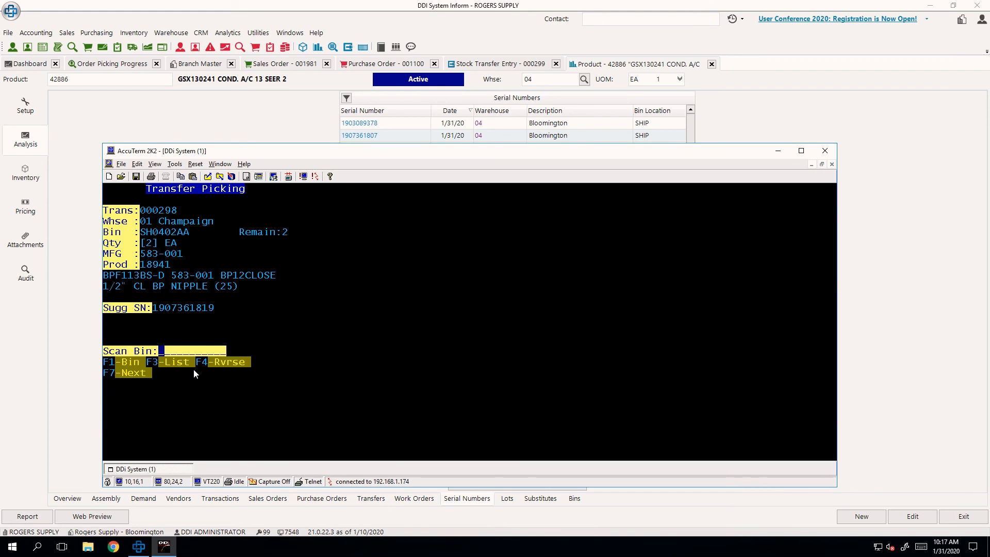
pyautogui.doubleClick(198, 364)
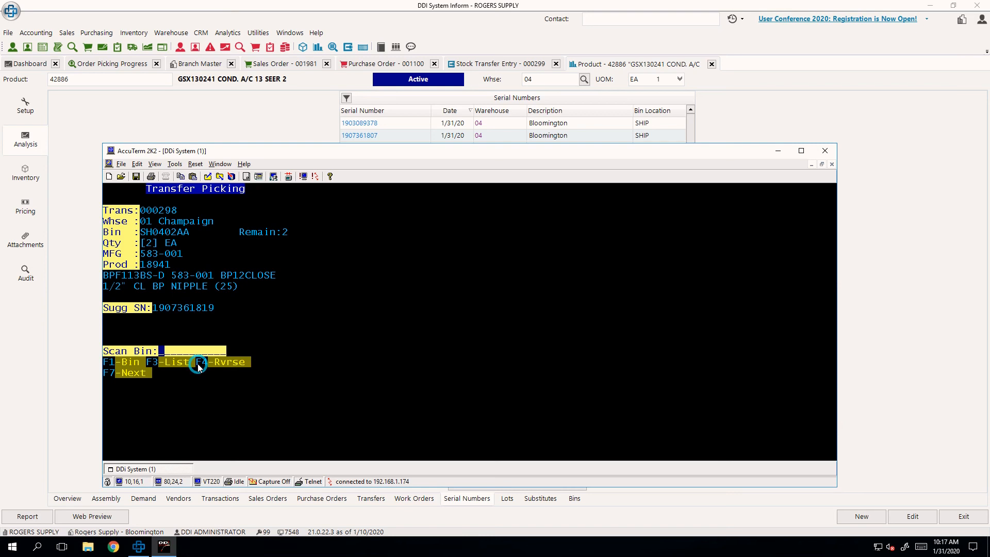
# Skip ahead to product 15672 in the transfer picking job and return to product 18941 to check its suggested bin.
pyautogui.click(250, 367)
pyautogui.moveTo(158, 368); pyautogui.dragTo(99, 382)
pyautogui.click(158, 391)
pyautogui.press('F7')
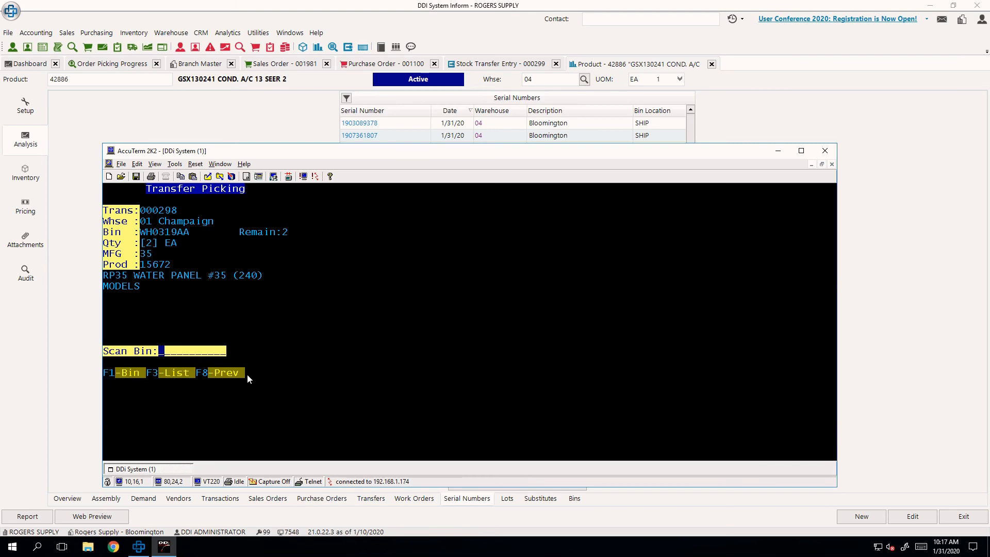
pyautogui.press('F8')
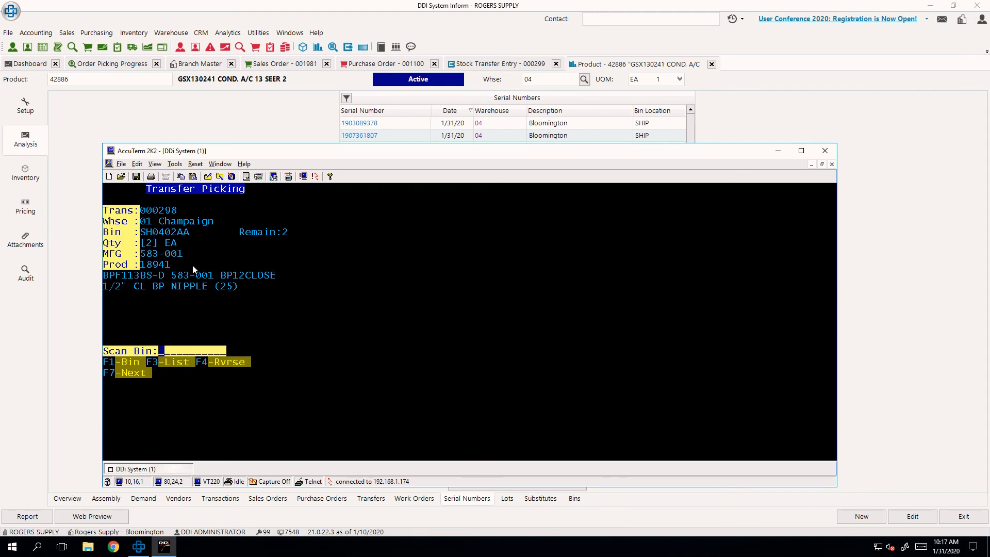
pyautogui.moveTo(193, 231); pyautogui.dragTo(145, 236)
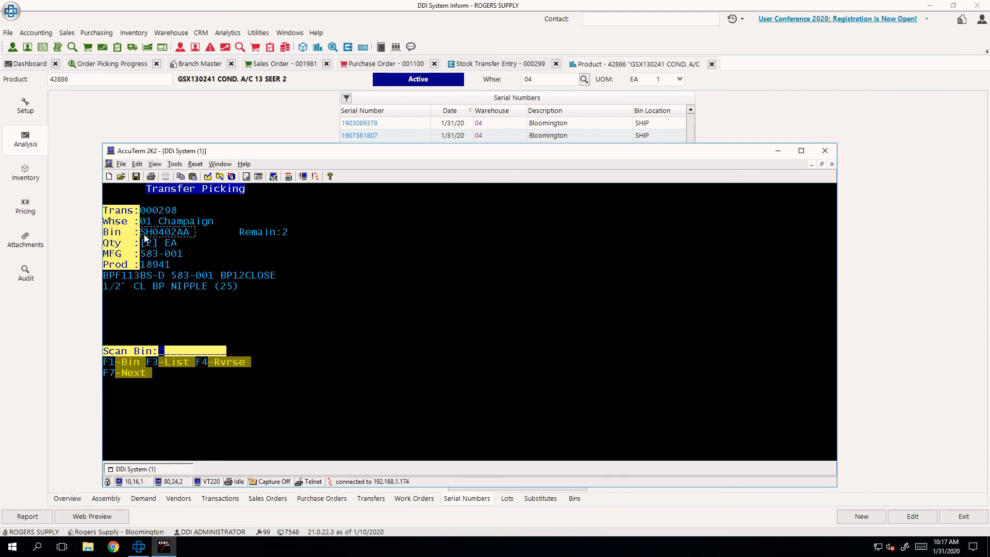
pyautogui.click(202, 246)
# Choose the alternate bin SH0202AA for product 18941 and pick the full quantity of 2 from it.
pyautogui.press('F3')
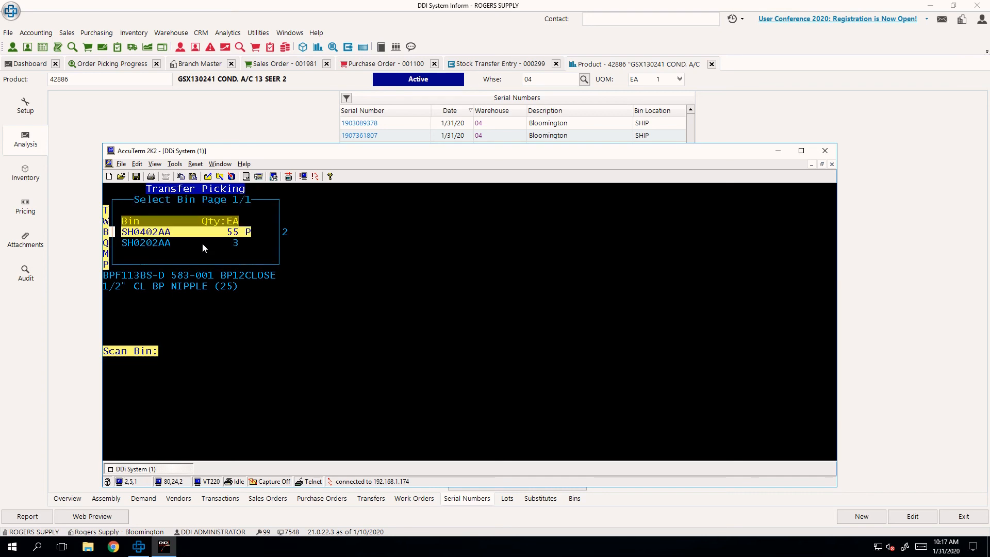
pyautogui.click(177, 241)
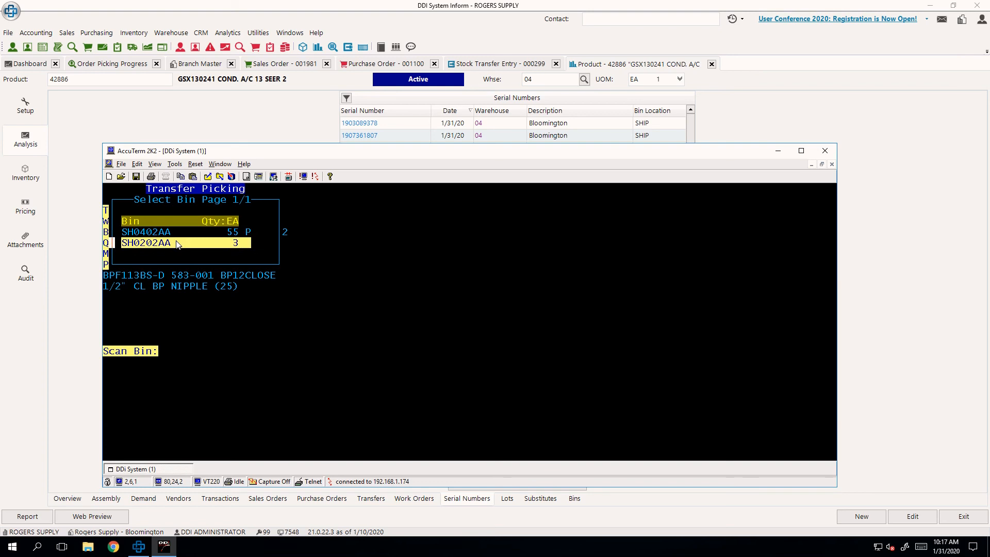
pyautogui.press('Return')
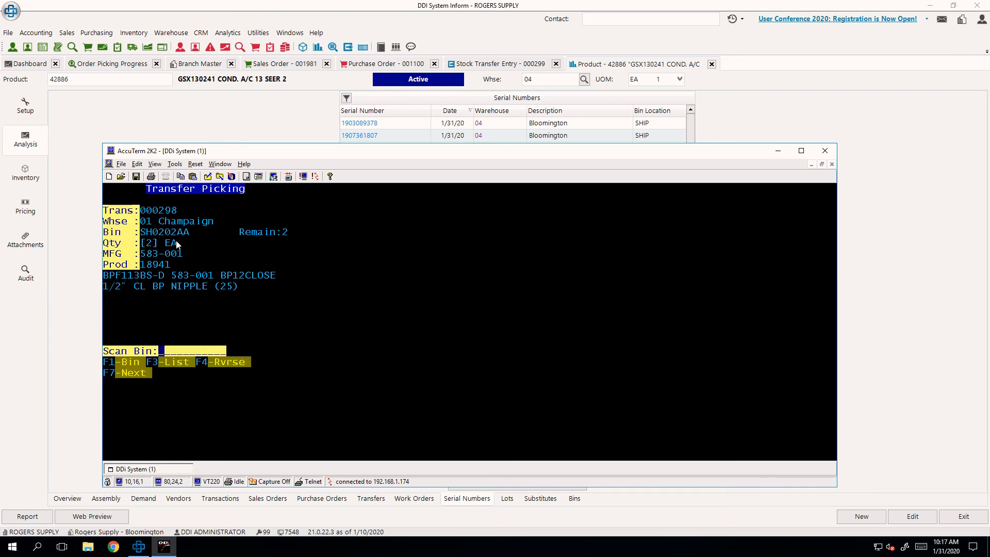
pyautogui.write('SH0202AA')
pyautogui.press('Return')
pyautogui.write('18941')
pyautogui.press('Return')
pyautogui.write('1')
pyautogui.press('Return')
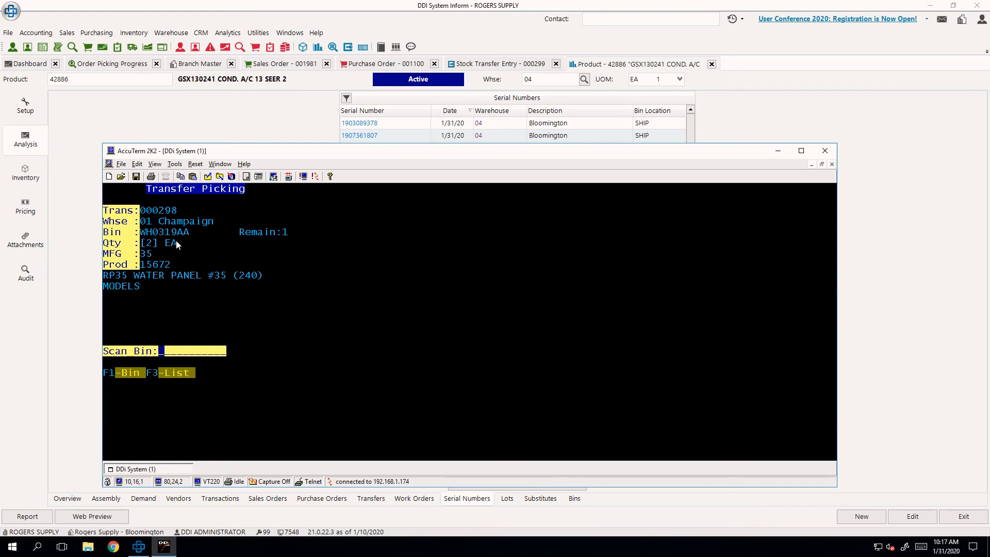
# Pick the full quantity of 2 of product 15672 from bin WH0319AA to complete the transfer job.
pyautogui.write('WH0319AA')
pyautogui.press('Return')
pyautogui.write('15672')
pyautogui.press('Return')
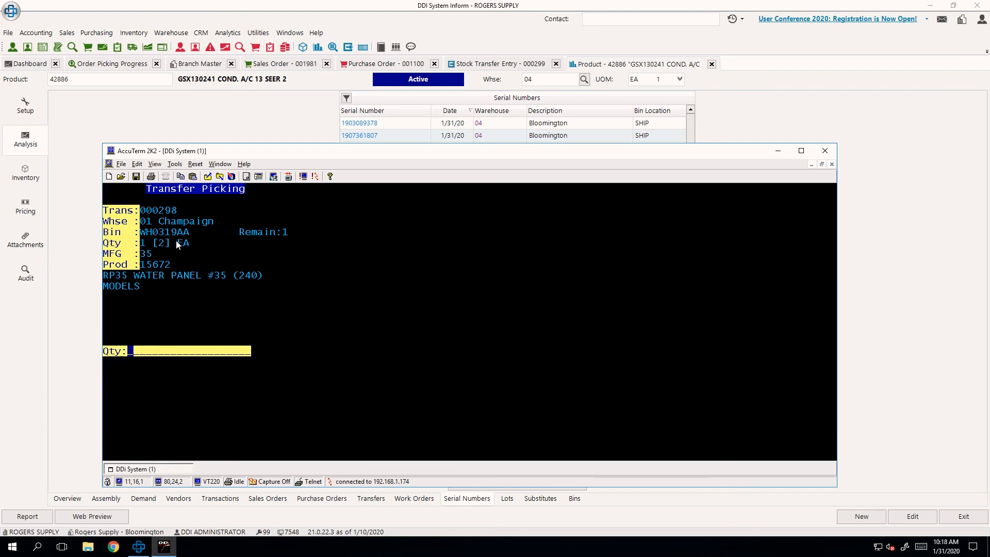
pyautogui.write('1')
pyautogui.press('Return')
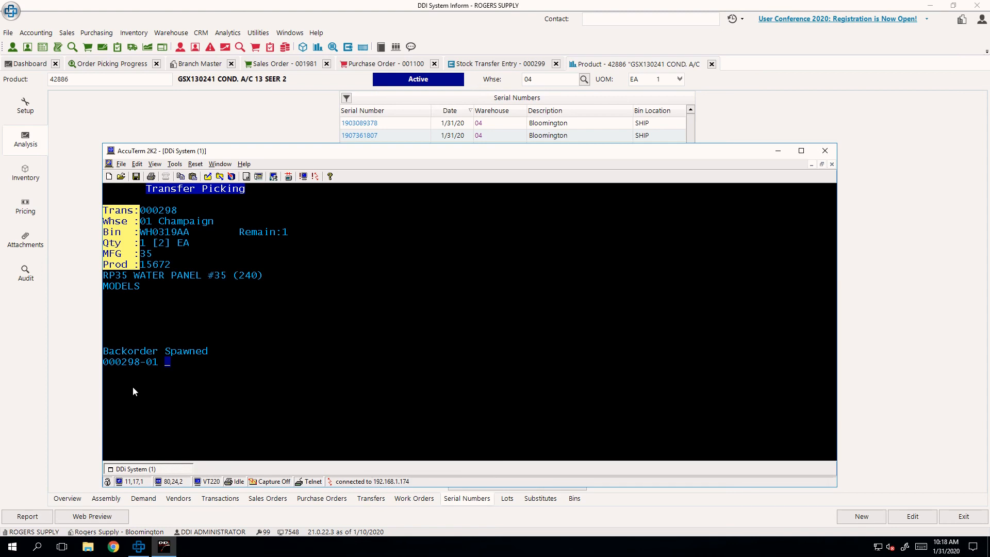
# Switch to Inform's Stock Transfer Entry and look up transfer 000298.
pyautogui.click(499, 63)
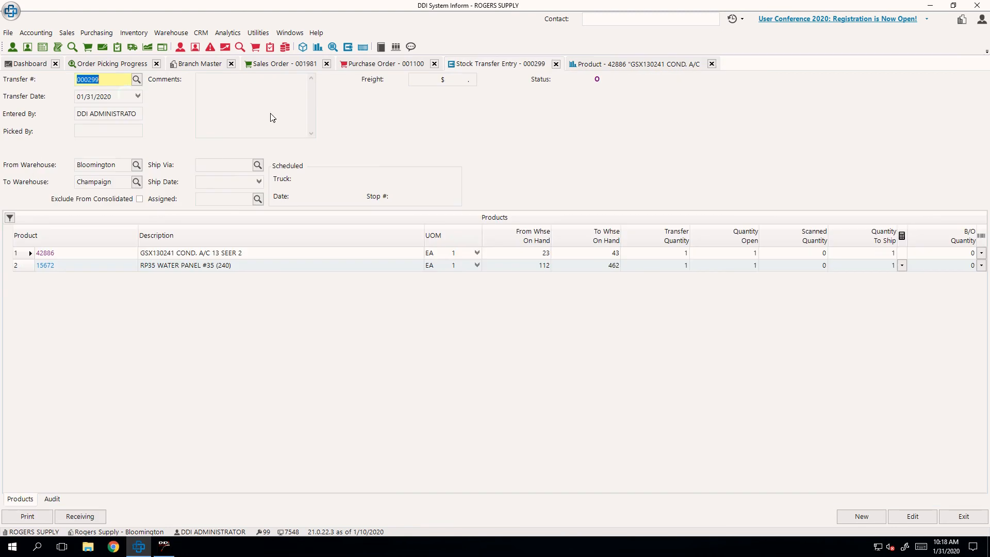
pyautogui.click(114, 80)
pyautogui.press('BackSpace')
pyautogui.write('8')
pyautogui.press('Return')
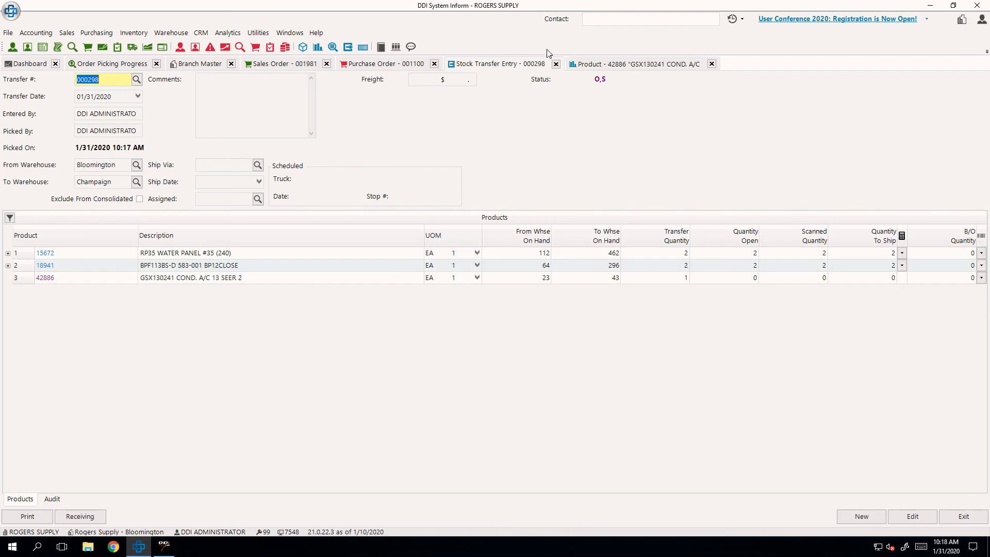
# Acknowledge the spawned back order in the AccuTerm picking session, then examine the line quantities of transfer 000298 in Inform.
pyautogui.click(595, 64)
pyautogui.click(164, 545)
pyautogui.press('Return')
pyautogui.press('Return')
pyautogui.click(510, 67)
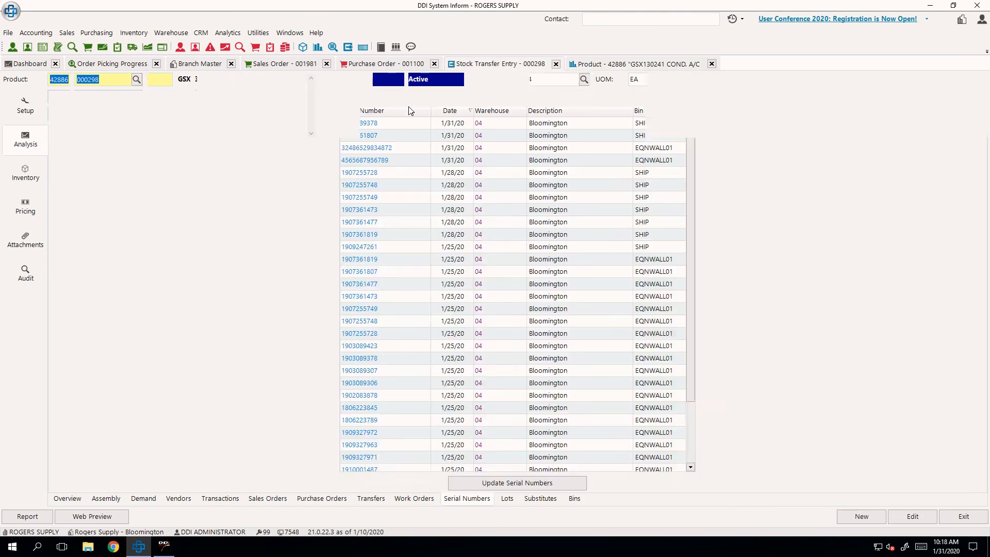
pyautogui.click(110, 80)
pyautogui.press('Tab')
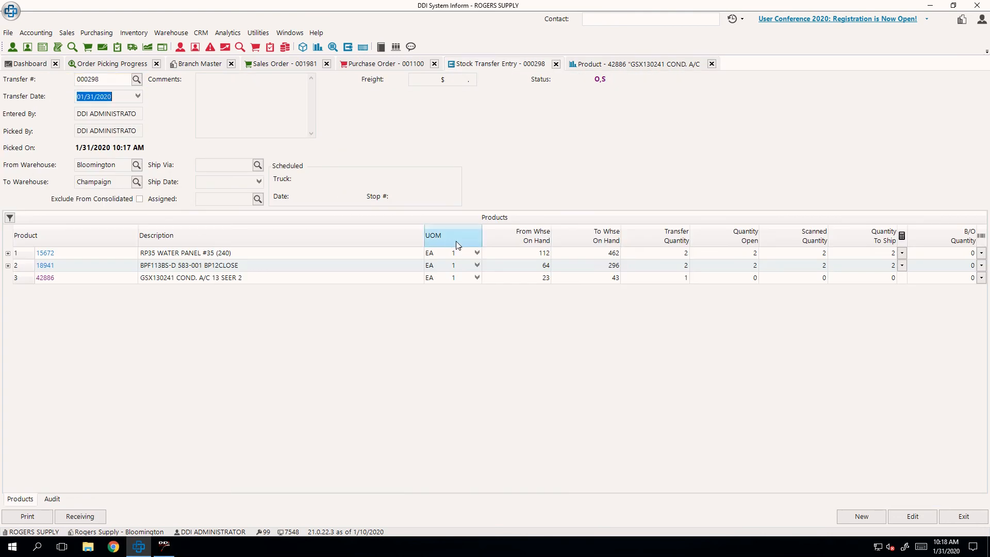
pyautogui.click(696, 258)
pyautogui.click(698, 278)
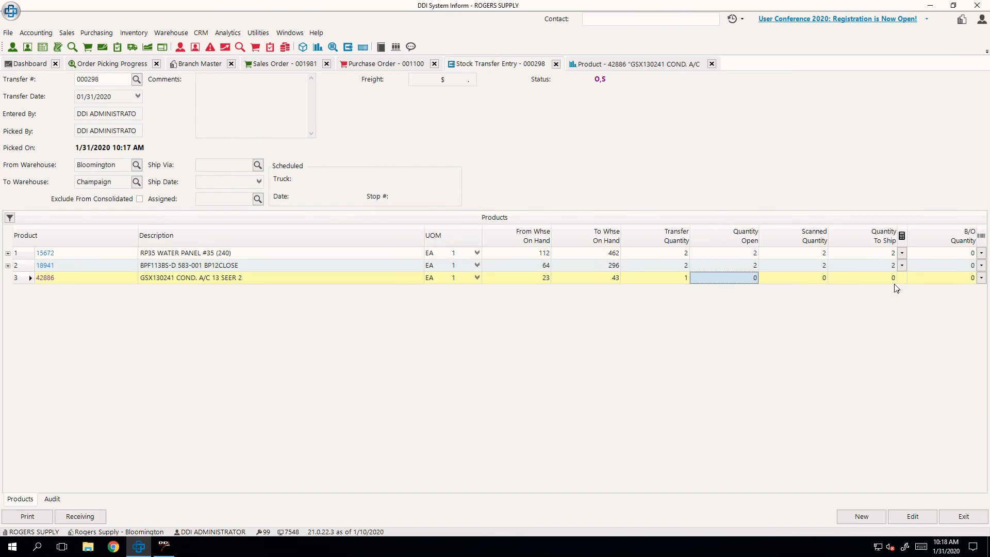
# Look up the spawned back-order transfer 000298-01 and examine its product 42886 line.
pyautogui.click(114, 82)
pyautogui.click(108, 82)
pyautogui.write('-01')
pyautogui.press('Return')
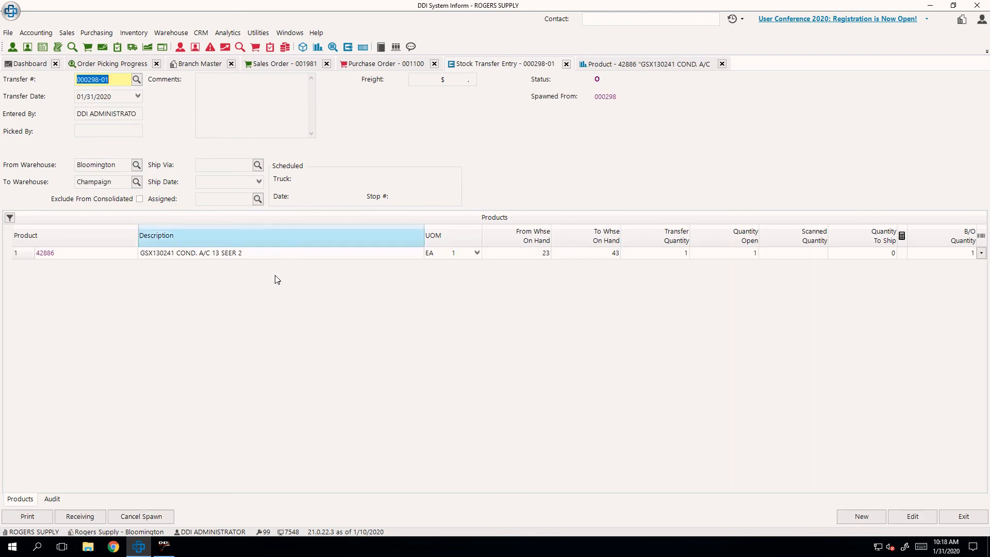
pyautogui.click(347, 262)
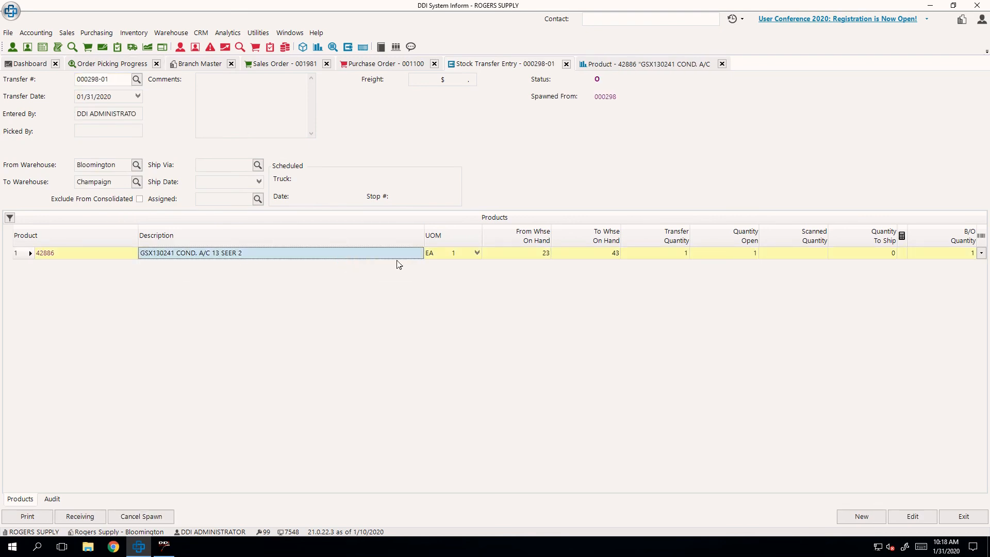
# Return to the original transfer 000298 and review its product lines.
pyautogui.doubleClick(101, 80)
pyautogui.moveTo(100, 80); pyautogui.dragTo(123, 89)
pyautogui.press('BackSpace')
pyautogui.press('Return')
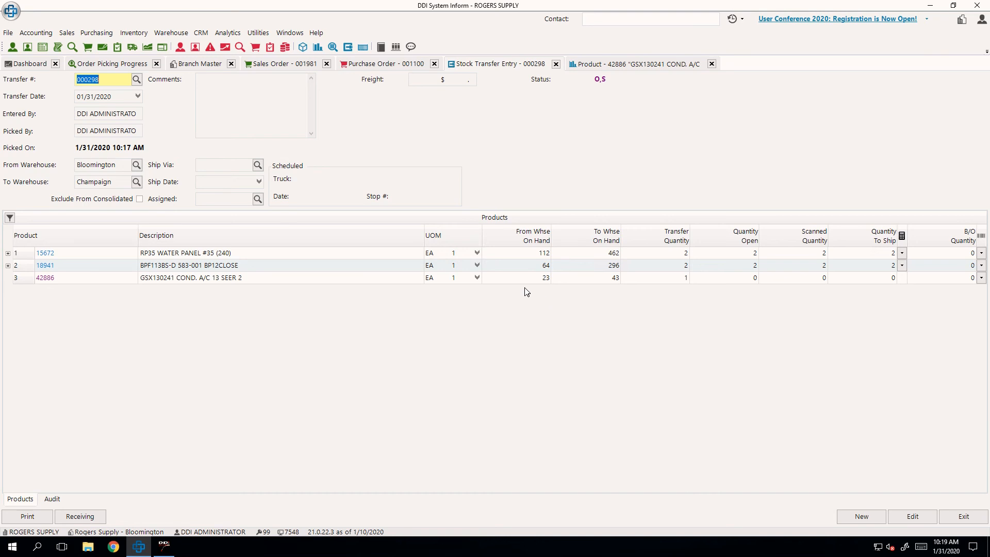
pyautogui.click(386, 285)
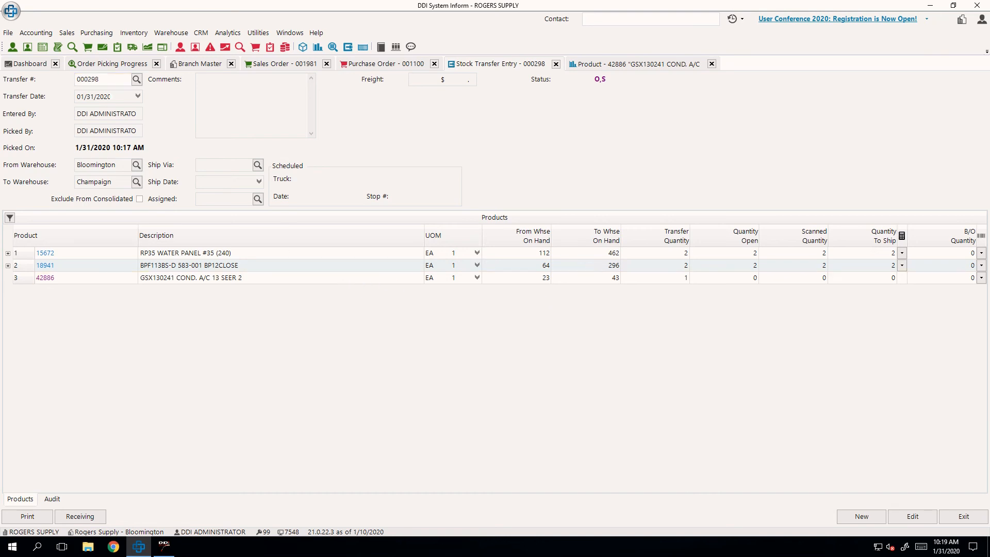
# Reopen back-order transfer 000298-01 and delete it.
pyautogui.click(112, 80)
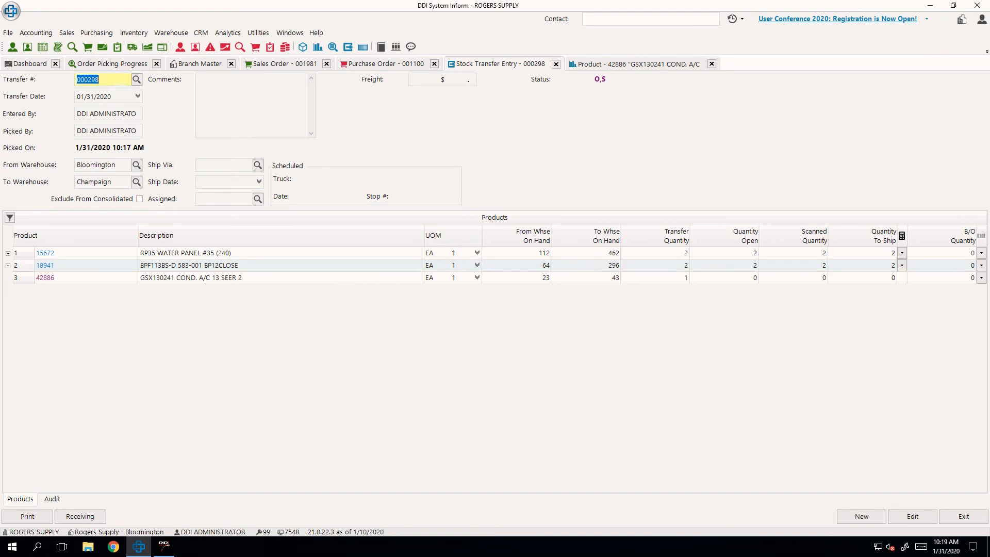
pyautogui.click(112, 80)
pyautogui.write('-01')
pyautogui.press('Return')
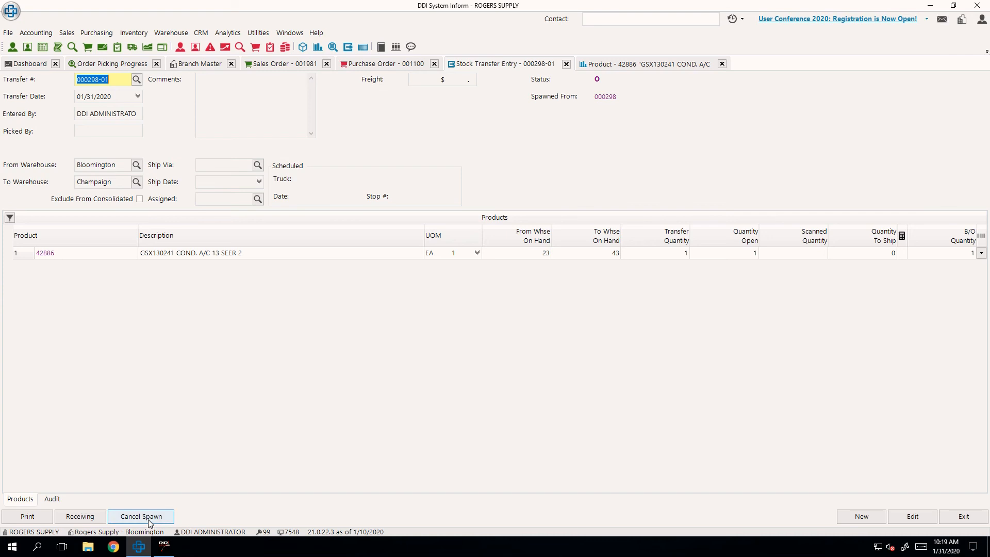
pyautogui.click(902, 522)
pyautogui.click(872, 523)
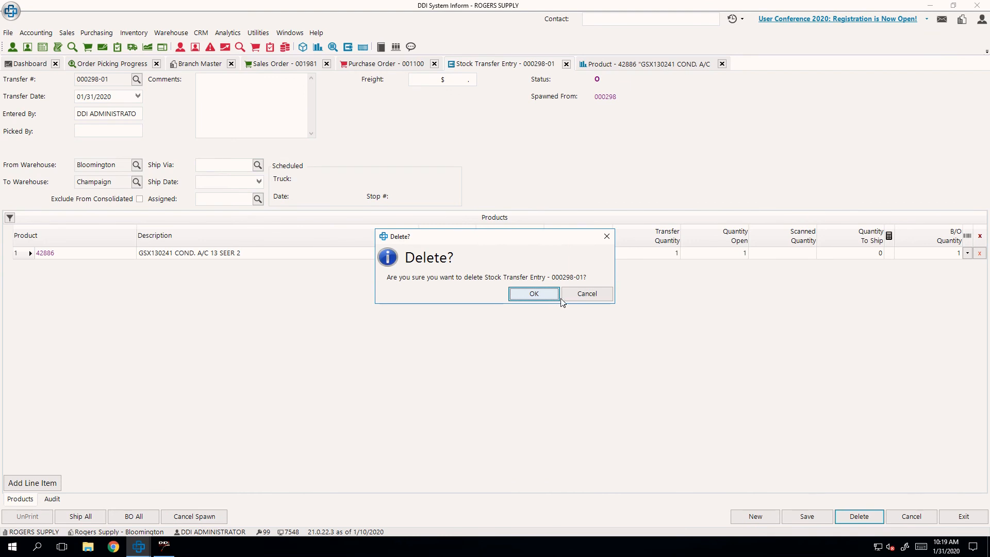
pyautogui.click(536, 293)
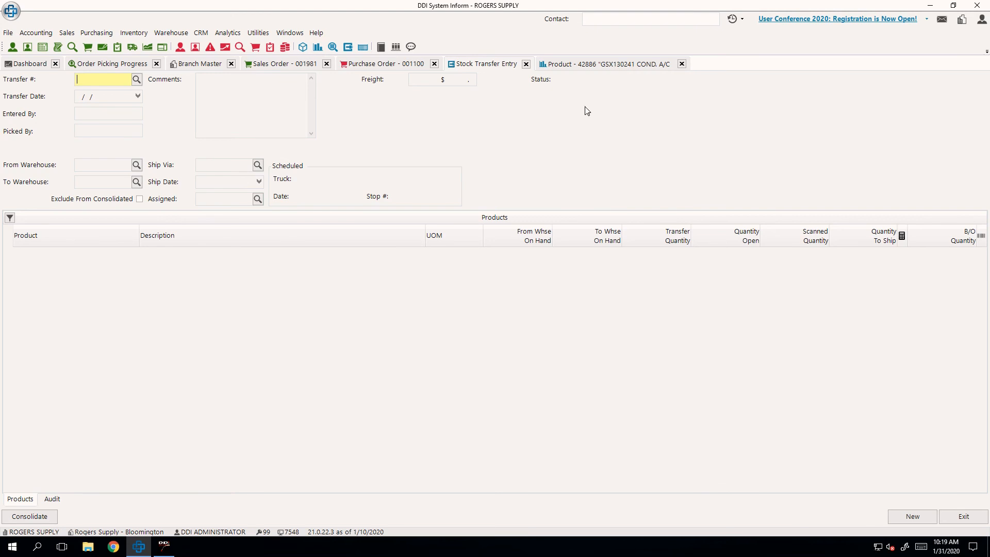
# Close the stock transfer, product 42886 and purchase order 001100 windows, and show sales order 001981.
pyautogui.click(525, 64)
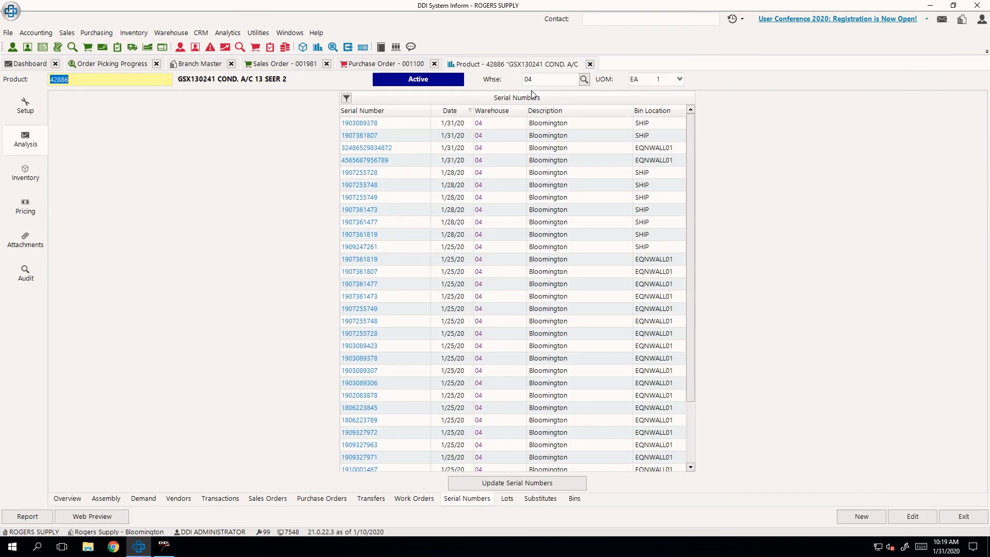
pyautogui.click(590, 64)
pyautogui.click(436, 64)
pyautogui.click(303, 66)
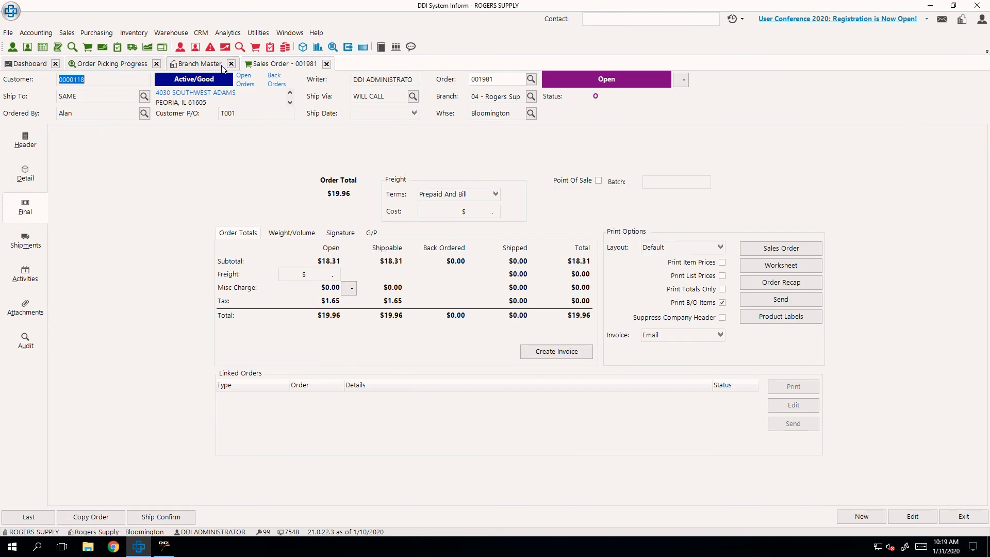
# Start a new sales order for customer A&A A/C & HTG S/M in Peoria.
pyautogui.click(89, 49)
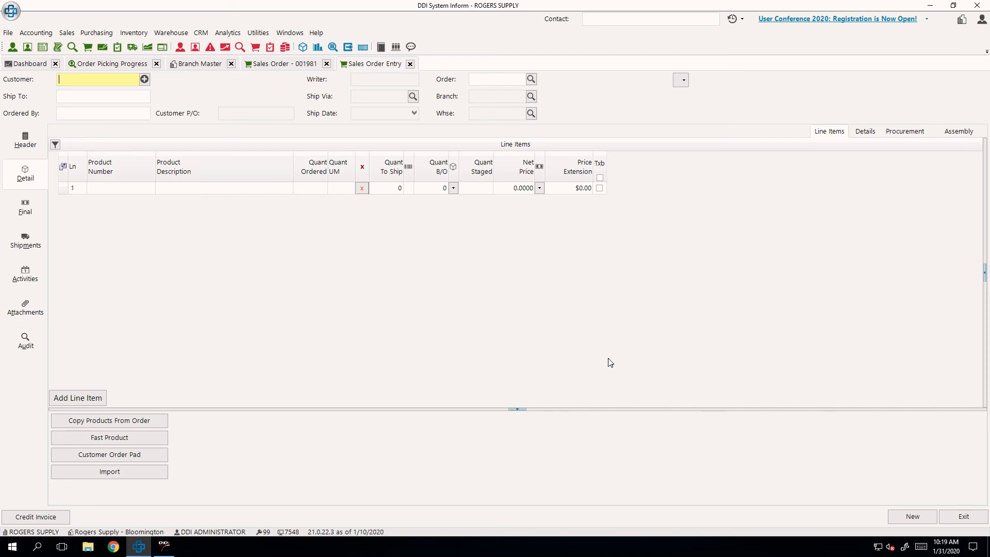
pyautogui.write('a*')
pyautogui.press('BackSpace')
pyautogui.write('&A')
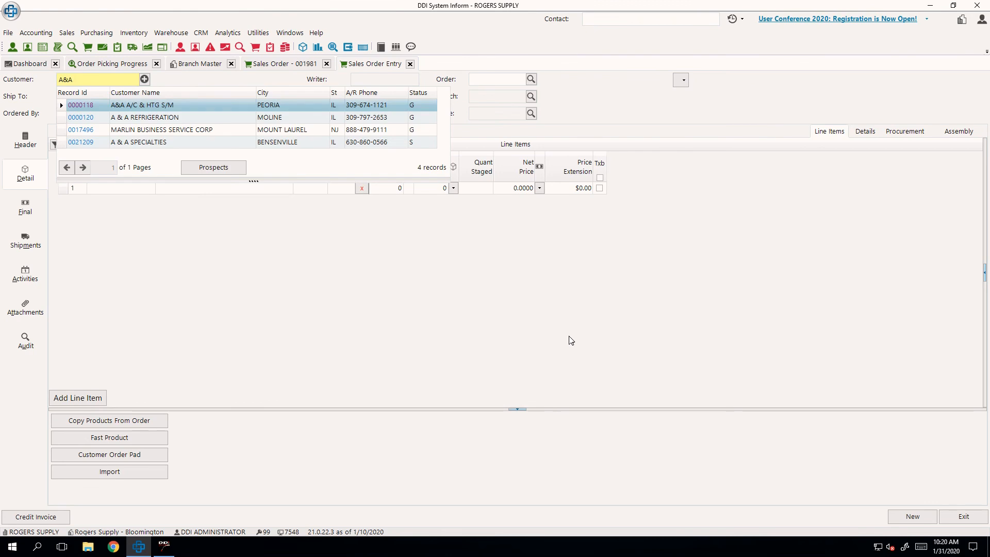
pyautogui.click(92, 107)
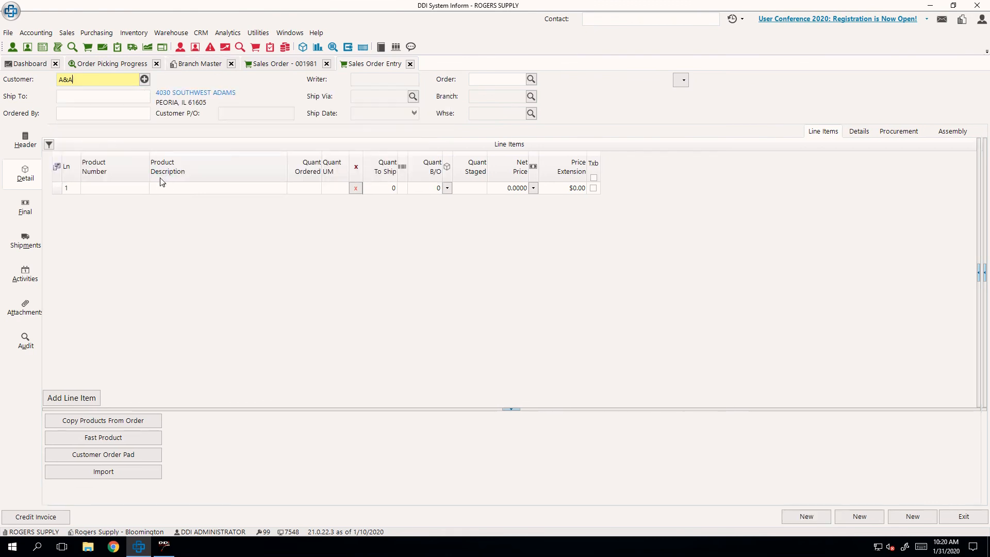
pyautogui.press('Tab')
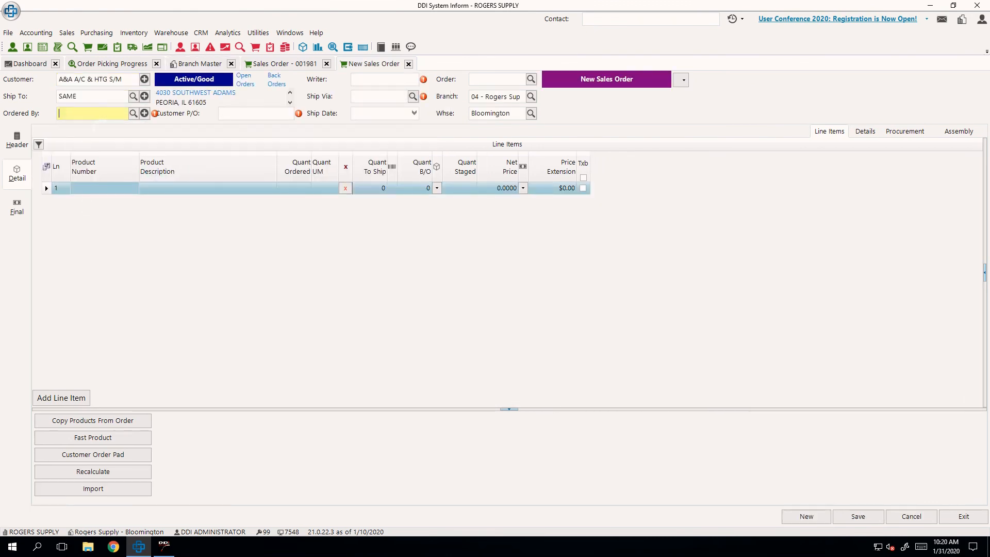
# Enter the ordering contact's name, customer P/O ST1, writer DDI ADMINISTRATOR and ship via BEST WAY in the order header.
pyautogui.write('Alan')
pyautogui.press('Tab')
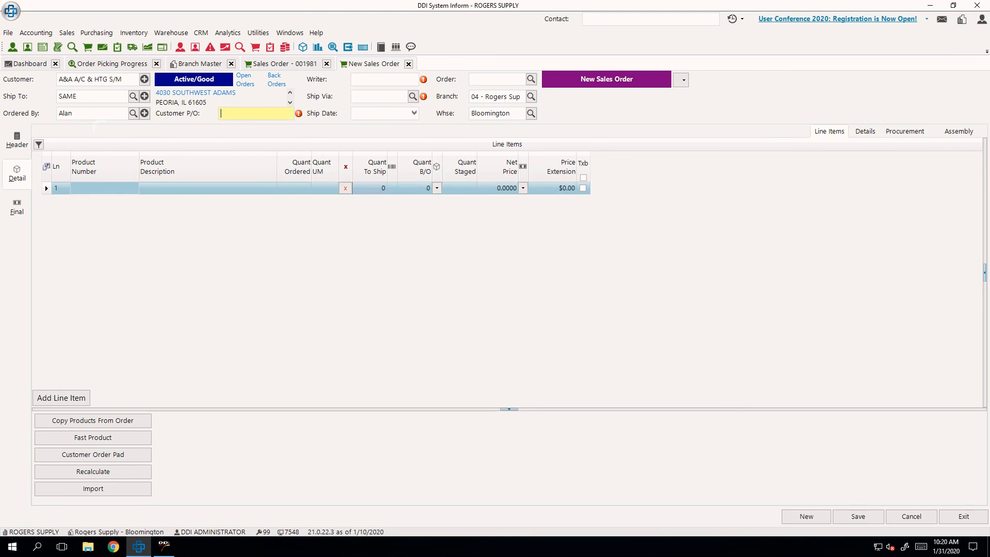
pyautogui.write('ST1')
pyautogui.press('Tab')
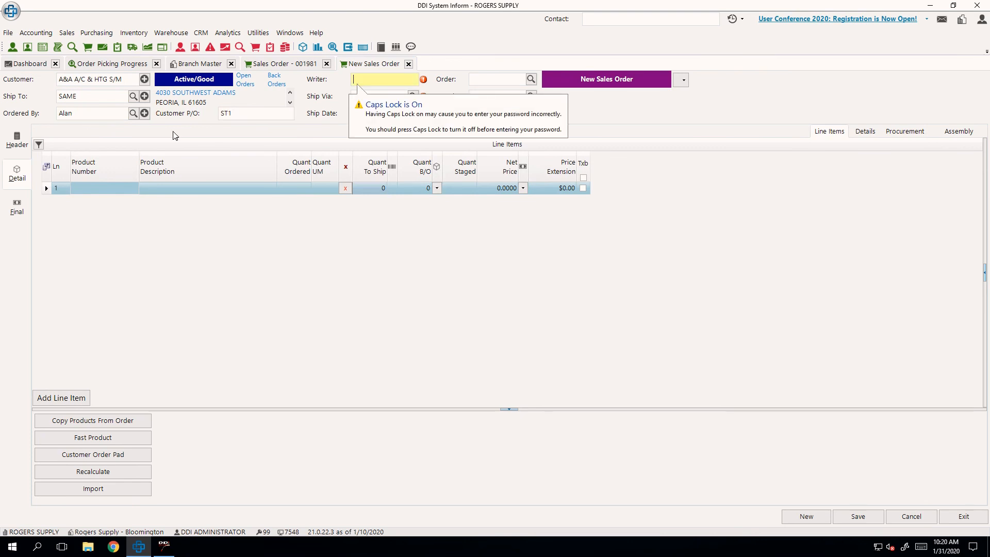
pyautogui.write('*')
pyautogui.press('Tab')
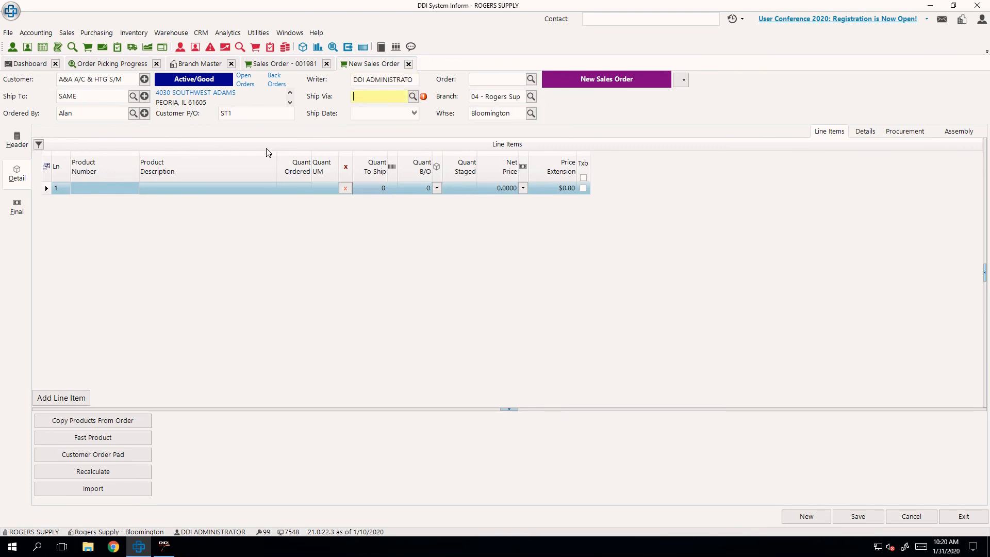
pyautogui.write('*')
pyautogui.press('Tab')
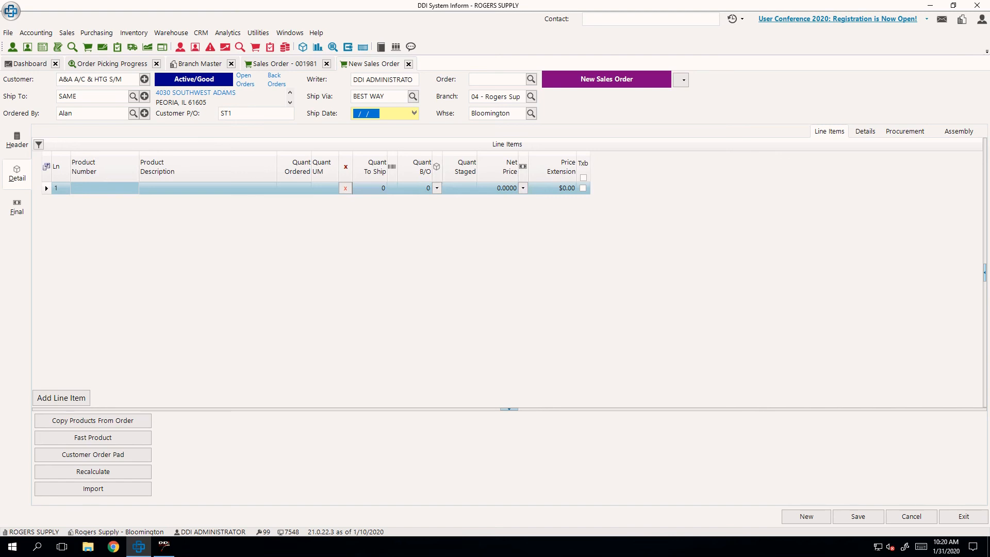
# Add product 15672 with an ordered quantity of 2 as the first line item.
pyautogui.click(118, 190)
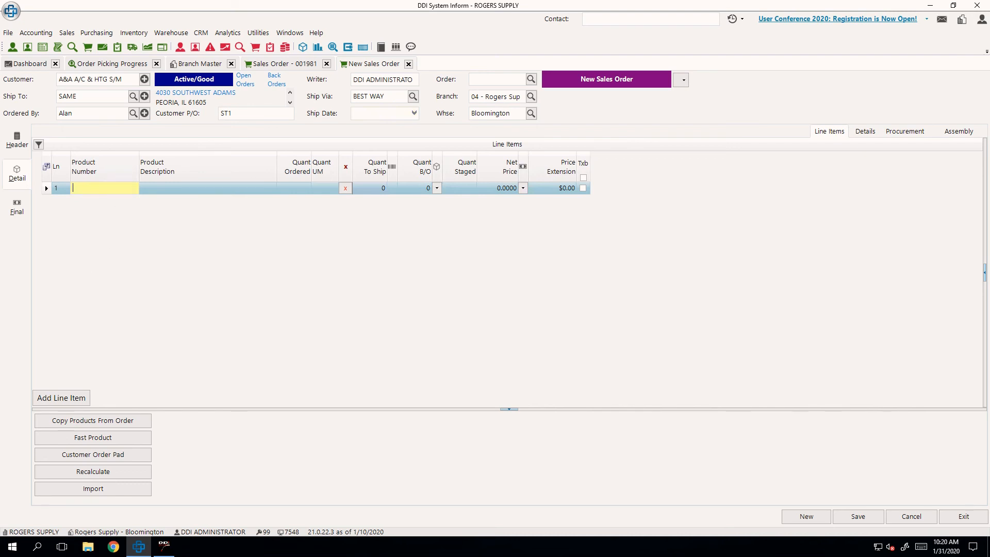
pyautogui.write('15672')
pyautogui.press('Tab')
pyautogui.write('2')
pyautogui.press('Return')
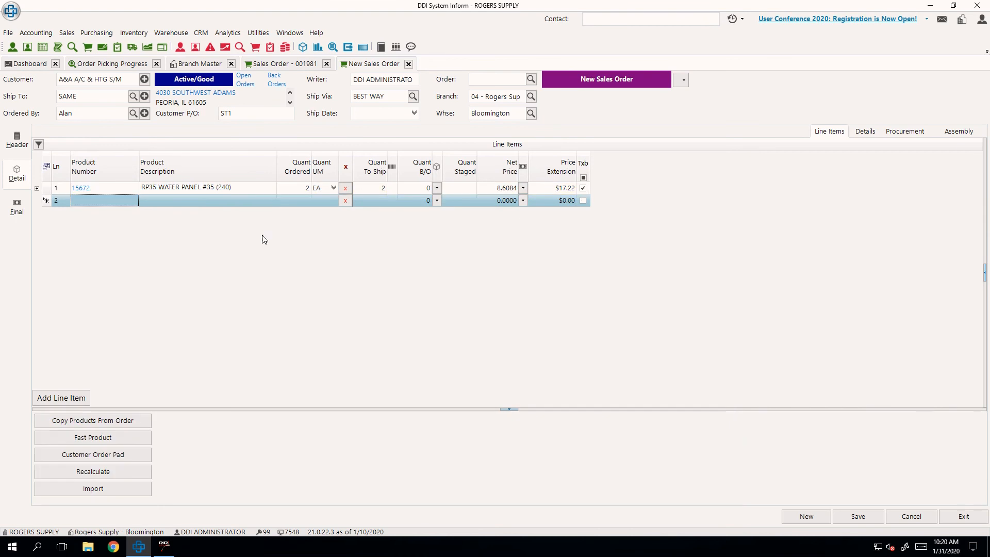
pyautogui.click(276, 189)
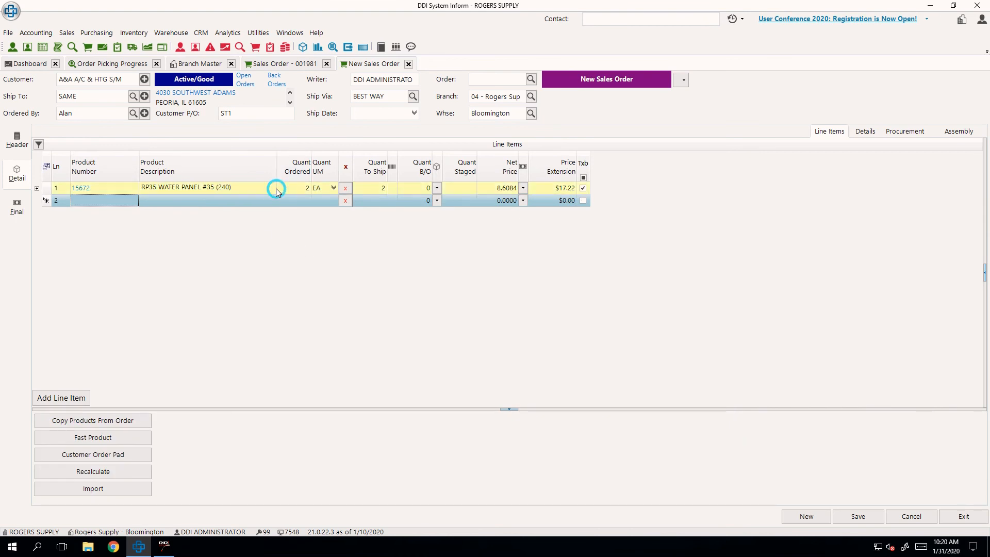
# Split line 1 for product 15672 into a quantity to ship of 1 and a back-order quantity of 1.
pyautogui.click(421, 190)
pyautogui.write('1')
pyautogui.press('Return')
pyautogui.click(592, 300)
pyautogui.click(374, 190)
pyautogui.write('1')
pyautogui.press('Return')
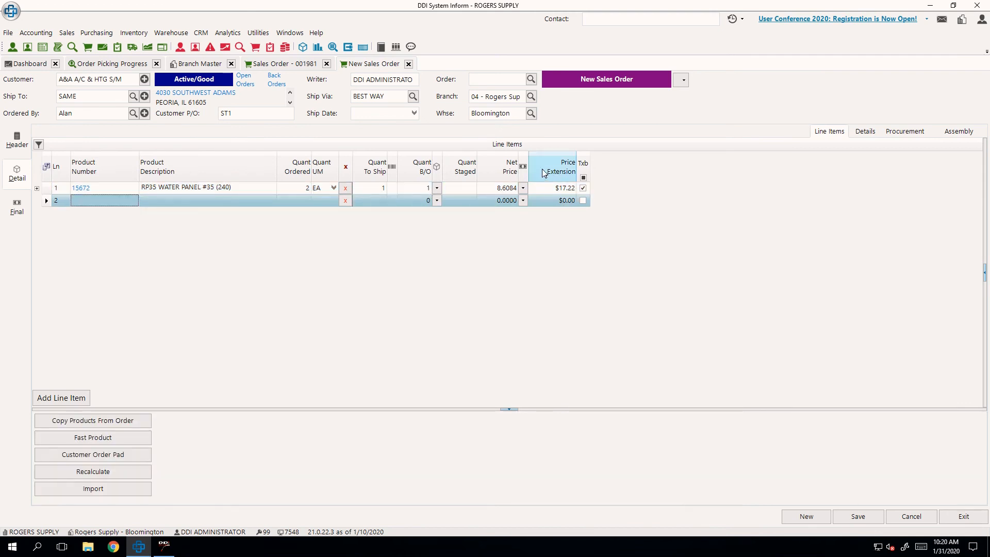
# In line 1's procurement details, set the P/O type to Transfer Requested, from warehouse 01 Champaign with quantity 1.
pyautogui.click(239, 190)
pyautogui.click(905, 131)
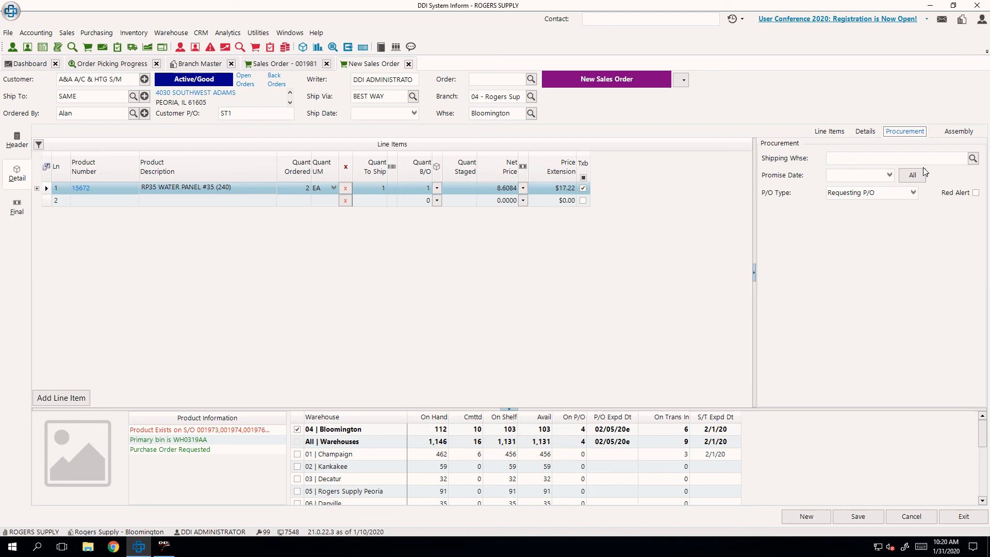
pyautogui.click(910, 192)
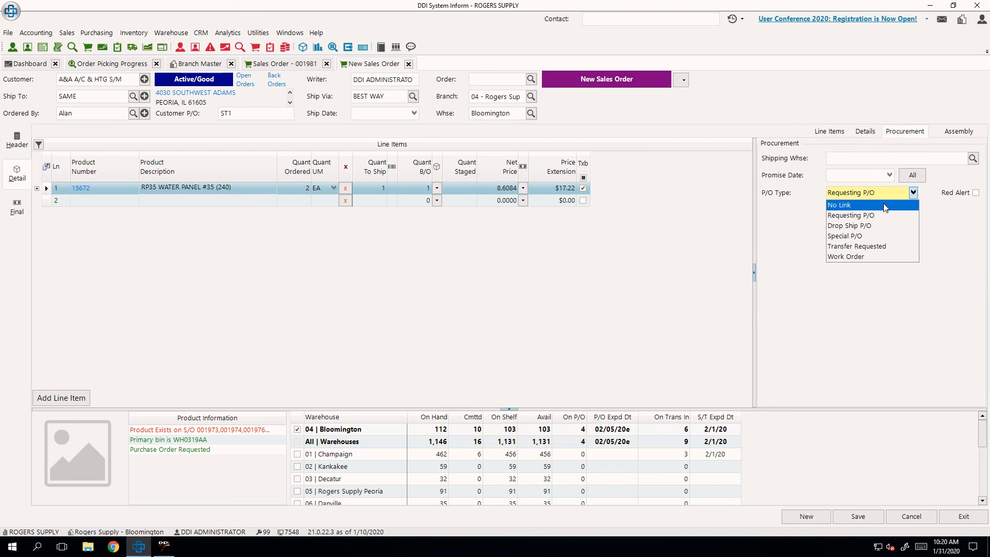
pyautogui.click(873, 247)
pyautogui.click(872, 246)
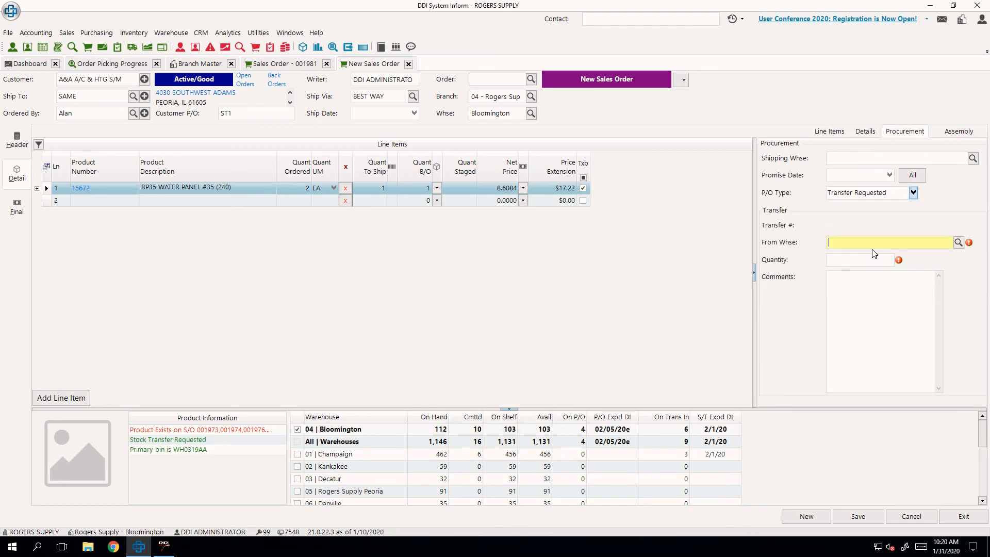
pyautogui.write('01')
pyautogui.press('Tab')
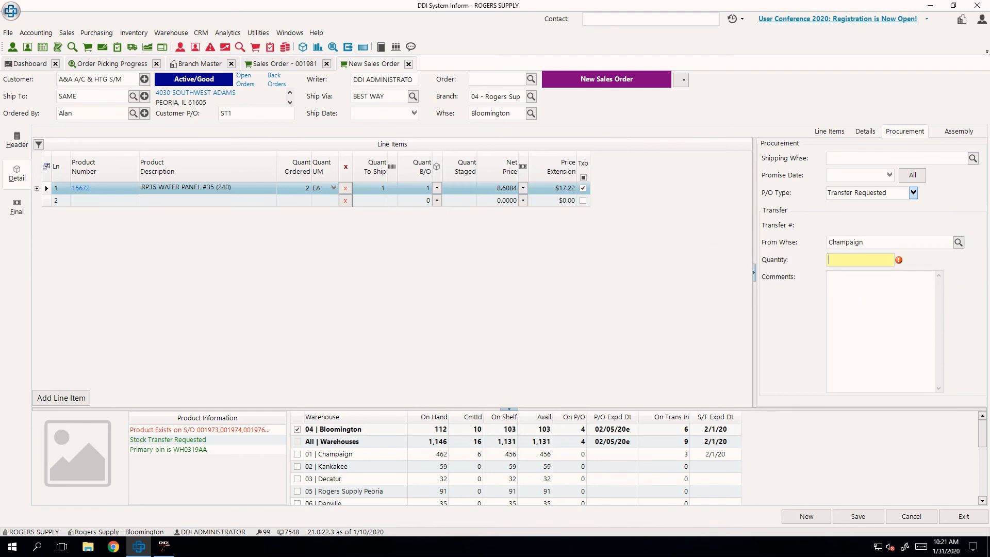
pyautogui.click(859, 516)
pyautogui.click(858, 259)
pyautogui.write('1')
pyautogui.press('Tab')
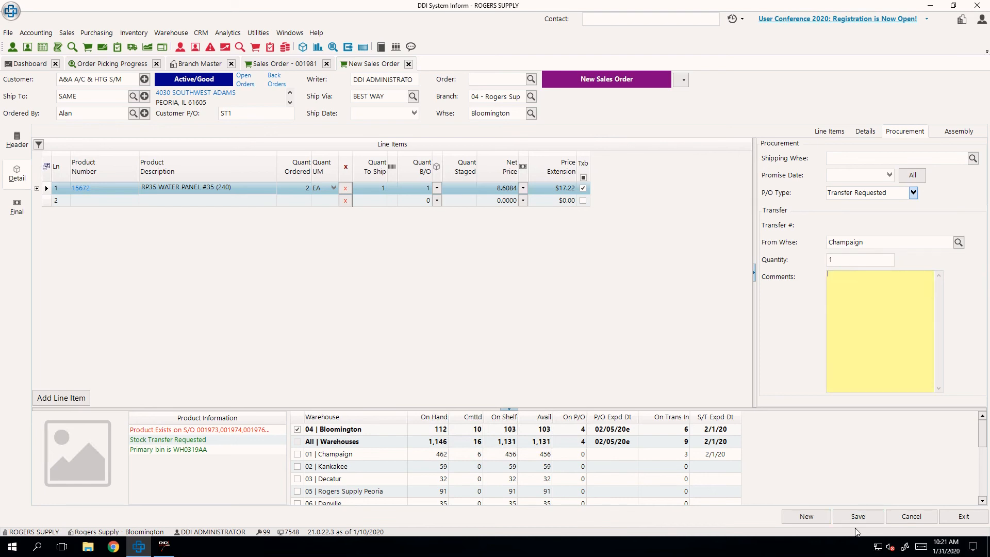
# Change line 1 to an ordered quantity of 3, with 1 to ship and 2 back-ordered.
pyautogui.click(301, 187)
pyautogui.write('3')
pyautogui.press('Return')
pyautogui.click(378, 188)
pyautogui.write('2')
pyautogui.press('Return')
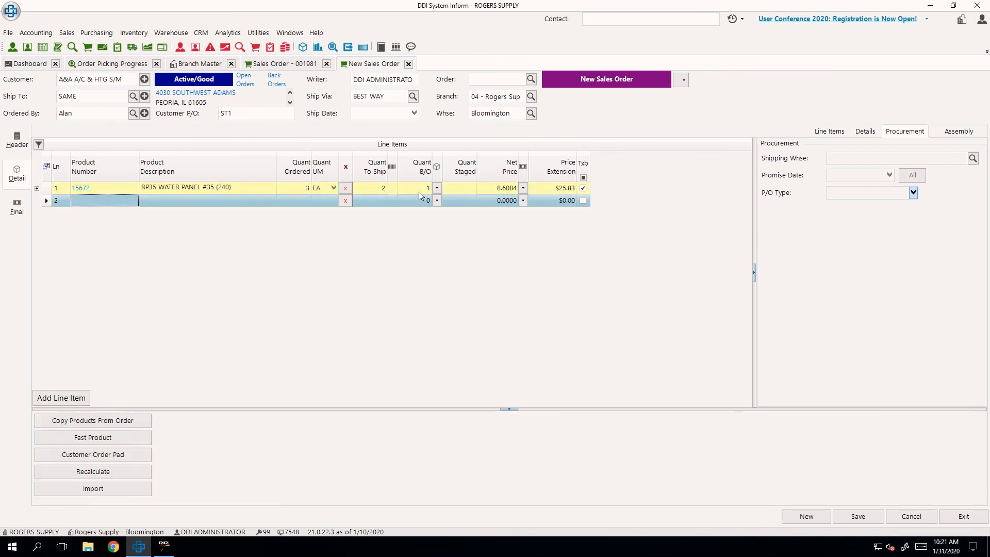
pyautogui.click(372, 190)
pyautogui.write('1')
pyautogui.press('Return')
pyautogui.click(428, 188)
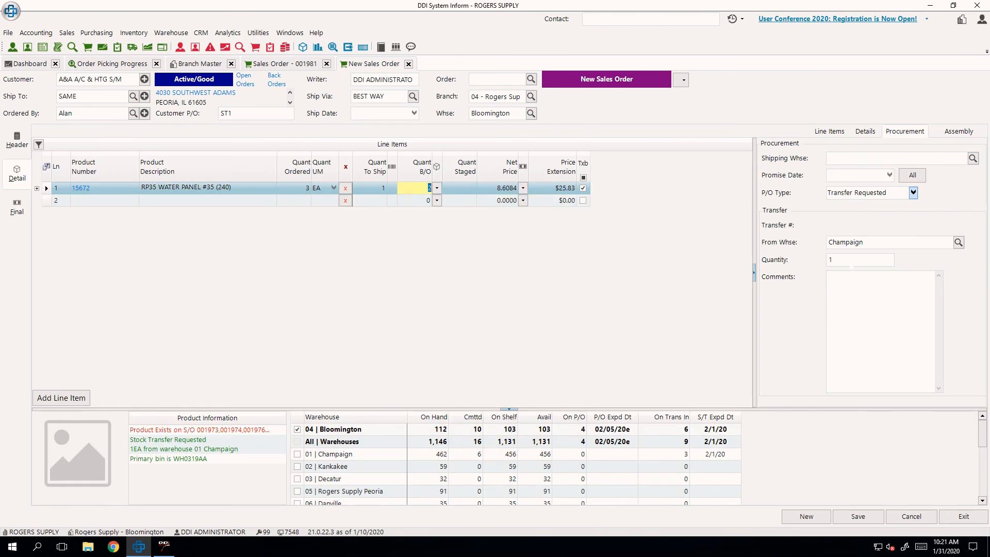
# Set the requested transfer quantity for line 1 to 2 and save the sales order.
pyautogui.click(857, 262)
pyautogui.write('2')
pyautogui.click(858, 516)
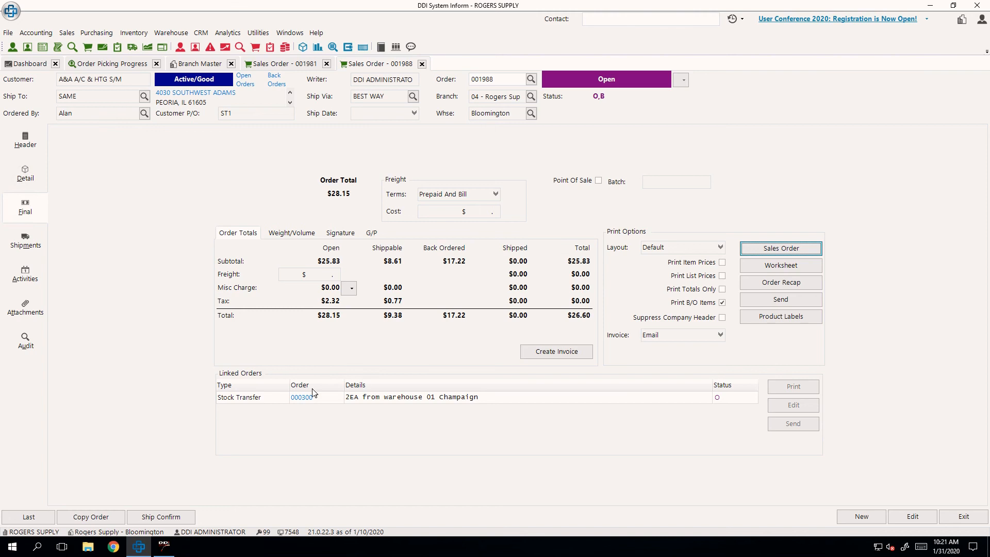
# Open linked stock transfer 000300 for editing and enter the picker's login password in the Picked By field.
pyautogui.click(302, 397)
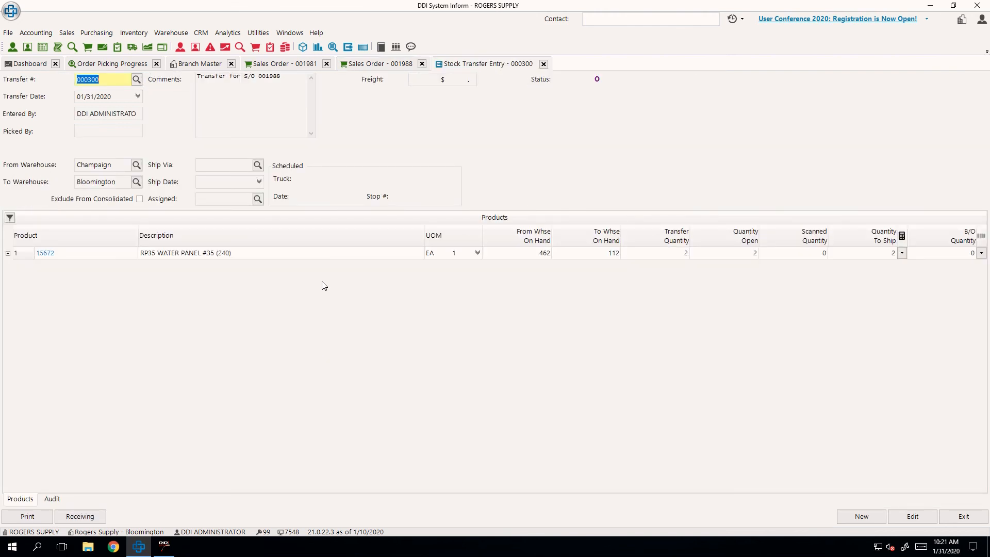
pyautogui.click(8, 256)
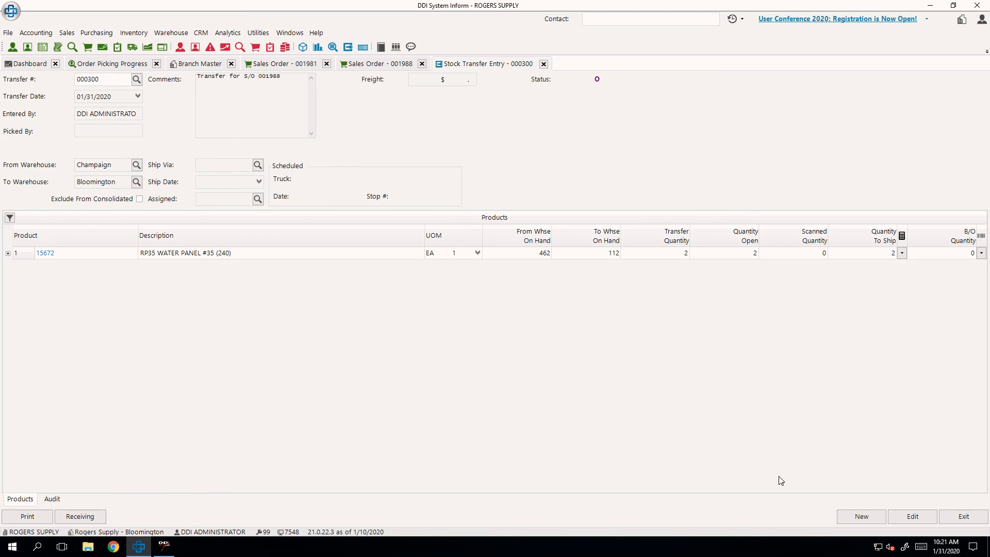
pyautogui.click(911, 516)
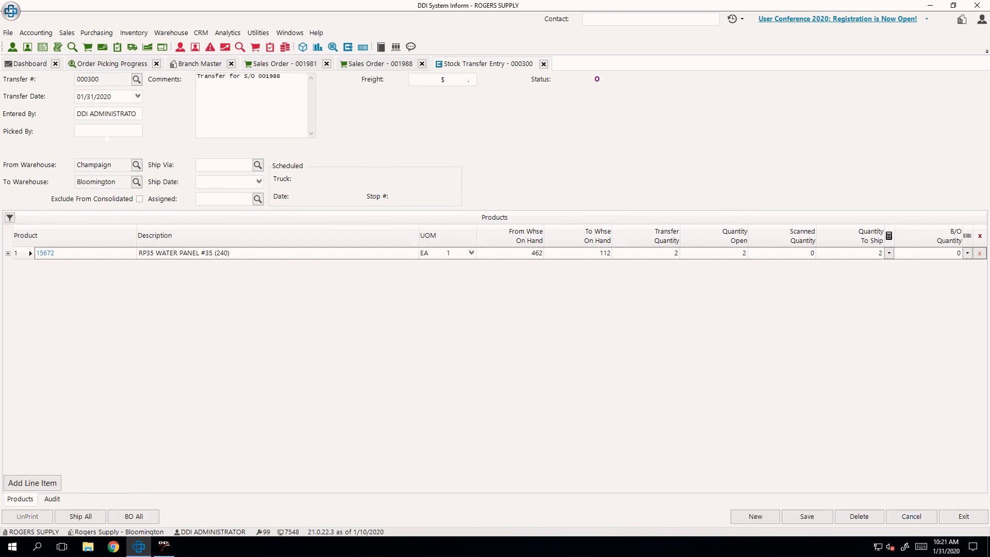
pyautogui.write('*')
pyautogui.press('Tab')
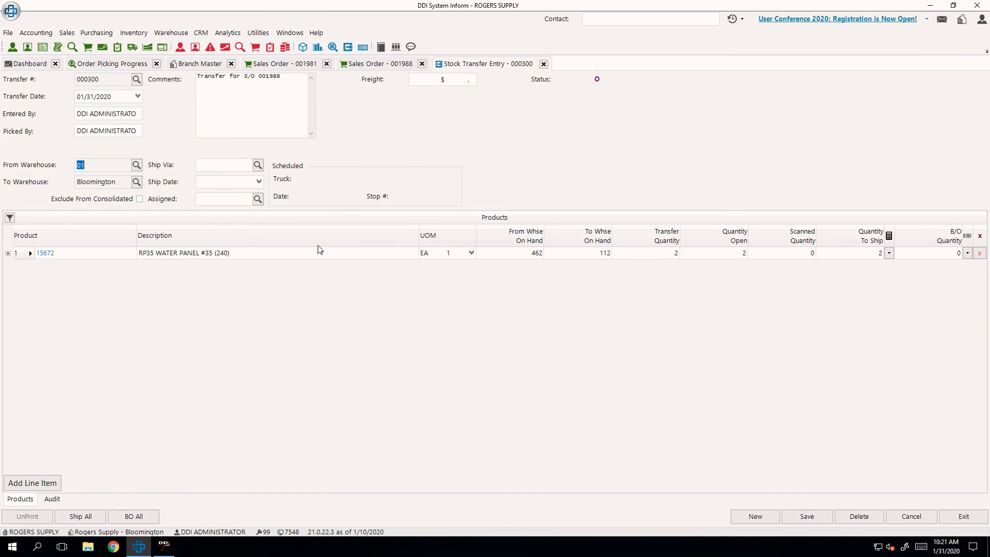
# Set product 15672's quantity to ship to 1, save stock transfer 000300 and accept the spawned back order.
pyautogui.click(860, 255)
pyautogui.write('1')
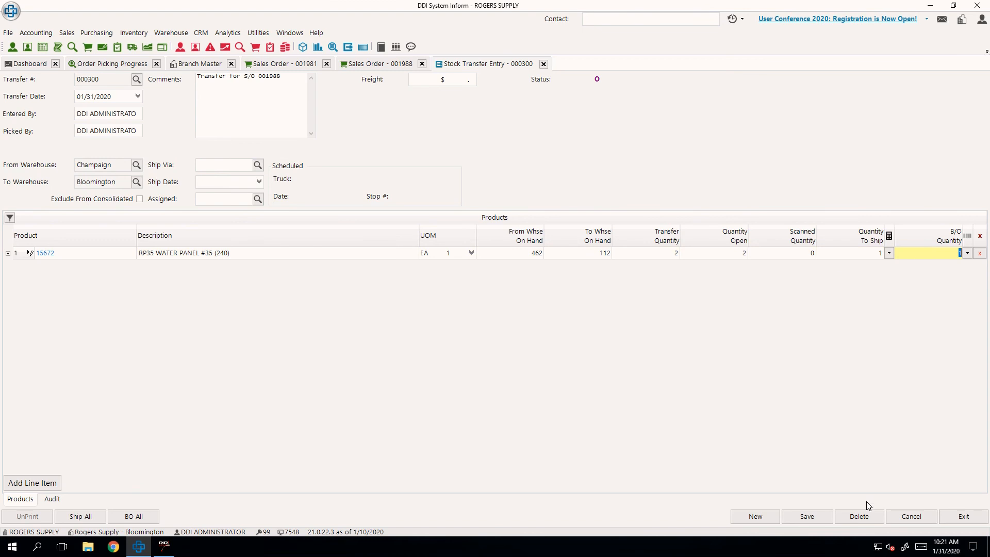
pyautogui.click(807, 516)
pyautogui.click(797, 102)
pyautogui.write('1')
pyautogui.press('Return')
pyautogui.click(762, 467)
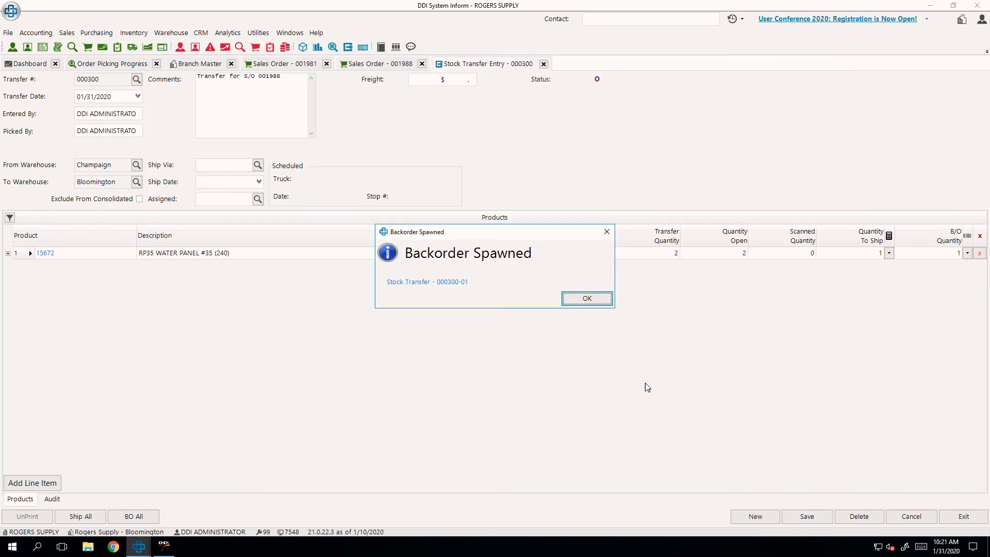
pyautogui.click(598, 302)
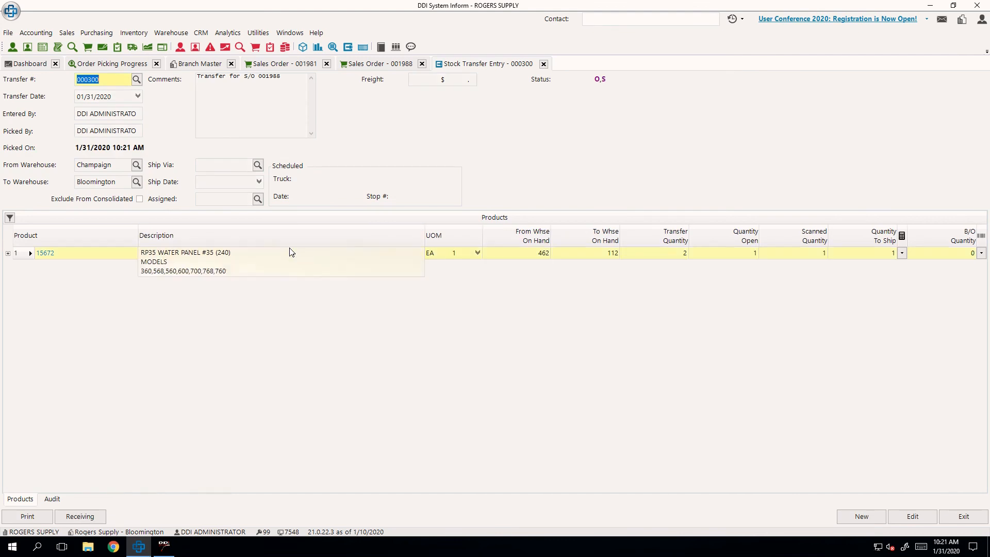
# Open the spawned stock transfer 000300-01, delete it and confirm the deletion.
pyautogui.click(111, 82)
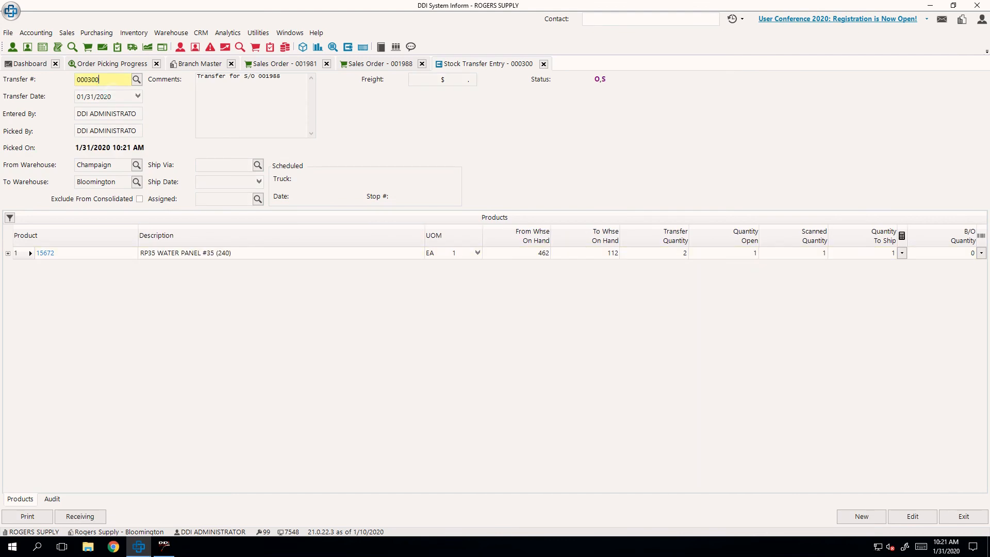
pyautogui.write('-01')
pyautogui.press('Return')
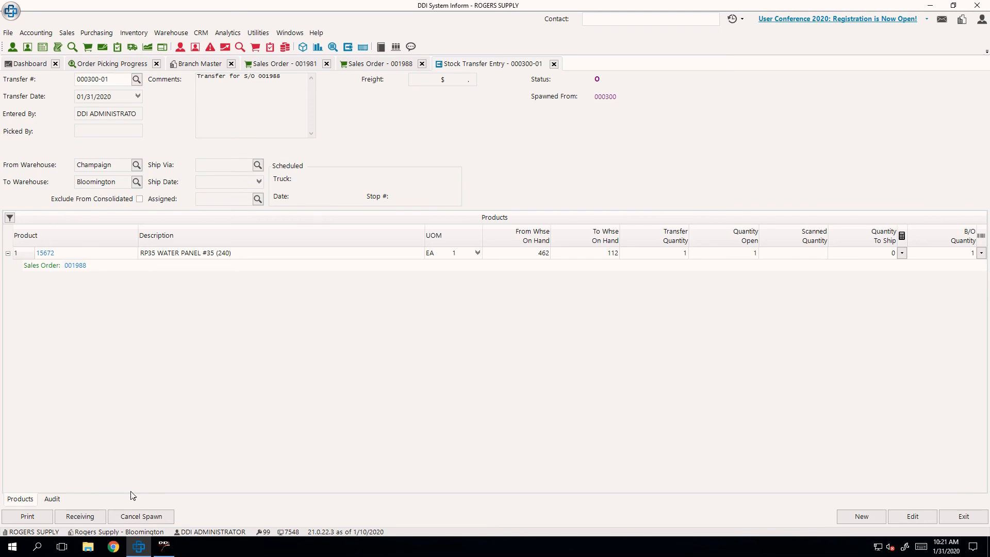
pyautogui.click(906, 521)
pyautogui.click(869, 522)
pyautogui.click(536, 295)
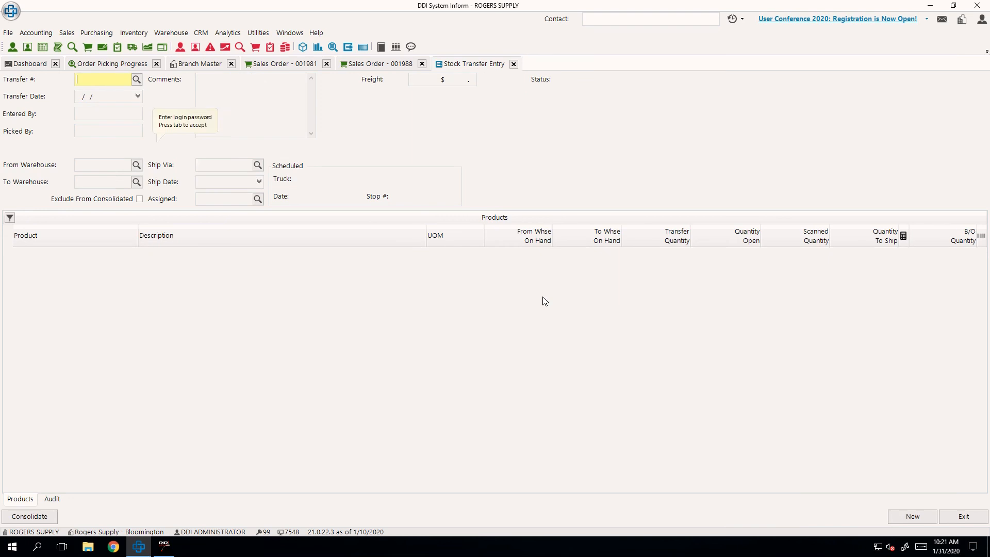
# Reload sales order 001981 to check its status and review its line items.
pyautogui.click(268, 64)
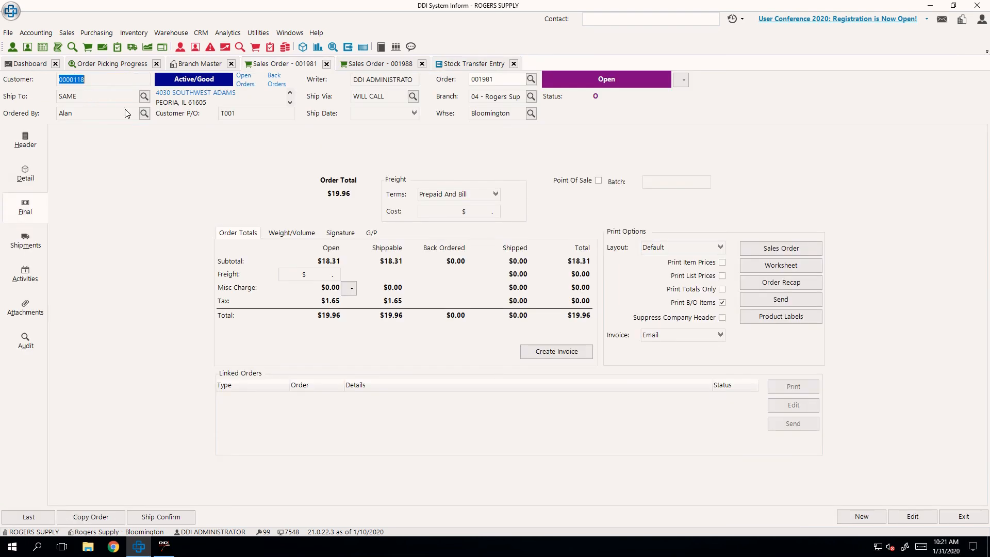
pyautogui.press('Tab')
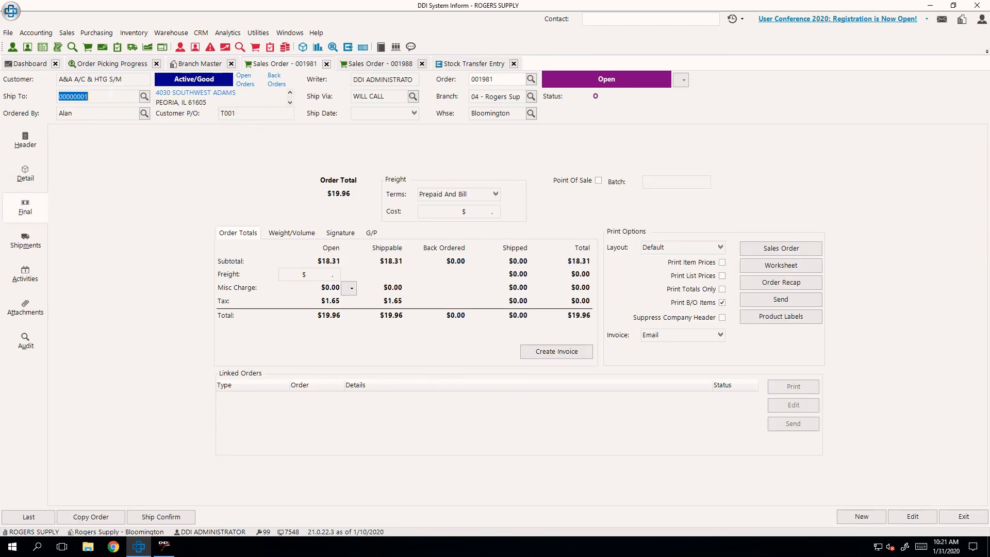
pyautogui.click(518, 79)
pyautogui.press('Tab')
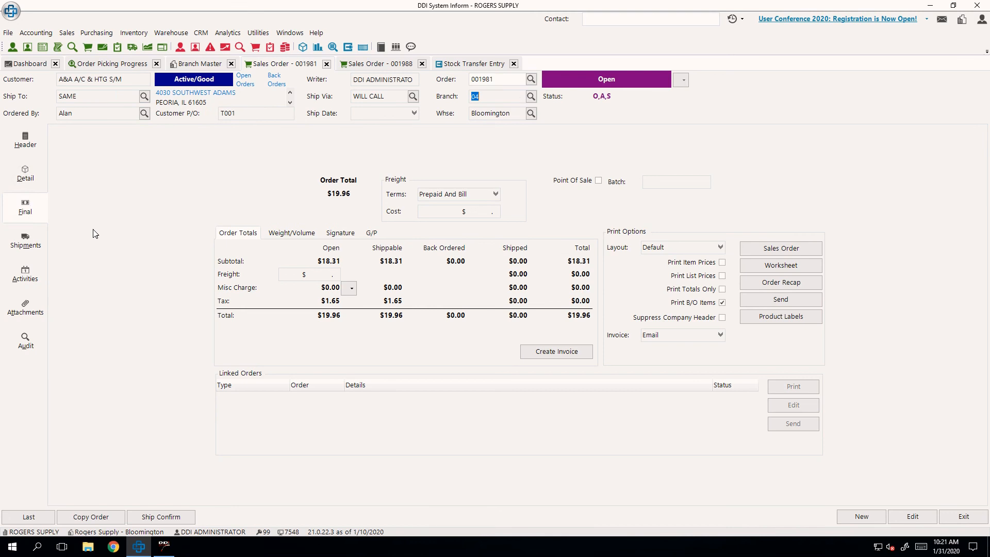
pyautogui.click(37, 189)
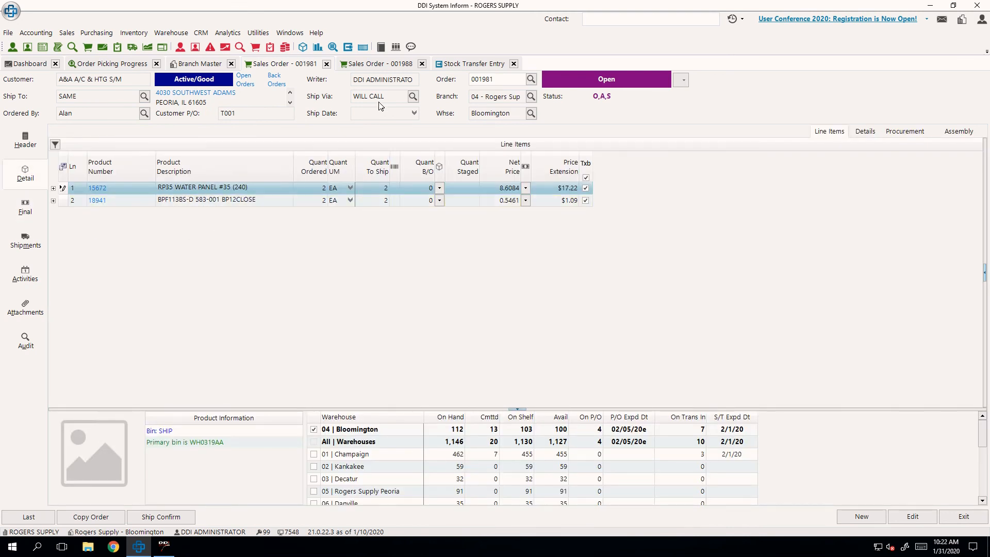
# Review the linked stock transfer and the line item details of sales order 001988.
pyautogui.click(453, 64)
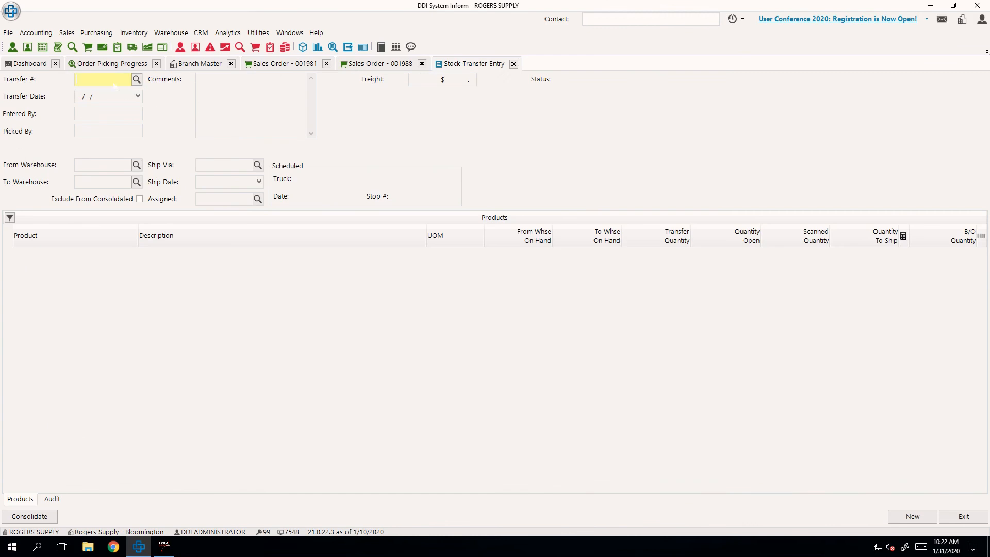
pyautogui.click(401, 66)
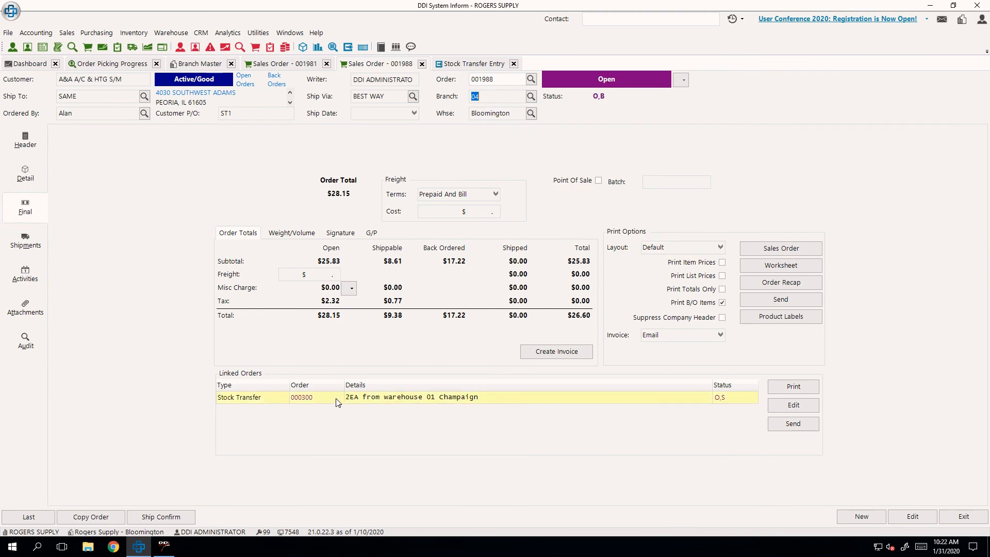
pyautogui.click(37, 180)
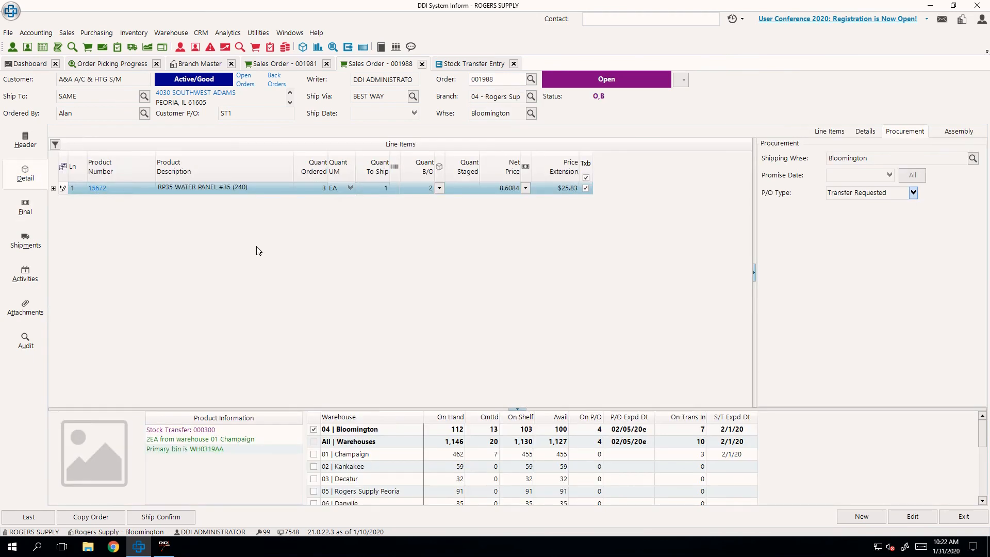
pyautogui.click(300, 189)
pyautogui.moveTo(216, 434)
# Close sales order 001988, the stock transfer entry and sales order 001981.
pyautogui.click(421, 63)
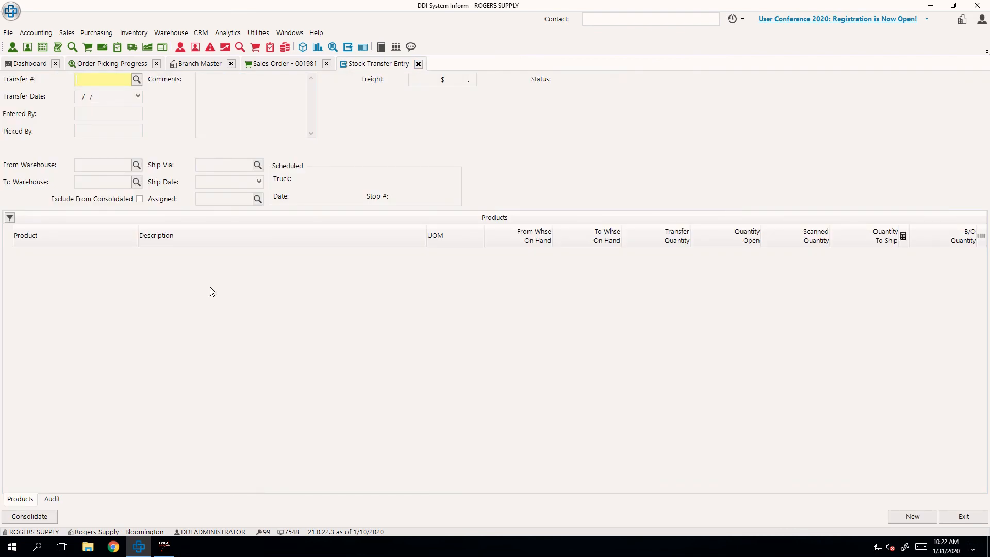
pyautogui.click(418, 65)
pyautogui.click(326, 64)
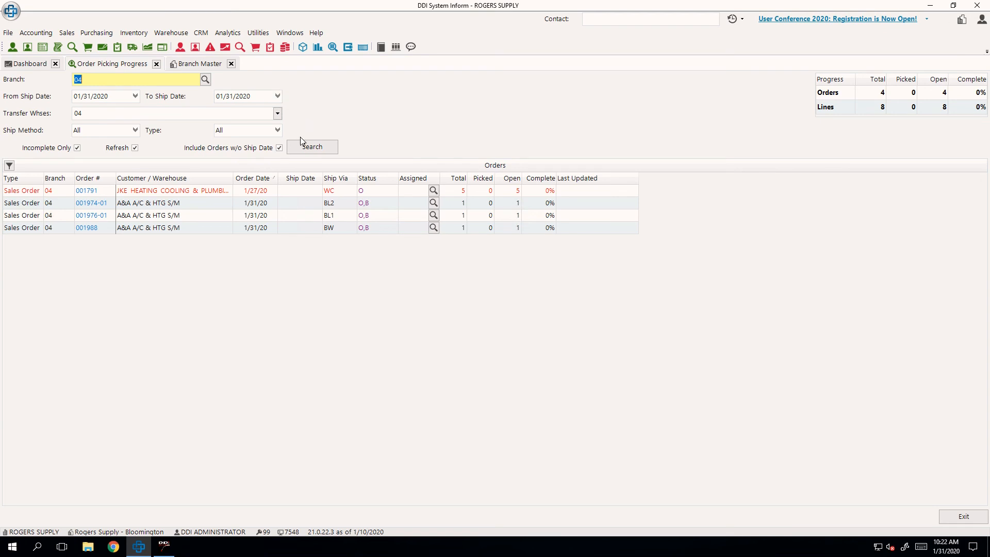
# Rerun the order picking progress search for branch 04, and close the Branch Master and Order Picking Progress windows.
pyautogui.click(322, 146)
pyautogui.click(183, 66)
pyautogui.click(123, 65)
pyautogui.click(217, 70)
pyautogui.click(231, 64)
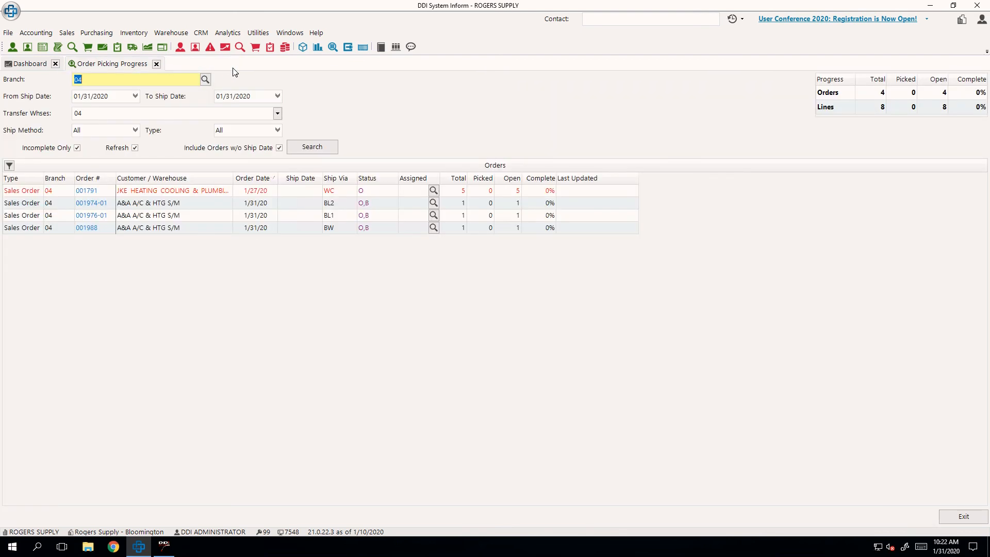
pyautogui.click(156, 64)
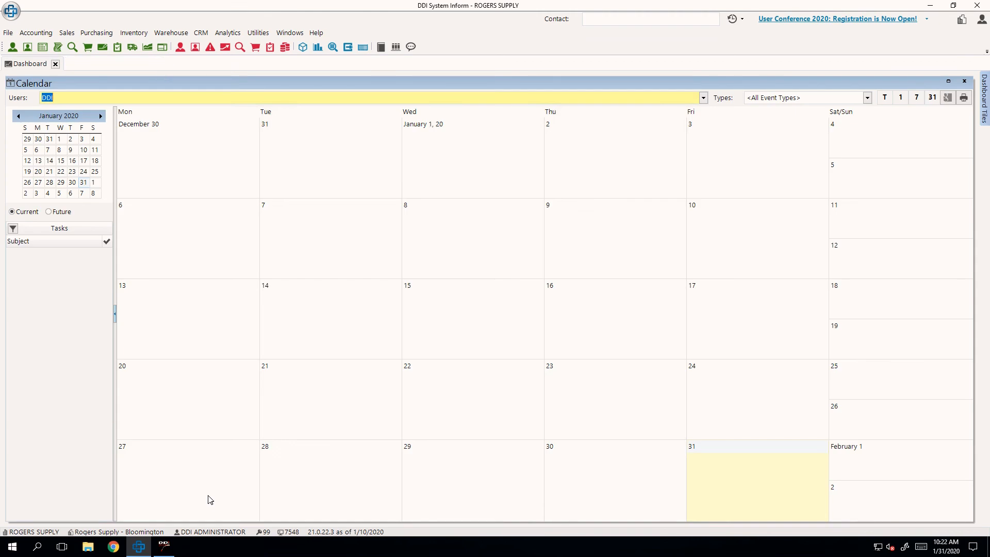
# Switch to the AccuTerm terminal, leave Transfer Picking and open Bulk Receiver.
pyautogui.click(164, 545)
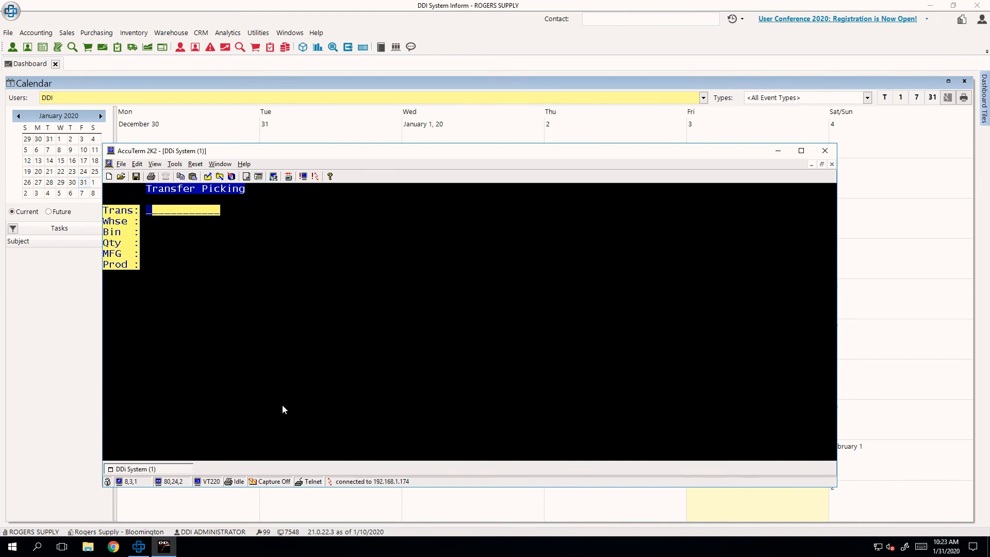
pyautogui.press('Escape')
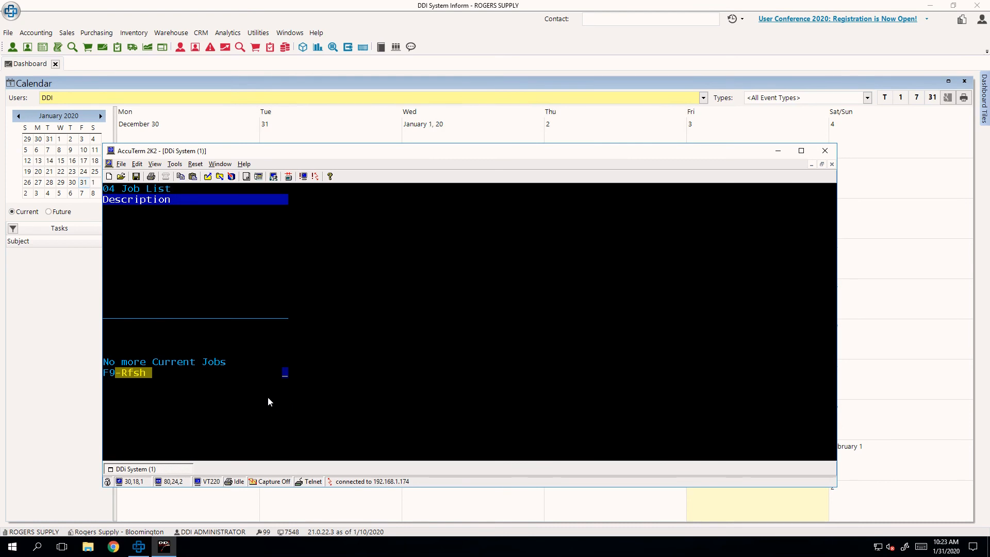
pyautogui.press('Escape')
pyautogui.press('Escape')
pyautogui.press('Down')
pyautogui.press('Return')
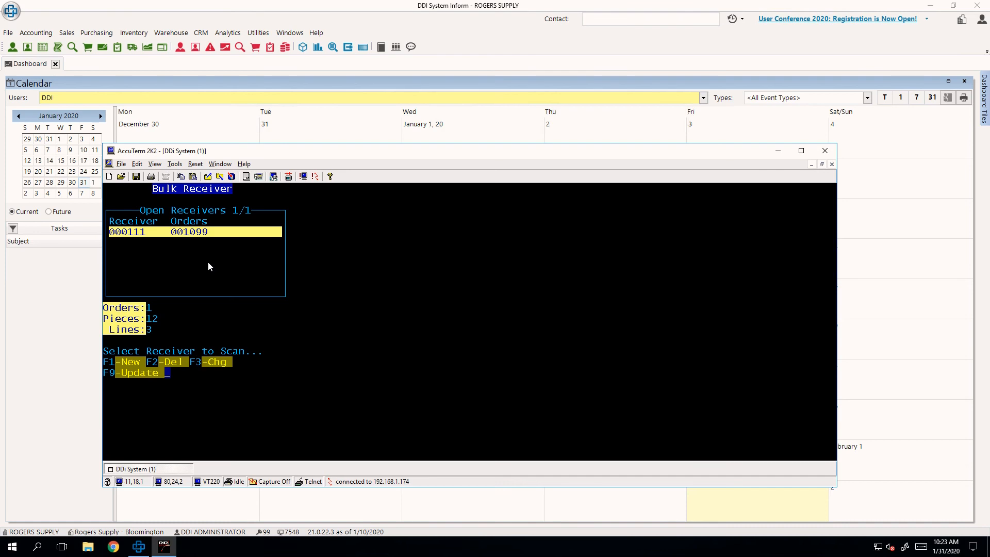
# Create a new bulk receiver, look up product 42886 and begin scanning stock transfer 000296 from Champaign.
pyautogui.press('F1')
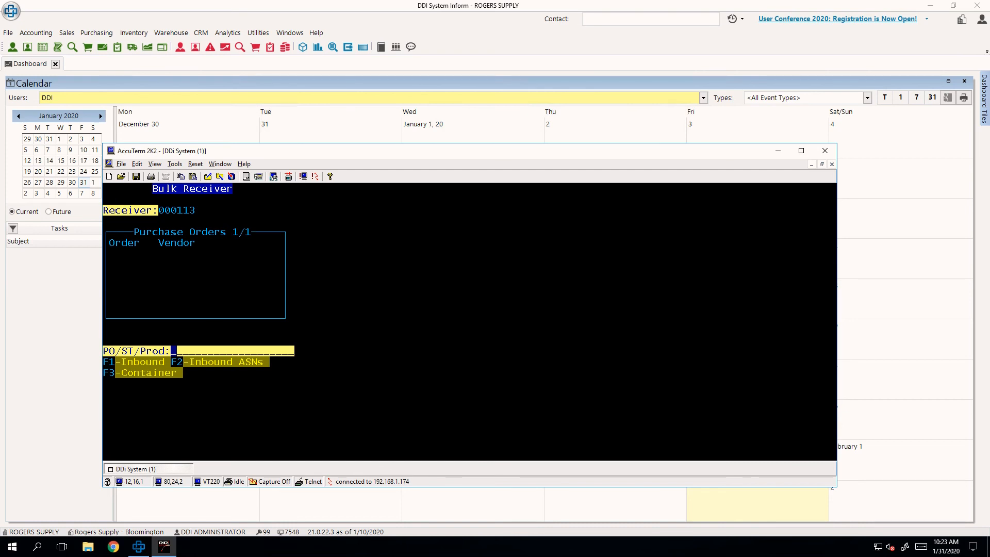
pyautogui.write('42886')
pyautogui.press('Return')
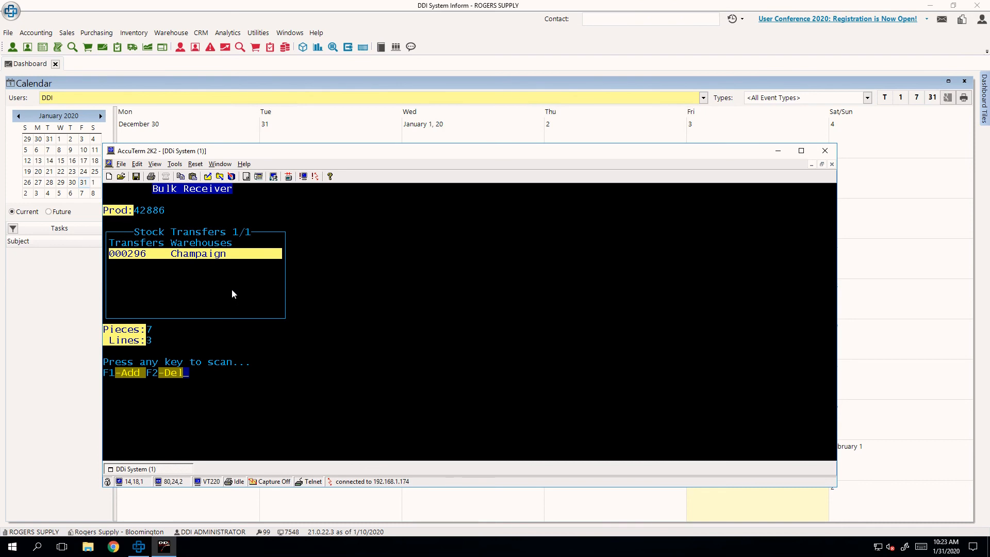
pyautogui.press('Return')
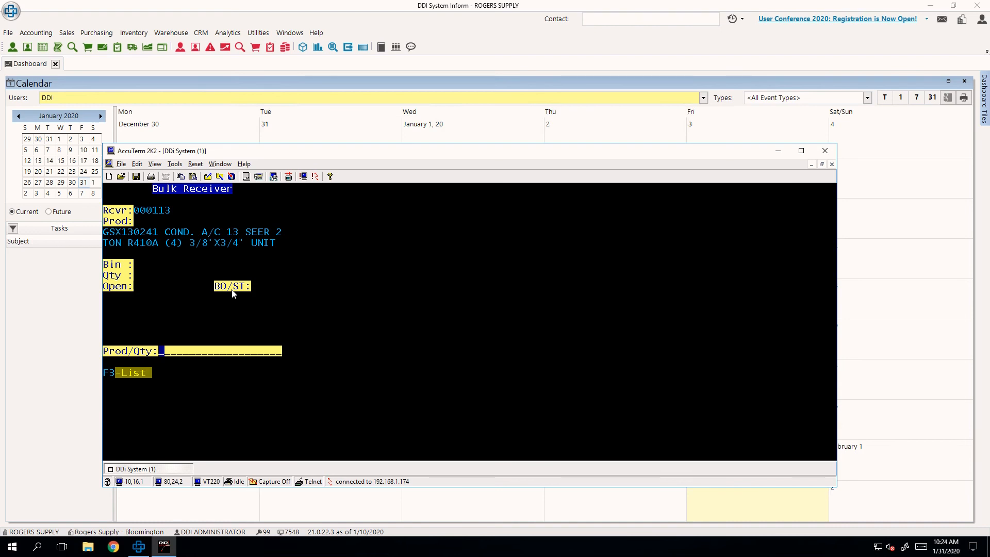
# Review the open products and their due quantities on receiver 000113.
pyautogui.press('F3')
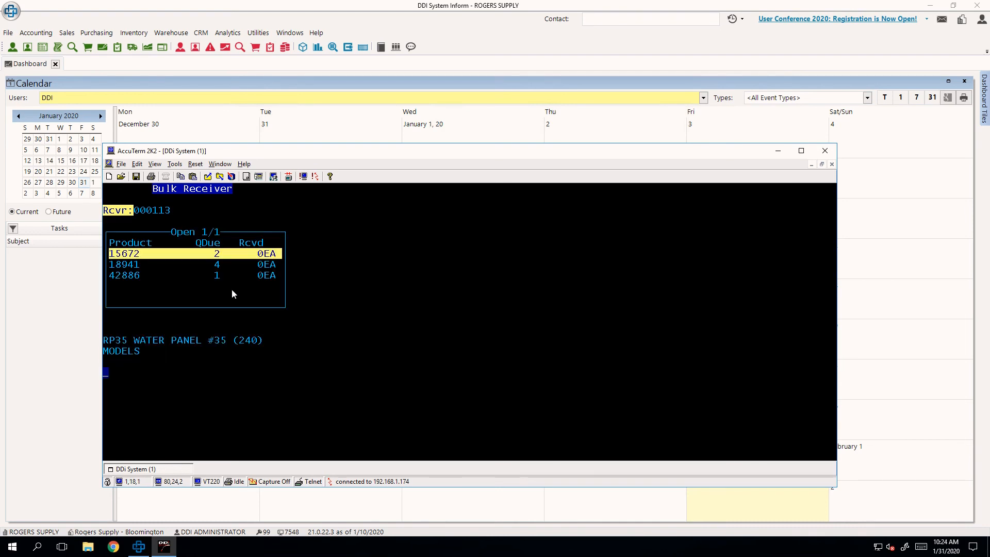
pyautogui.moveTo(246, 239); pyautogui.dragTo(279, 283)
pyautogui.click(321, 322)
pyautogui.press('Escape')
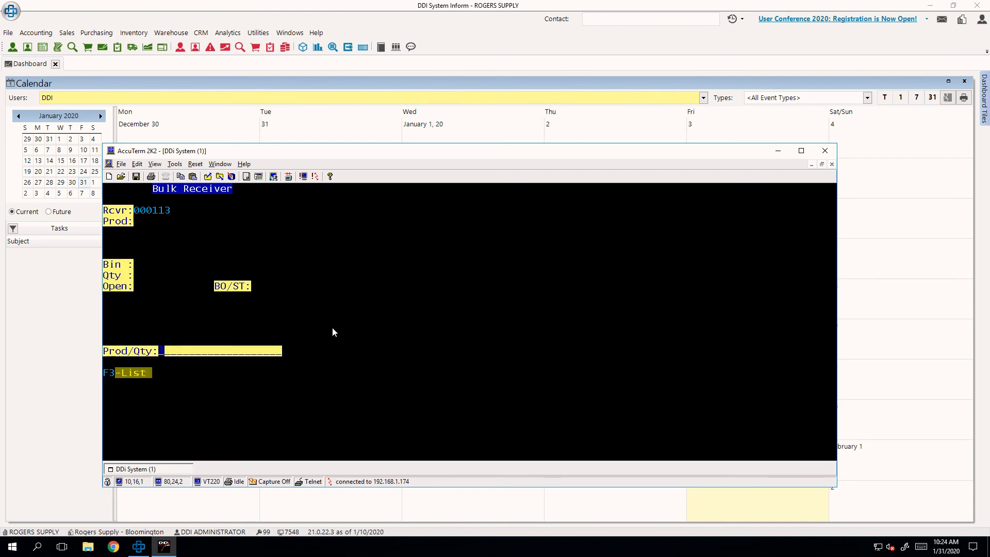
# Receive a quantity of 2 of product 15672 into bin SH0101AA.
pyautogui.write('15672')
pyautogui.press('Return')
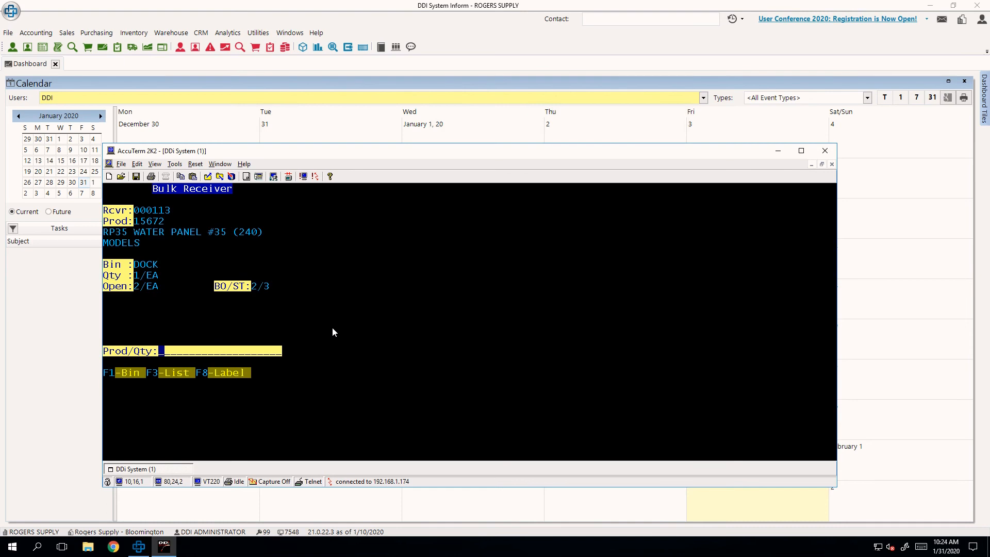
pyautogui.press('F1')
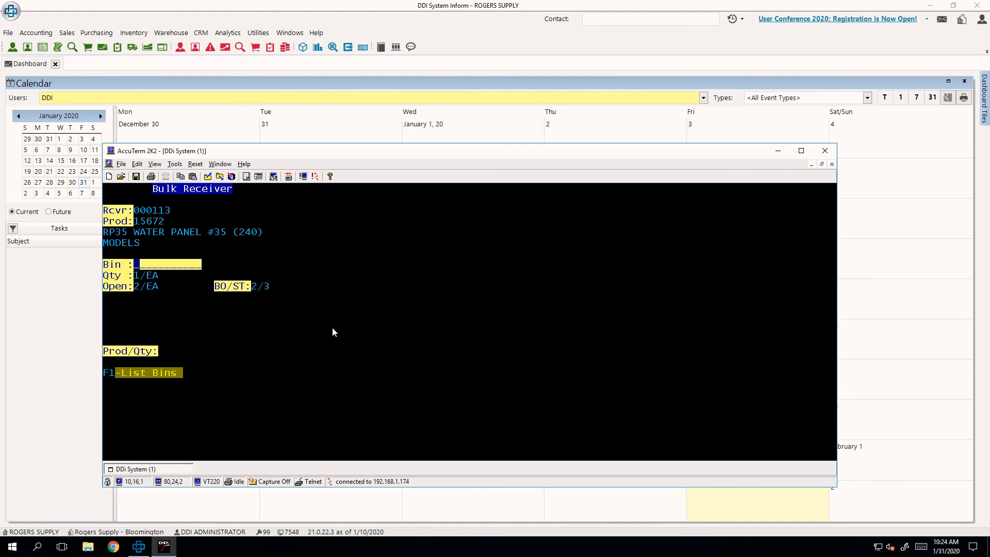
pyautogui.write('SH0101AA')
pyautogui.press('Return')
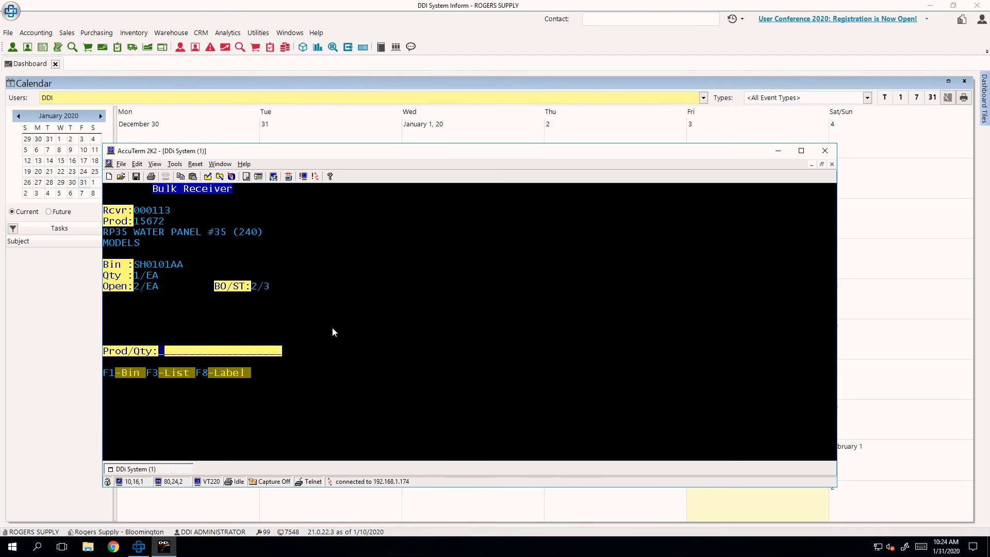
pyautogui.write('2')
pyautogui.press('BackSpace')
pyautogui.write('2')
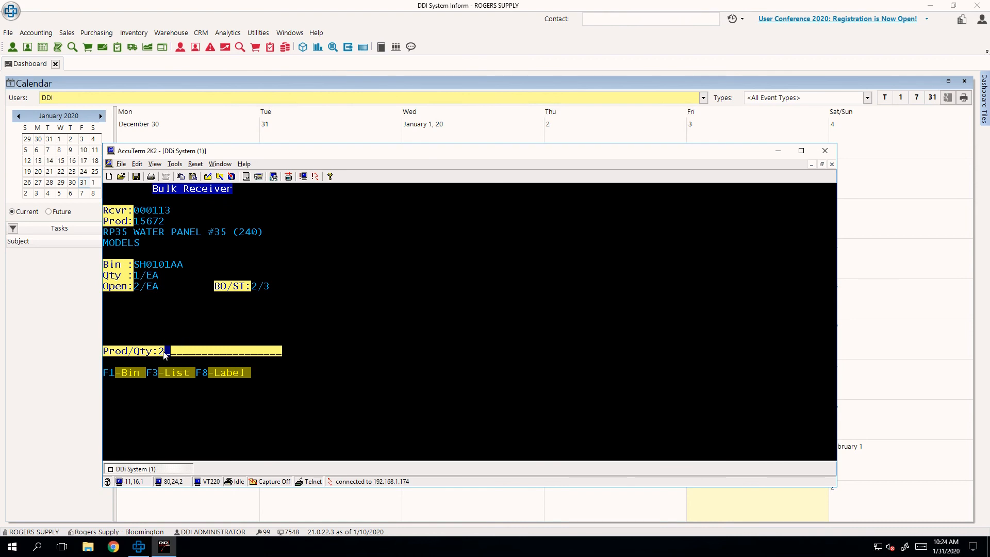
pyautogui.press('Return')
# Receive a quantity of 4 of product 18941 on the same receiver.
pyautogui.write('18941')
pyautogui.press('Return')
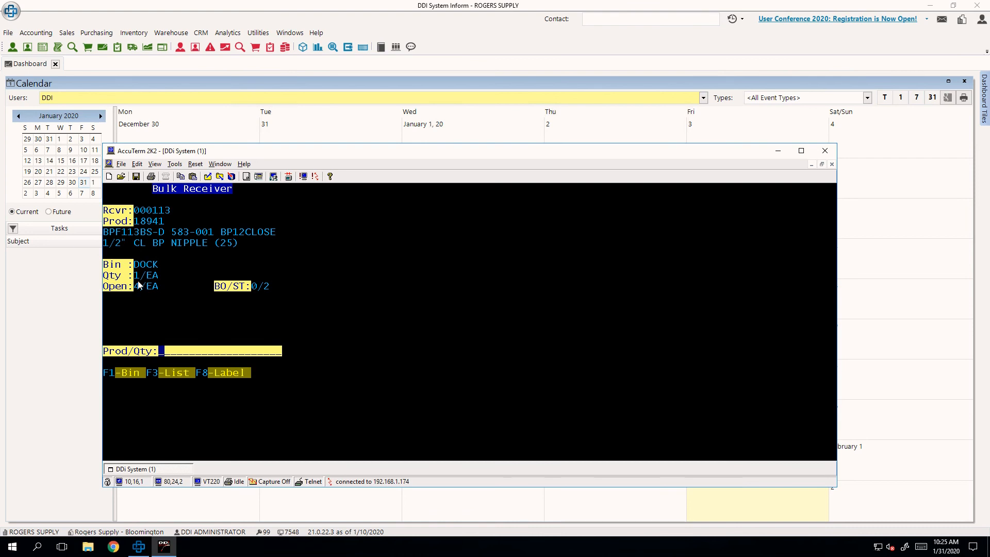
pyautogui.write('4')
pyautogui.press('Return')
# Bring up product 42886, leave its serial number blank, and exit scanning for this receiver.
pyautogui.write('42886')
pyautogui.press('Return')
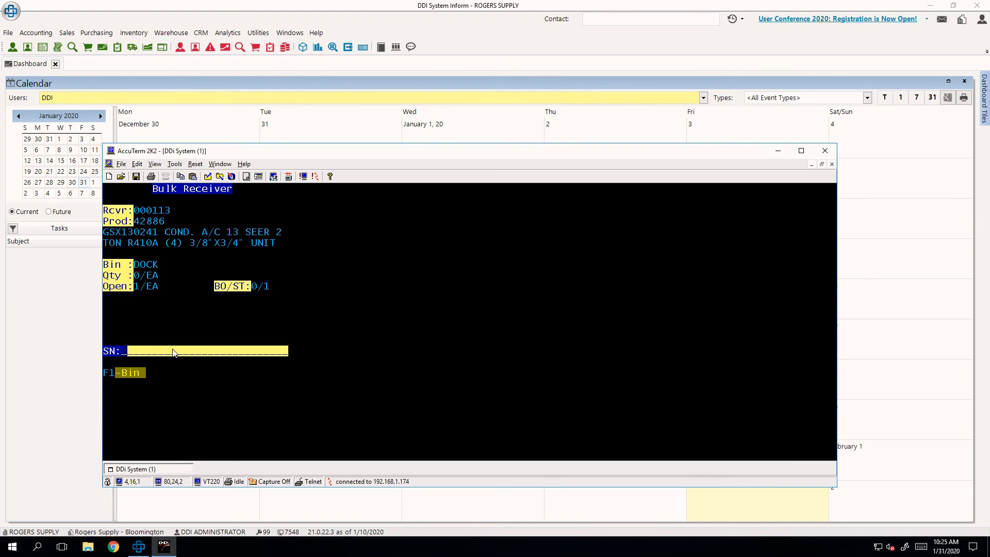
pyautogui.press('Return')
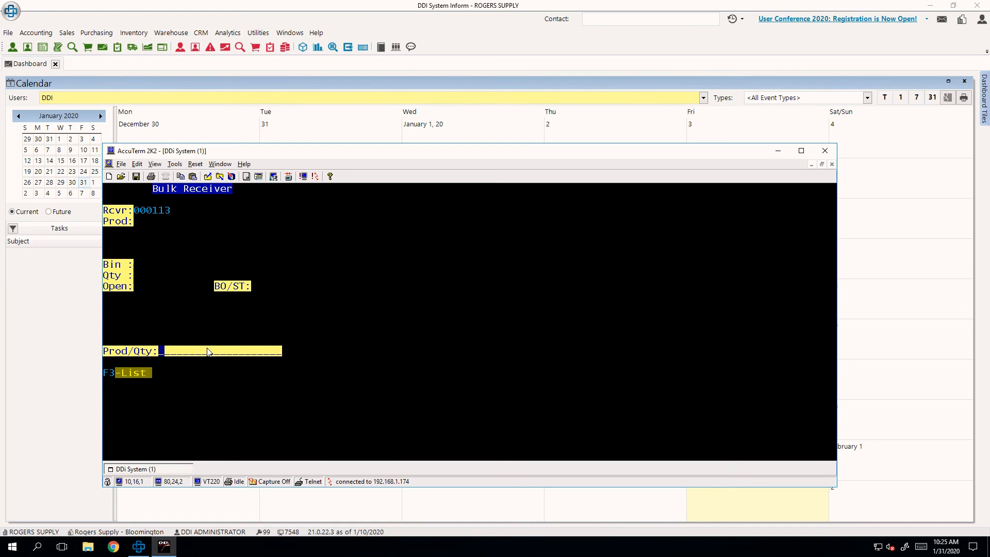
pyautogui.press('Escape')
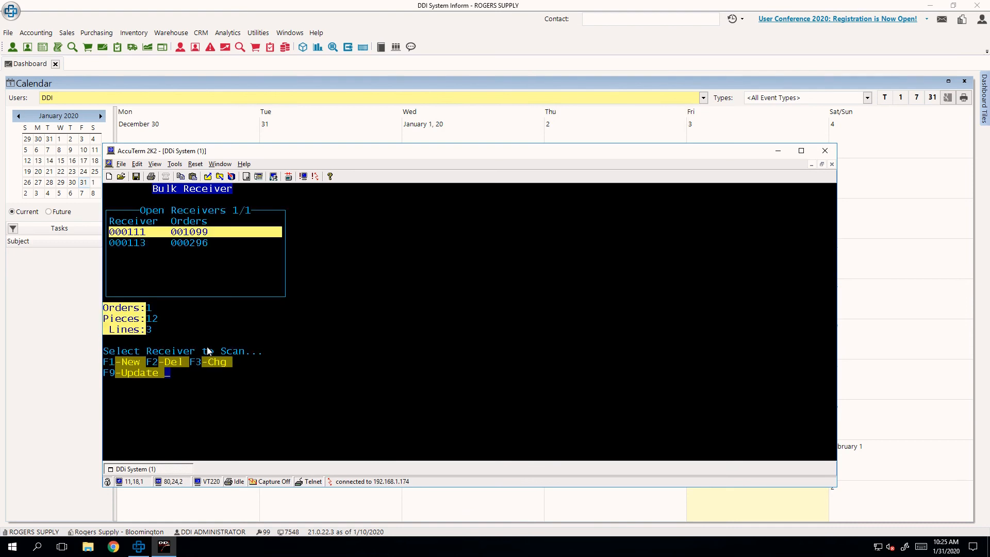
# Start the update of receiver 000113 and check its list of products still open.
pyautogui.press('Down')
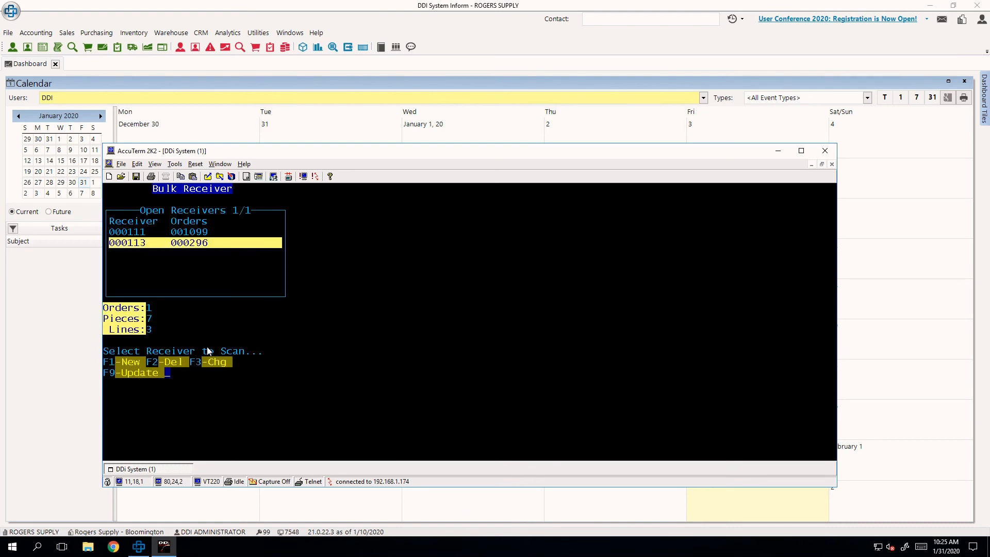
pyautogui.press('F9')
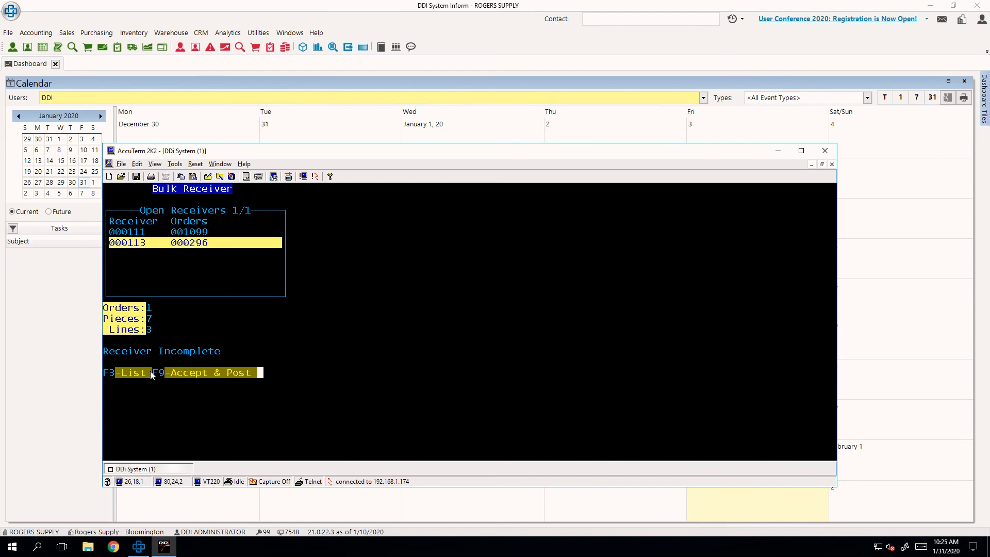
pyautogui.click(107, 376)
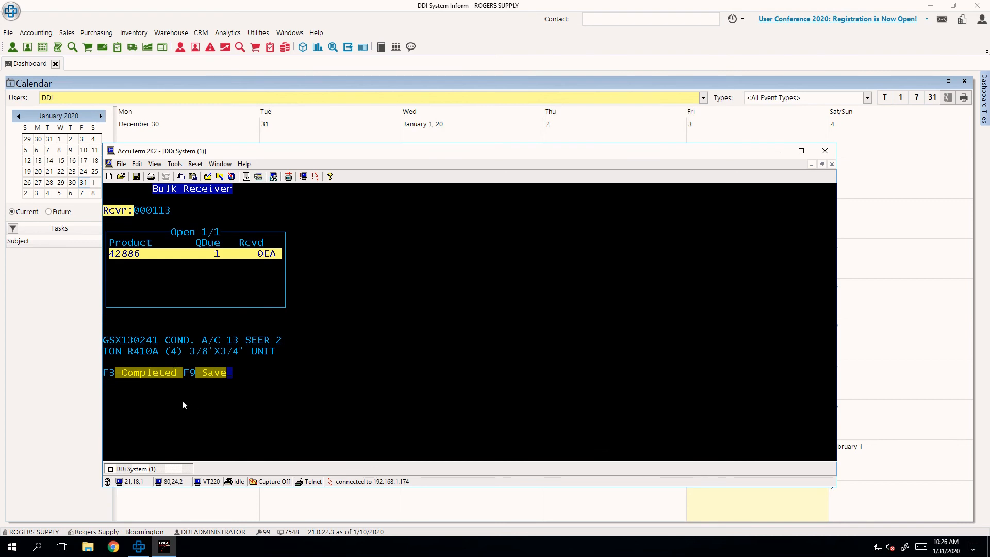
pyautogui.moveTo(188, 375); pyautogui.dragTo(238, 384)
pyautogui.click(262, 393)
pyautogui.press('F9')
pyautogui.press('Escape')
pyautogui.press('Down')
pyautogui.press('Return')
pyautogui.press('Down')
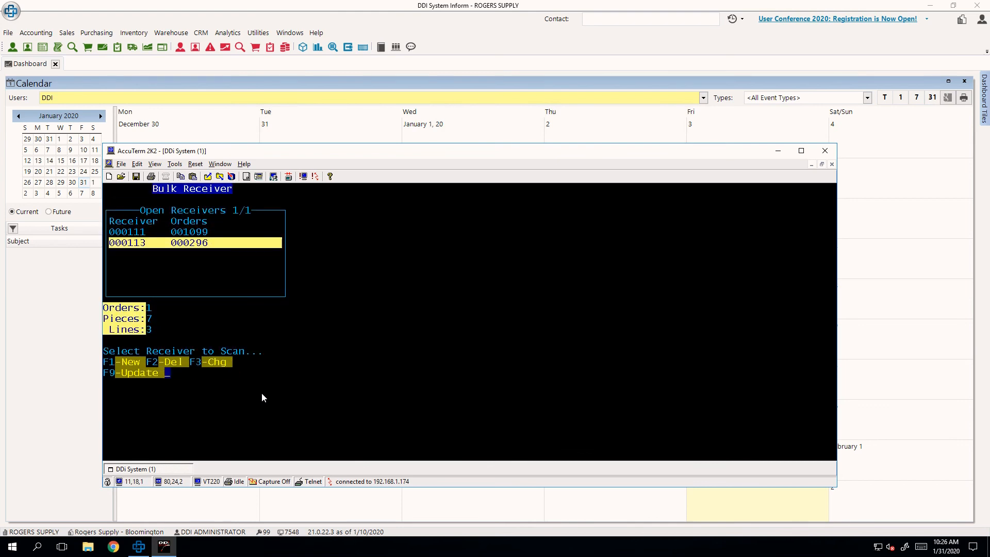
pyautogui.press('Escape')
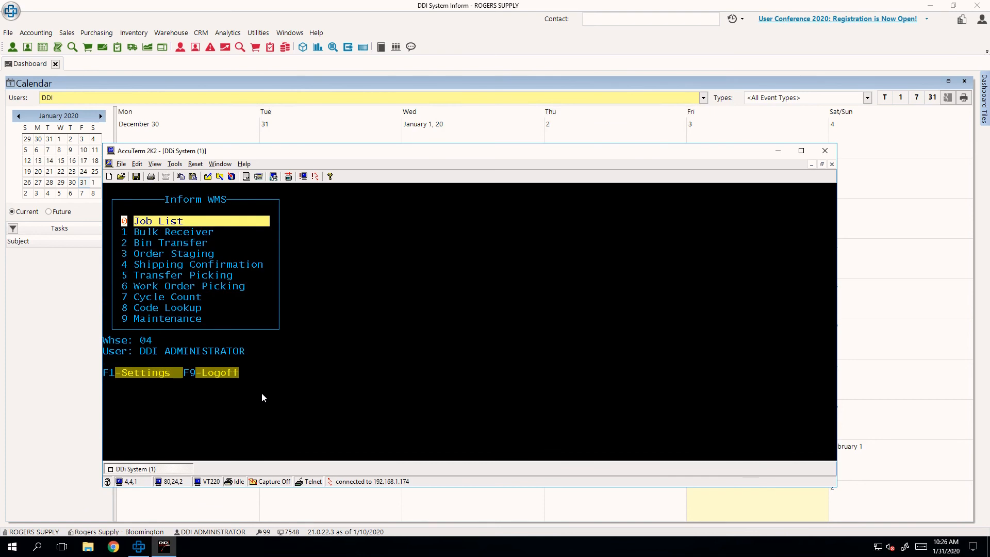
pyautogui.press('Down')
pyautogui.press('Return')
pyautogui.press('Down')
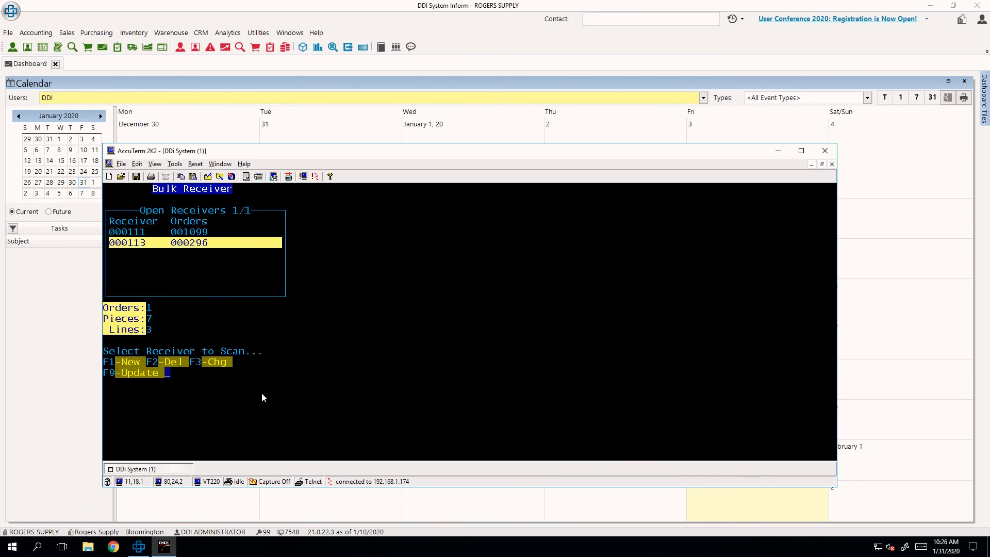
pyautogui.press('Return')
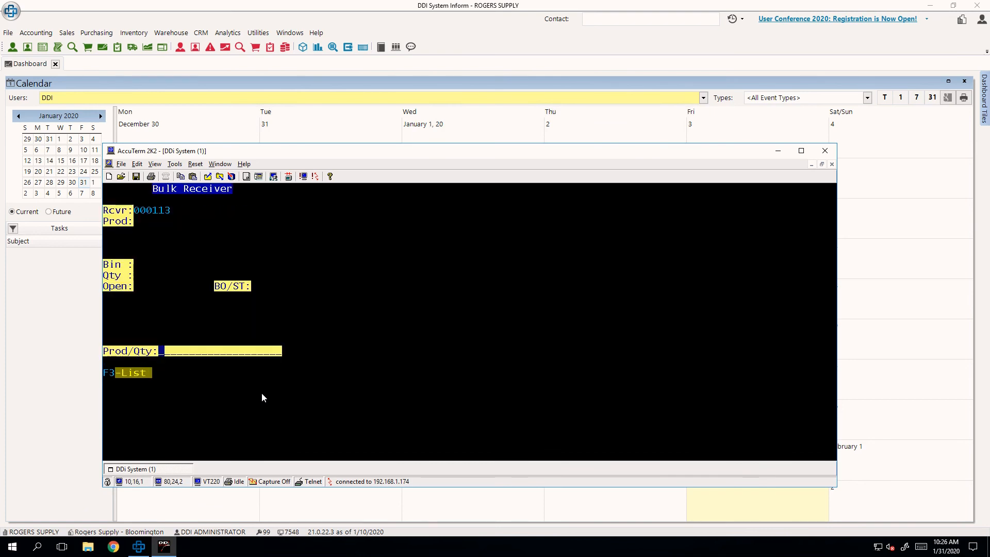
pyautogui.press('Escape')
# Update receiver 000113, accept and post it as incomplete, and exit the bulk receiver.
pyautogui.press('Down')
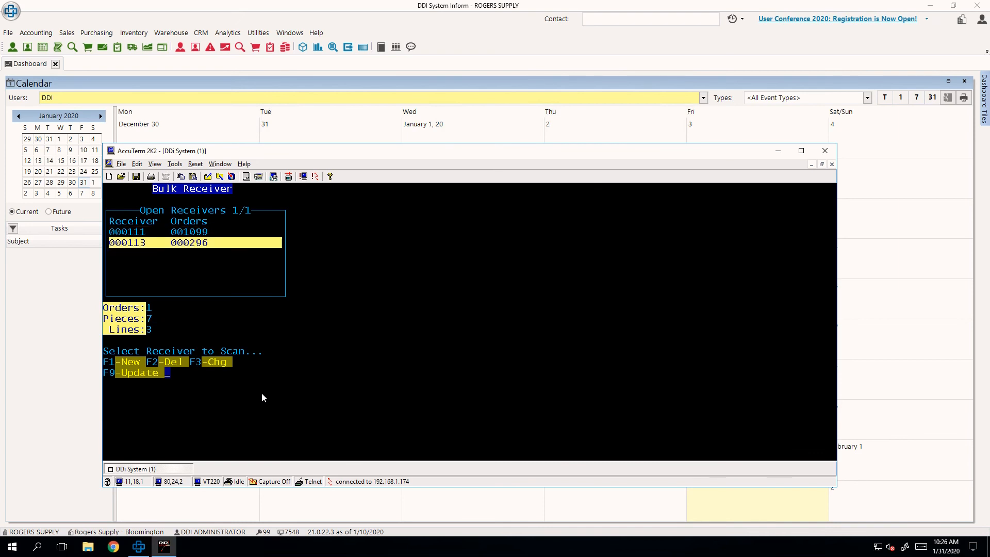
pyautogui.press('F9')
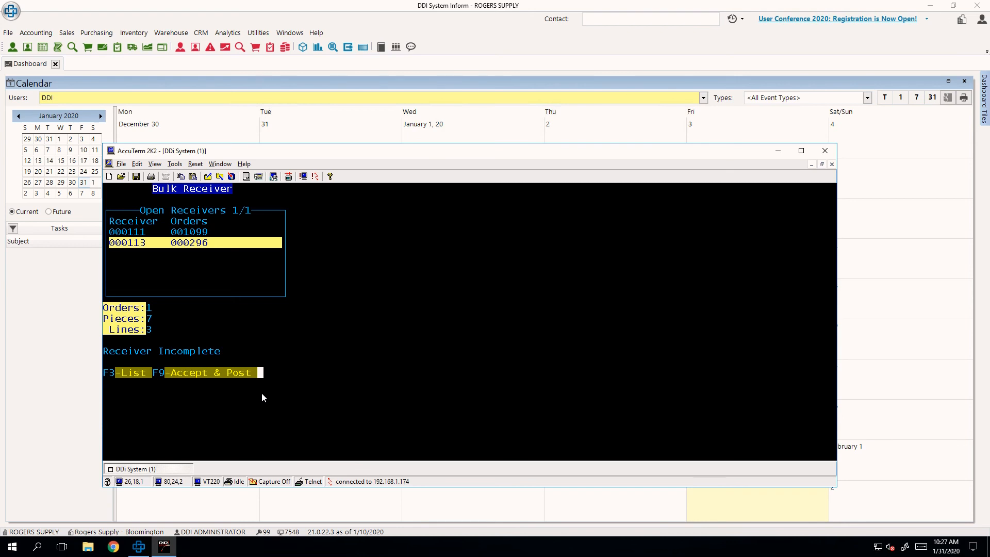
pyautogui.press('F9')
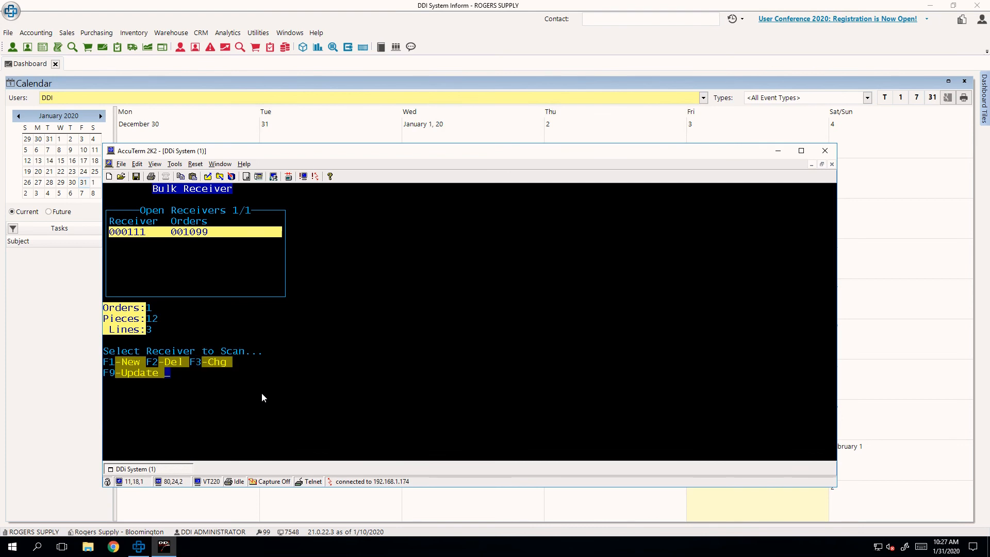
pyautogui.press('Escape')
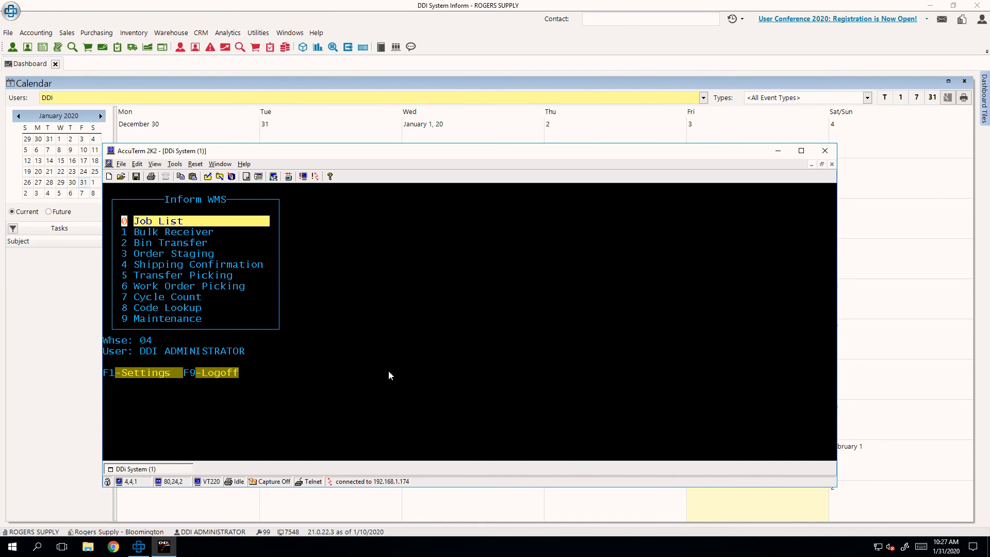
# Create a new bulk receiver for the Champaign stock transfer using its transfer number, and begin scanning.
pyautogui.press('Down')
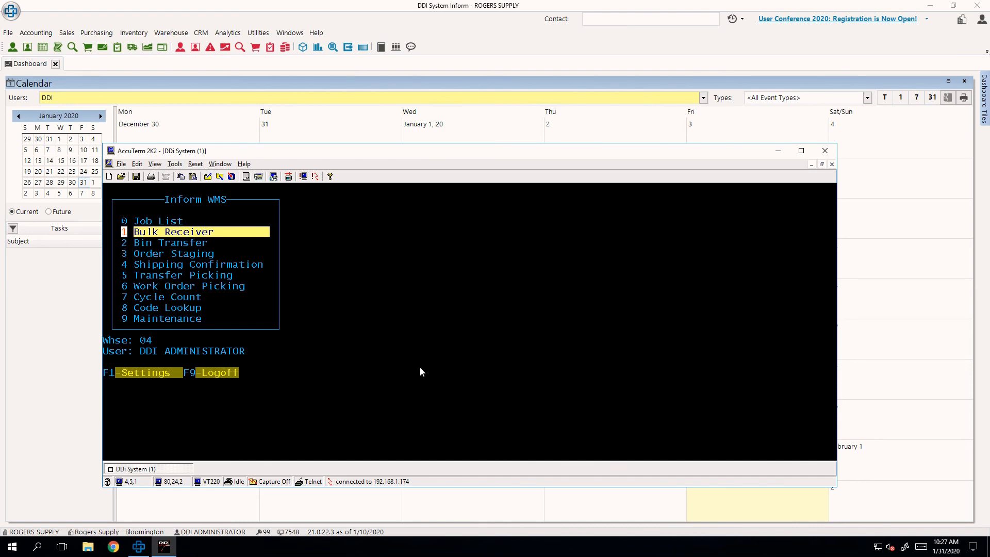
pyautogui.press('Return')
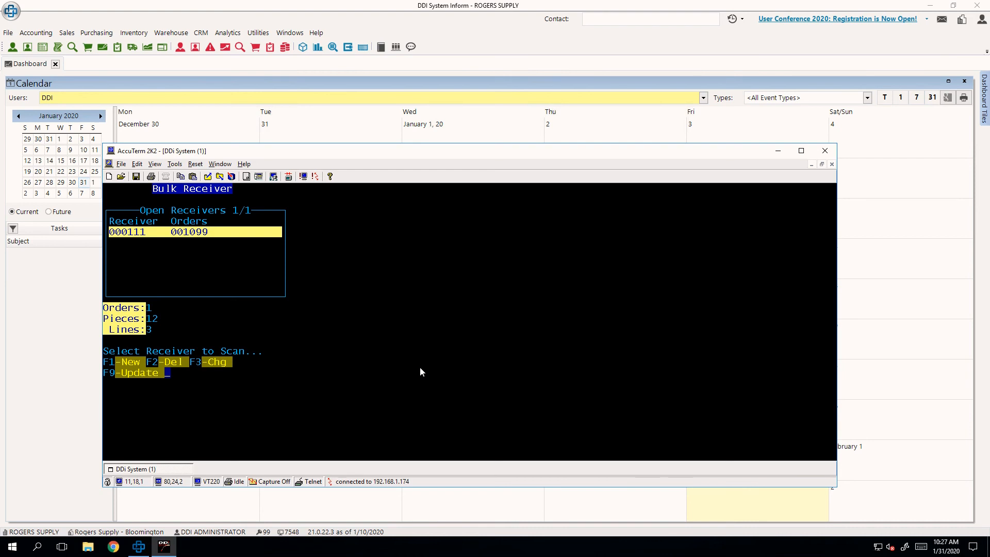
pyautogui.press('F1')
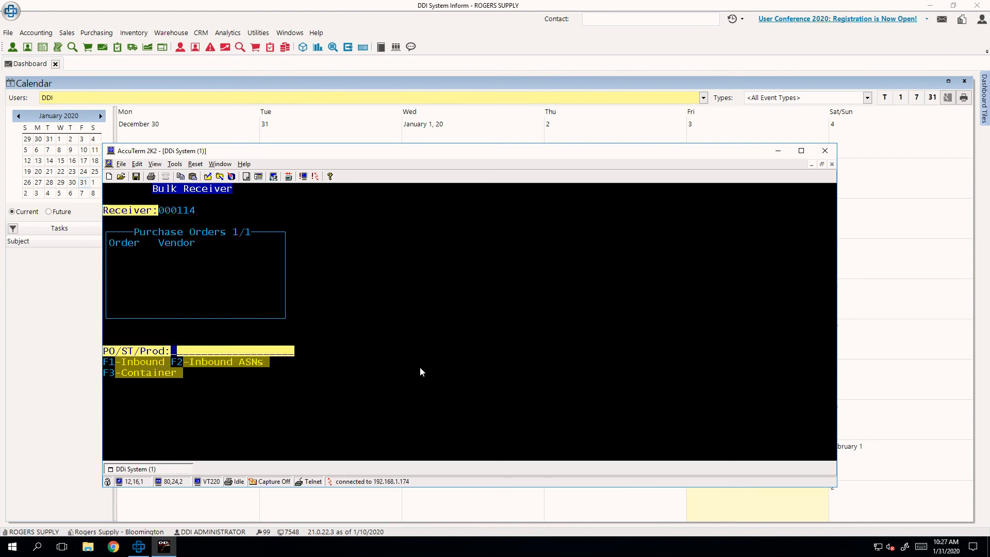
pyautogui.write('000297')
pyautogui.press('Return')
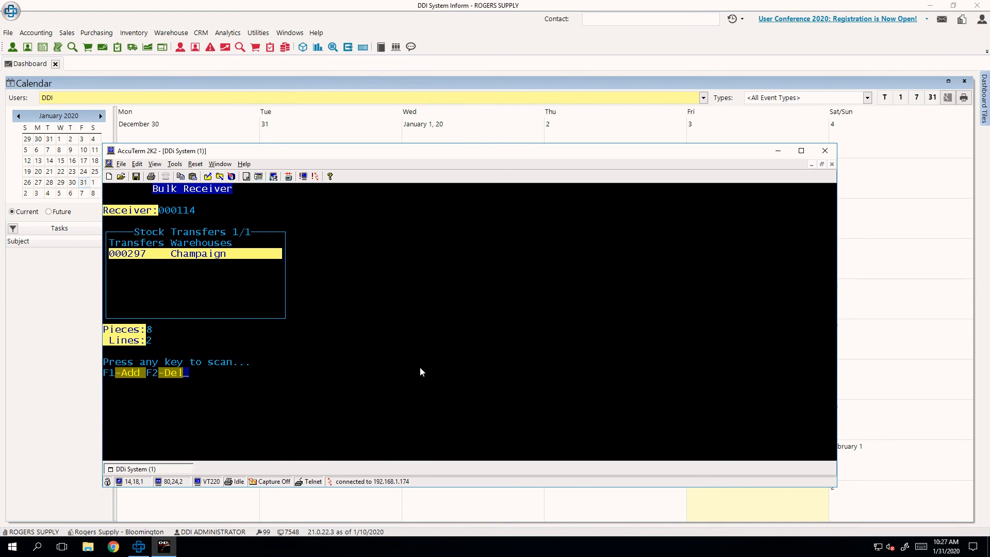
pyautogui.press('Return')
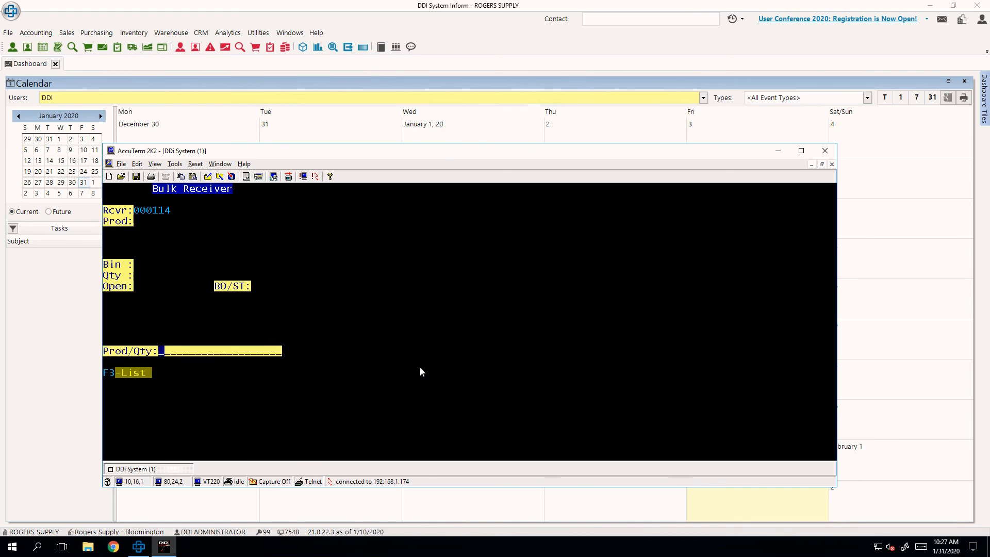
# Check the new receiver's open products and receive a quantity of 4 of product 15672.
pyautogui.press('F3')
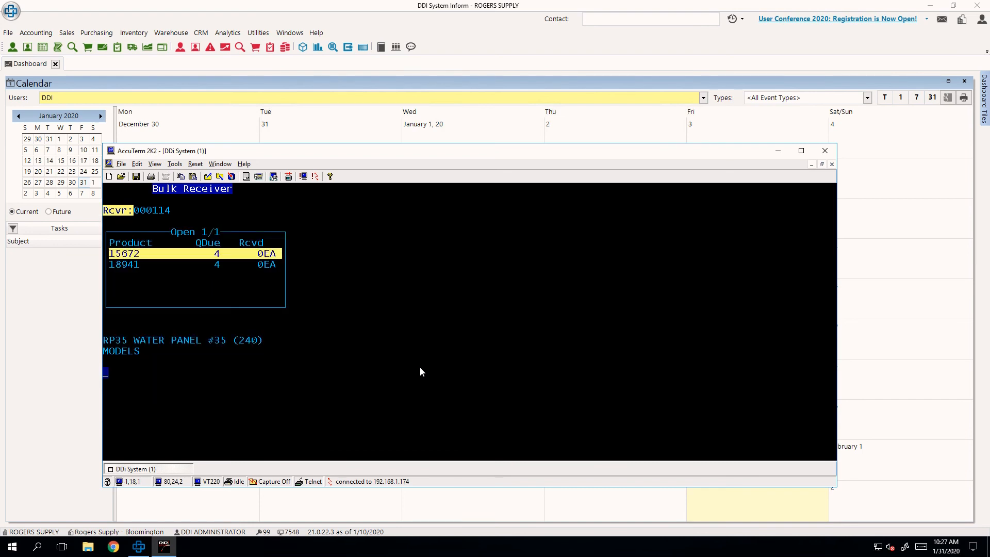
pyautogui.press('Escape')
pyautogui.write('15672')
pyautogui.press('Return')
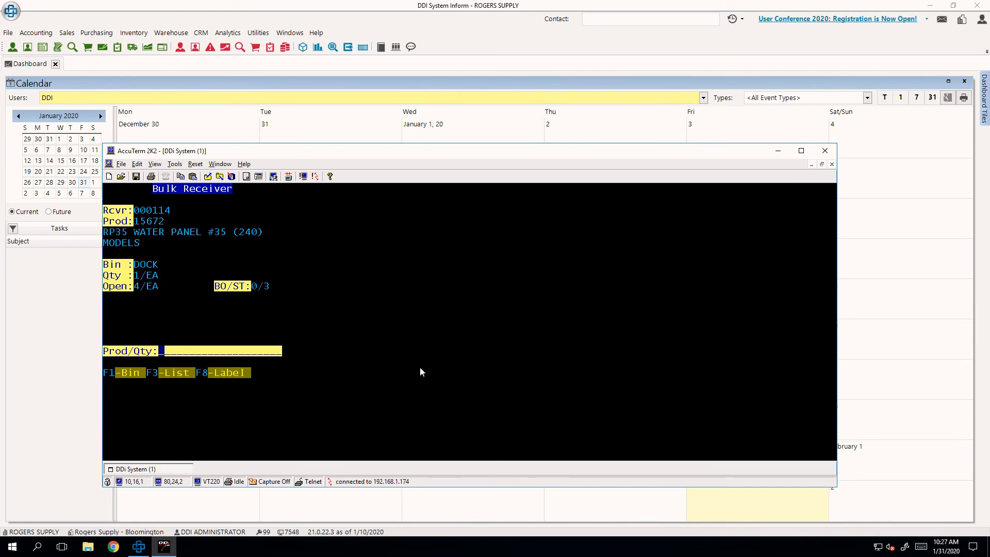
pyautogui.write('4')
pyautogui.press('Return')
# Receive four units of product 18941 by entering its product number once for each unit.
pyautogui.write('18941')
pyautogui.press('Return')
pyautogui.write('18941')
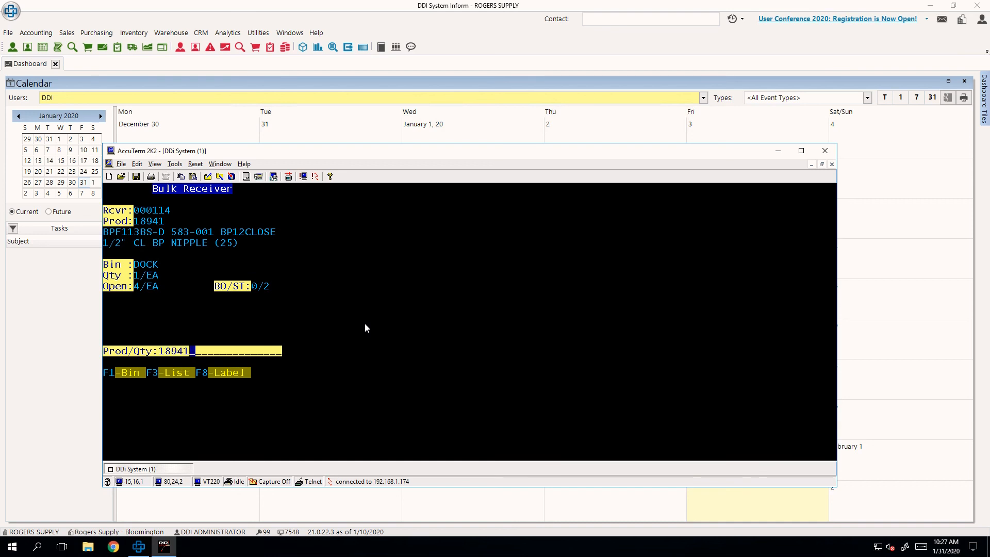
pyautogui.press('Return')
pyautogui.write('18941')
pyautogui.press('Return')
pyautogui.write('18941')
pyautogui.press('Return')
# Exit scanning, then update and post receiver 000114.
pyautogui.press('Escape')
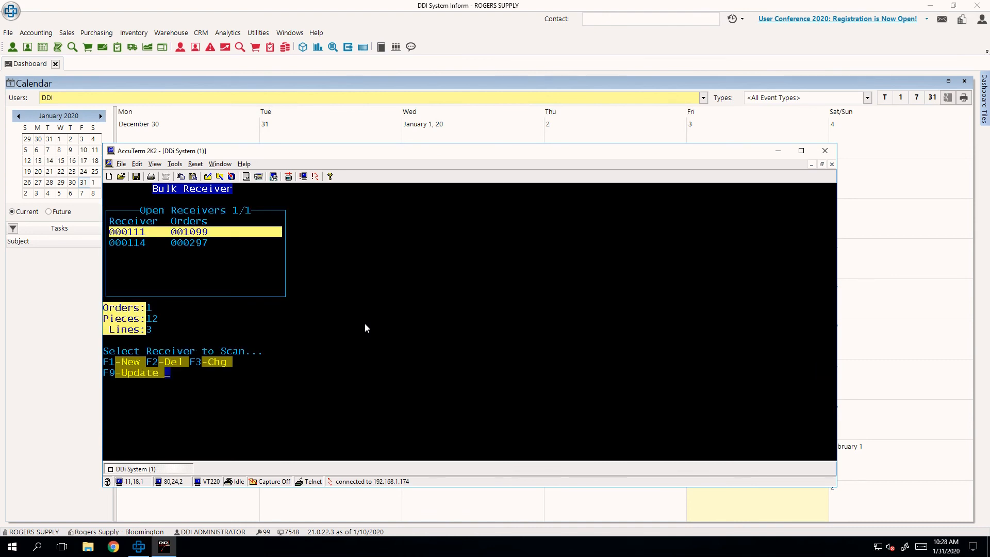
pyautogui.press('Down')
pyautogui.press('F9')
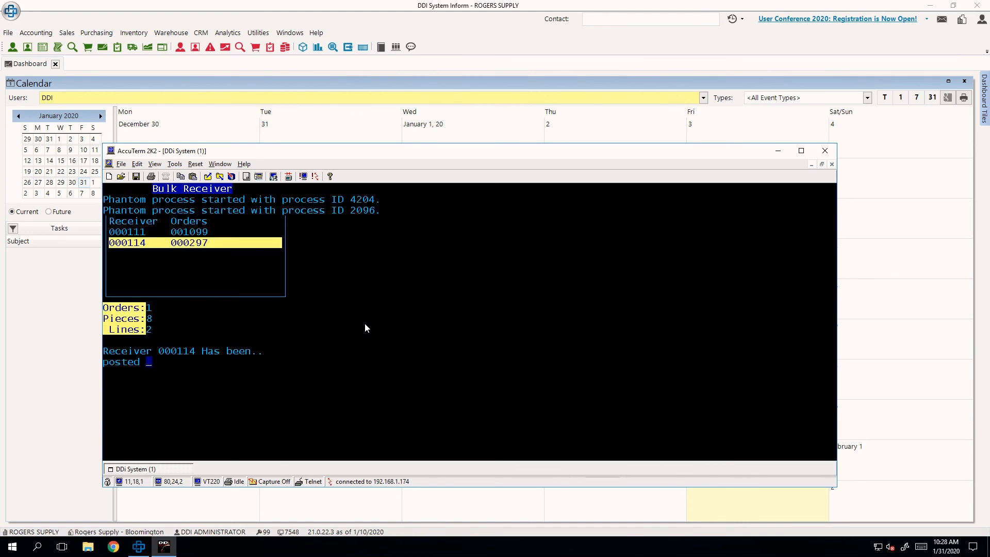
pyautogui.press('Return')
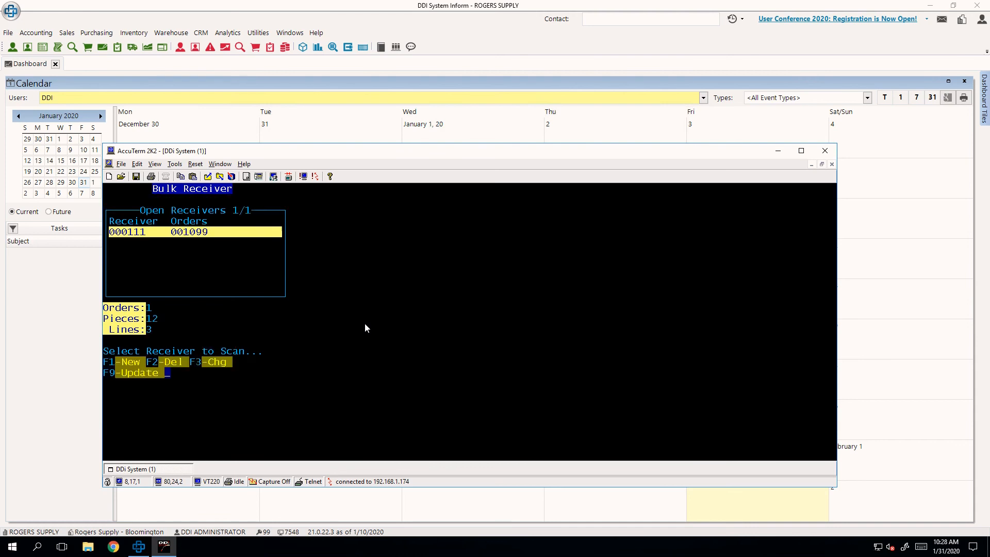
# Return to the main WMS functions and open the Bin Trans jobs in the Job List.
pyautogui.press('Escape')
pyautogui.press('Return')
pyautogui.press('Down')
pyautogui.press('Return')
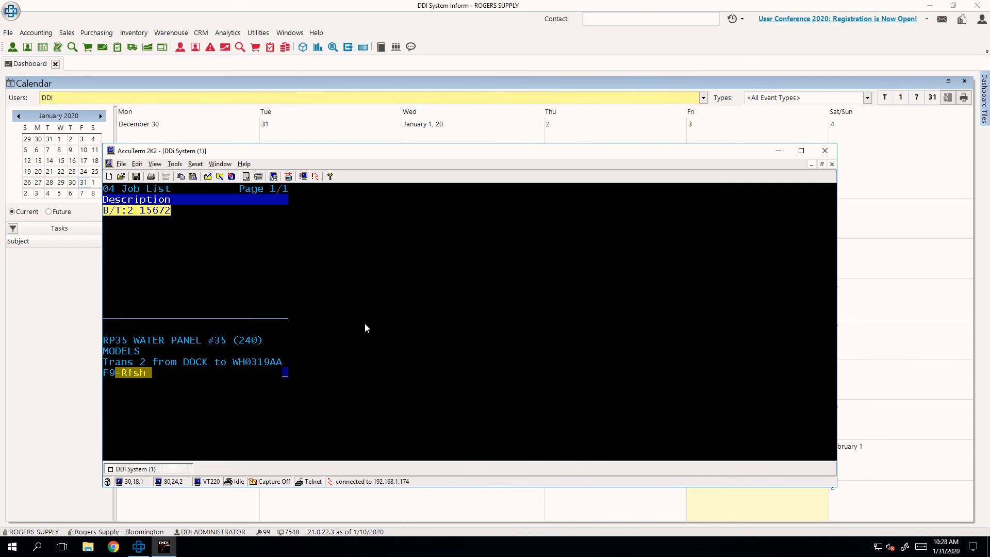
# Refresh the bin transfer jobs and examine the entries for products 15672 and 18941.
pyautogui.press('F9')
pyautogui.press('Down')
pyautogui.press('Up')
pyautogui.press('Down')
pyautogui.press('Up')
pyautogui.press('Down')
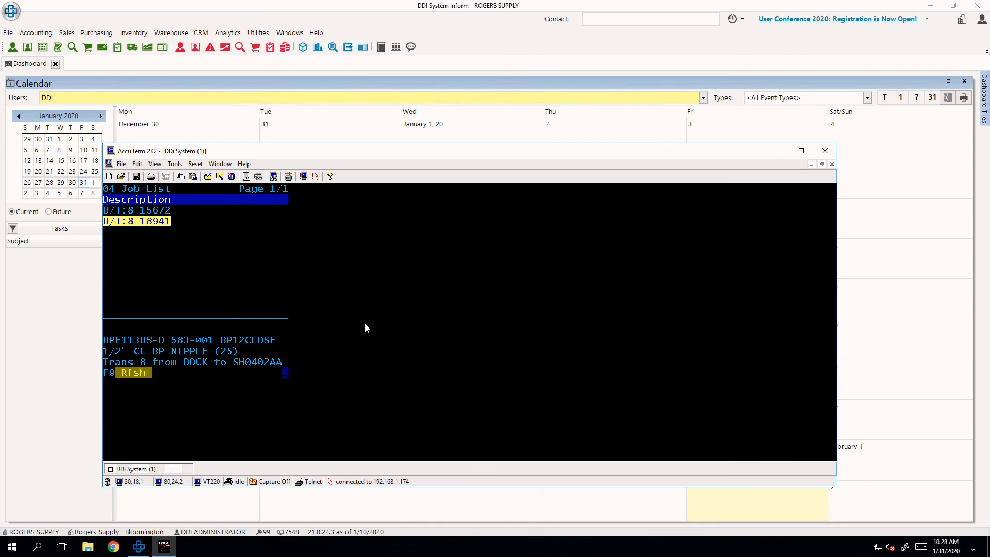
pyautogui.press('Escape')
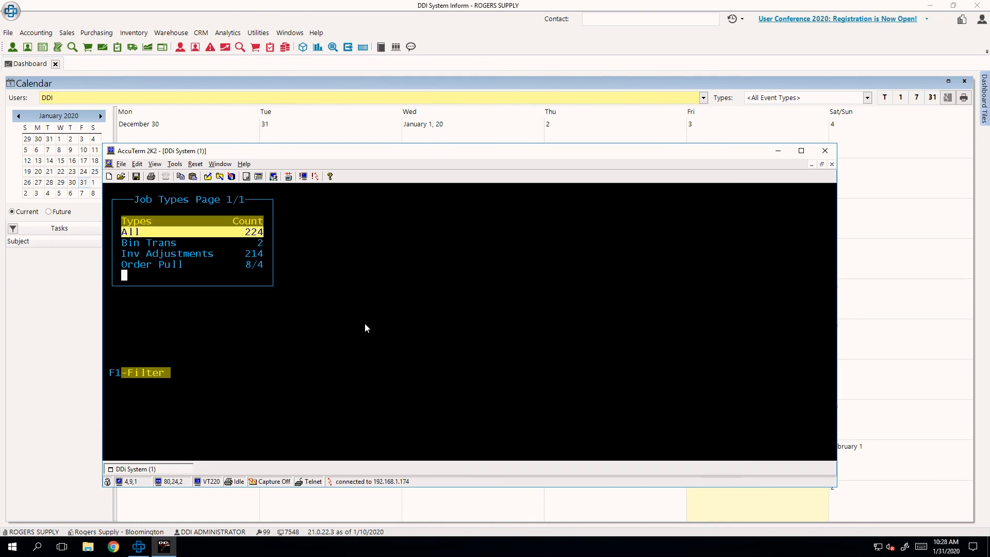
# Open the Bin Trans job for product 15672 and transfer a quantity of 4 from DOCK to bin WH0319AA.
pyautogui.press('Down')
pyautogui.press('Return')
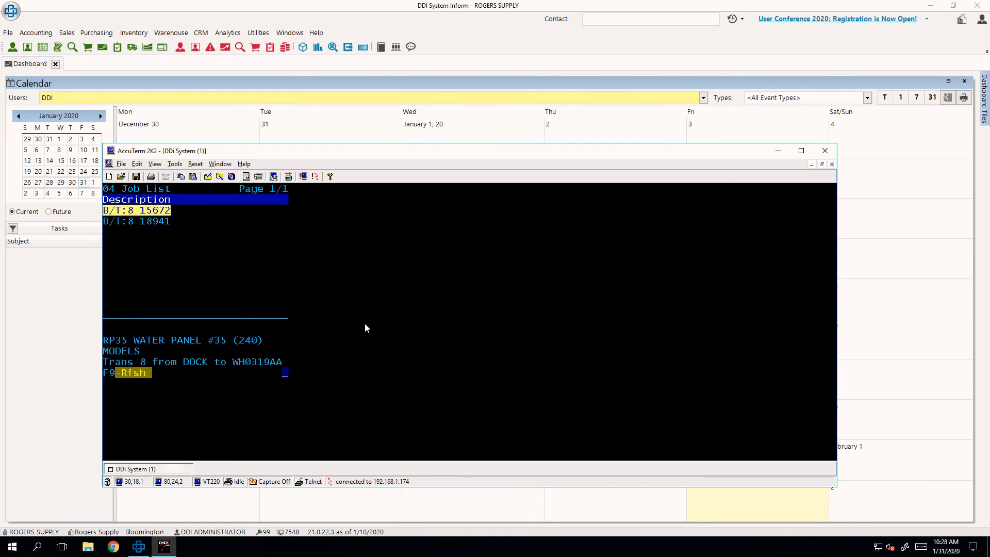
pyautogui.press('Return')
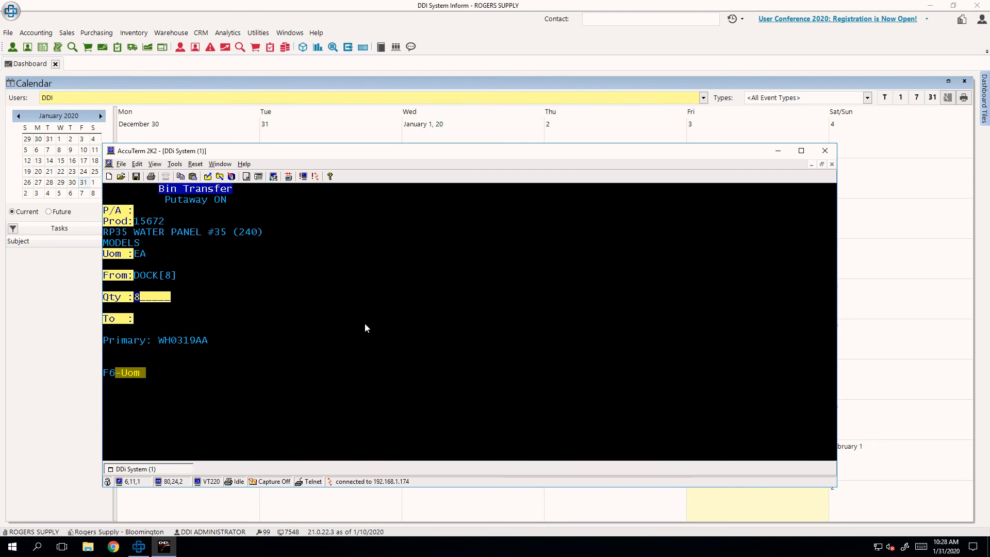
pyautogui.write('4')
pyautogui.press('Return')
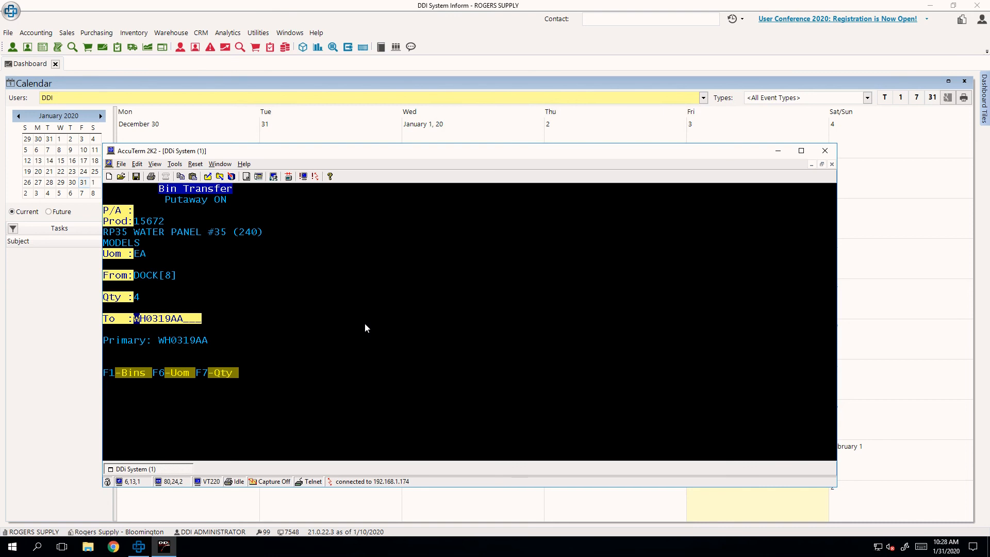
pyautogui.press('Return')
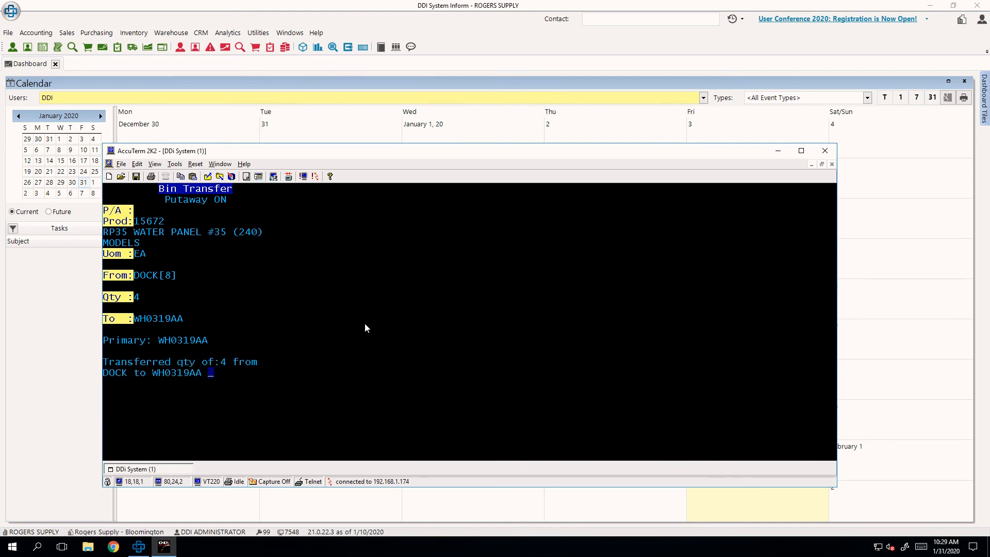
pyautogui.press('Return')
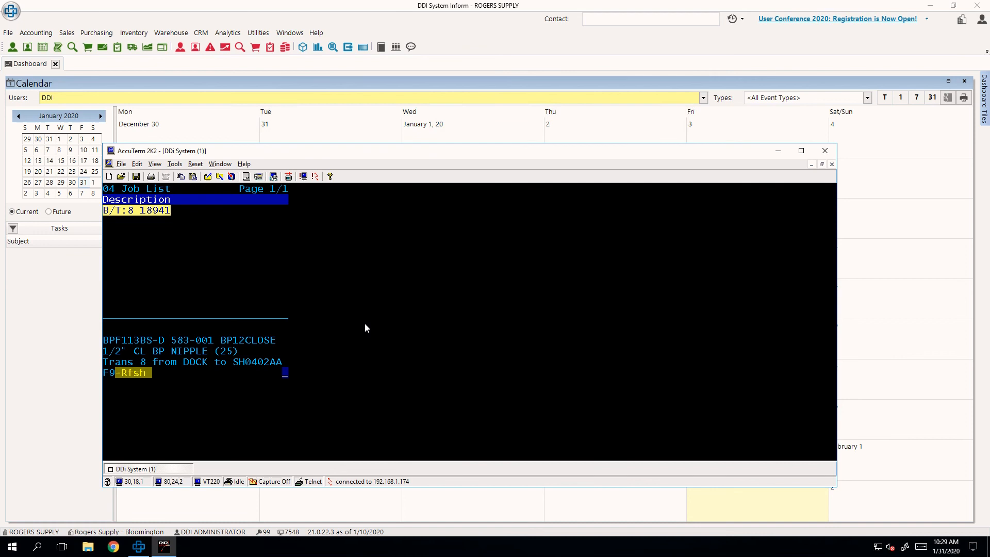
# Leave the job list and open the Bin Transfer function from the main WMS functions.
pyautogui.press('Escape')
pyautogui.press('Escape')
pyautogui.press('Down')
pyautogui.press('Down')
pyautogui.press('Return')
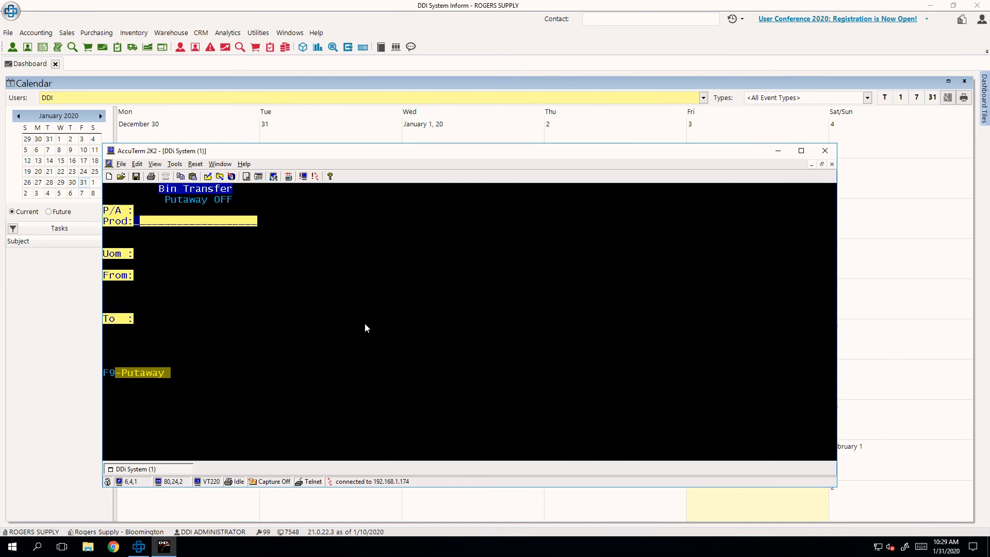
# Look up product 18941 with putaway off, clear it, and switch putaway mode on.
pyautogui.write('18941')
pyautogui.press('Return')
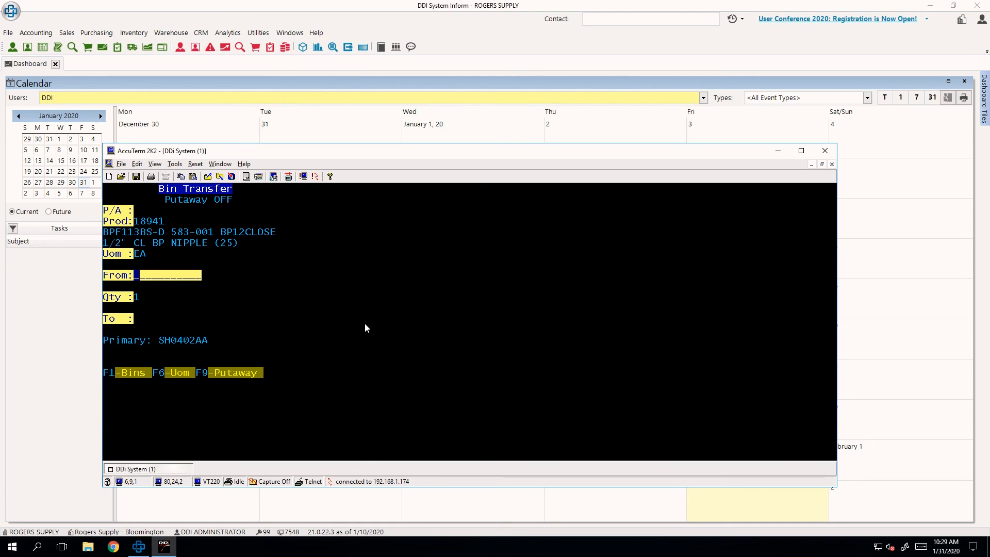
pyautogui.press('Escape')
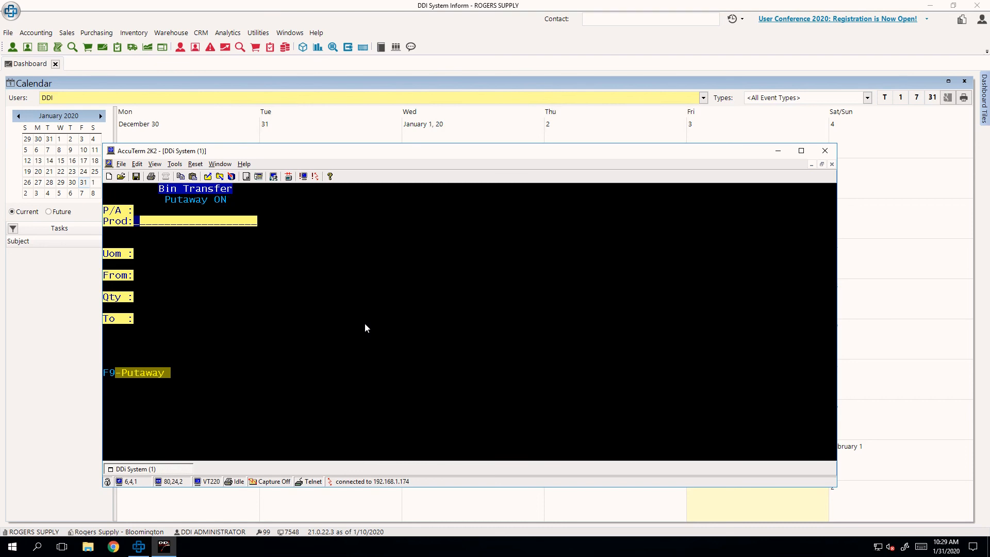
# Put away a quantity of 8 of product 18941 from DOCK to bin EQNWALL01 and leave Bin Transfer.
pyautogui.write('18941')
pyautogui.press('Return')
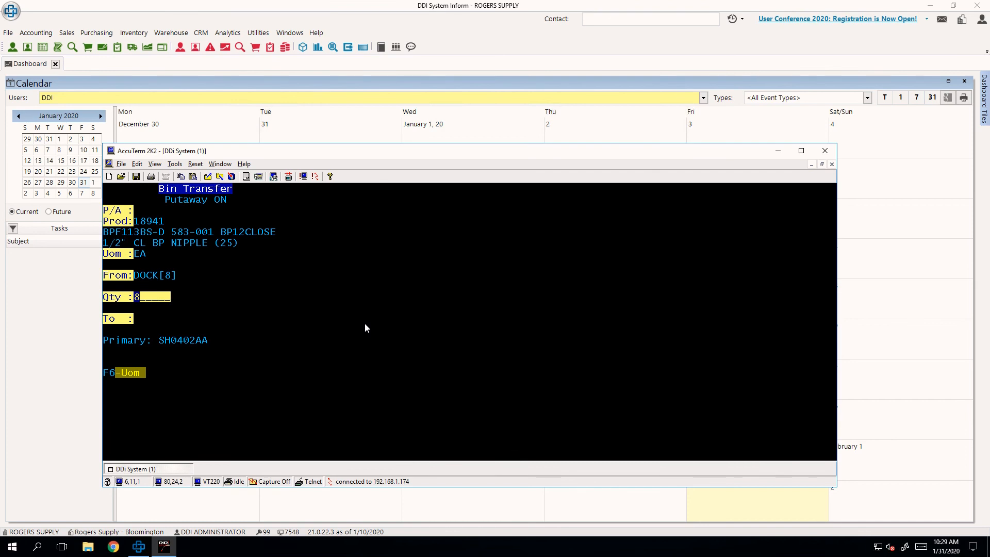
pyautogui.press('Return')
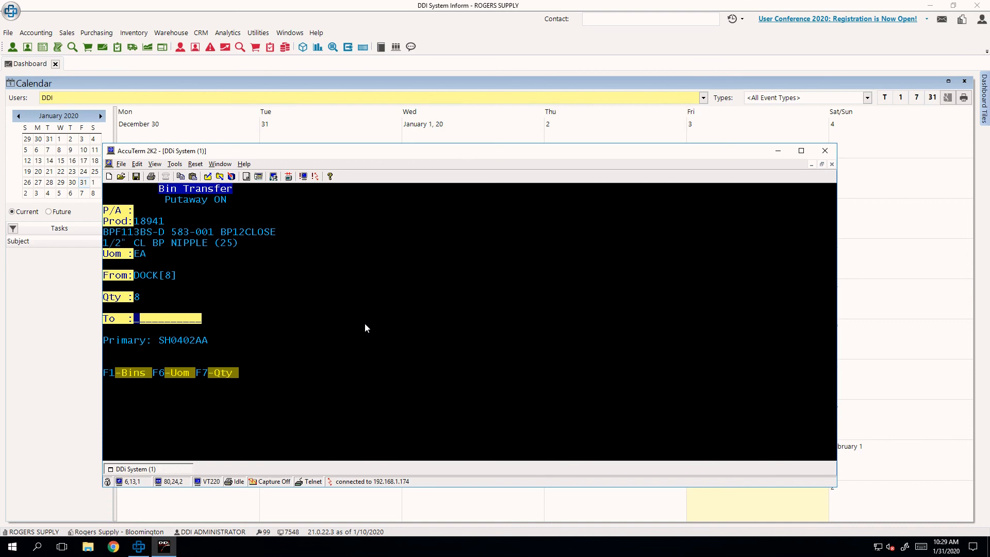
pyautogui.write('EQNWALL01')
pyautogui.press('Return')
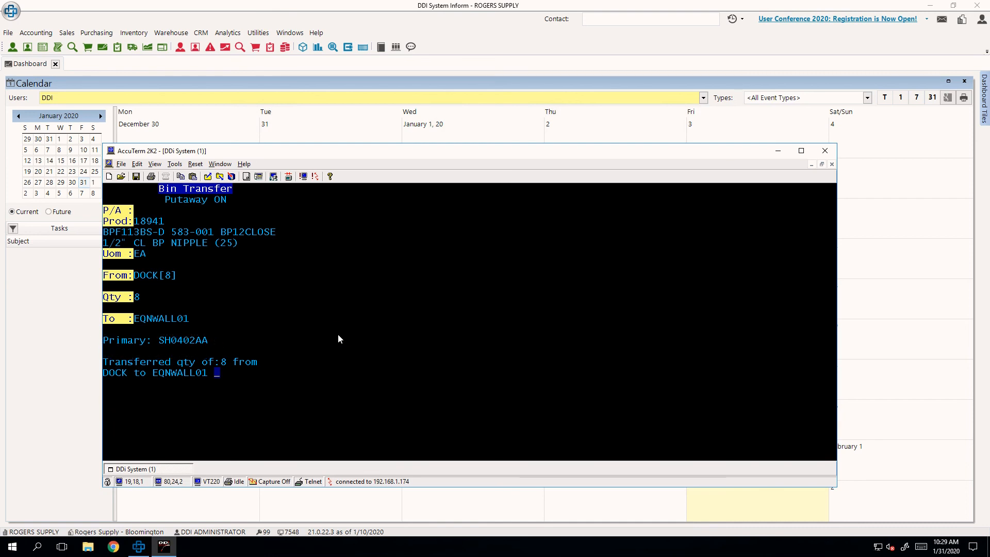
pyautogui.press('Return')
pyautogui.press('Escape')
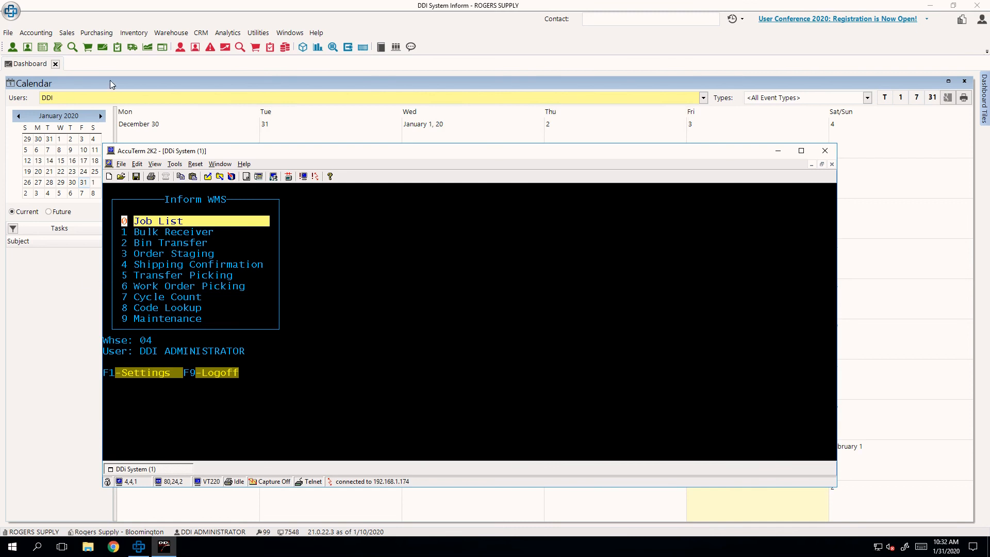
# Switch to Inform, open transfer 000296 in Stock Transfer Receiving, and examine its lines for products 15672 and 42886.
pyautogui.click(134, 35)
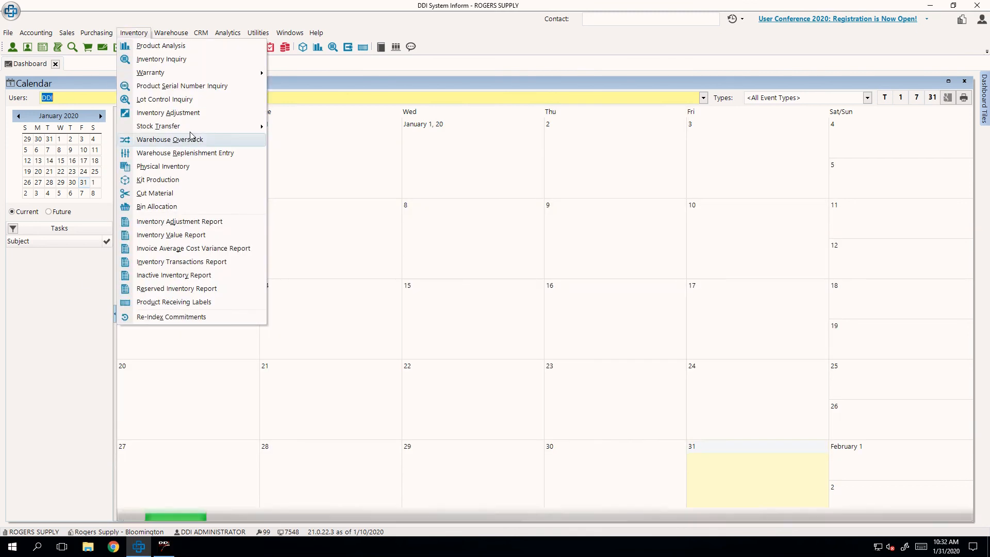
pyautogui.moveTo(196, 129)
pyautogui.click(325, 143)
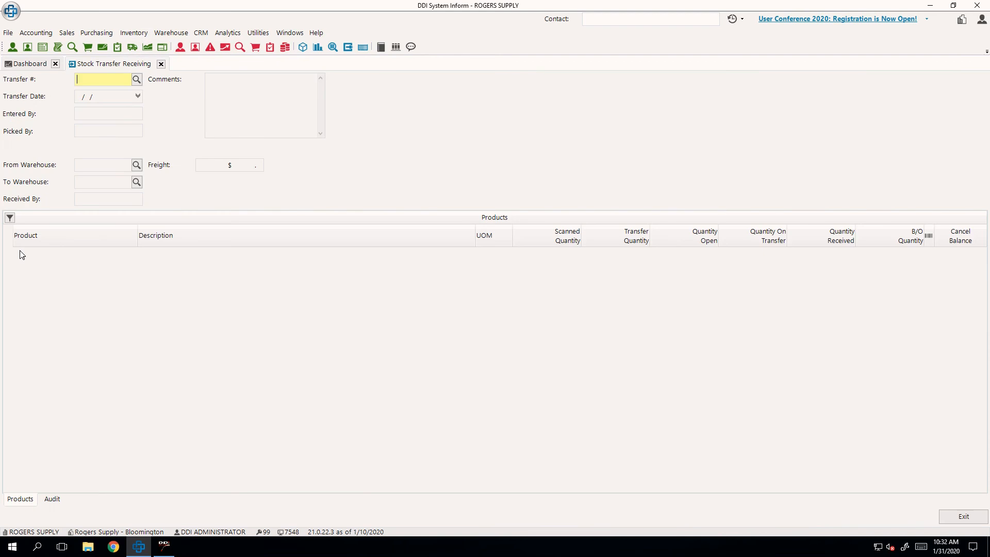
pyautogui.write('000296')
pyautogui.press('Return')
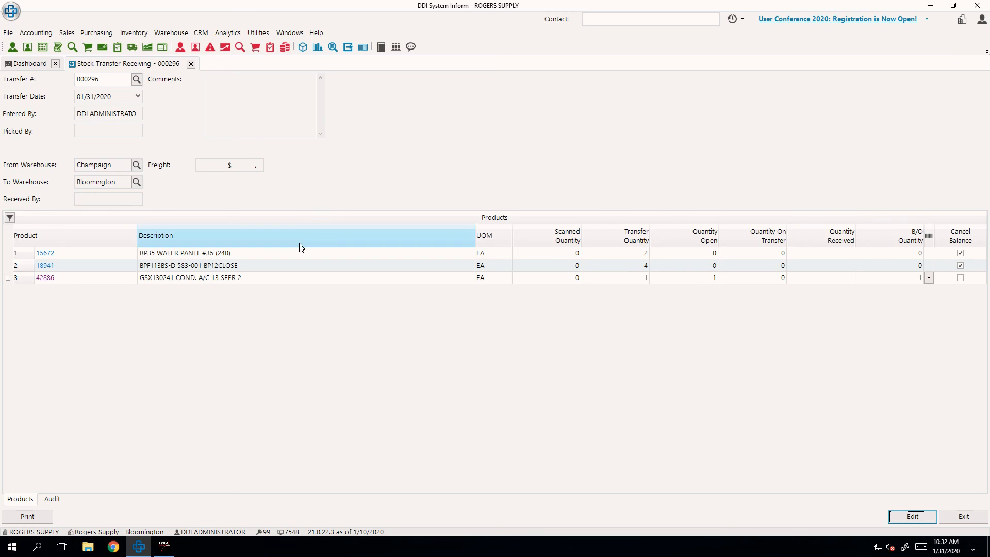
pyautogui.click(308, 256)
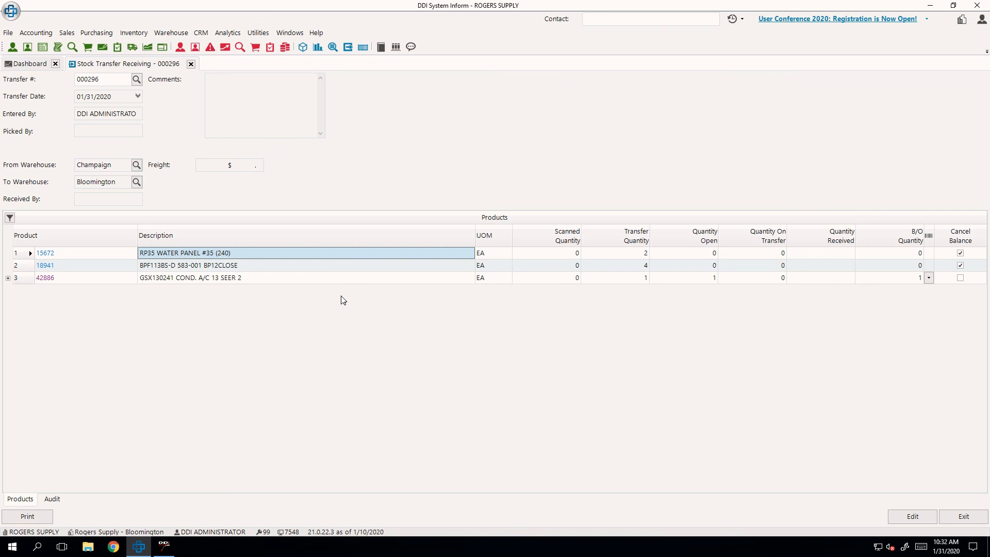
pyautogui.click(870, 282)
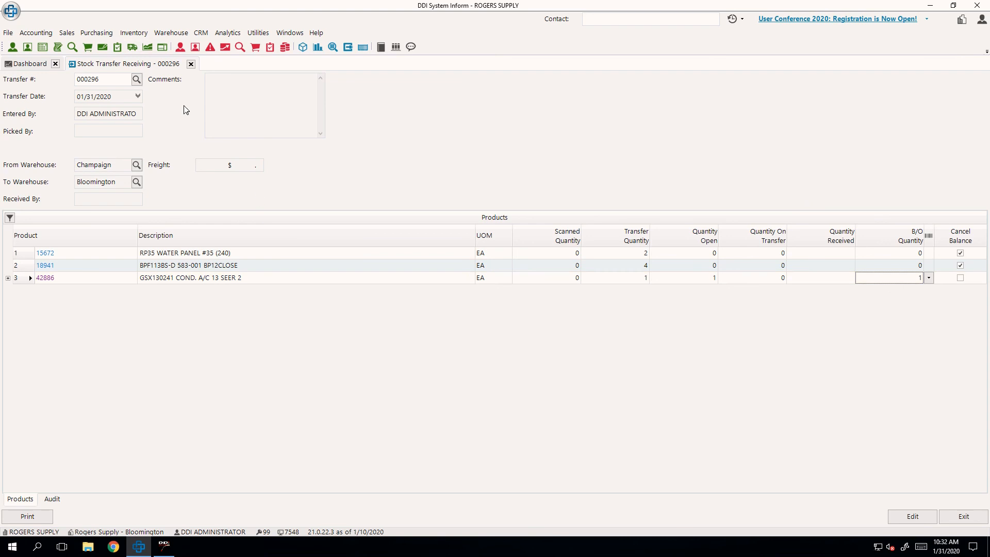
pyautogui.click(135, 32)
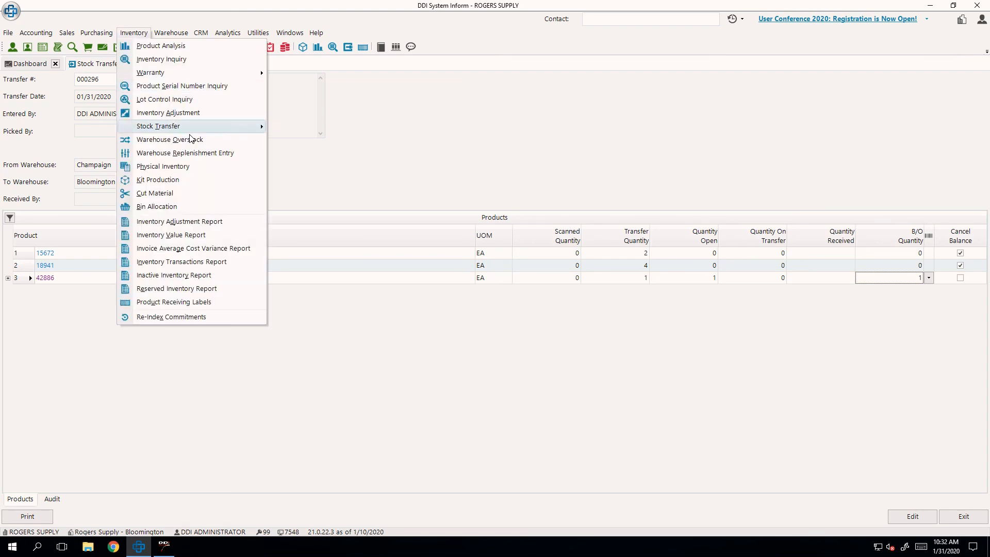
pyautogui.moveTo(190, 131)
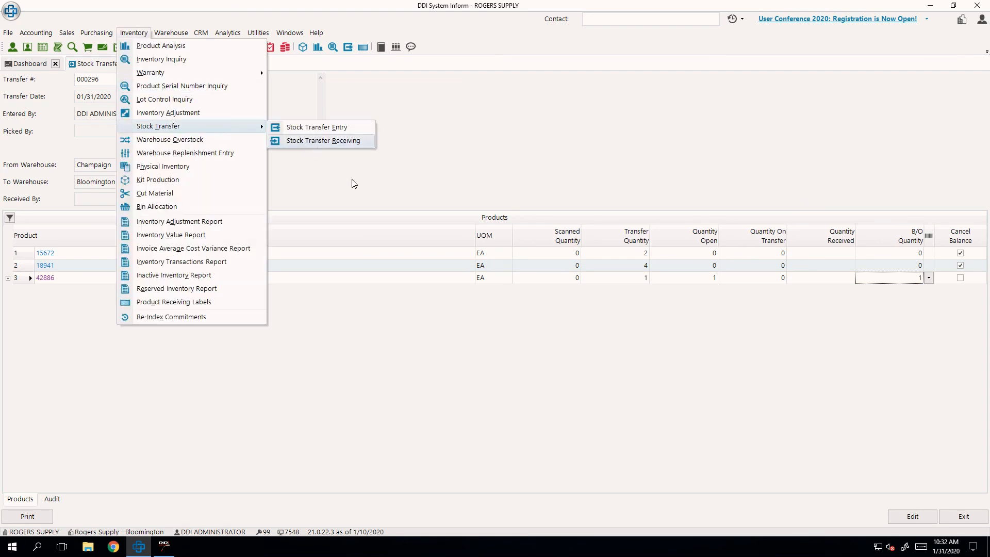
pyautogui.click(364, 198)
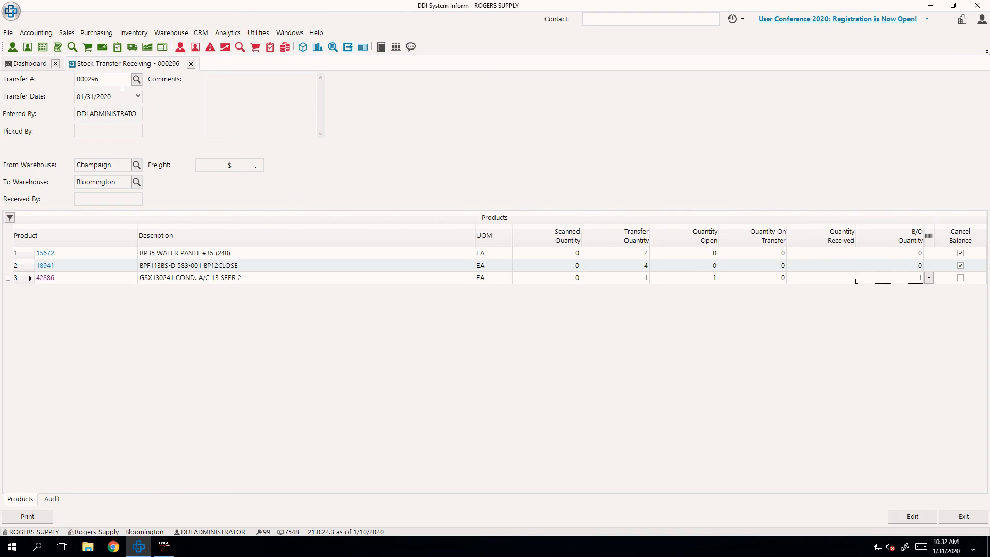
# Try receiving 1 unit of product 42886 on the transfer, enter the login password for Received By, and close without saving.
pyautogui.click(924, 514)
pyautogui.click(838, 279)
pyautogui.write('1')
pyautogui.press('Tab')
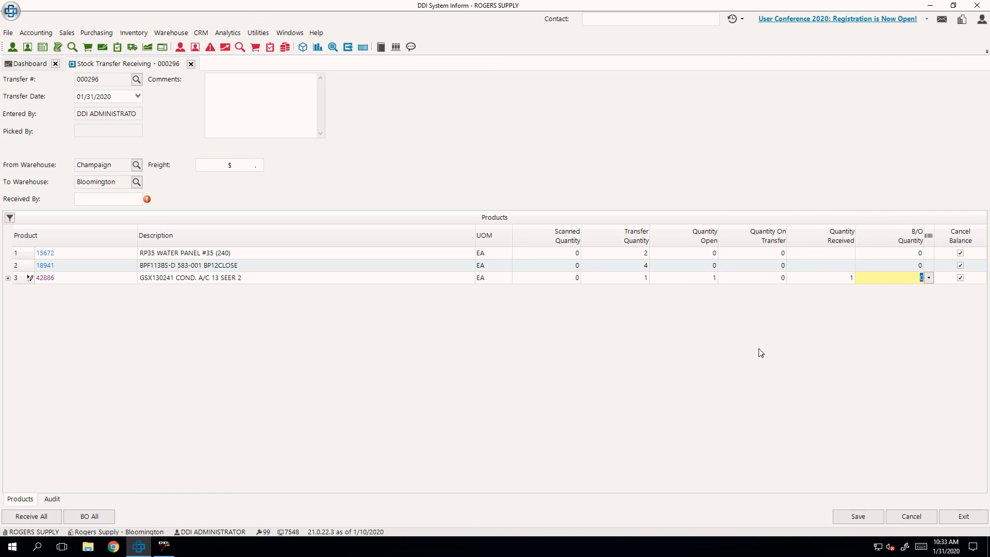
pyautogui.click(121, 199)
pyautogui.write('***')
pyautogui.press('Tab')
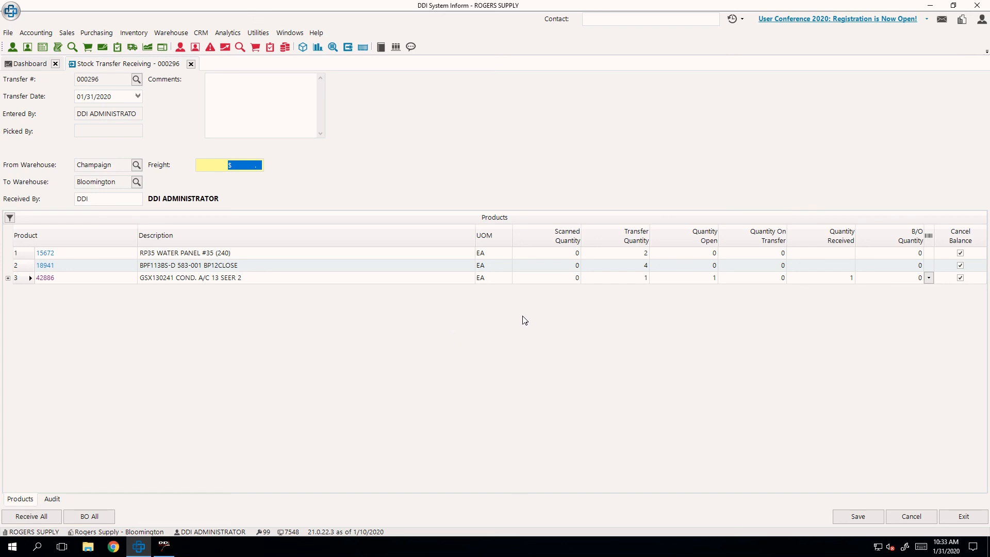
pyautogui.click(191, 63)
pyautogui.click(540, 295)
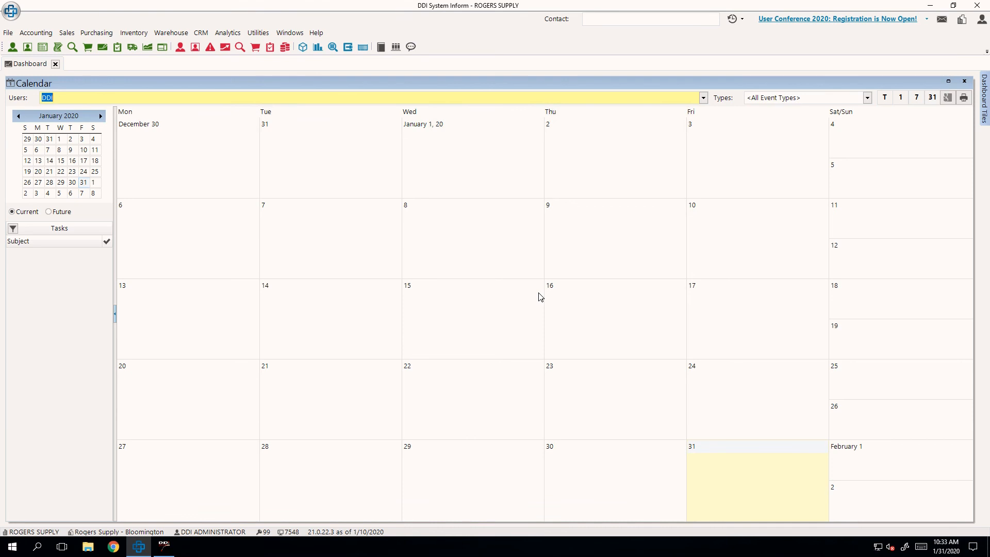
pyautogui.click(173, 549)
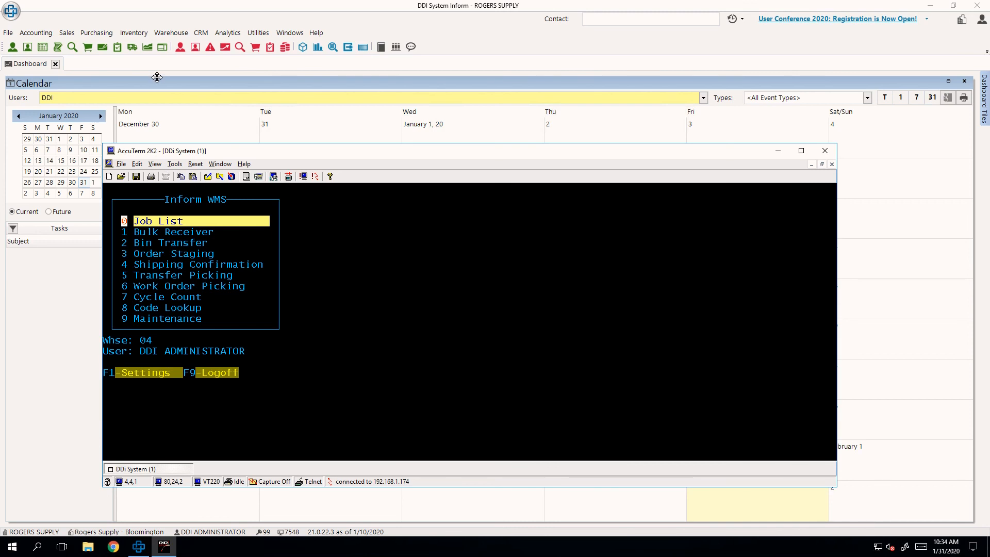
pyautogui.click(143, 37)
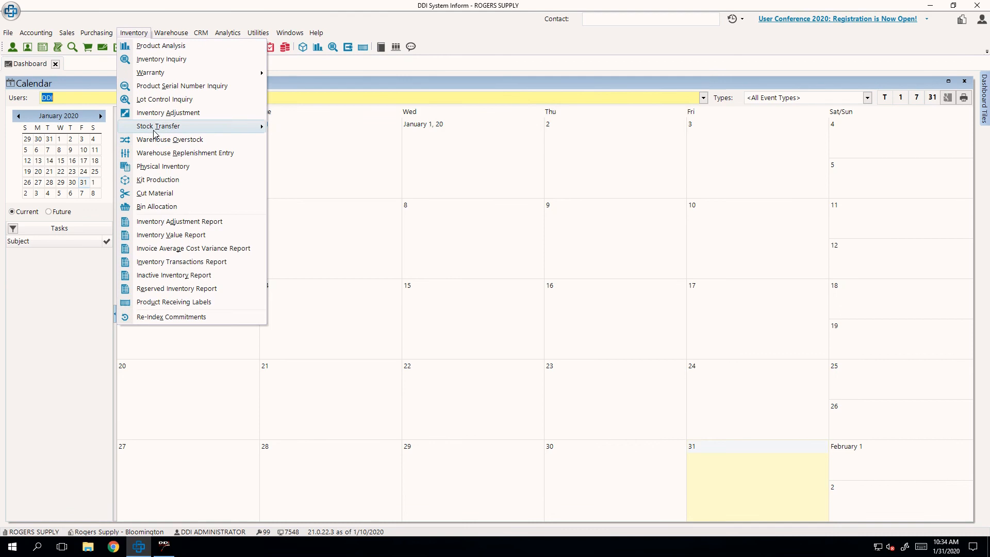
pyautogui.moveTo(216, 130)
pyautogui.click(309, 144)
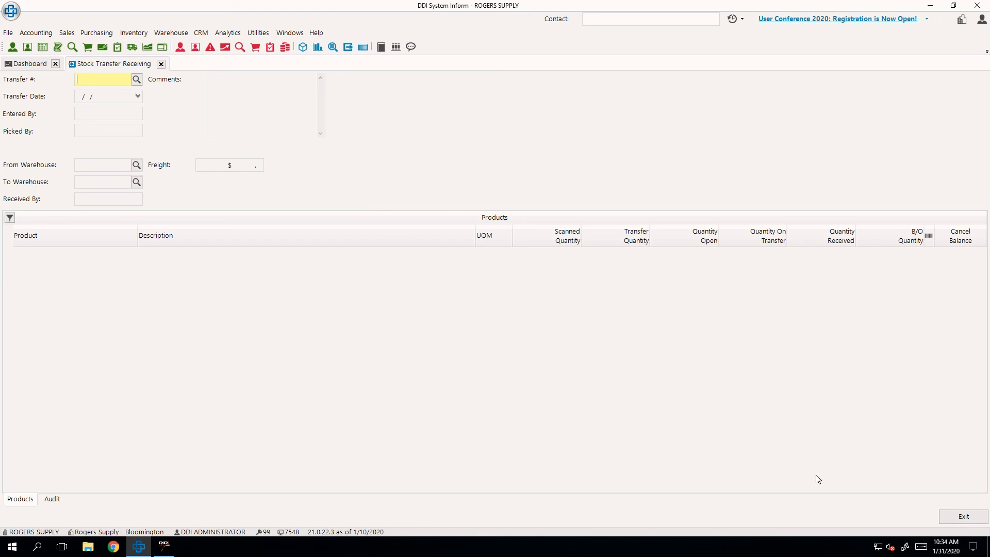
pyautogui.click(161, 63)
# Start a new stock transfer entry and enter the login password in the Picked By field.
pyautogui.click(133, 32)
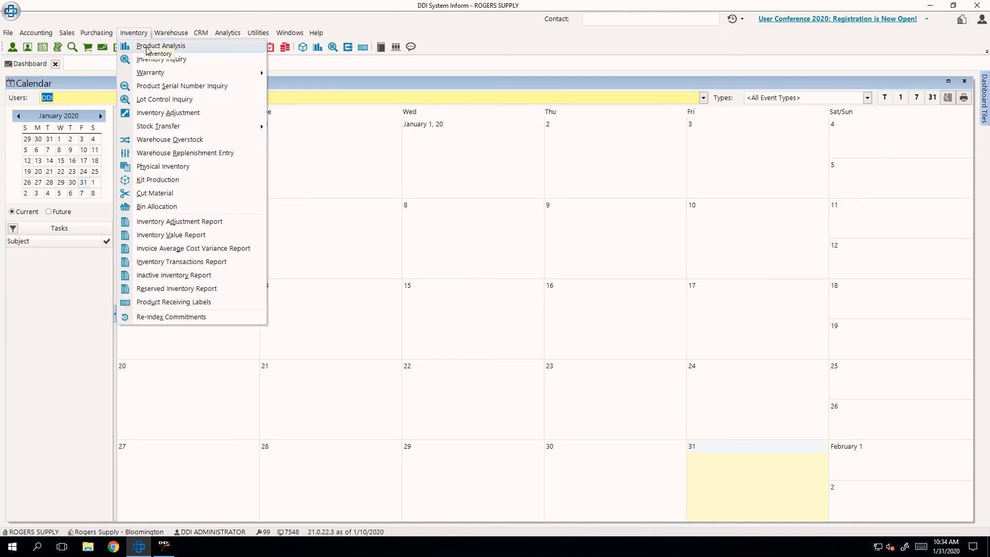
pyautogui.click(206, 129)
pyautogui.click(287, 126)
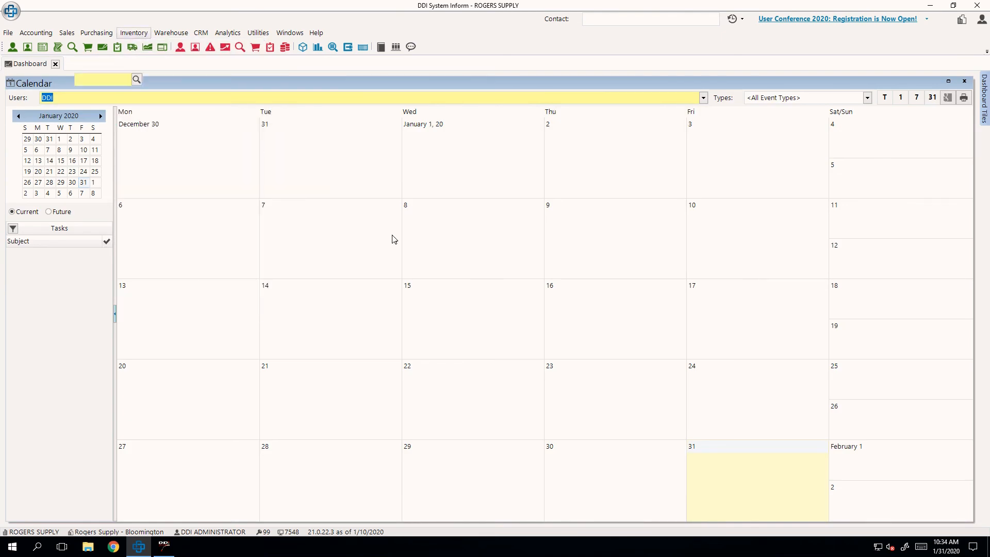
pyautogui.click(913, 518)
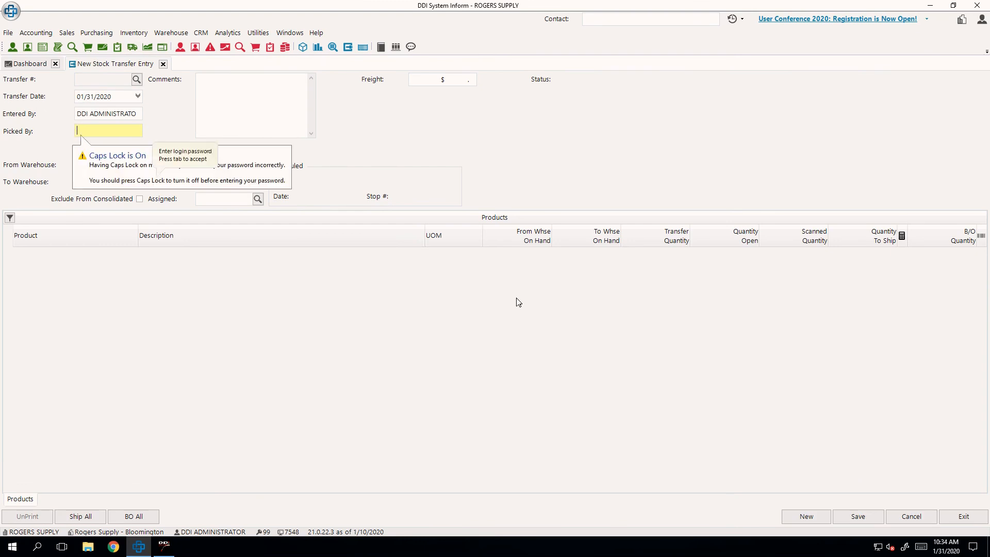
pyautogui.press('Tab')
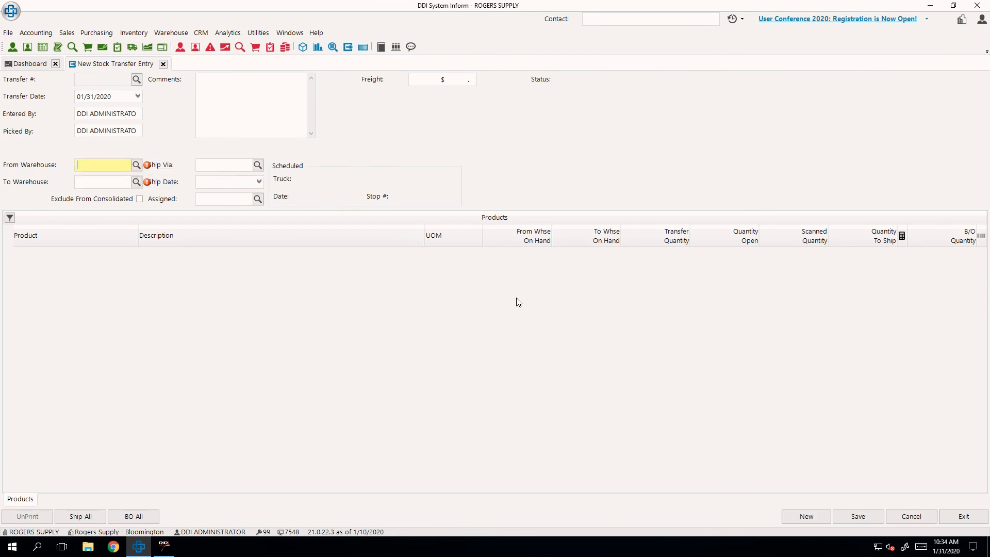
# Set the transfer's From Warehouse to Champaign and its To Warehouse to Bloomington.
pyautogui.write('01')
pyautogui.press('Tab')
pyautogui.write('02')
pyautogui.press('Tab')
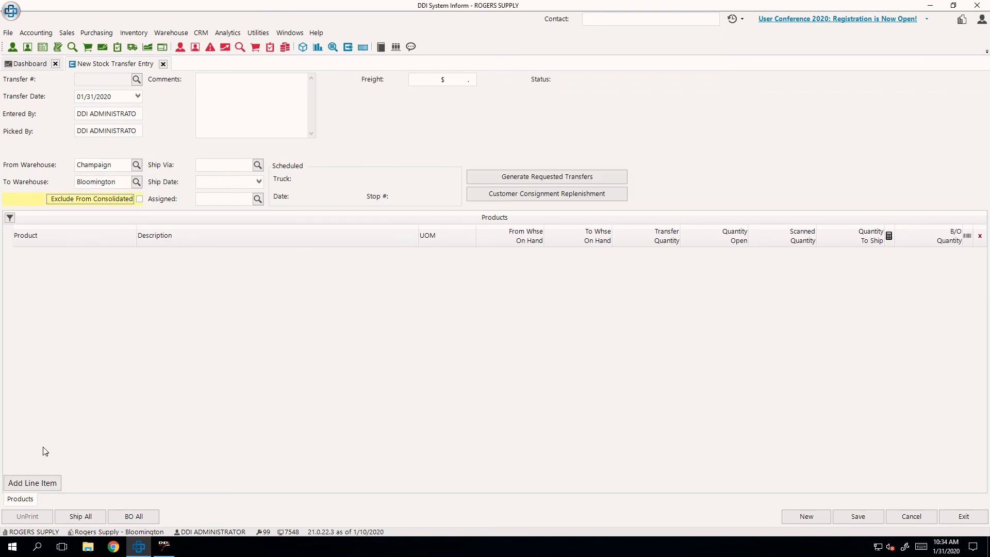
# Add a line item for product 15672 with a transfer quantity of 2.
pyautogui.click(48, 488)
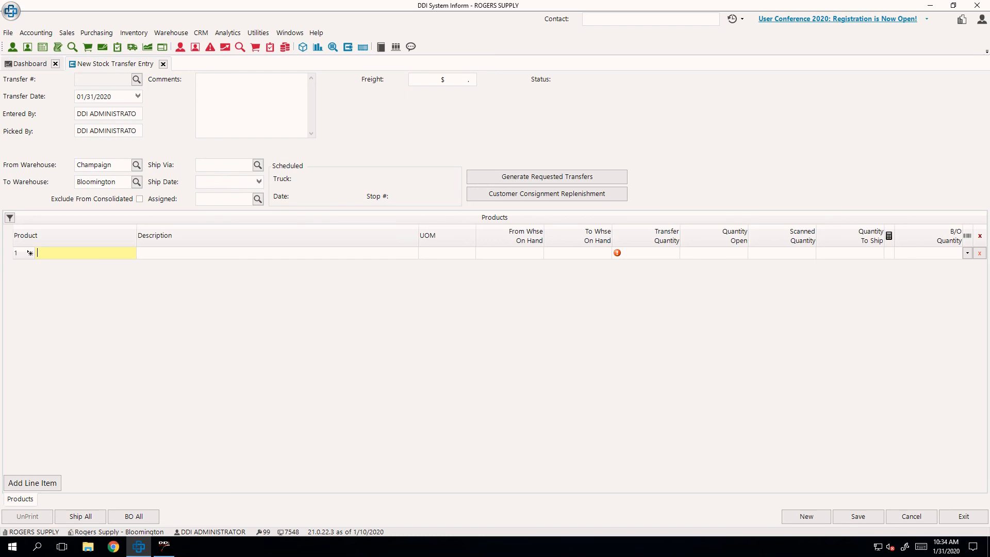
pyautogui.write('15672')
pyautogui.press('Tab')
pyautogui.write('2')
pyautogui.press('Tab')
pyautogui.press('Tab')
pyautogui.press('Tab')
pyautogui.press('Tab')
pyautogui.press('Tab')
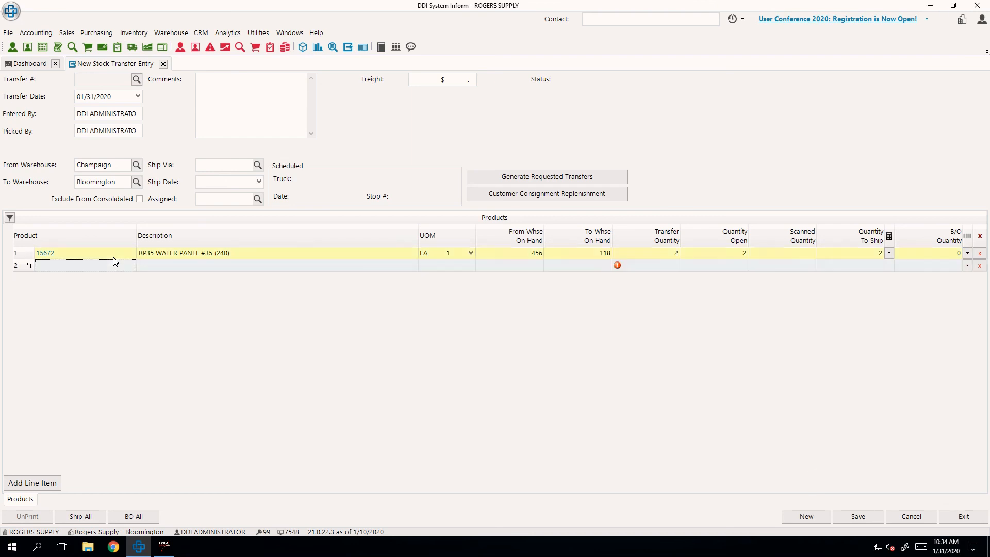
# Add product 18941 with a transfer quantity of 2 and save the stock transfer.
pyautogui.write('18941')
pyautogui.press('Tab')
pyautogui.write('2')
pyautogui.press('Tab')
pyautogui.press('Tab')
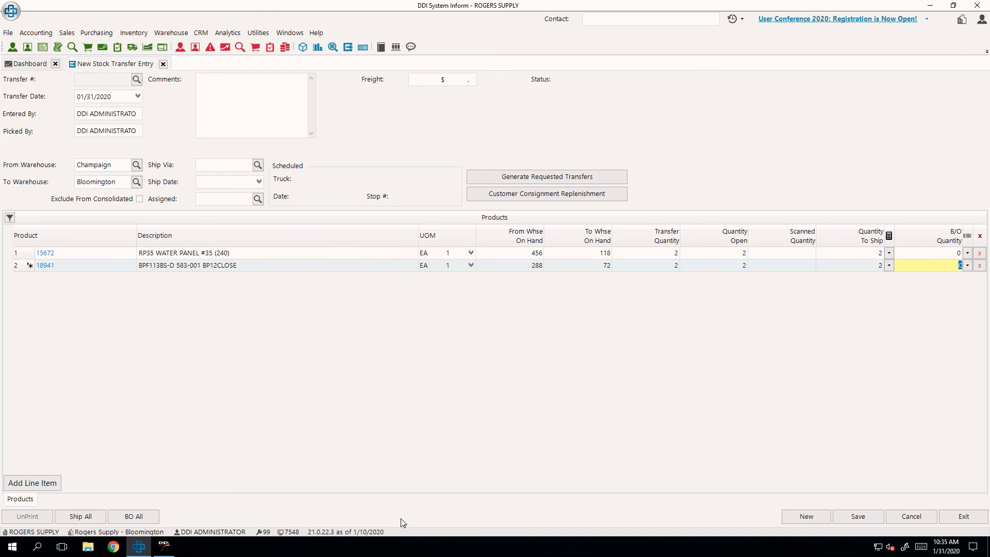
pyautogui.click(866, 524)
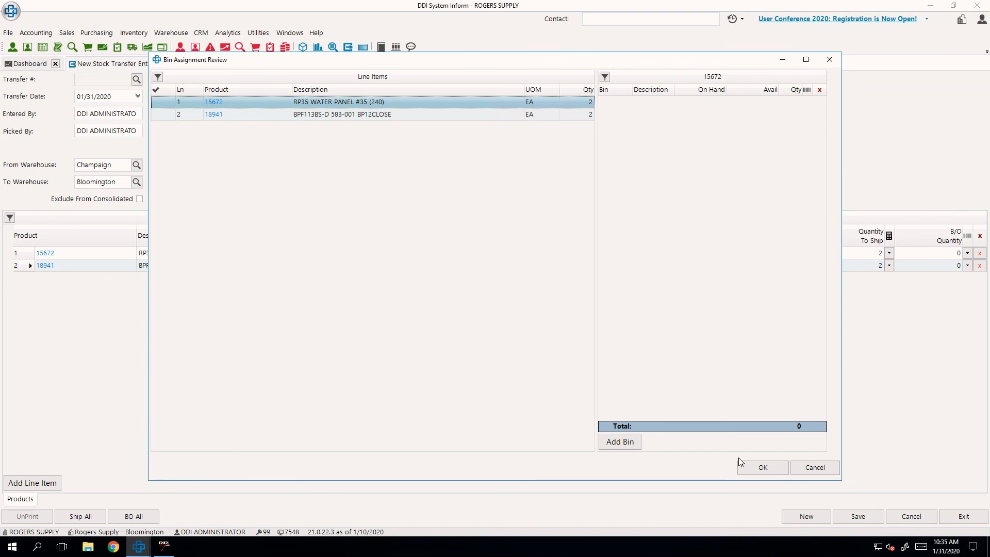
# Assign bin MR0608AA with a quantity of 2 to product 15672 in the bin assignment review.
pyautogui.click(763, 471)
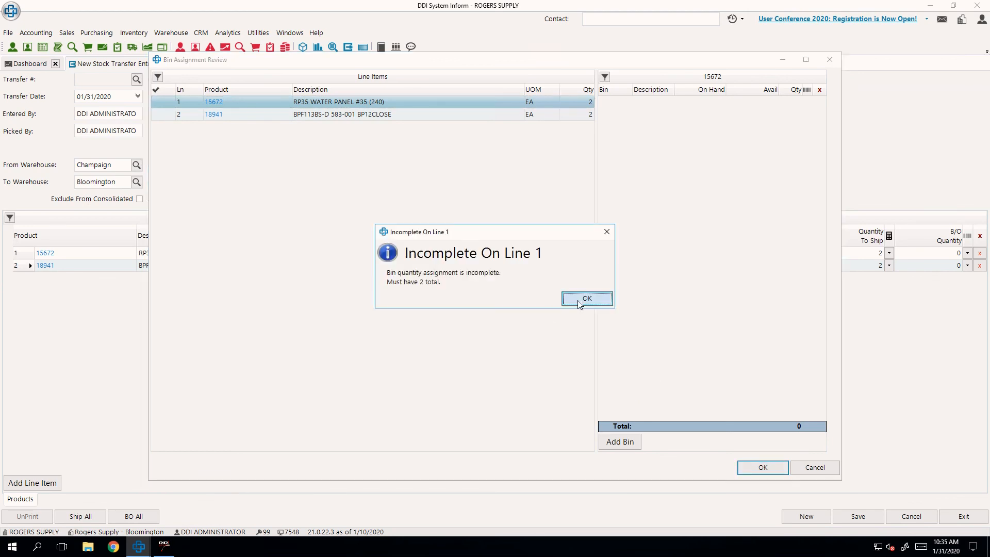
pyautogui.click(607, 233)
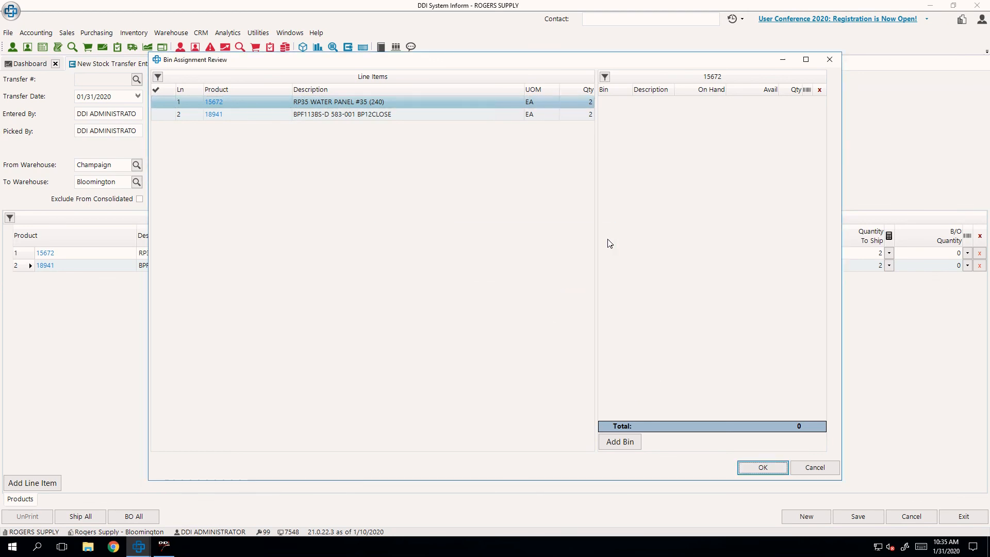
pyautogui.click(487, 101)
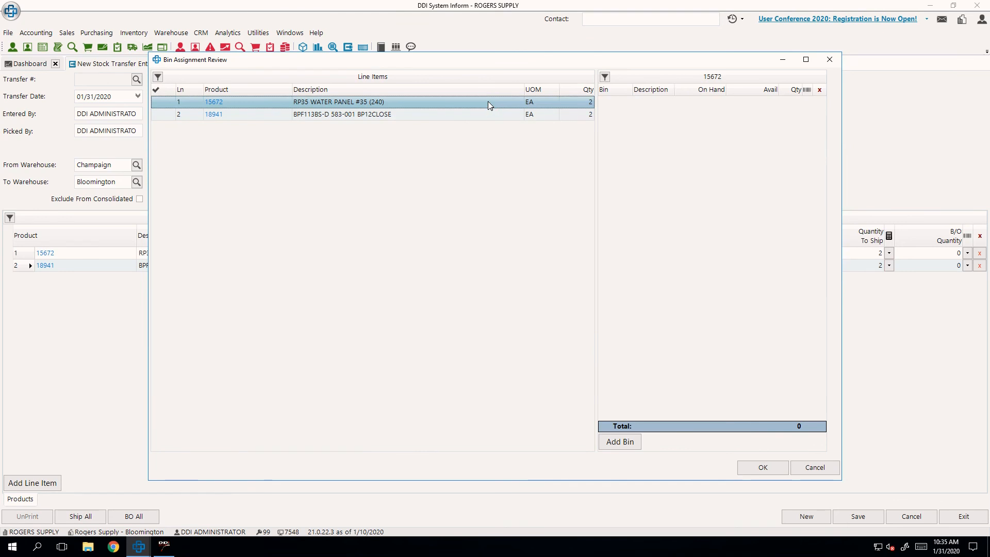
pyautogui.click(626, 441)
pyautogui.click(626, 101)
pyautogui.doubleClick(619, 168)
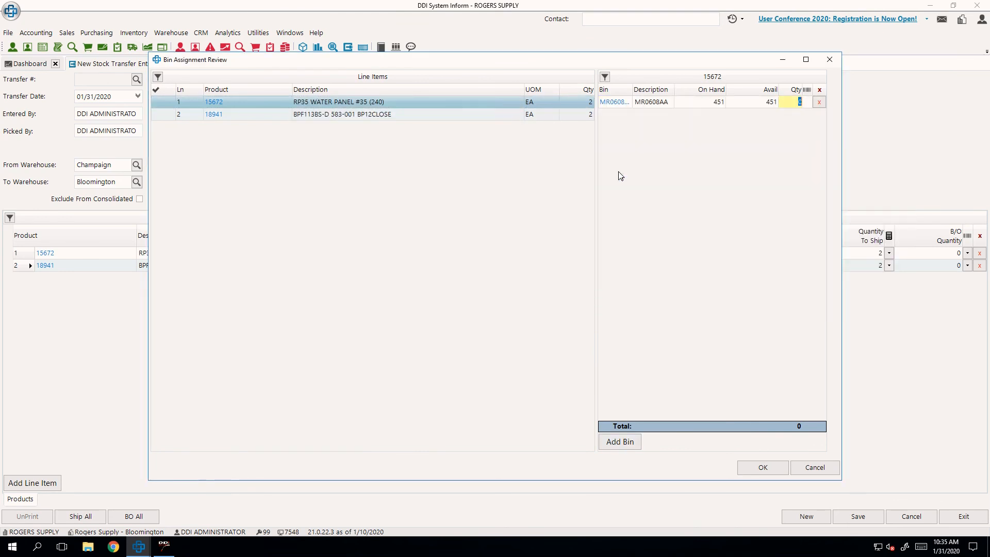
# Assign bin BC1101CF with a quantity of 2 to product 18941 and accept the bin assignments.
pyautogui.click(487, 114)
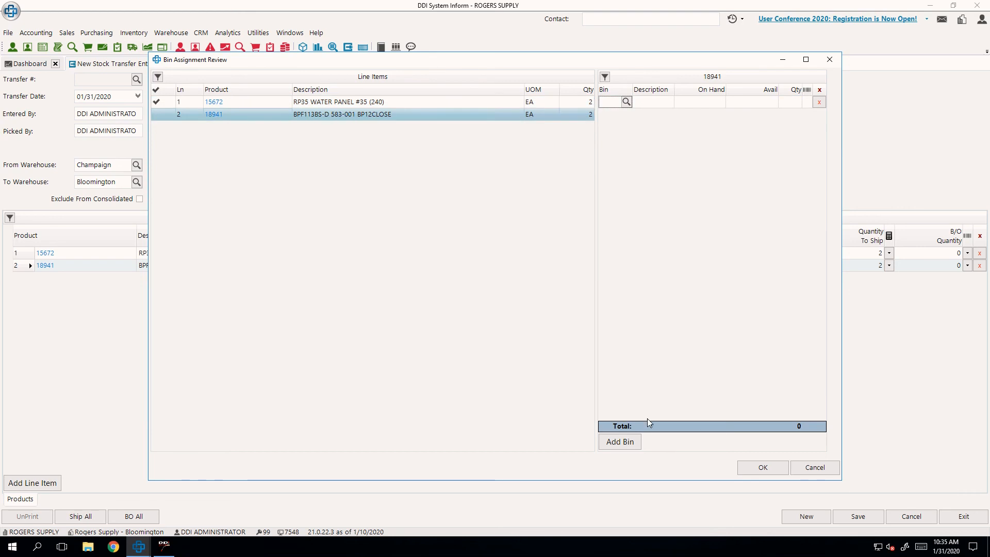
pyautogui.click(626, 101)
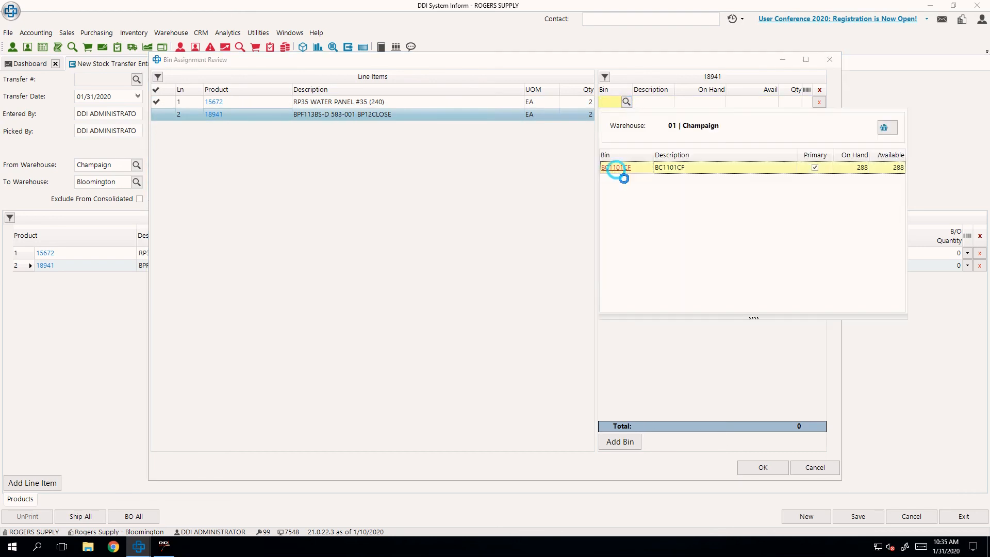
pyautogui.doubleClick(618, 169)
pyautogui.click(347, 100)
pyautogui.click(347, 114)
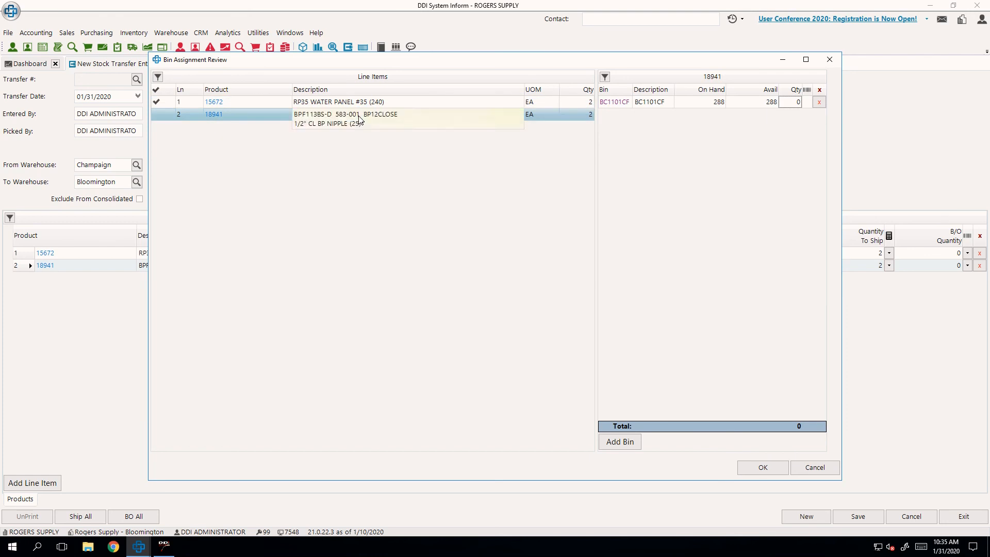
pyautogui.write('2')
pyautogui.press('Return')
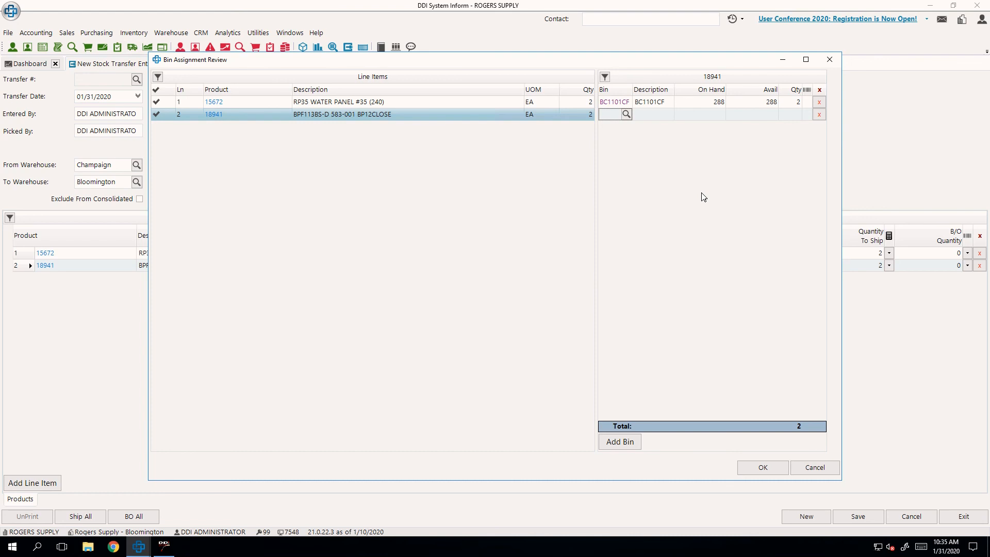
pyautogui.click(767, 469)
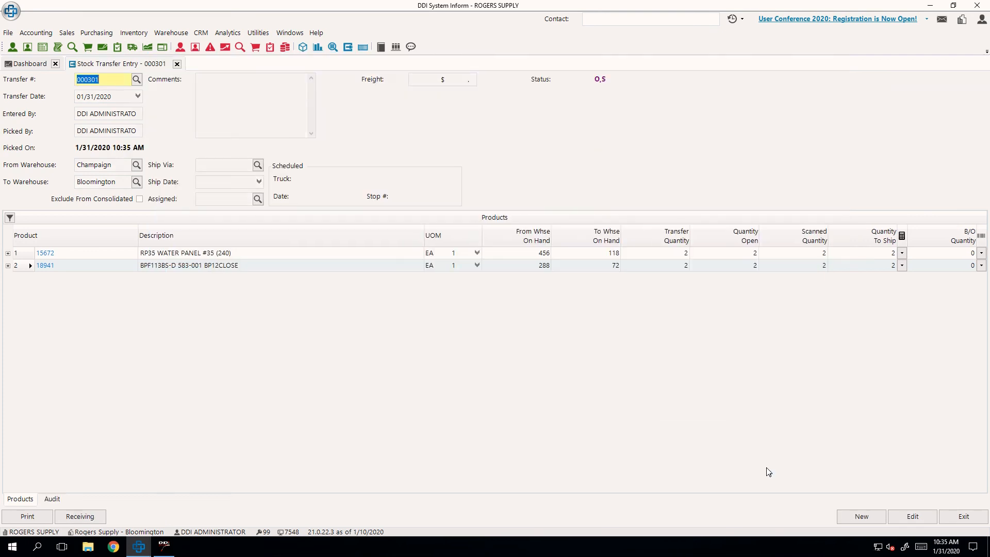
pyautogui.click(201, 253)
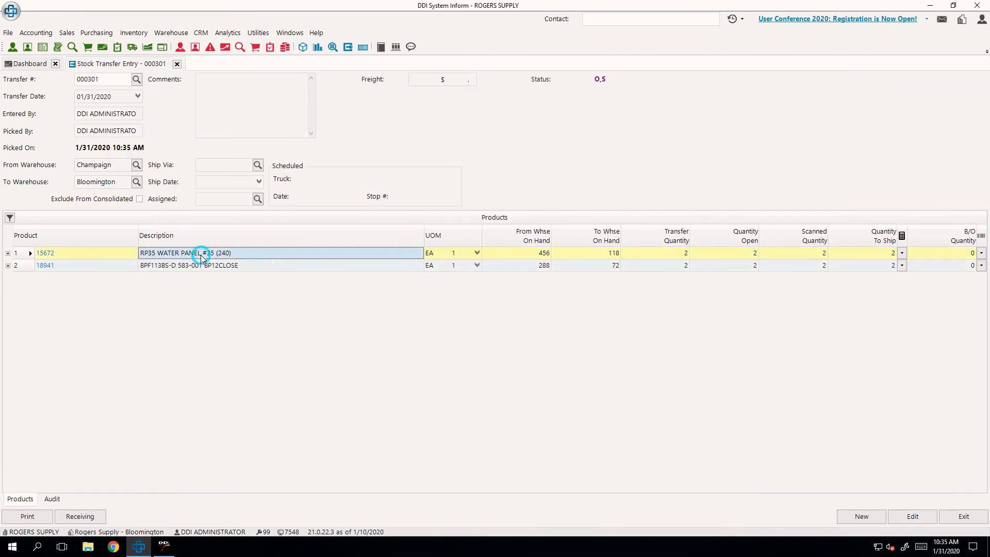
pyautogui.click(233, 267)
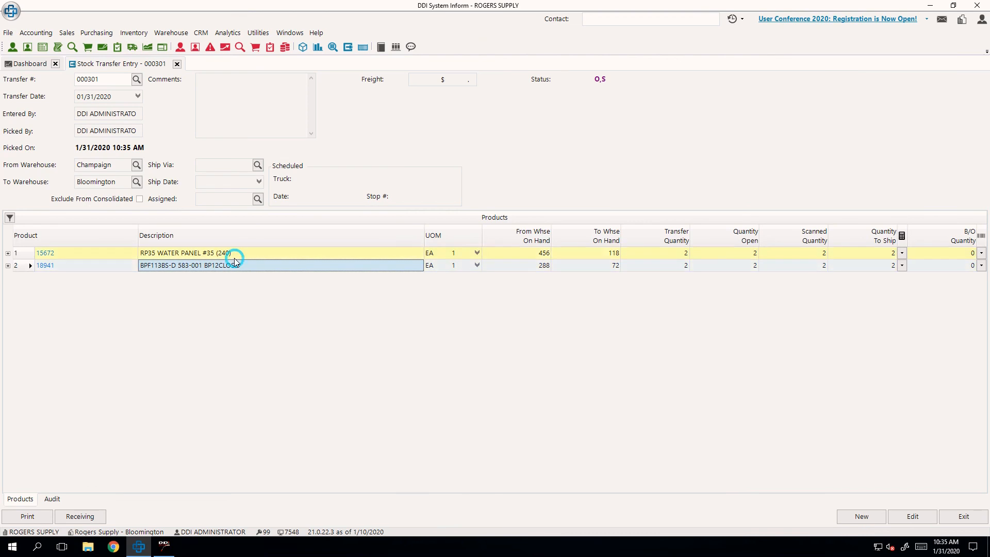
pyautogui.click(232, 254)
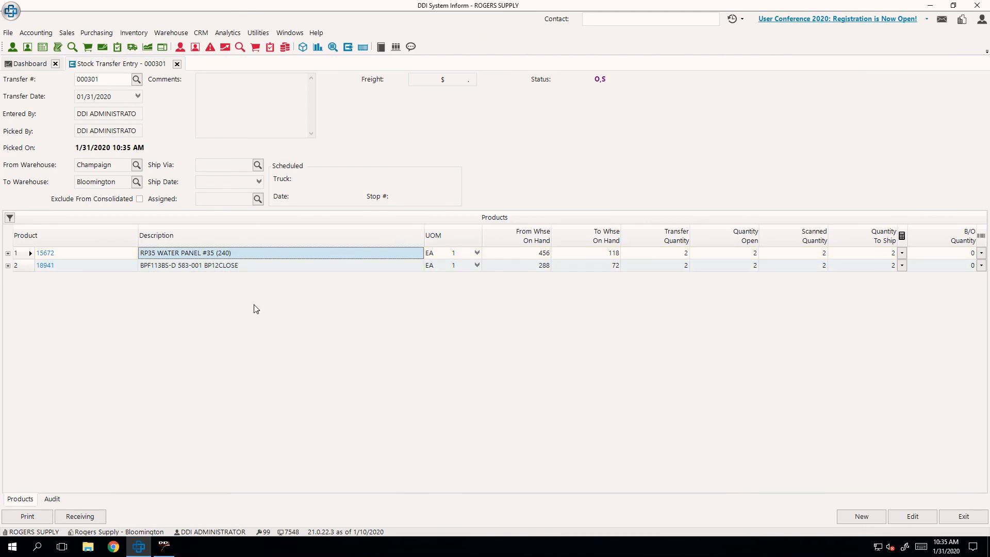
pyautogui.click(8, 265)
# Copy the number of the saved Champaign-to-Bloomington stock transfer.
pyautogui.rightClick(104, 79)
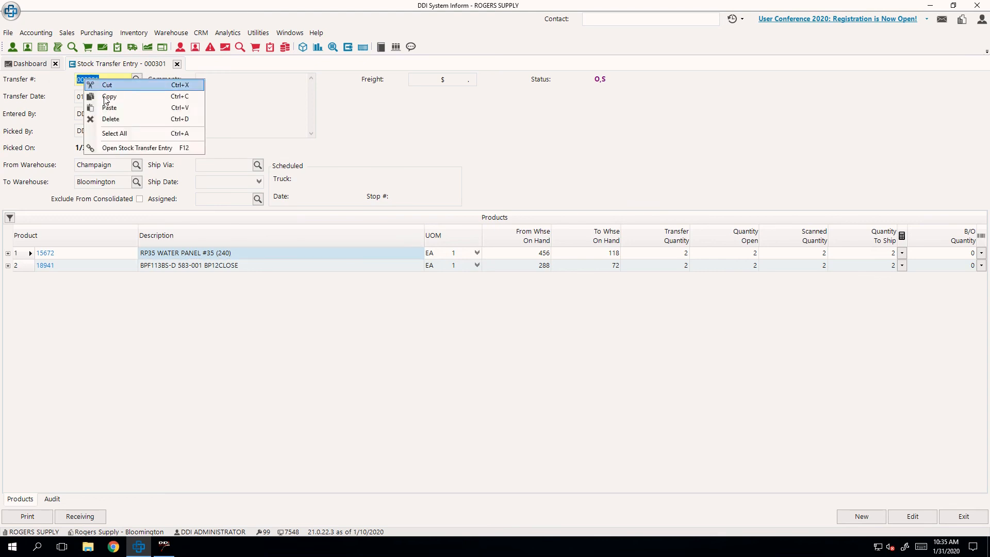
pyautogui.click(108, 95)
pyautogui.click(245, 108)
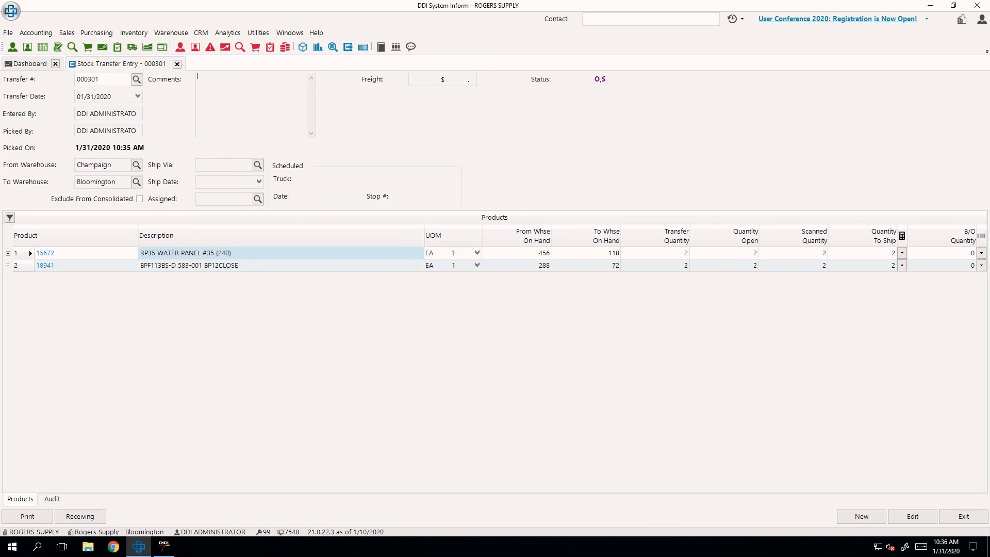
pyautogui.click(426, 369)
# Switch to AccuTerm, open the Bulk Receiver, and move the window clear of the transfer's header.
pyautogui.click(164, 545)
pyautogui.press('Down')
pyautogui.press('Return')
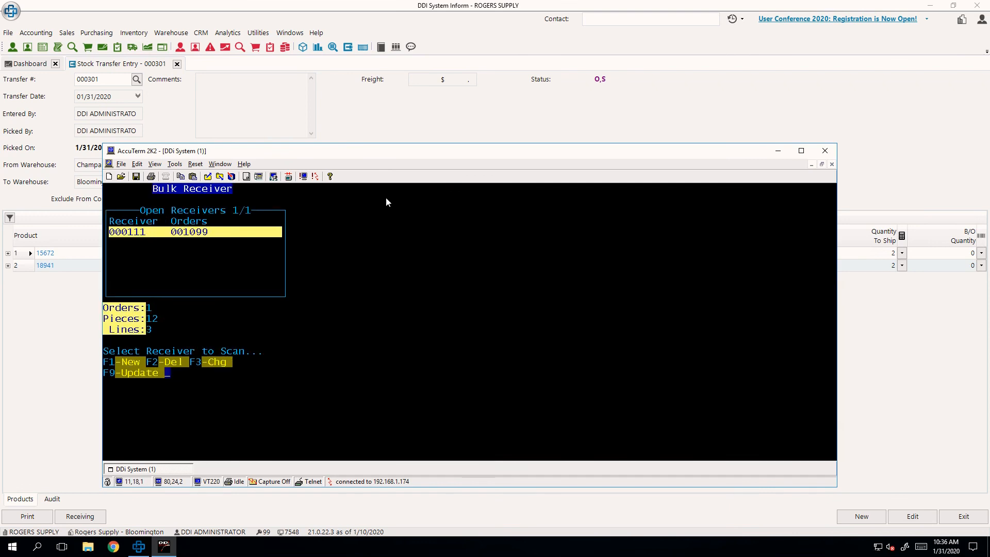
pyautogui.moveTo(428, 156); pyautogui.dragTo(531, 167)
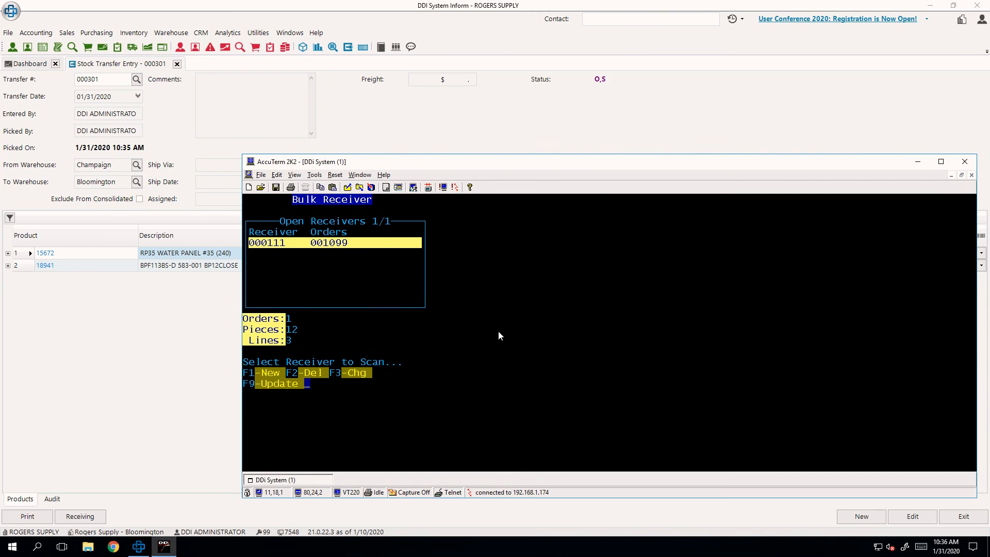
# Create a new bulk receiver for the saved stock transfer's number and start scanning.
pyautogui.press('F1')
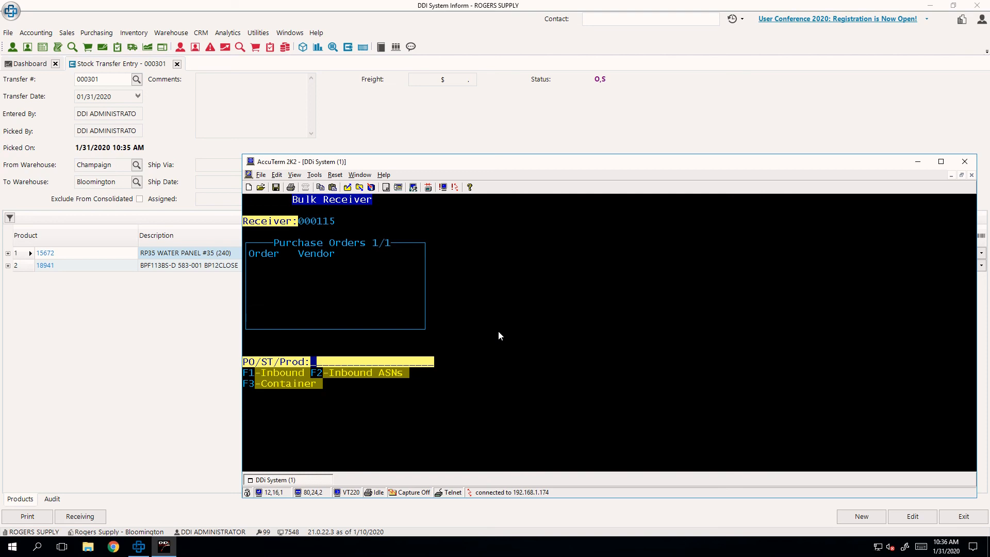
pyautogui.write('000301')
pyautogui.press('Return')
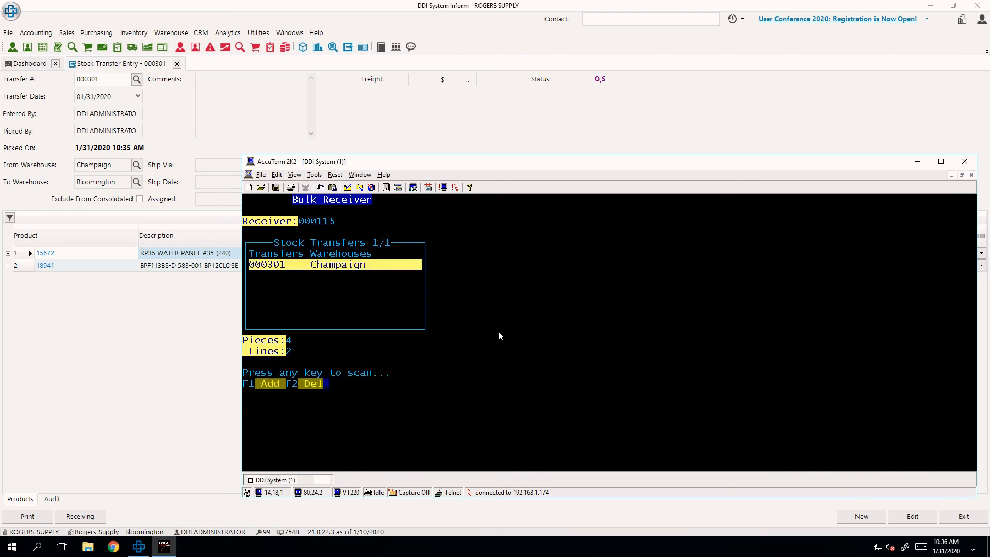
pyautogui.press('Return')
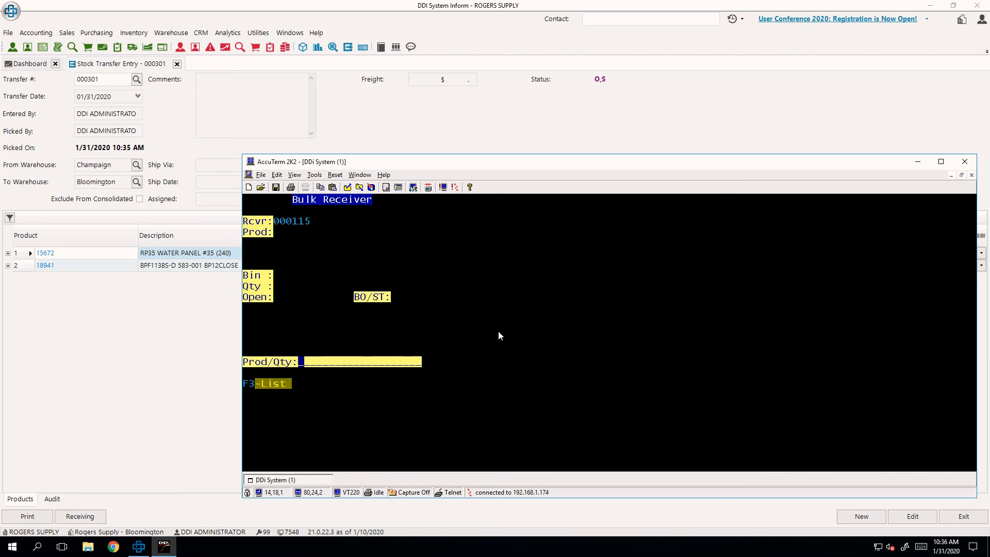
# Receive the full open quantity of product 15672 on the new receiver and leave the scanning screen.
pyautogui.write('15672')
pyautogui.press('Return')
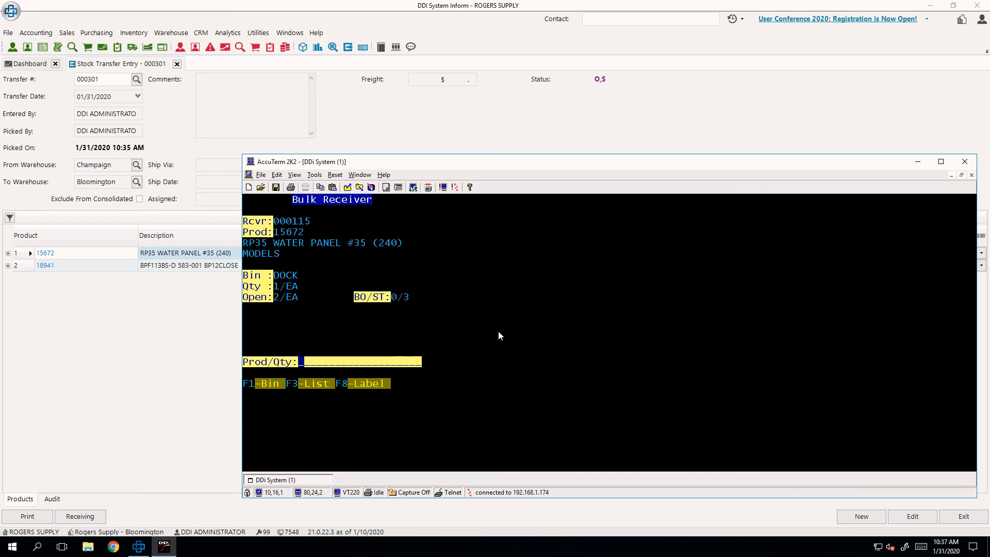
pyautogui.write('1')
pyautogui.press('Return')
pyautogui.press('Escape')
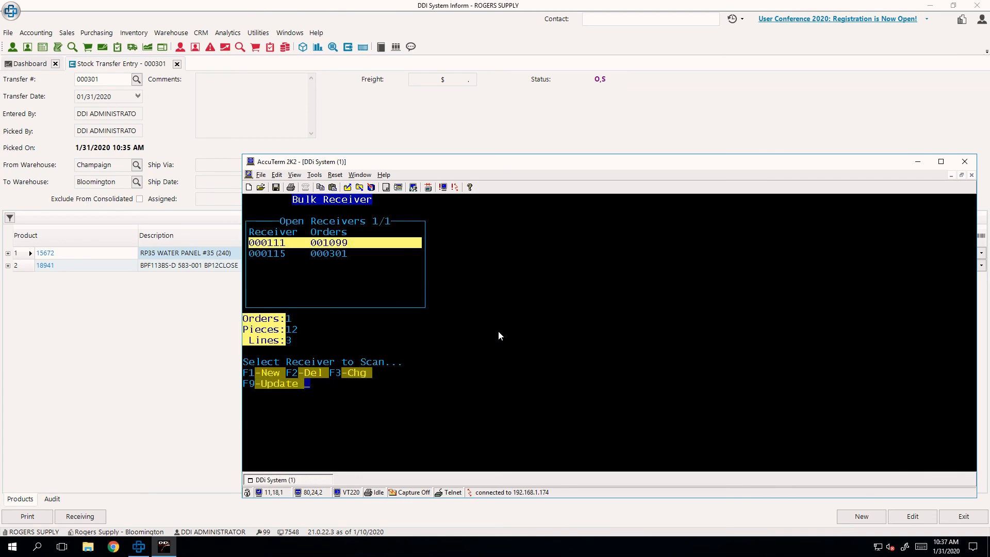
# Start updating the stock transfer's receiver, list its open products, and save out of the list.
pyautogui.press('Down')
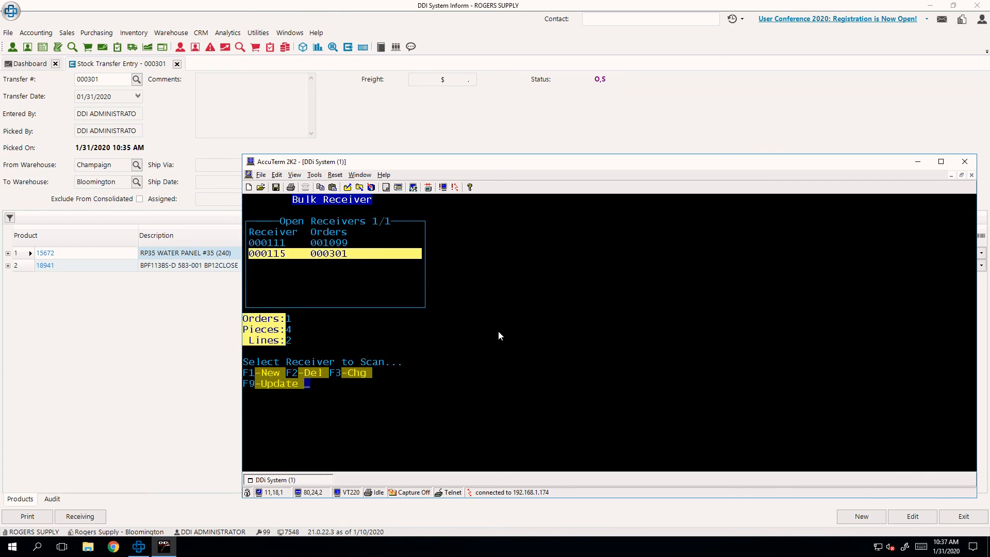
pyautogui.press('Return')
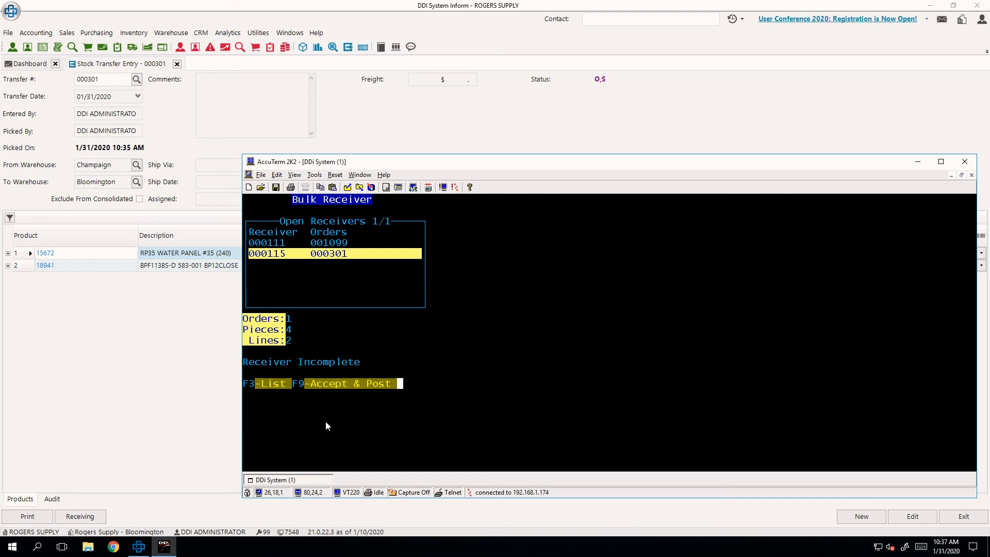
pyautogui.press('F3')
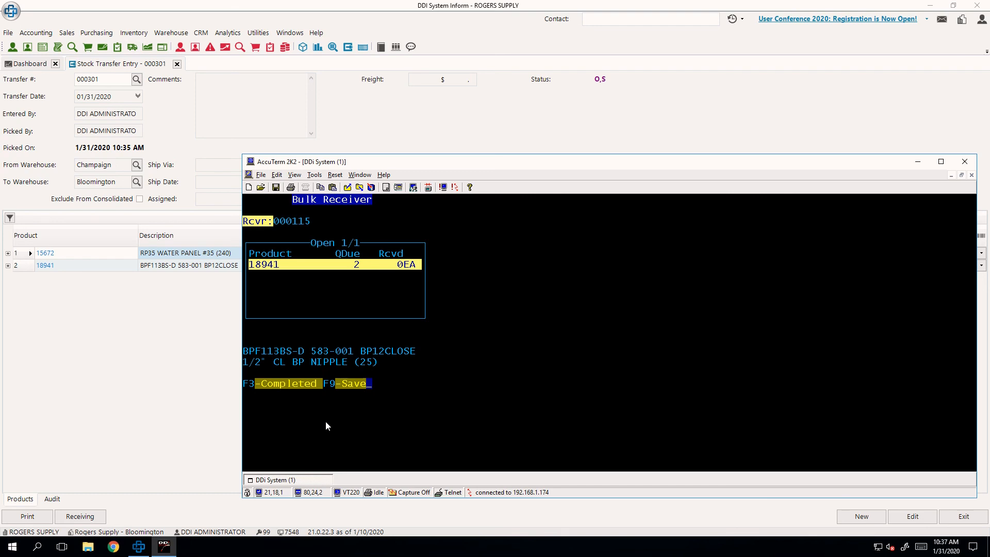
pyautogui.press('F9')
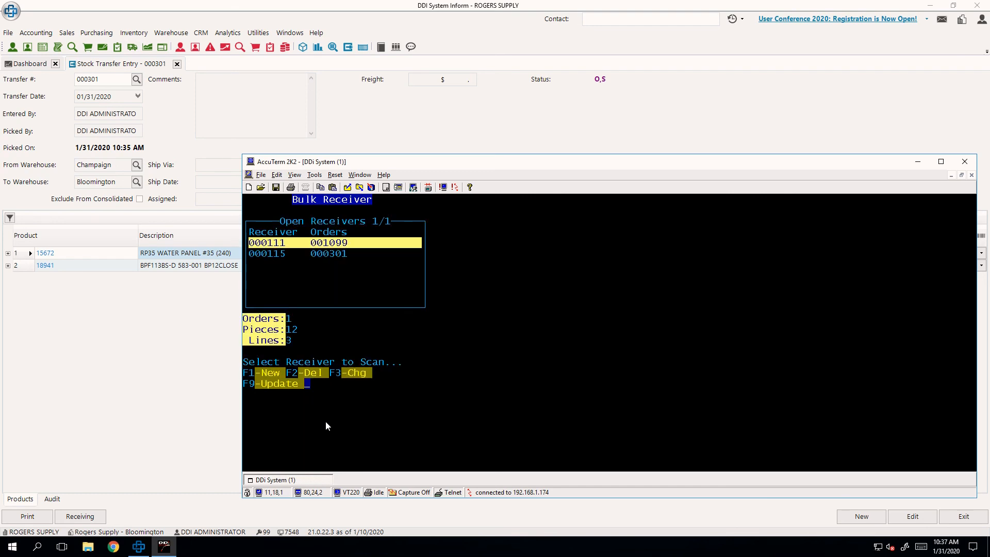
# Reopen the stock transfer's receiver at its scanning screen and return to the open receivers.
pyautogui.press('Down')
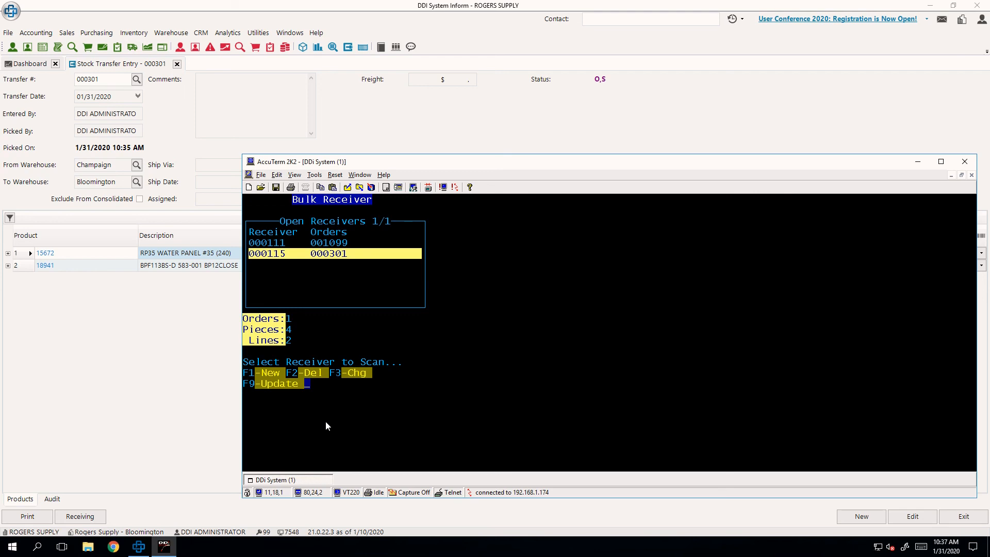
pyautogui.press('Return')
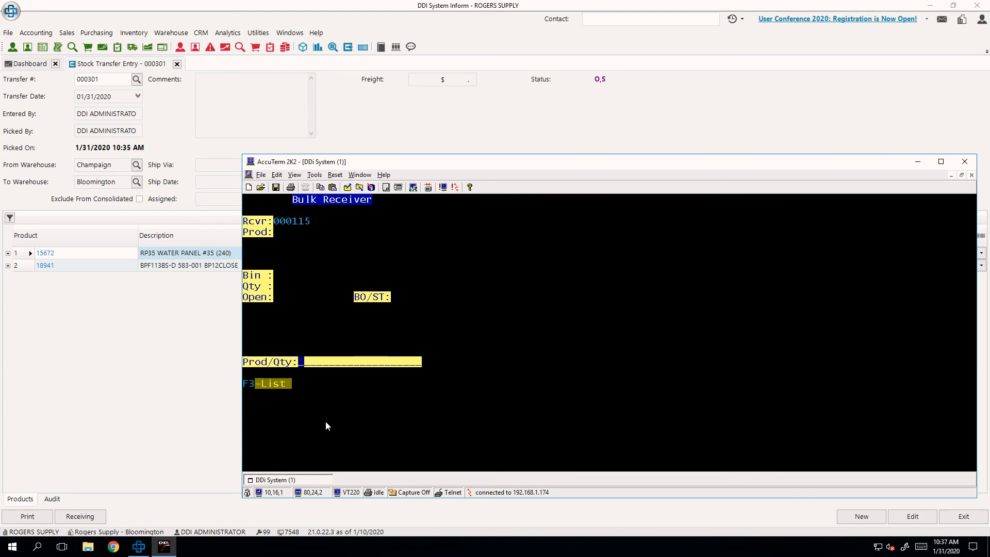
pyautogui.press('Escape')
# Update the stock transfer's receiver, accepting and posting it with product 18941 still unreceived.
pyautogui.press('Down')
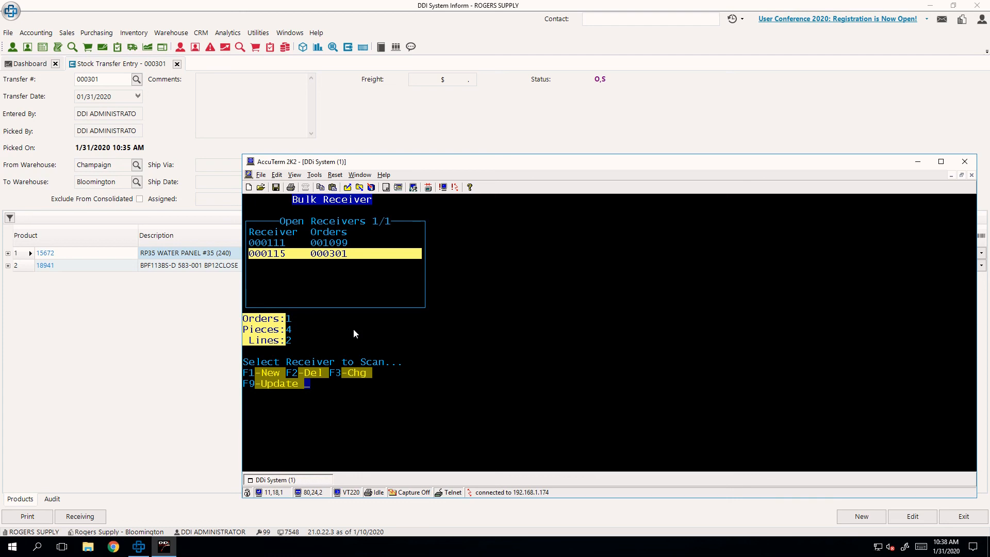
pyautogui.press('F9')
pyautogui.press('F9')
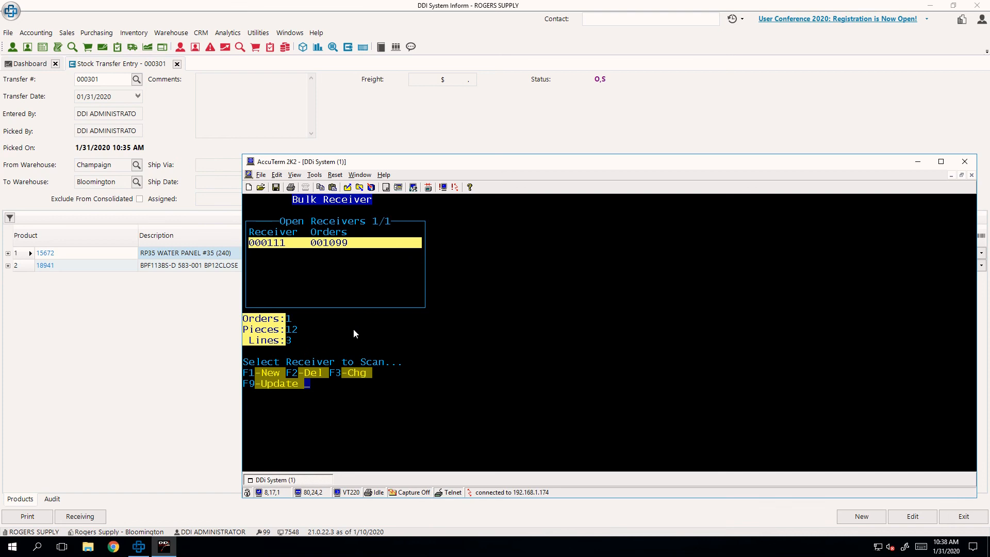
# Switch back to Inform and load the same stock transfer in Stock Transfer Receiving using its copied number.
pyautogui.click(159, 381)
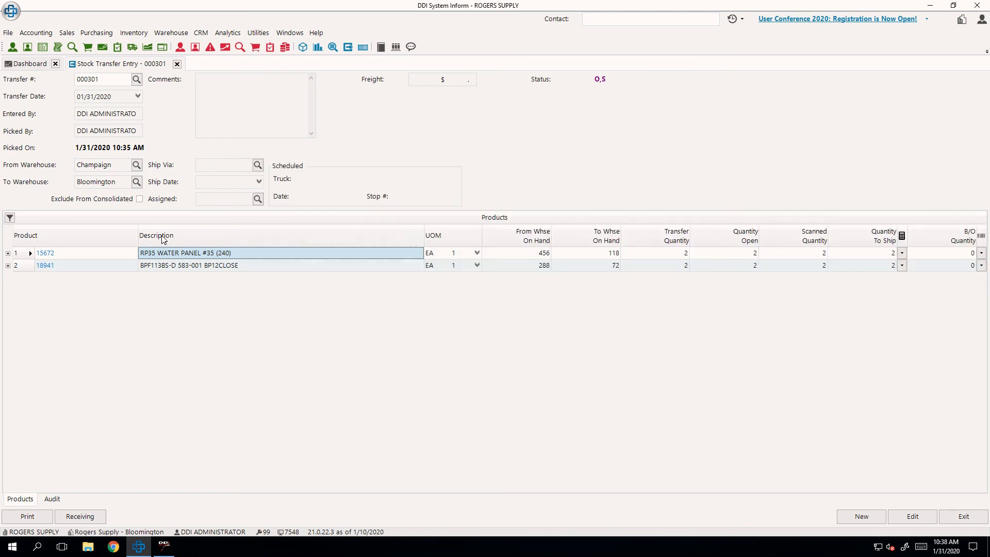
pyautogui.click(110, 79)
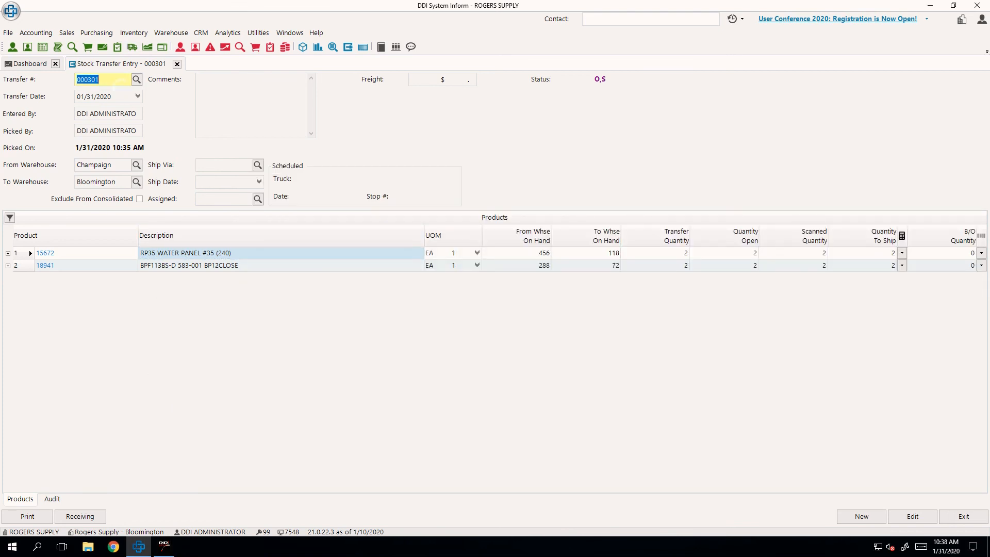
pyautogui.click(129, 36)
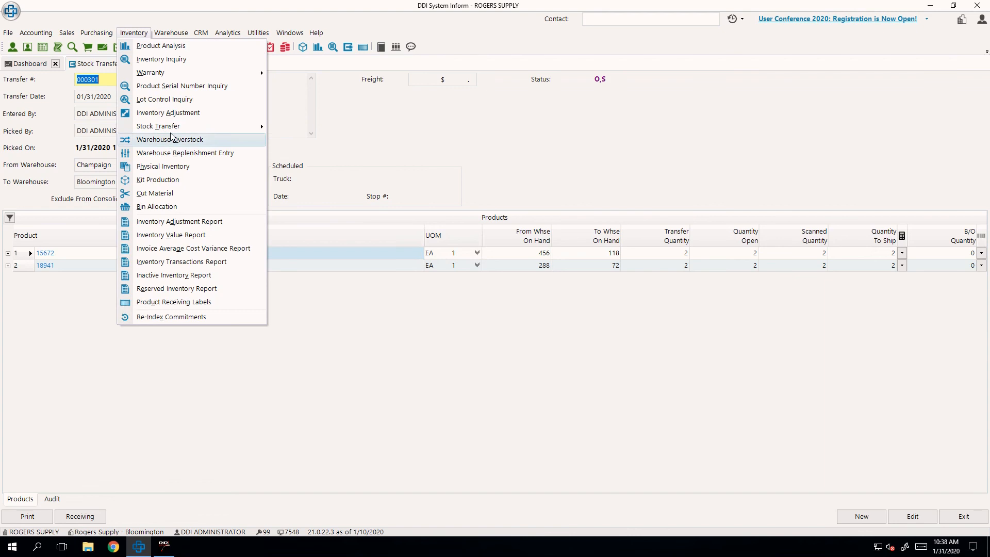
pyautogui.moveTo(171, 132)
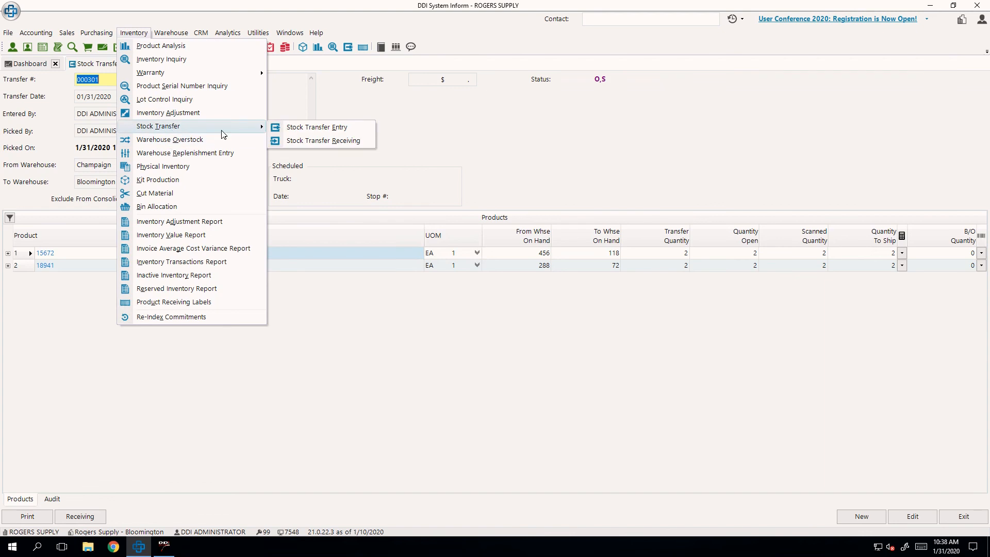
pyautogui.click(342, 141)
pyautogui.hotkey('ctrl', 'v')
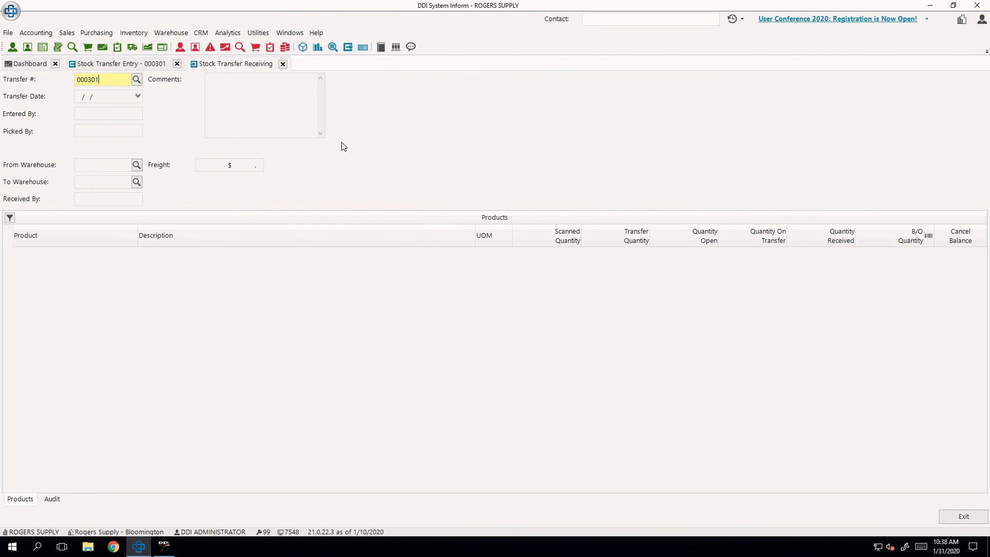
pyautogui.press('Return')
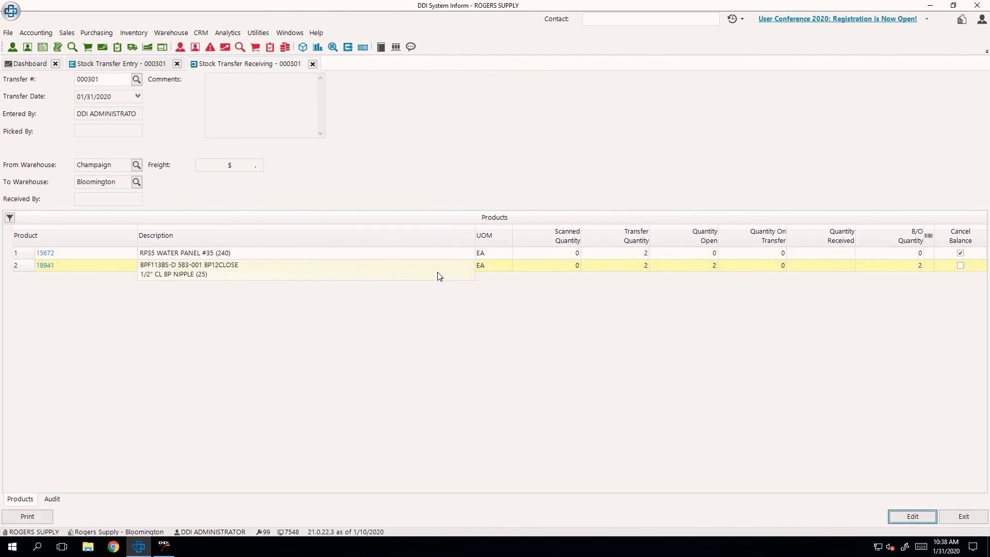
# Start editing the stock transfer receipt and set the quantity received for product 18941 to 2.
pyautogui.click(919, 269)
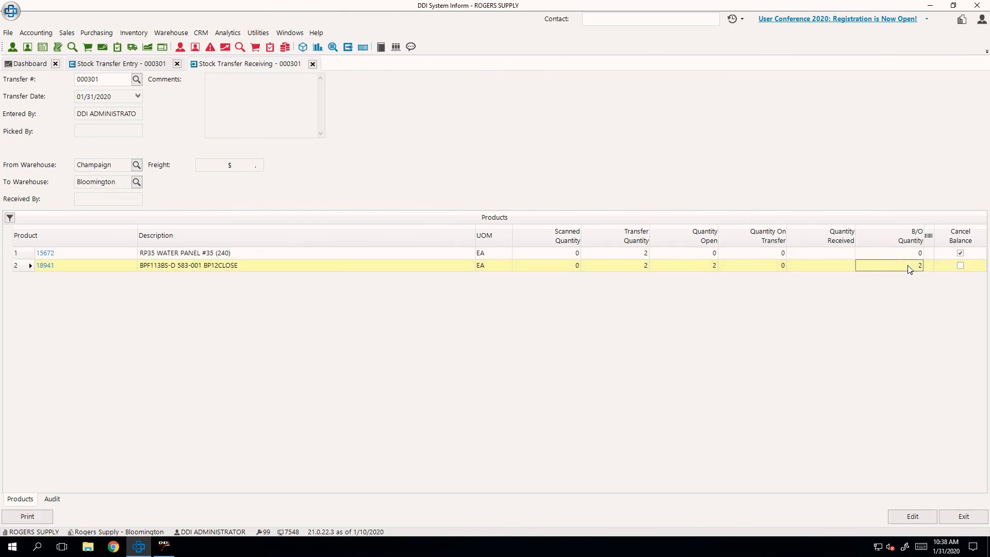
pyautogui.click(850, 269)
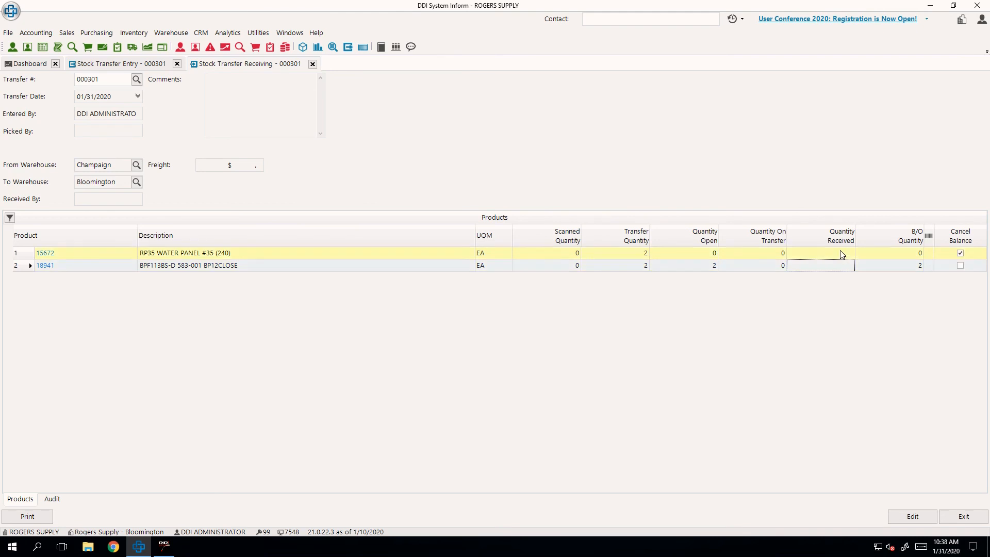
pyautogui.click(911, 515)
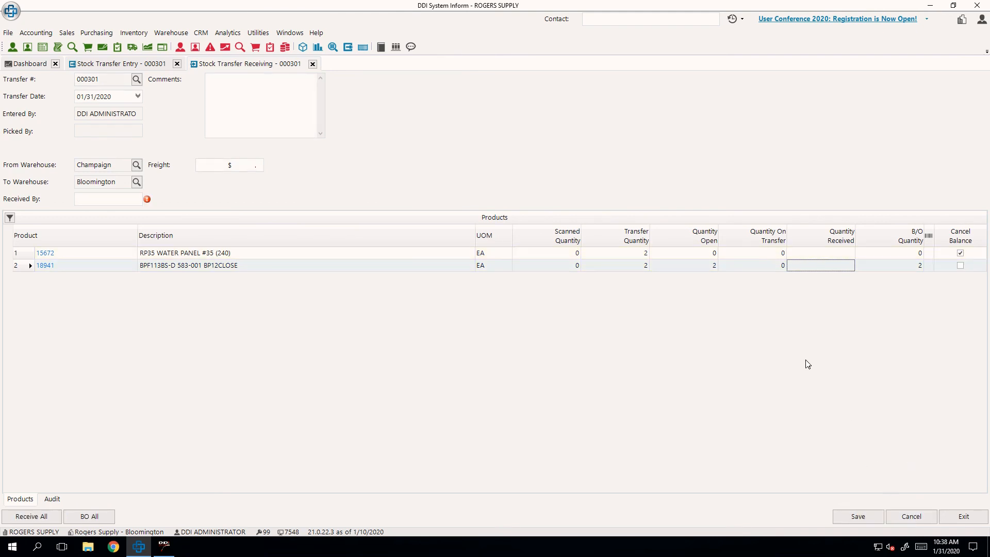
pyautogui.click(809, 269)
pyautogui.write('2')
pyautogui.press('Tab')
# Enter DDI as the person who received the transfer and save the receipt.
pyautogui.click(106, 199)
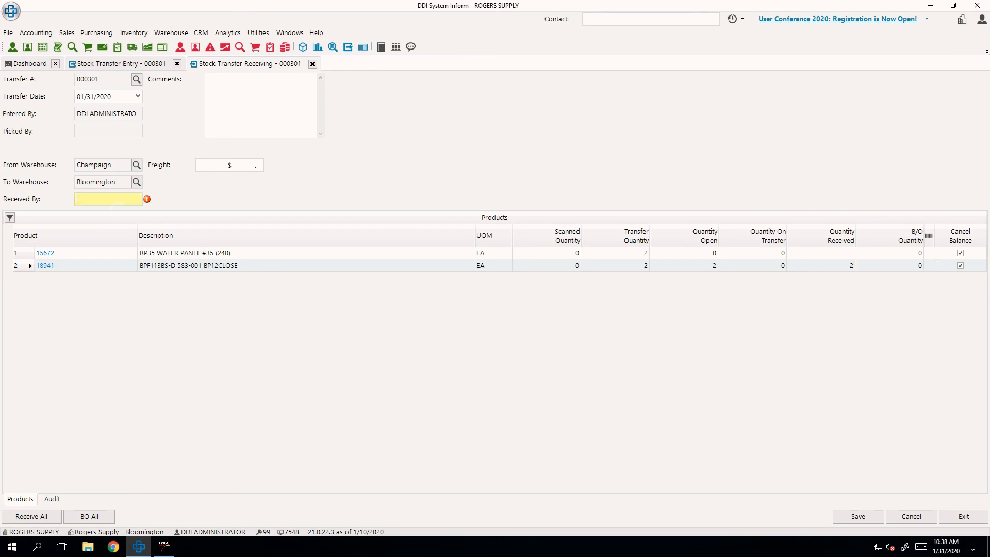
pyautogui.write('DDI')
pyautogui.press('Tab')
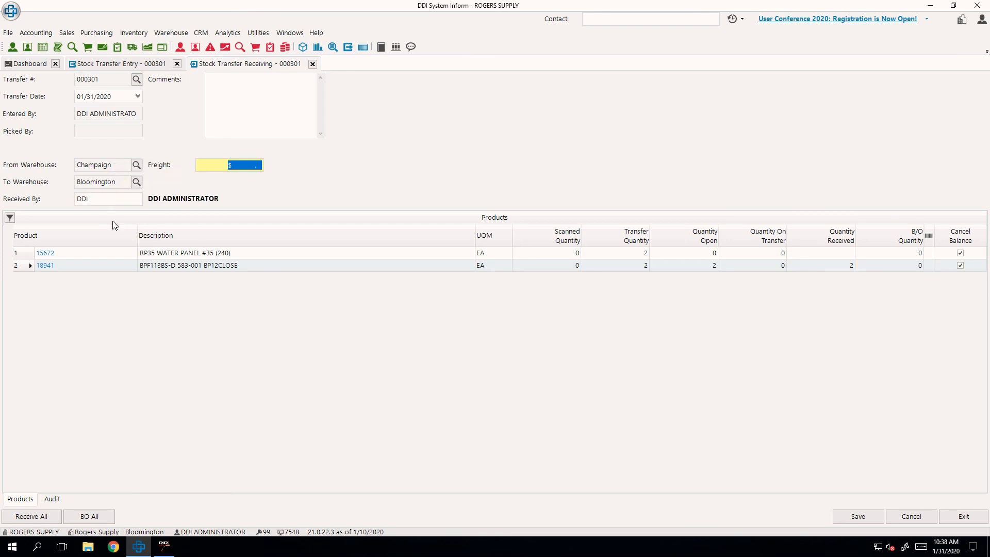
pyautogui.moveTo(118, 207)
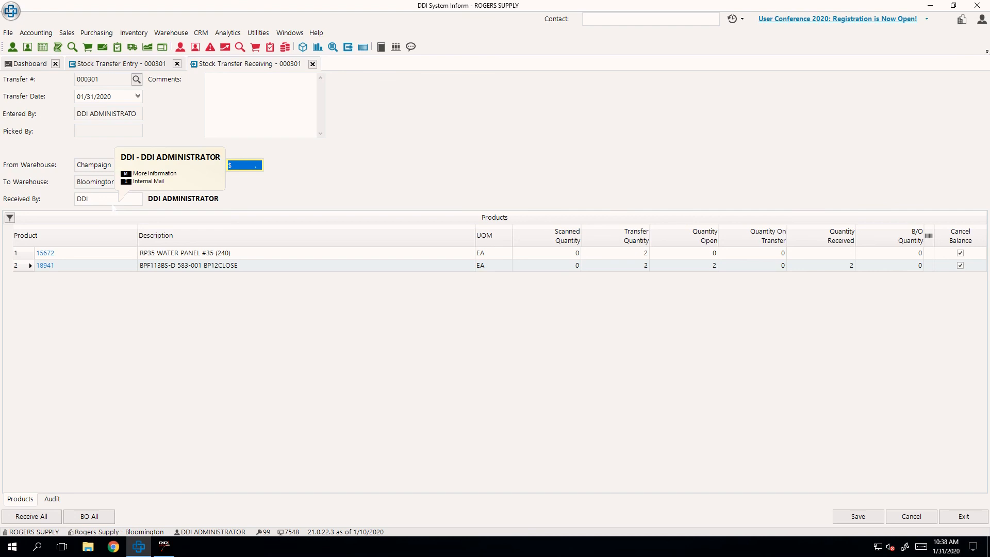
pyautogui.click(868, 517)
pyautogui.click(868, 517)
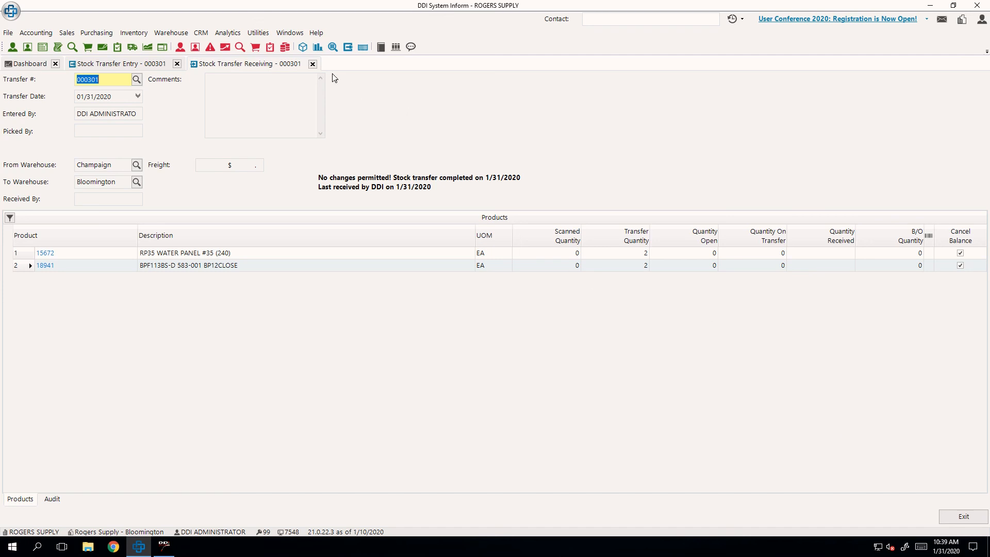
# Close the Stock Transfer Receiving and Stock Transfer Entry screens, switch to AccuTerm, and return to the Inform WMS main menu.
pyautogui.click(313, 64)
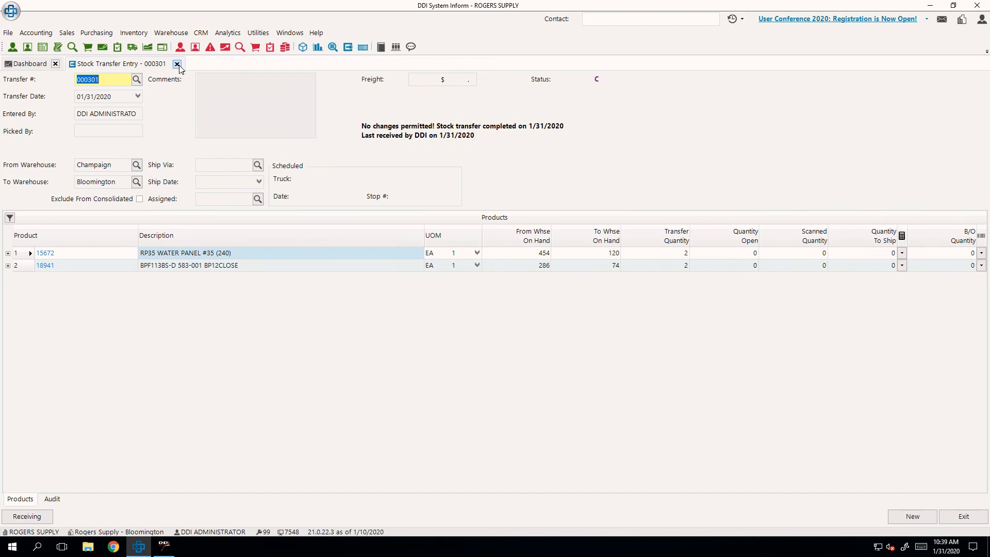
pyautogui.click(177, 64)
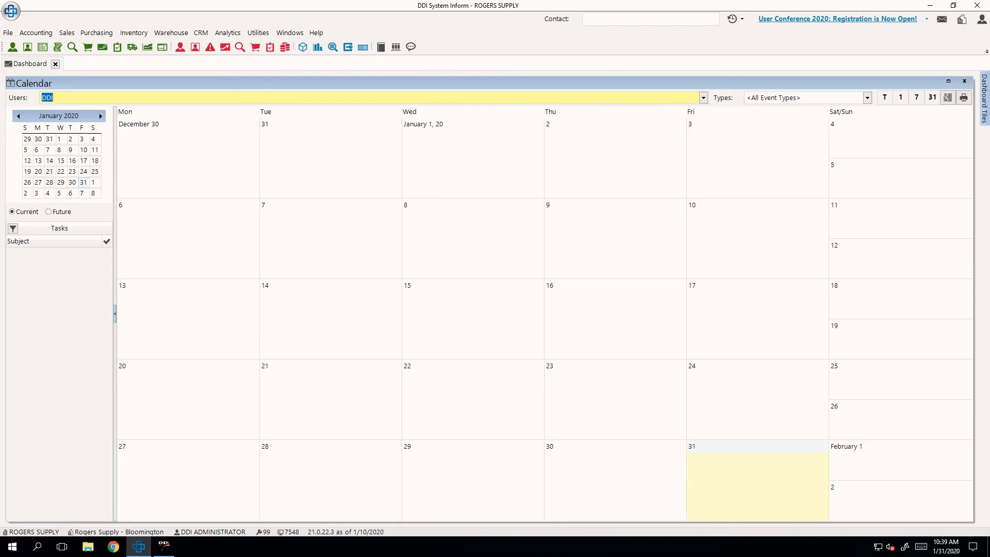
pyautogui.click(171, 550)
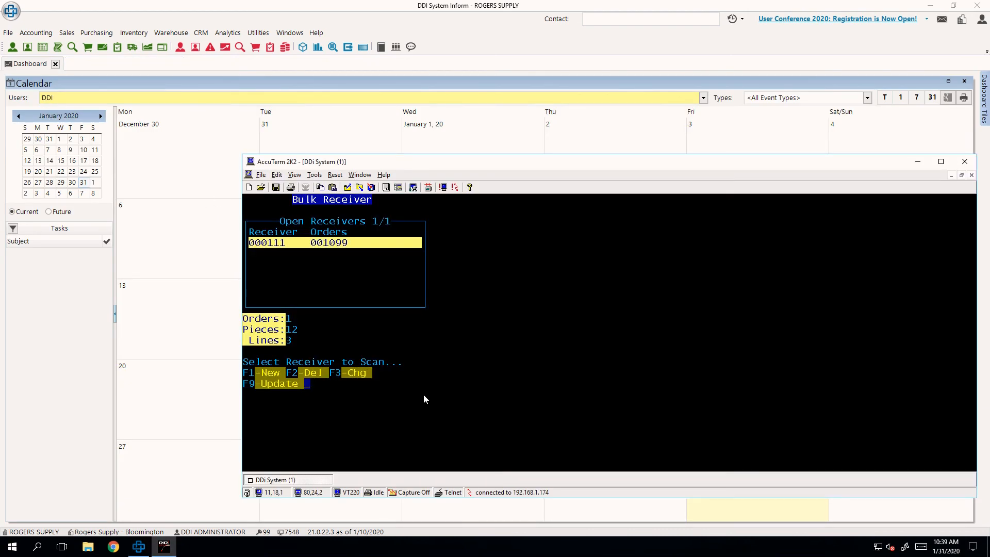
pyautogui.press('Escape')
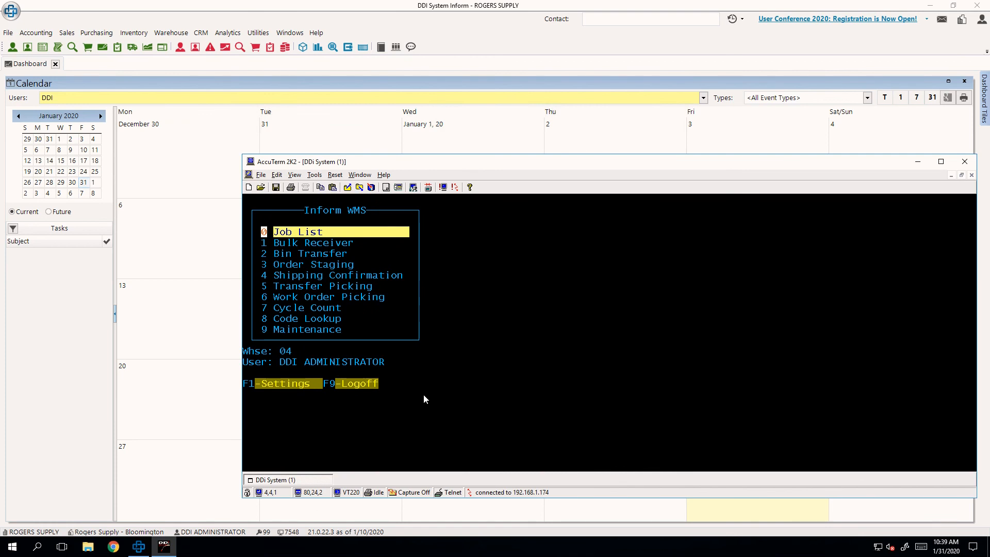
# Open the WMS Cycle Count menu, review its Bin Count and Inventory Adjustment options, and return to the main menu.
pyautogui.press('Down')
pyautogui.press('Down')
pyautogui.press('Down')
pyautogui.press('Down')
pyautogui.press('Down')
pyautogui.press('Down')
pyautogui.press('Down')
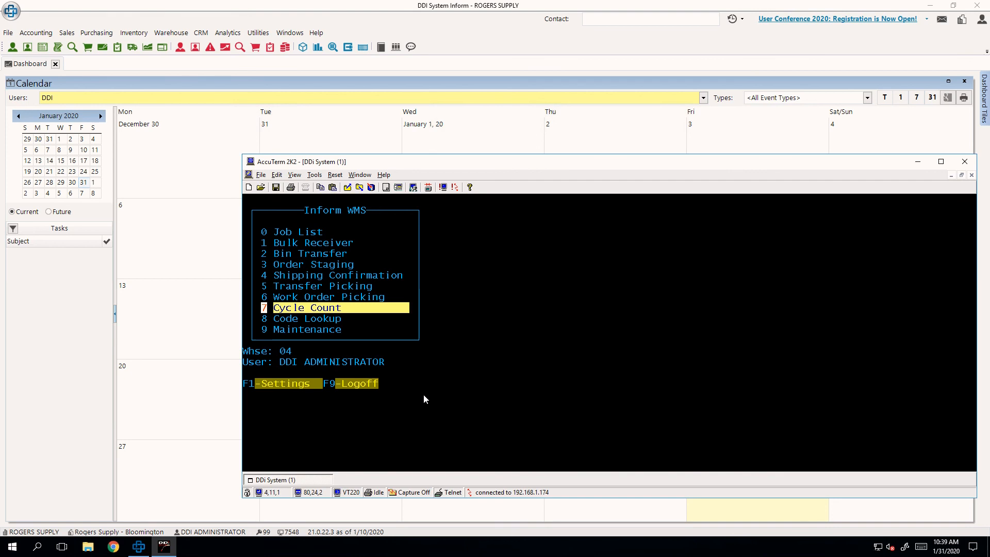
pyautogui.press('Return')
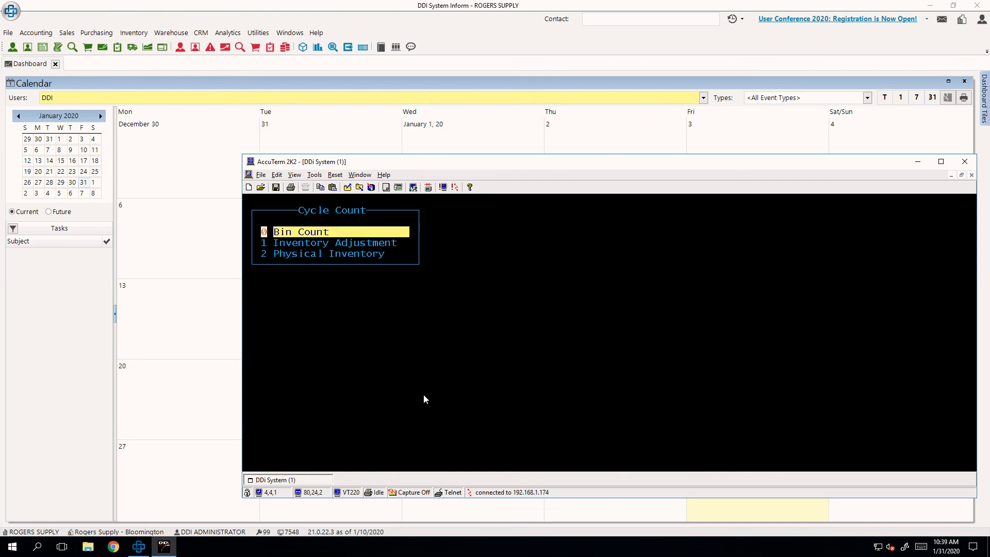
pyautogui.press('Down')
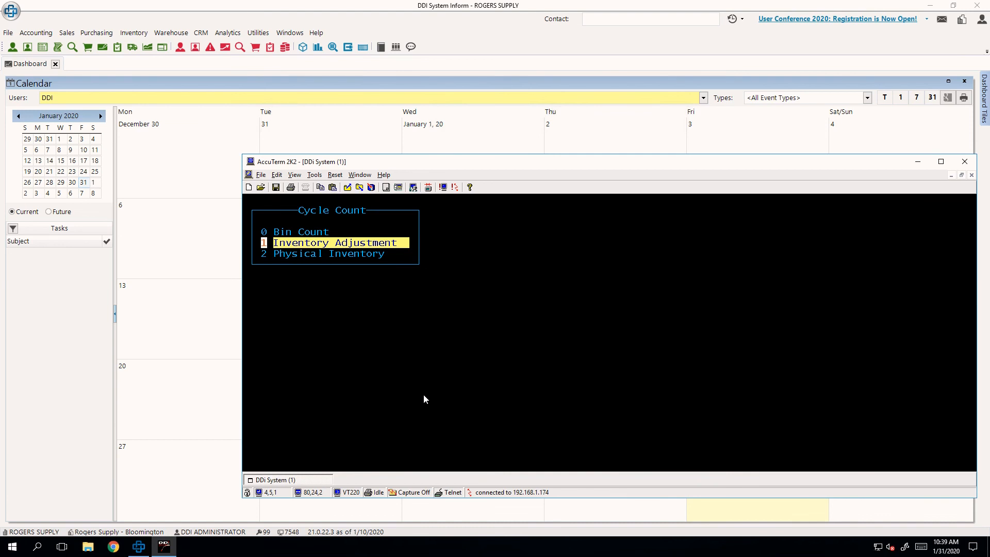
pyautogui.press('Up')
pyautogui.press('Down')
pyautogui.press('Up')
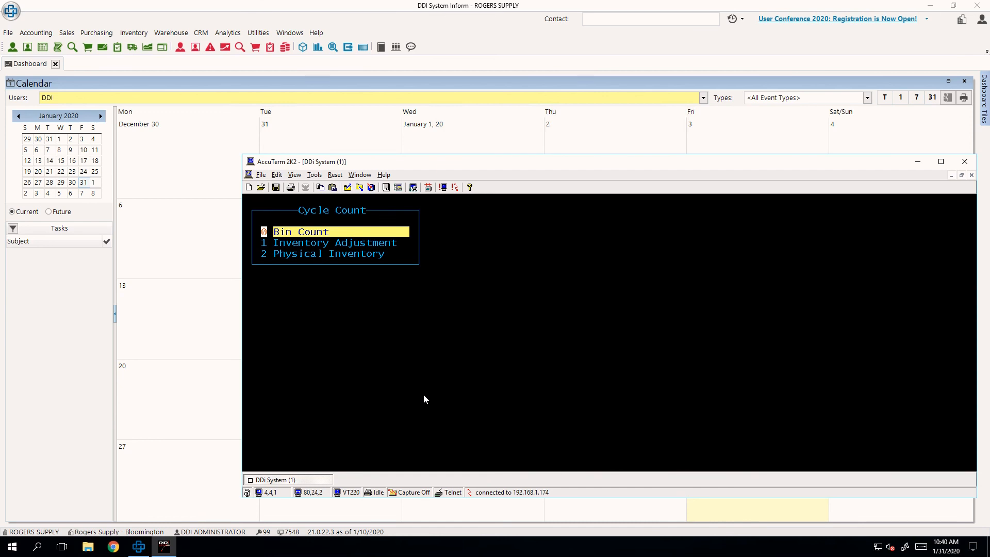
pyautogui.press('Escape')
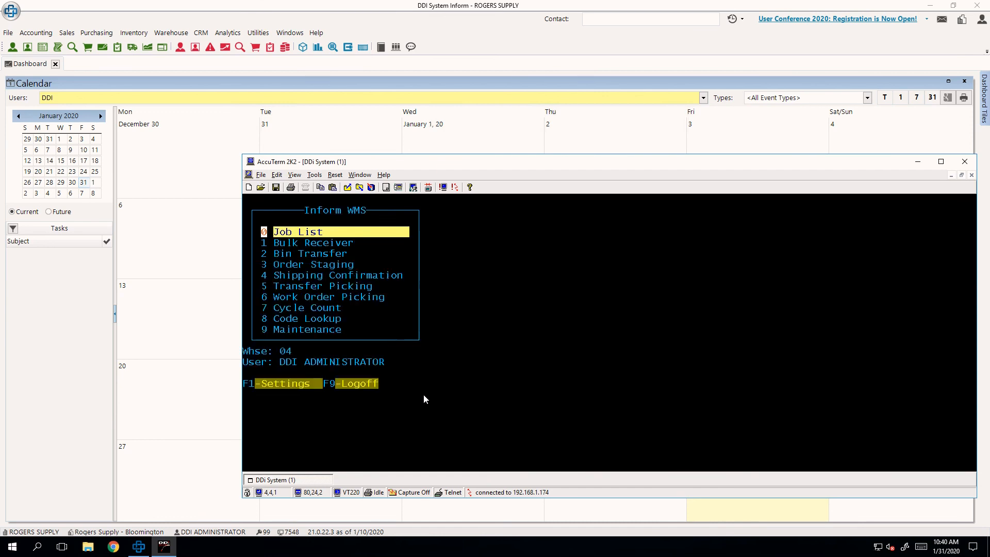
# List the inventory adjustment jobs in the WMS Job List, view the last page, and return to the main menu.
pyautogui.press('Return')
pyautogui.press('Down')
pyautogui.press('Down')
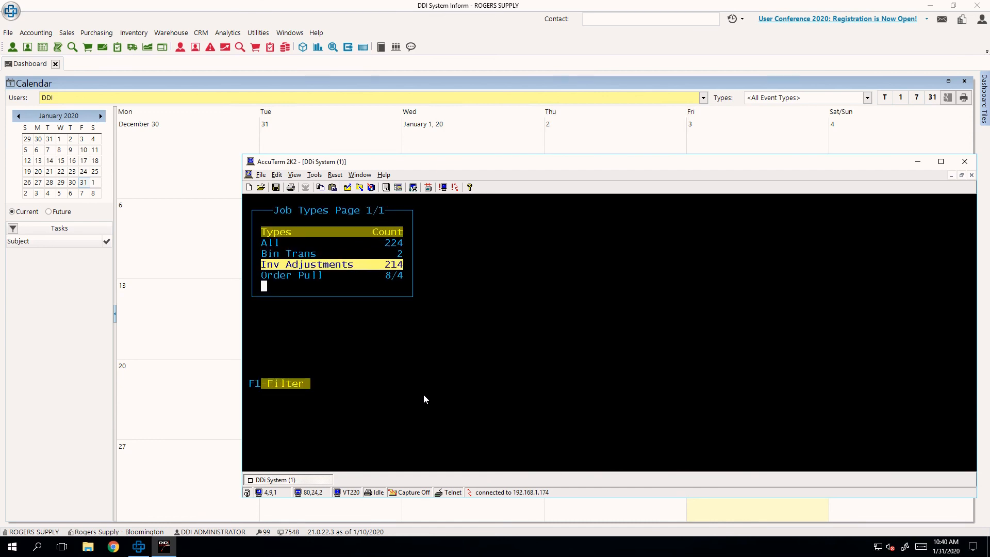
pyautogui.press('Return')
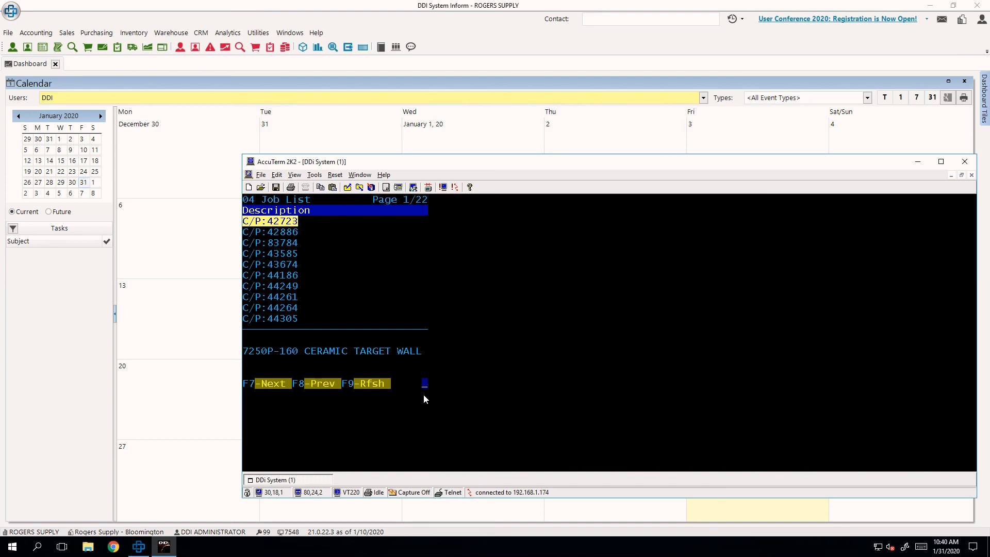
pyautogui.press('Up')
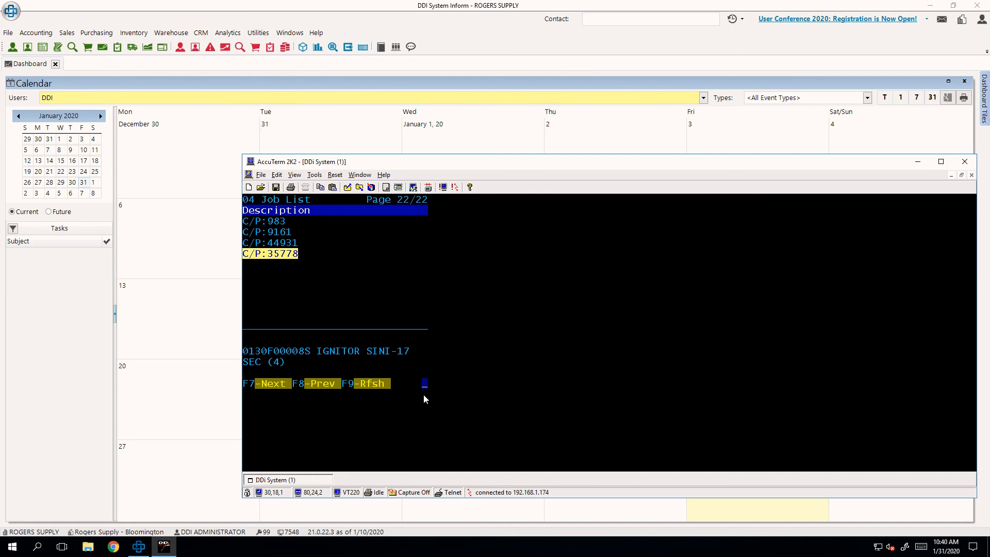
pyautogui.press('Escape')
pyautogui.press('Escape')
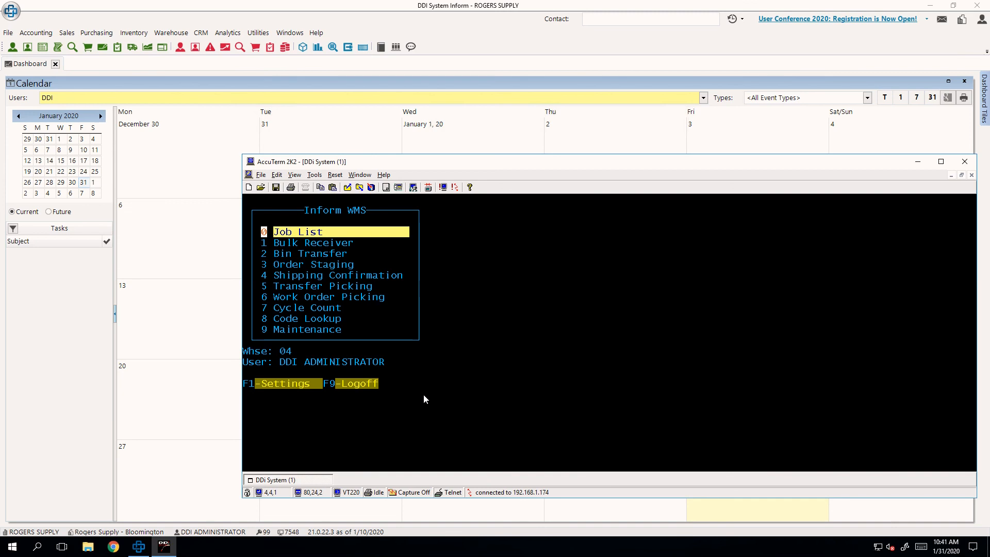
# Open the Inventory Adjustment function from the WMS Cycle Count menu.
pyautogui.press('Up')
pyautogui.press('Up')
pyautogui.press('Up')
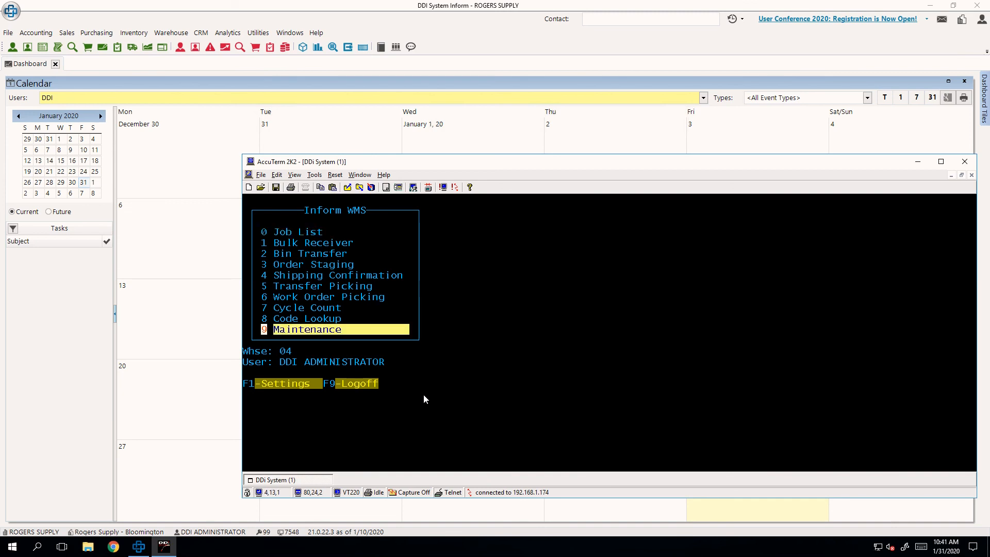
pyautogui.press('Return')
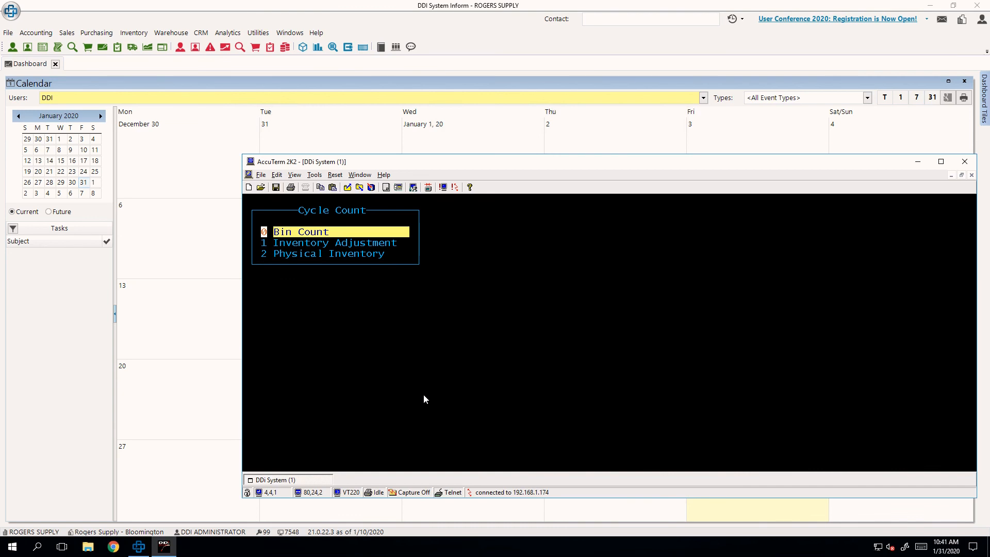
pyautogui.press('Down')
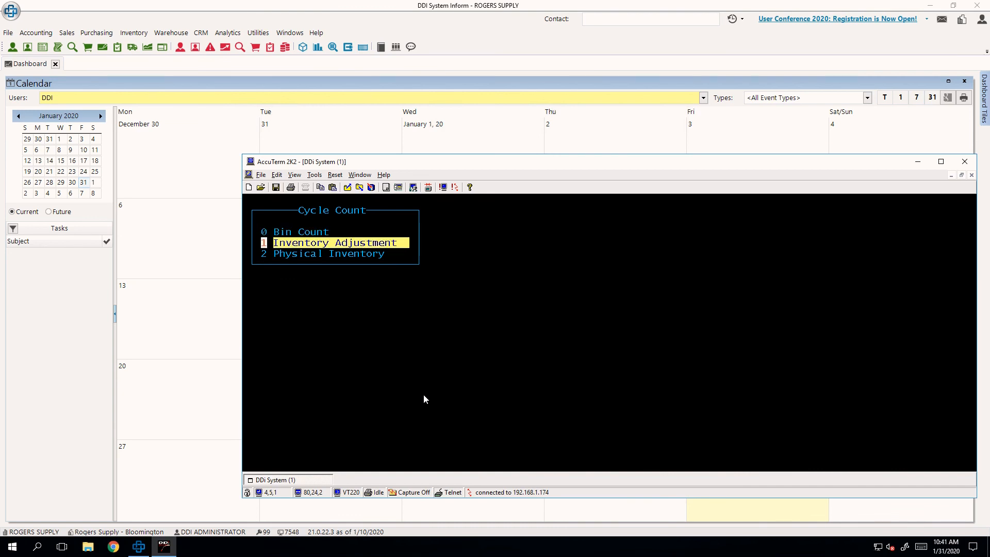
pyautogui.press('Return')
# Load product 18941 into the inventory adjustment and check its total.
pyautogui.write('15')
pyautogui.press('BackSpace')
pyautogui.press('BackSpace')
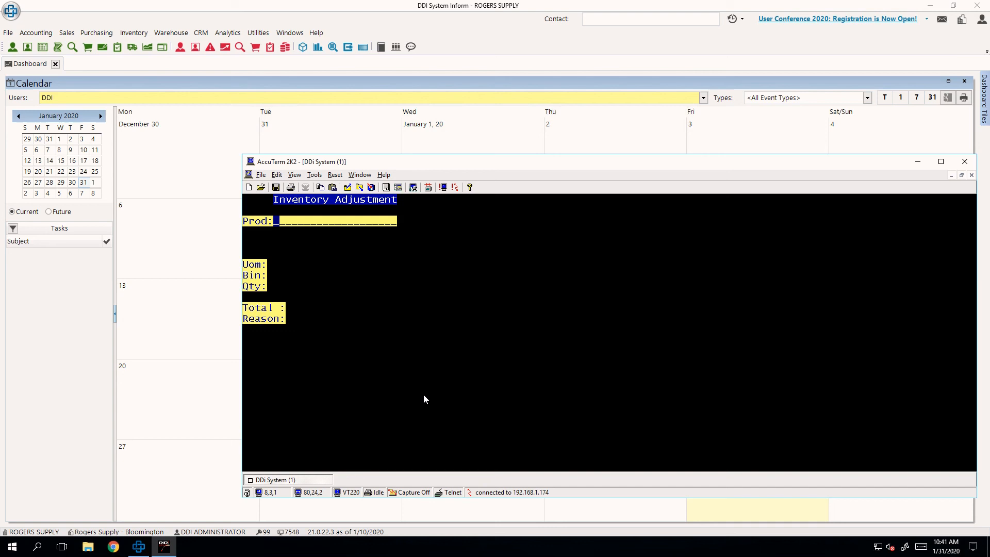
pyautogui.write('18941')
pyautogui.press('Return')
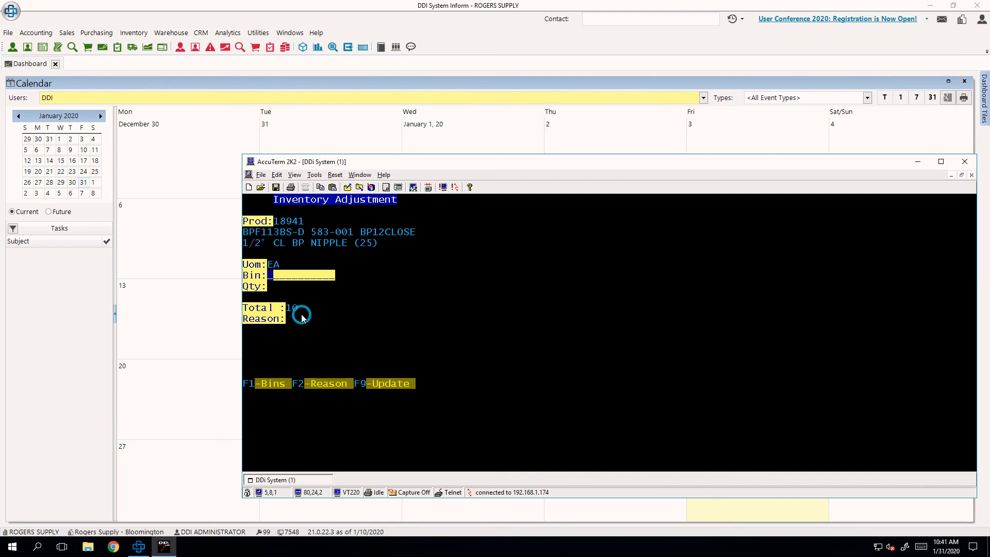
pyautogui.moveTo(299, 311); pyautogui.dragTo(246, 311)
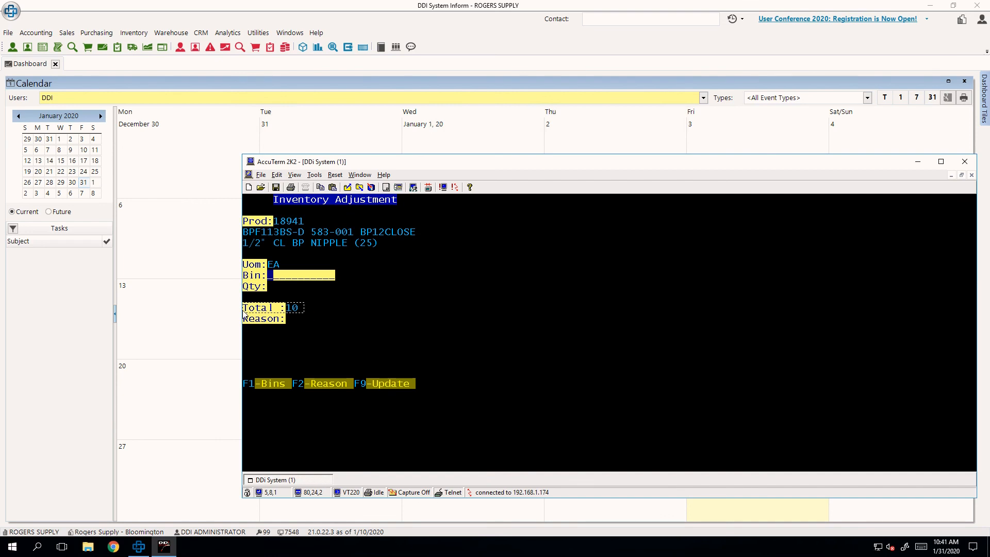
pyautogui.click(327, 323)
# List the bins of product 18941 and check the counted quantities for DOCK, SHIP and XFEROUT.
pyautogui.press('F1')
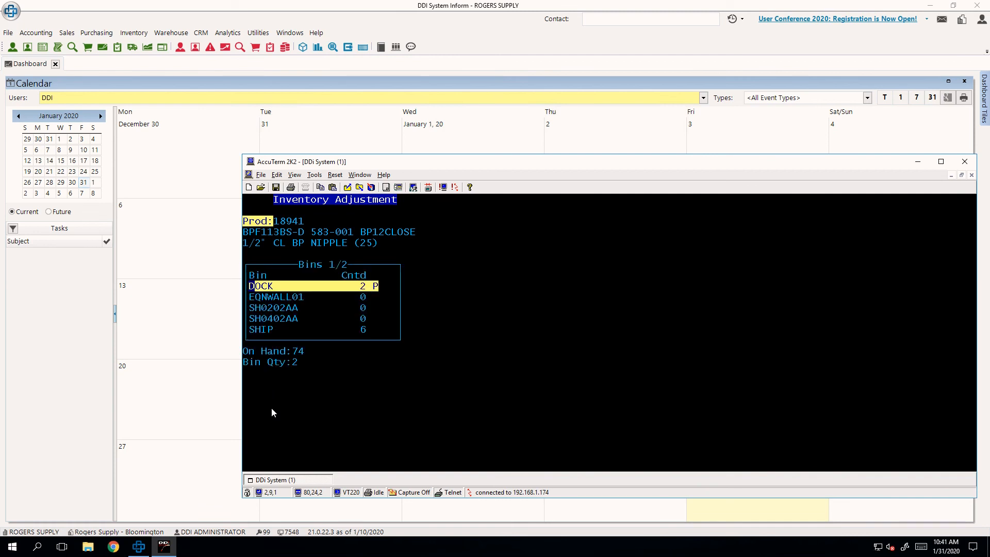
pyautogui.press('Up')
pyautogui.press('Up')
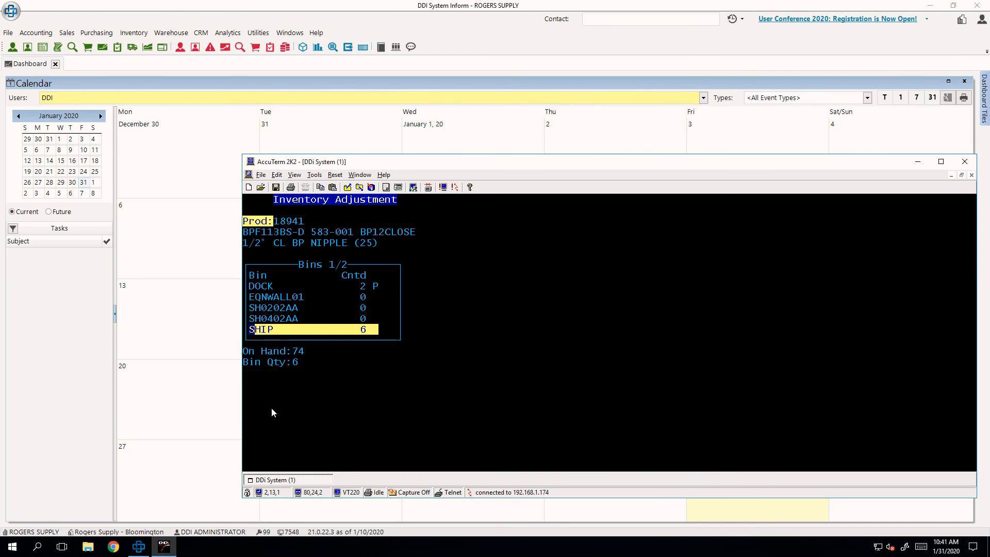
pyautogui.press('Down')
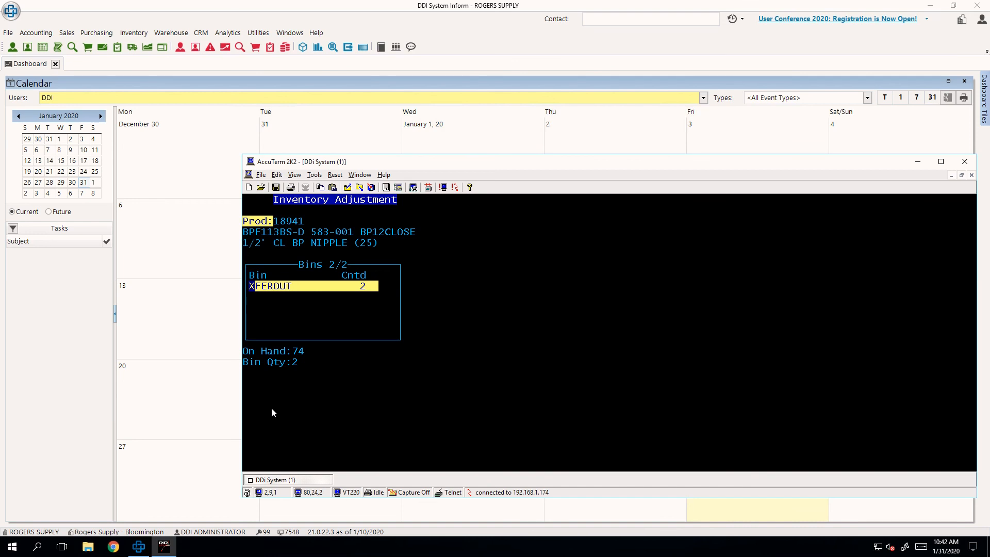
pyautogui.press('Up')
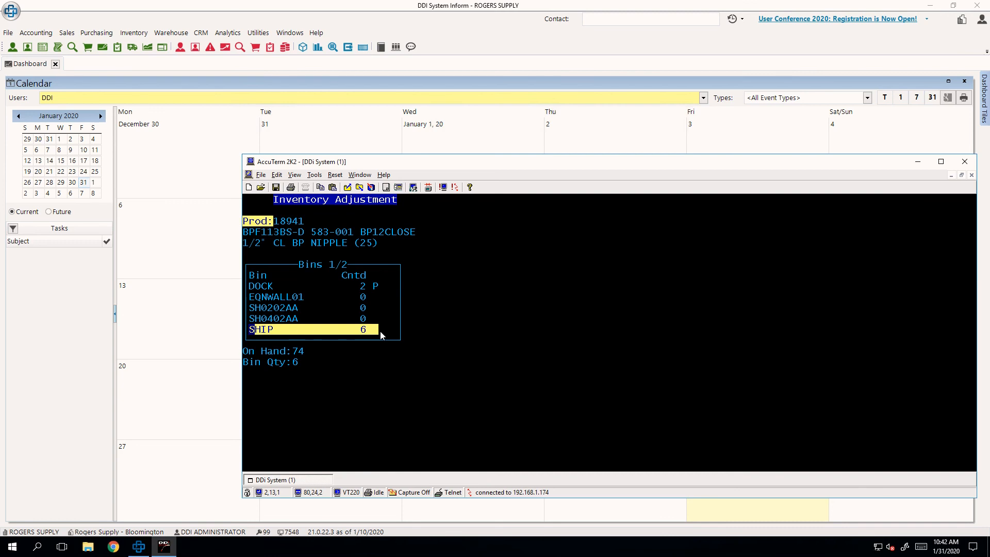
# Compare the on-hand and bin quantities of product 18941 across bins DOCK, EQNWALL01, SH0202AA and SH0402AA.
pyautogui.press('Up')
pyautogui.press('Up')
pyautogui.press('Up')
pyautogui.press('Up')
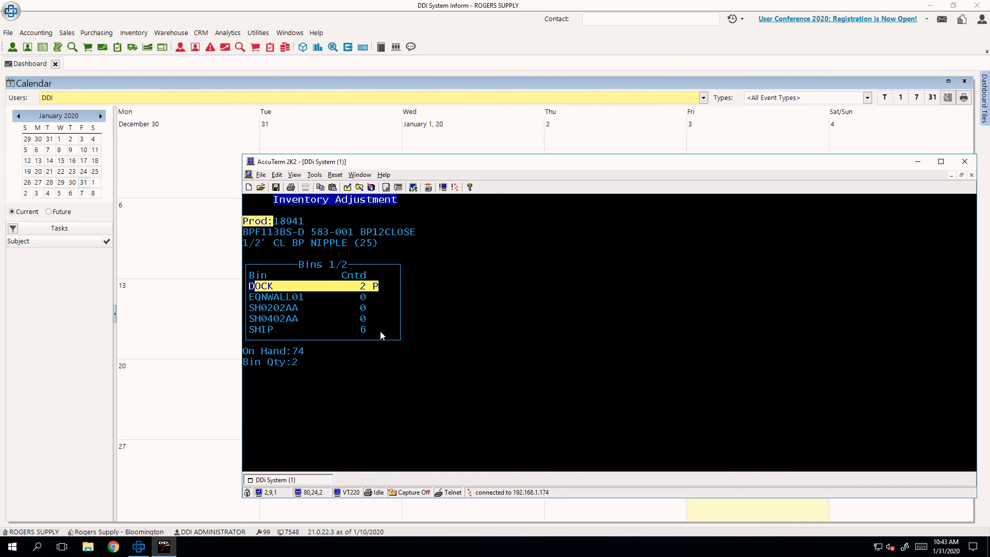
pyautogui.press('Down')
pyautogui.press('Down')
pyautogui.press('Down')
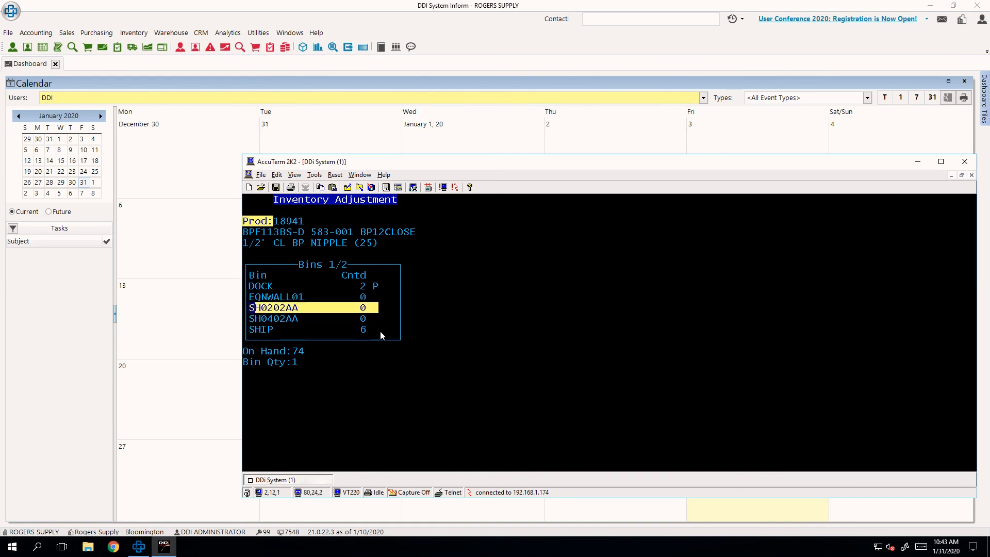
pyautogui.press('Up')
pyautogui.press('Up')
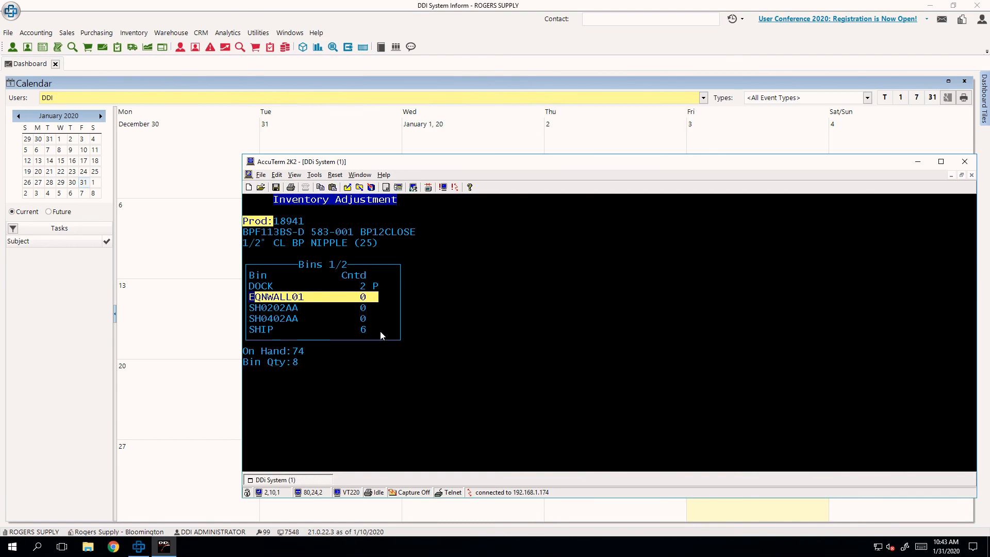
pyautogui.press('Down')
pyautogui.press('Down')
pyautogui.moveTo(310, 377); pyautogui.dragTo(242, 346)
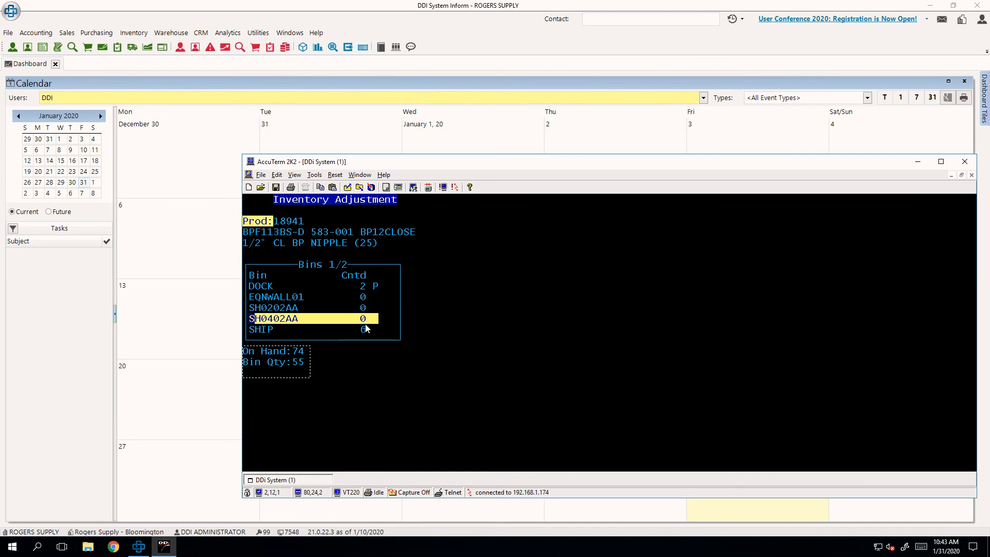
pyautogui.press('Up')
pyautogui.press('Up')
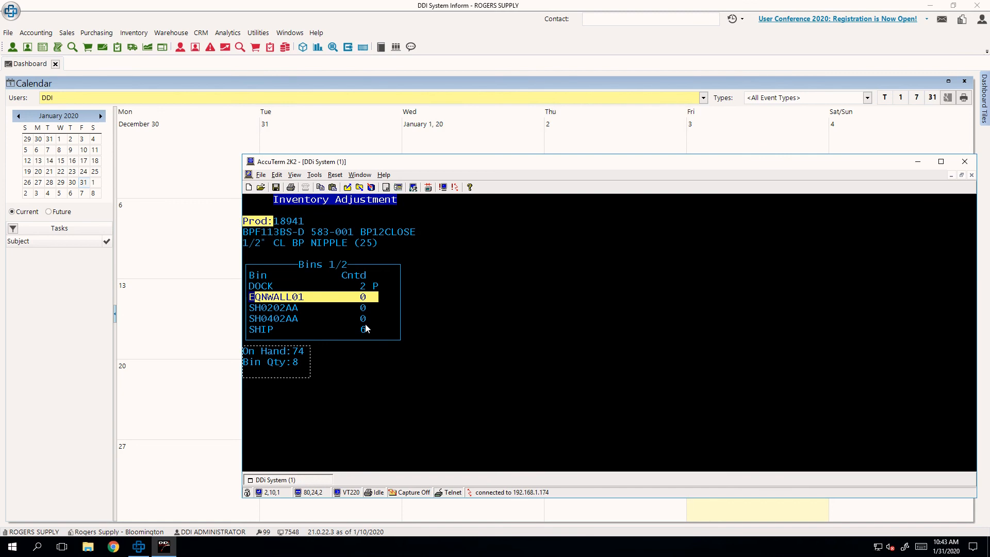
# Check bin EQNWALL01's bin quantity for product 18941 and set its counted quantity to 10.
pyautogui.click(366, 325)
pyautogui.moveTo(243, 360); pyautogui.dragTo(298, 363)
pyautogui.click(371, 392)
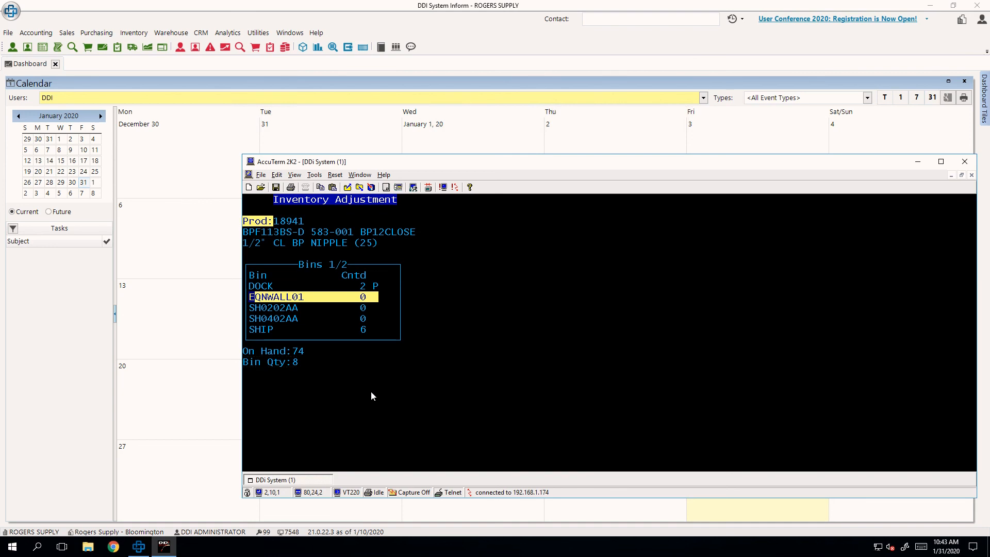
pyautogui.press('Return')
pyautogui.write('10')
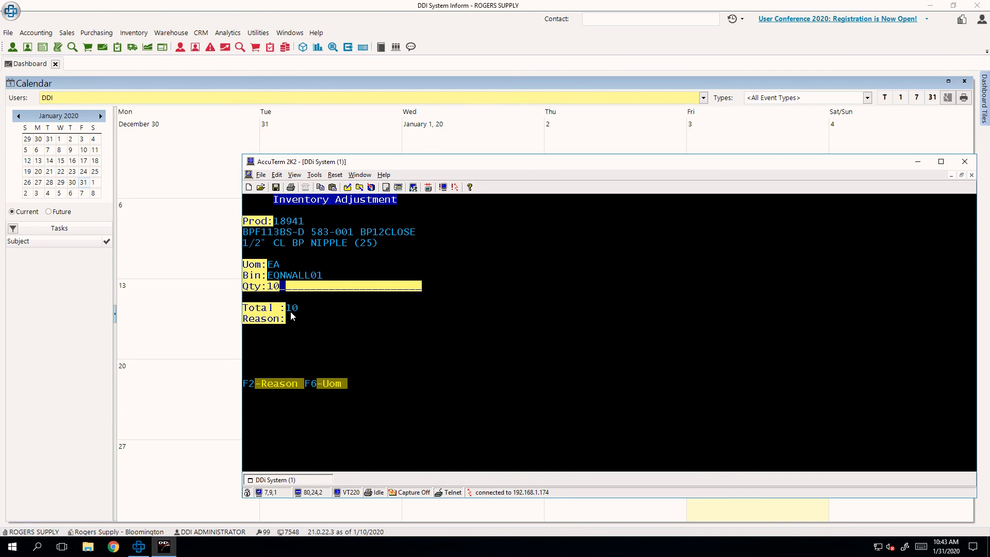
pyautogui.press('Return')
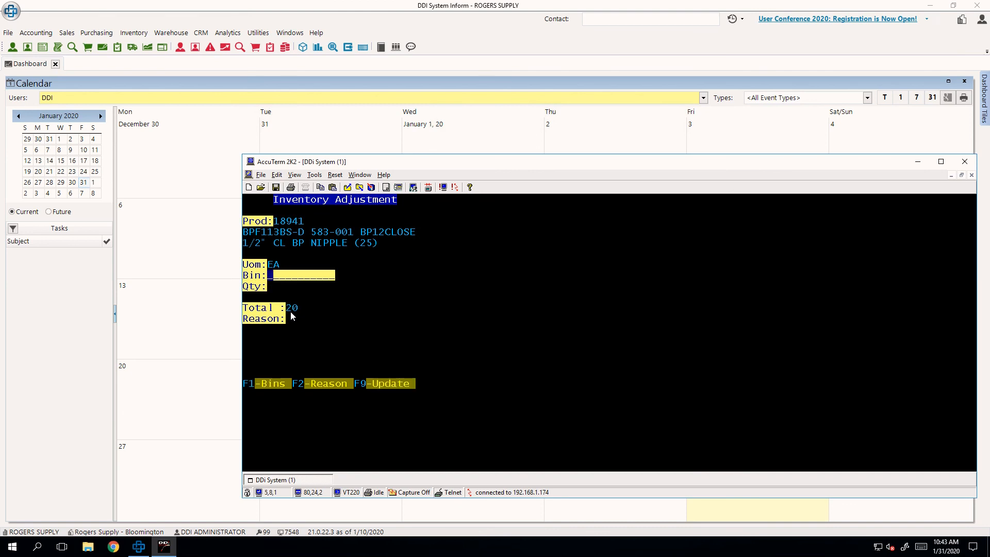
# Pick bin SH0202AA from product 18941's bin list and set its counted quantity to 2.
pyautogui.press('F1')
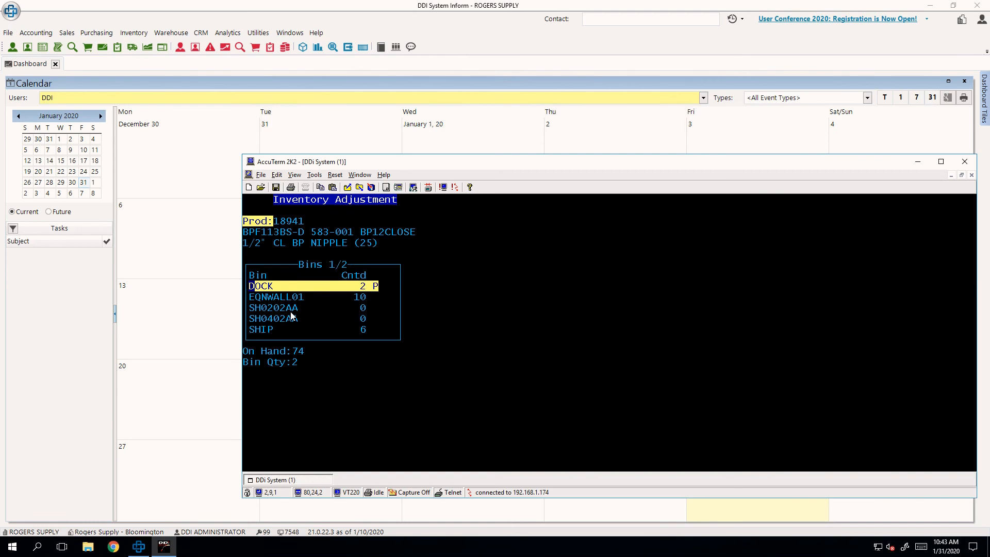
pyautogui.press('Down')
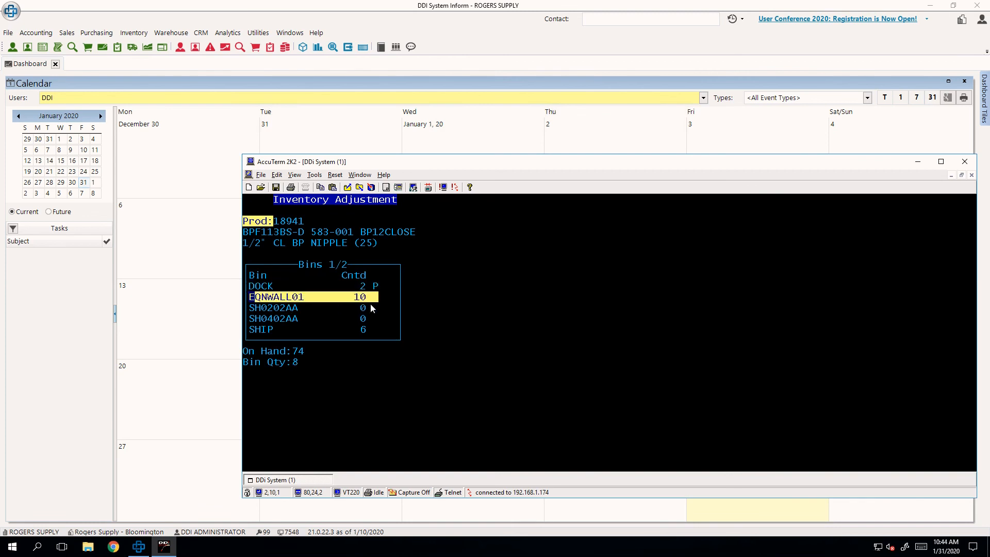
pyautogui.press('Down')
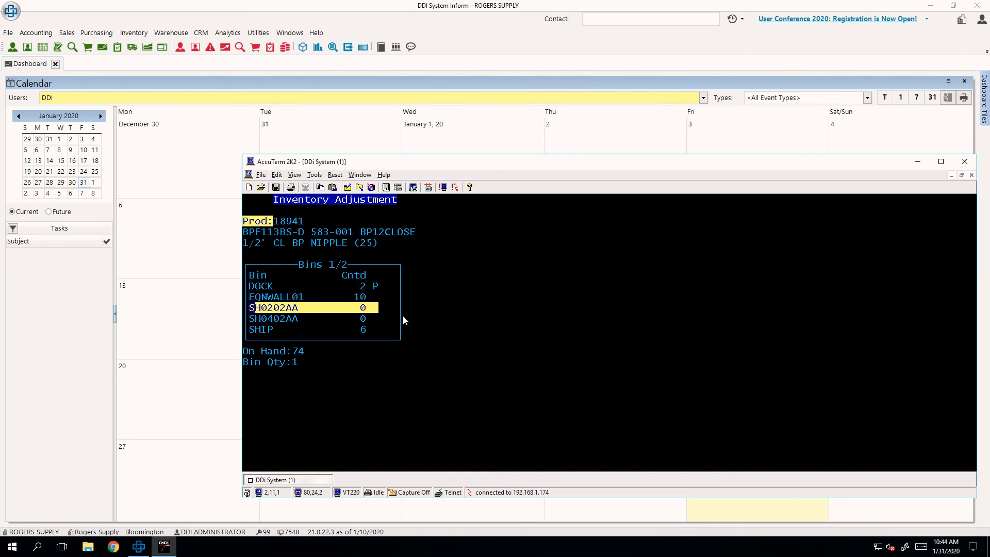
pyautogui.press('Return')
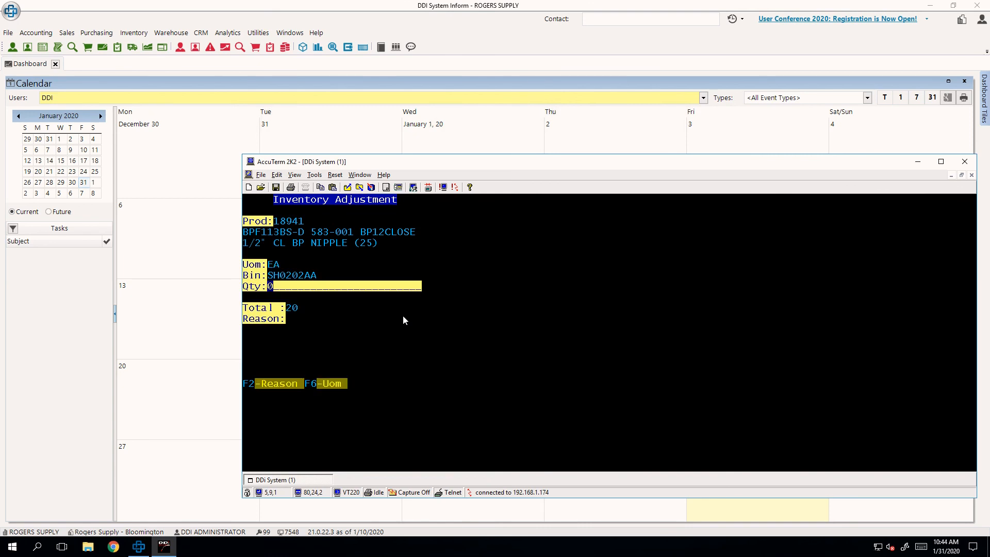
pyautogui.write('2')
pyautogui.press('Return')
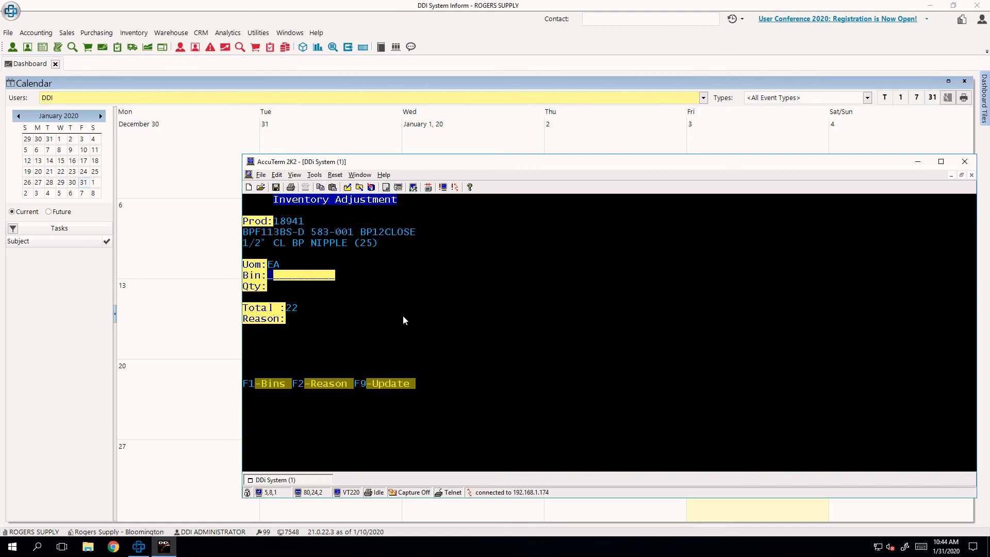
# Set the counted quantity of bin SH0402AA to 55 and update the inventory adjustment for product 18941.
pyautogui.press('F1')
pyautogui.press('Down')
pyautogui.press('Down')
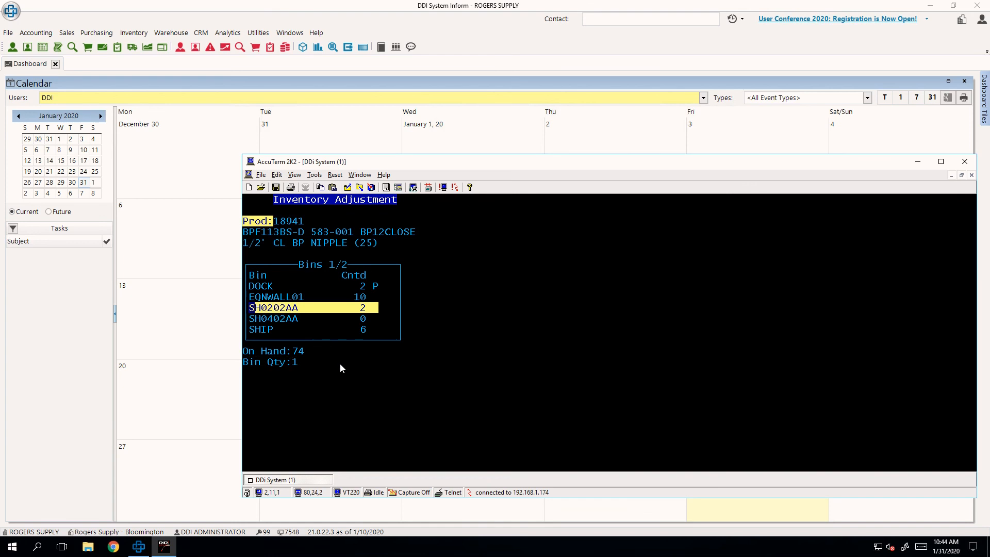
pyautogui.press('Down')
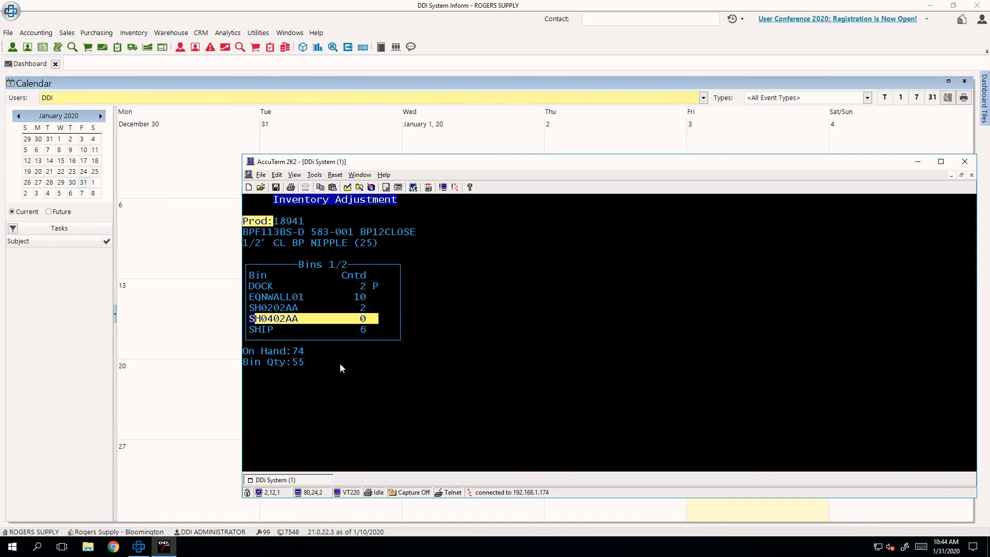
pyautogui.press('Return')
pyautogui.write('55')
pyautogui.press('Return')
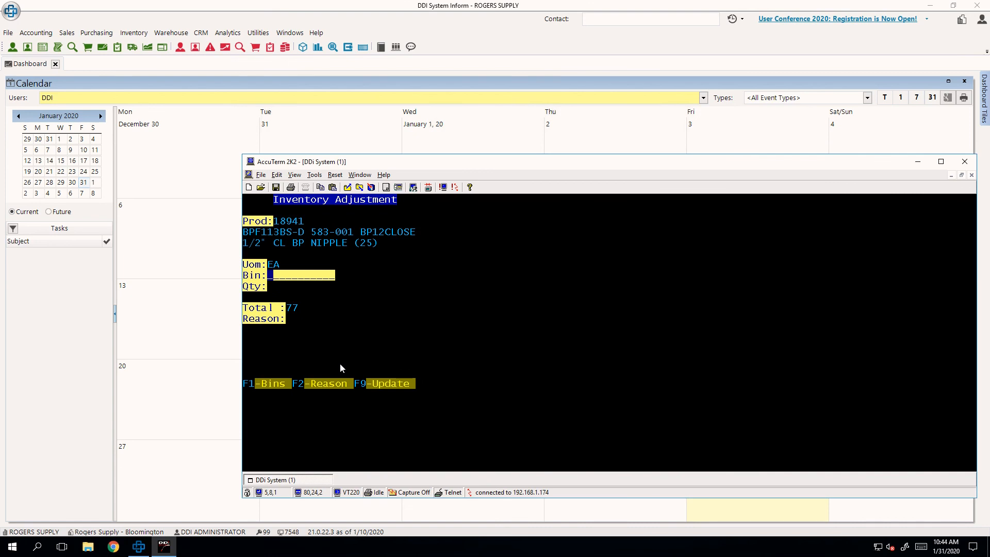
pyautogui.moveTo(361, 368); pyautogui.dragTo(432, 398)
pyautogui.press('F9')
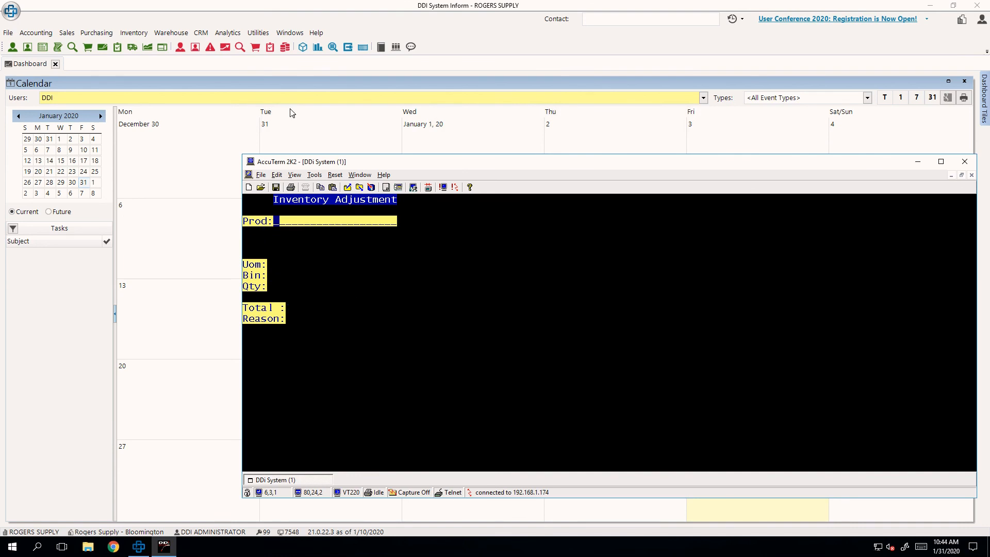
# Switch to Inform, look up product 18941 and display its transactions for the current warehouse.
pyautogui.click(303, 48)
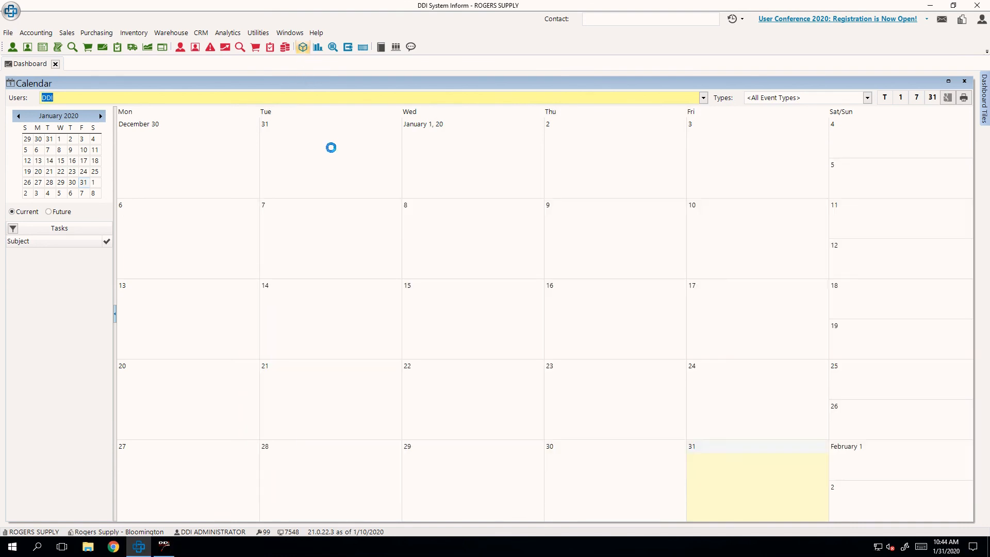
pyautogui.write('18941')
pyautogui.press('Return')
pyautogui.click(32, 149)
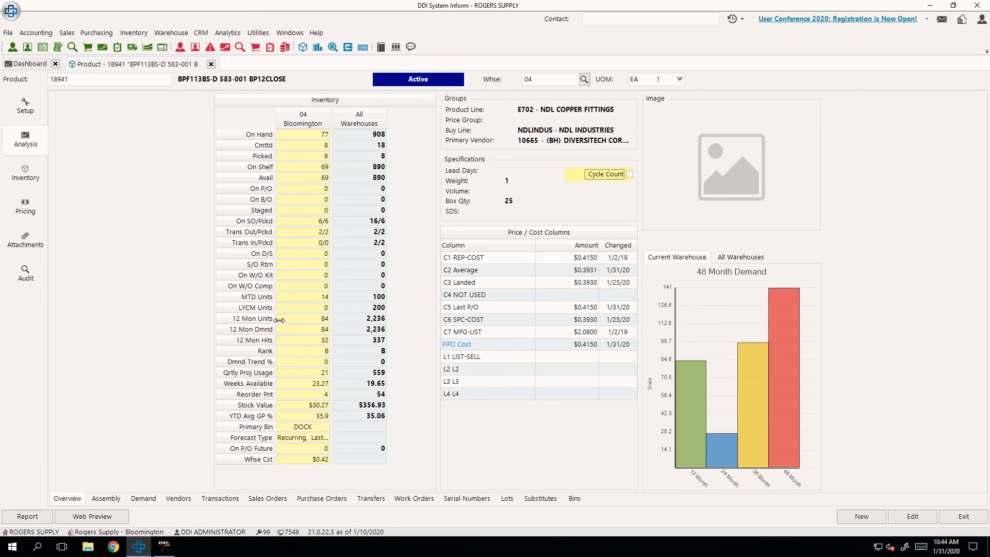
pyautogui.click(232, 499)
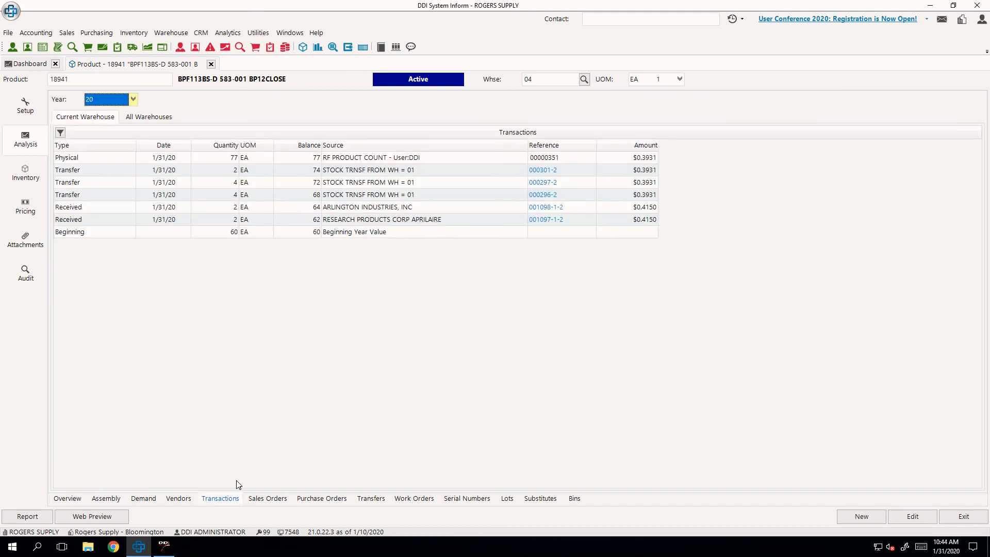
# Examine the physical count entry's date, balance and source against the preceding transfer entry in product 18941's transactions.
pyautogui.click(316, 170)
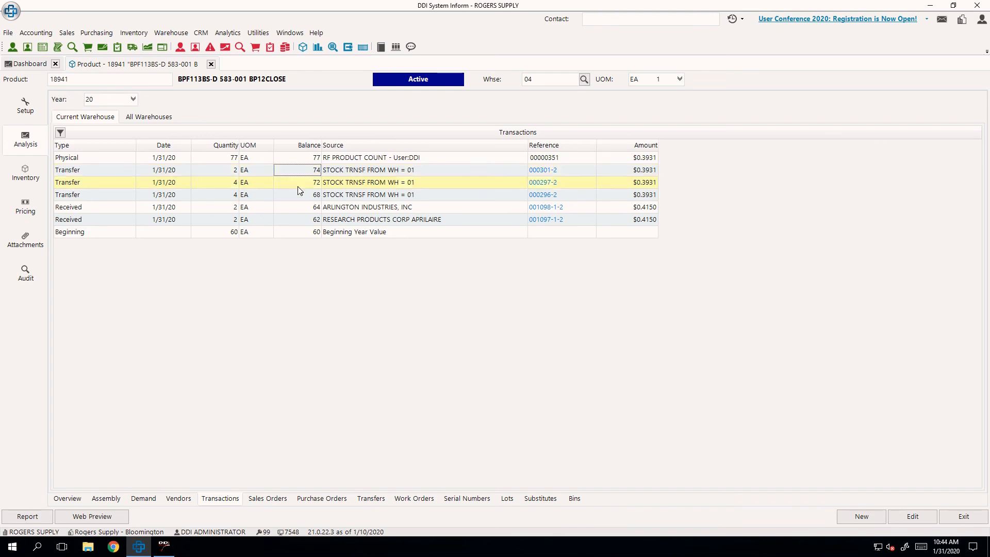
pyautogui.click(175, 163)
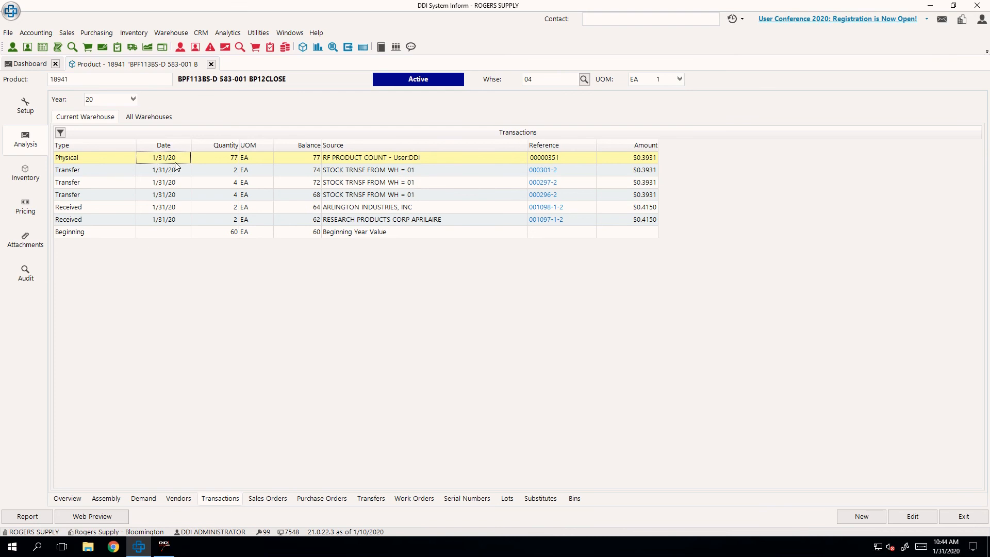
pyautogui.click(415, 156)
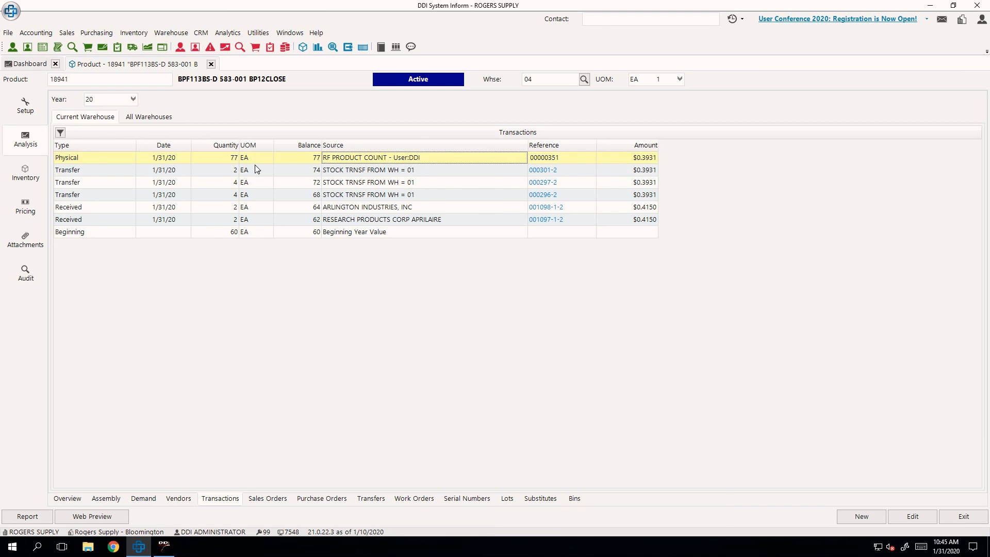
pyautogui.click(304, 163)
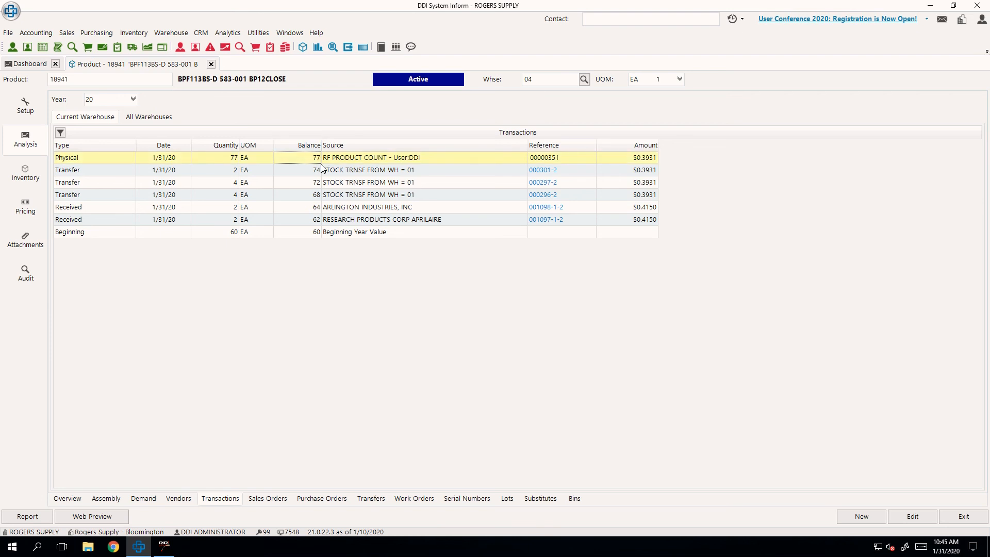
pyautogui.click(350, 163)
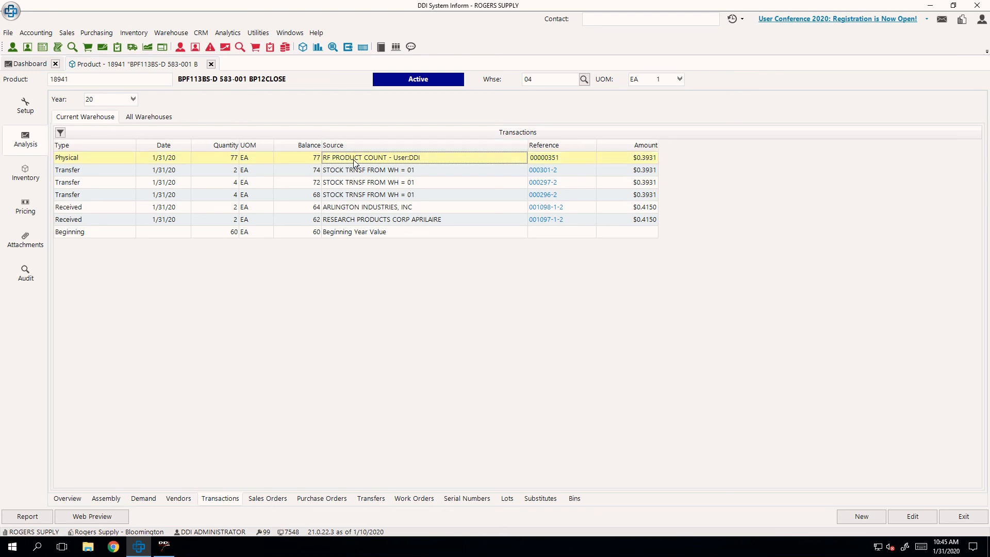
pyautogui.click(160, 547)
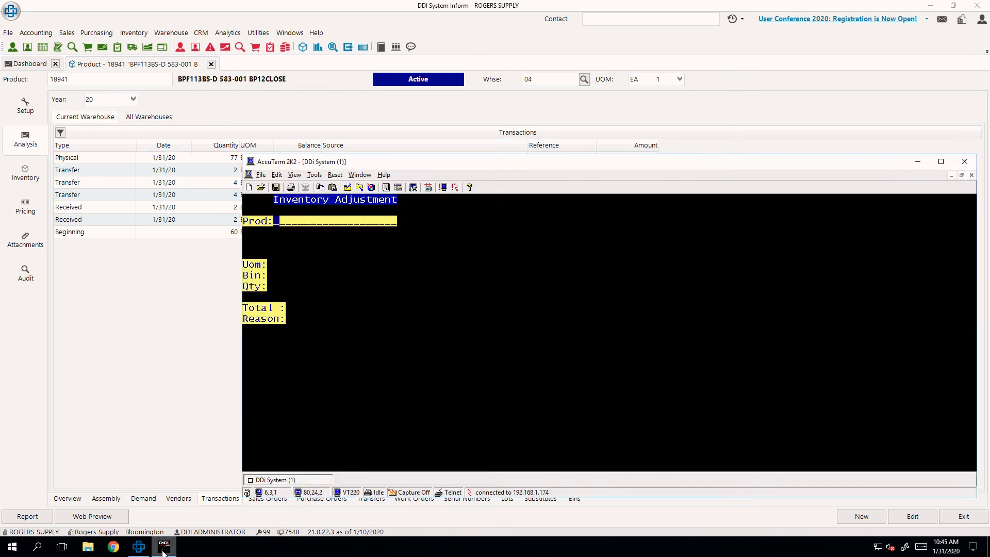
pyautogui.click(161, 547)
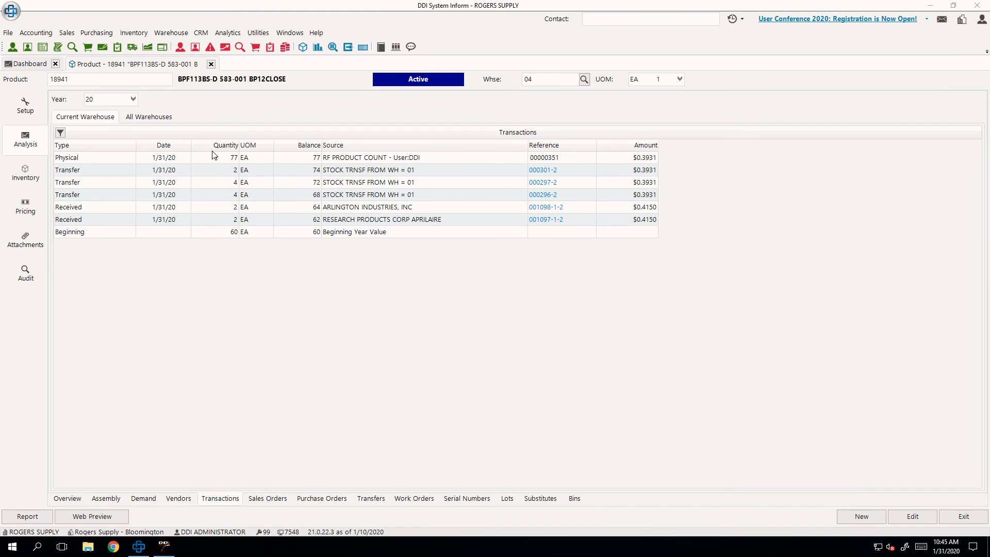
pyautogui.click(135, 33)
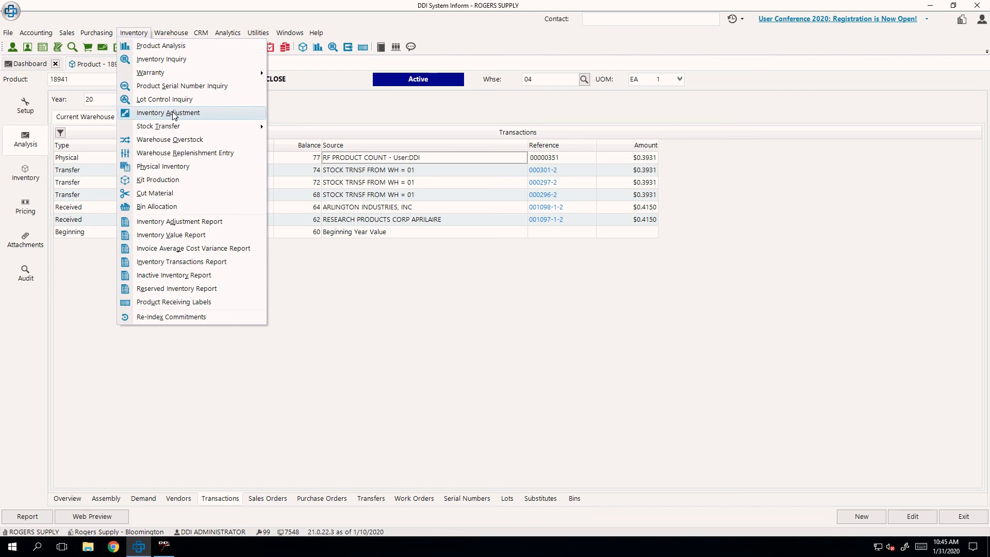
# Switch to AccuTerm, load product 15672 into the inventory adjustment and check its bins and total.
pyautogui.click(282, 370)
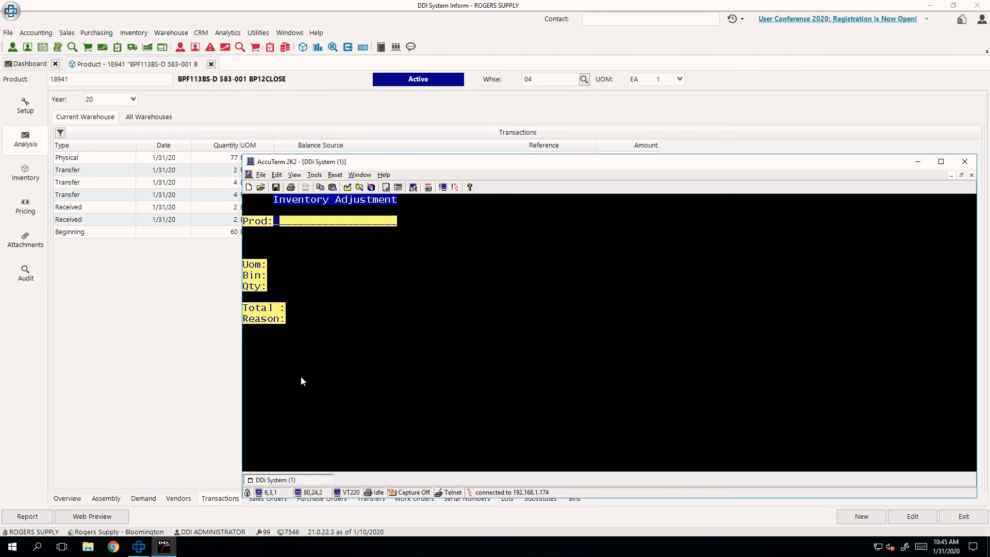
pyautogui.write('15672')
pyautogui.press('Return')
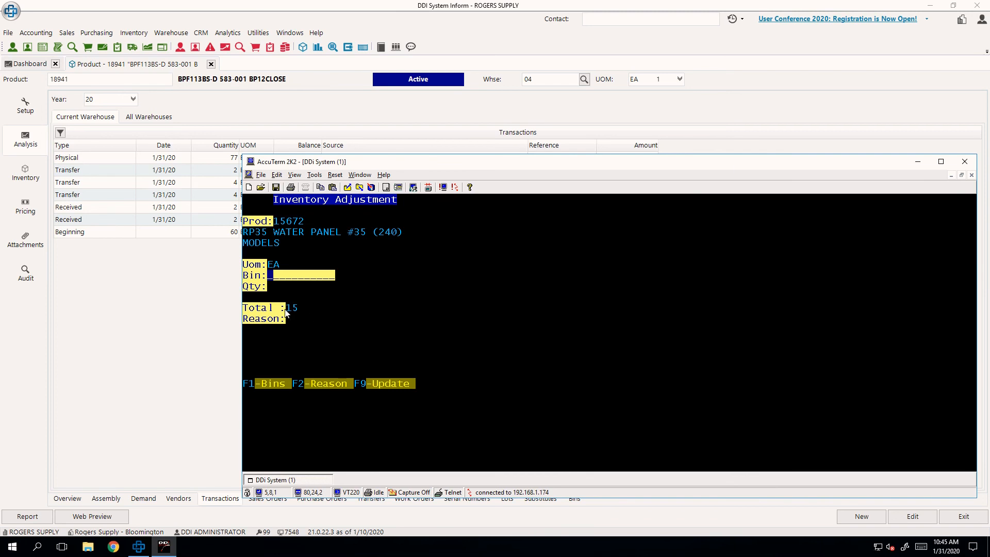
pyautogui.press('F1')
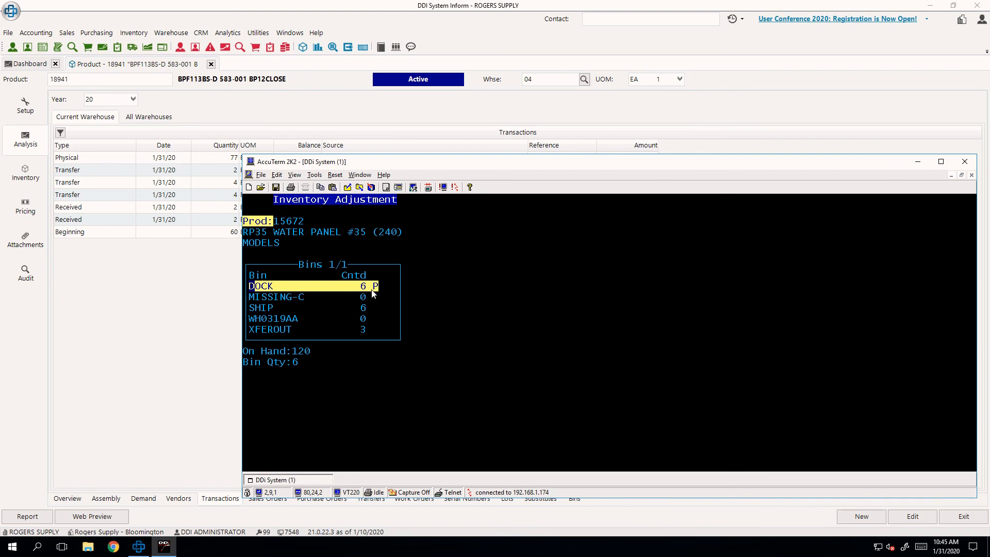
pyautogui.press('Up')
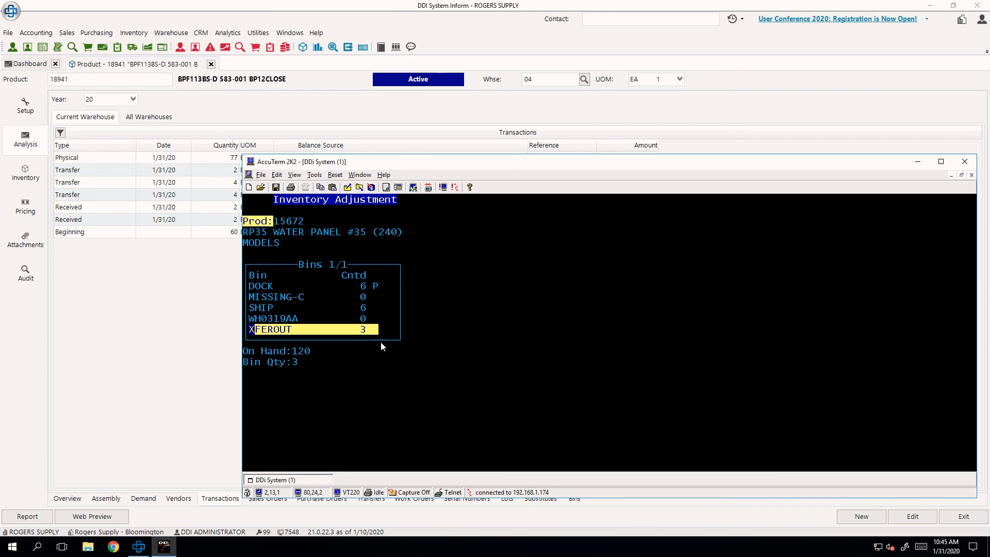
pyautogui.press('Escape')
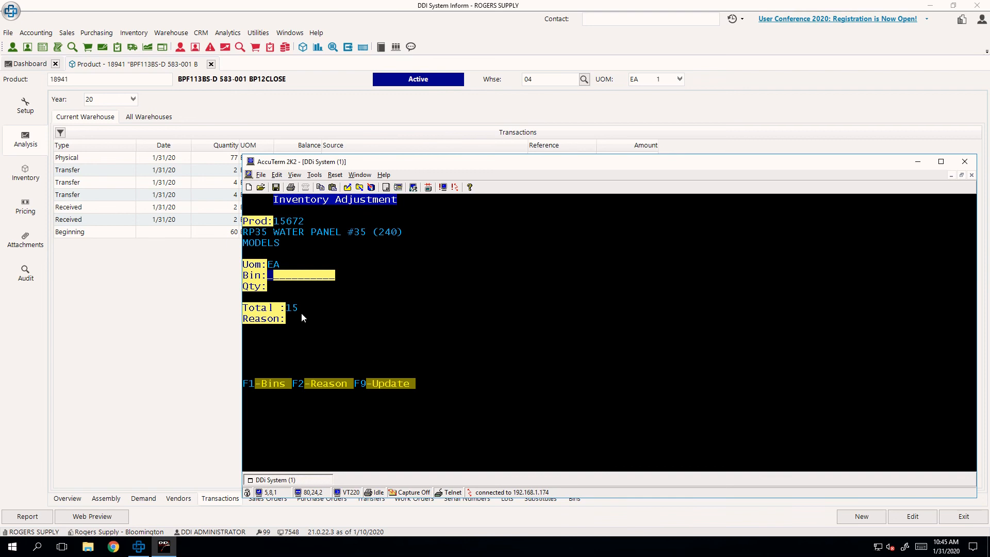
# Check bin MISSING-C's bin quantity for product 15672 and confirm a counted quantity of 0.
pyautogui.moveTo(301, 309); pyautogui.dragTo(254, 313)
pyautogui.click(357, 328)
pyautogui.press('F1')
pyautogui.press('Down')
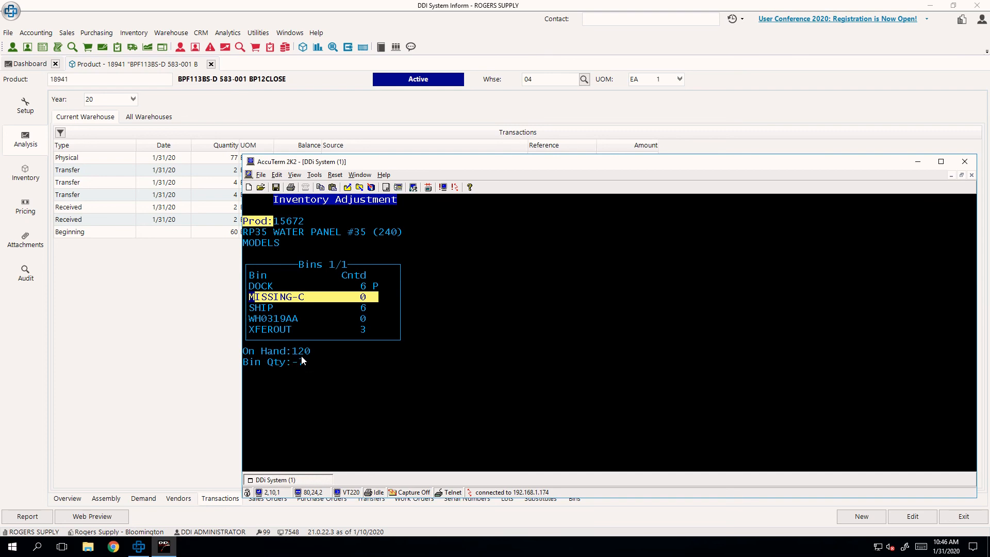
pyautogui.press('Return')
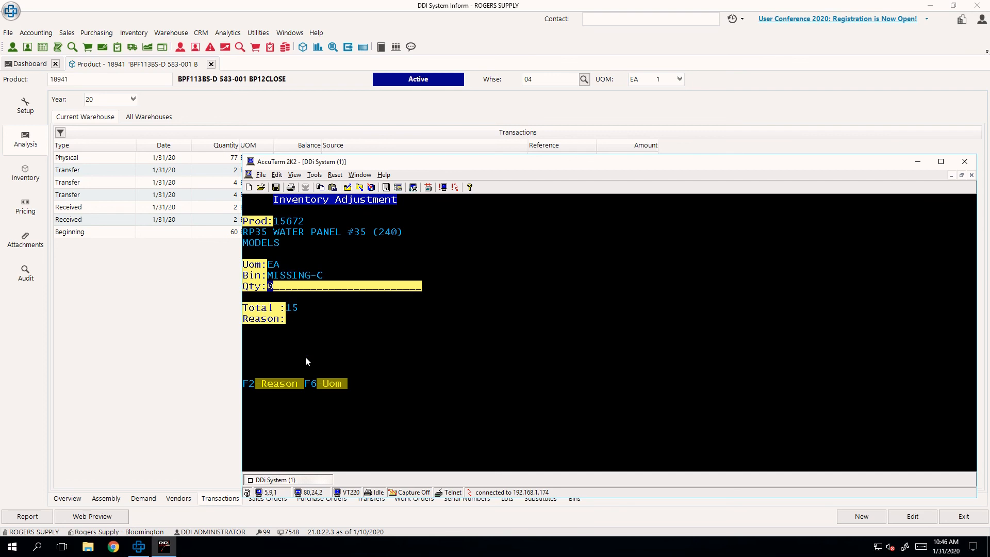
pyautogui.write('7')
pyautogui.press('Return')
# Set the counted quantity of bin WH0319AA to 113 and update the inventory adjustment for product 15672.
pyautogui.press('F1')
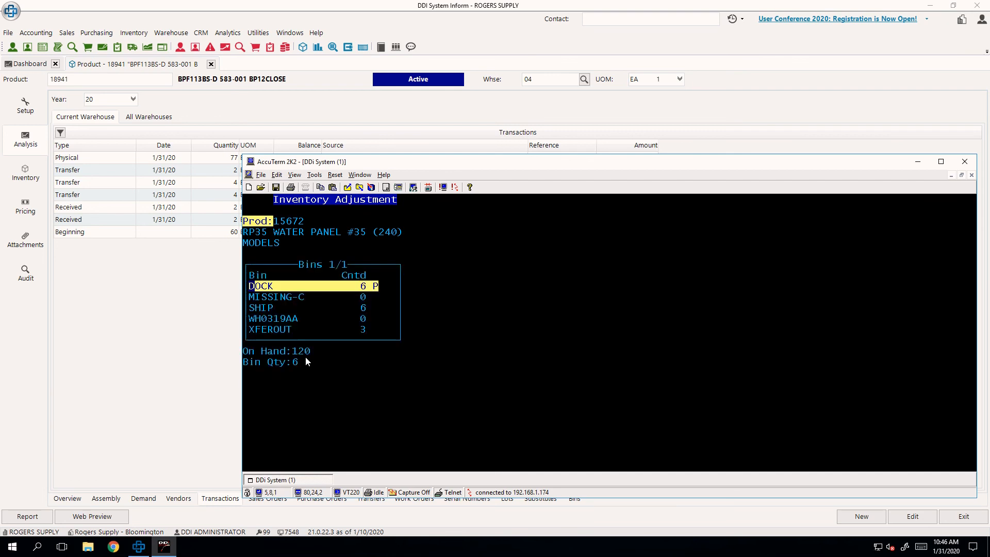
pyautogui.press('Down')
pyautogui.press('Down')
pyautogui.press('Down')
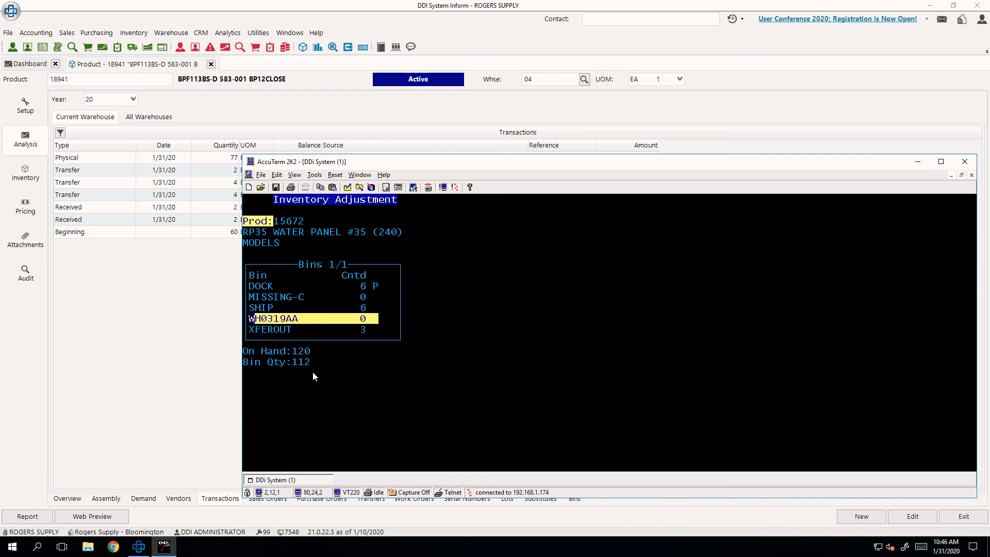
pyautogui.press('Return')
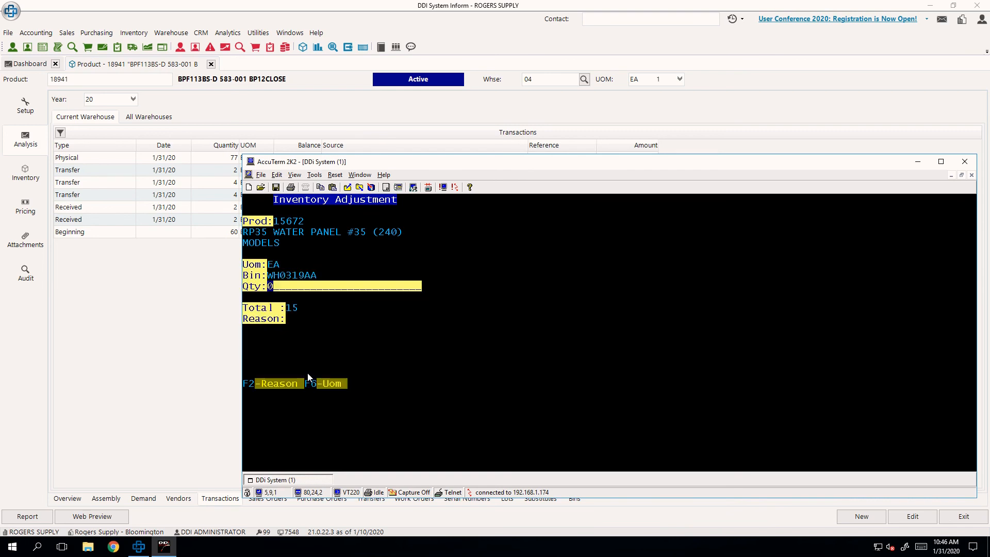
pyautogui.write('113')
pyautogui.press('Return')
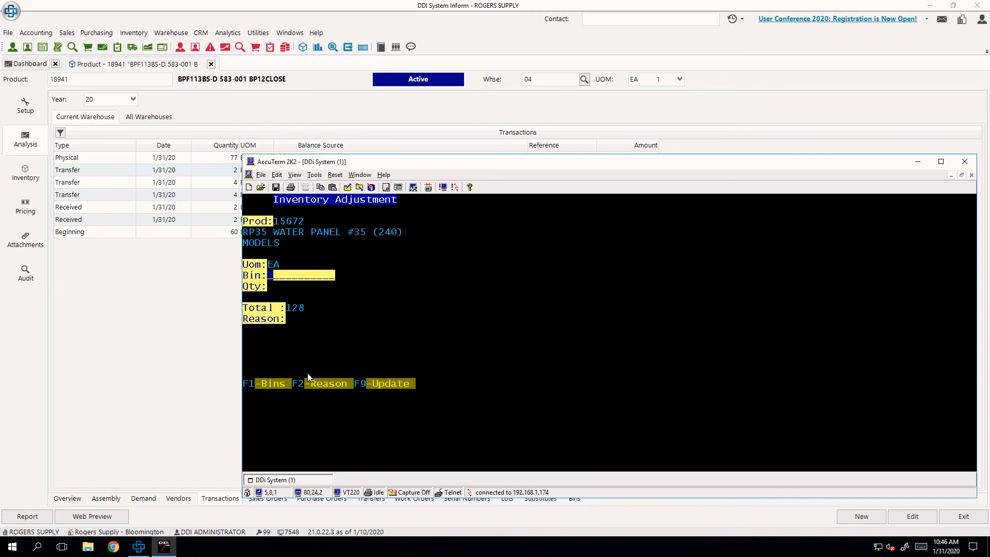
pyautogui.press('F9')
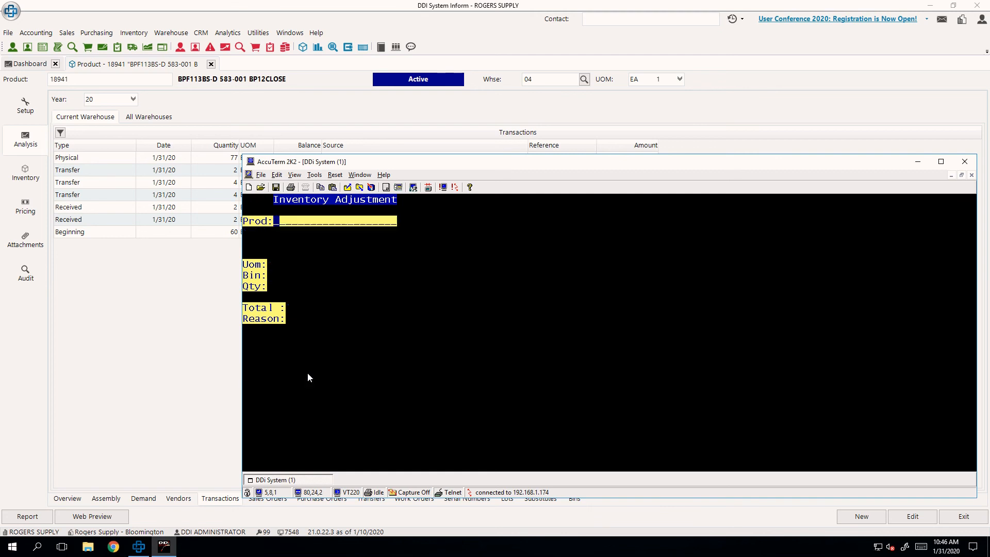
# Switch to Inform, load product 15672 and examine the quantity and source of its physical count transaction.
pyautogui.click(103, 80)
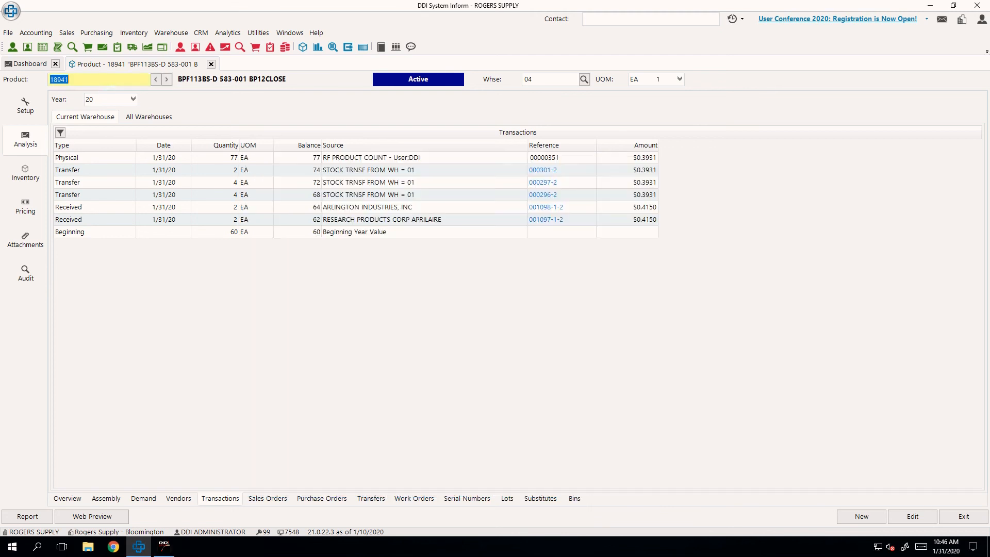
pyautogui.write('15672')
pyautogui.press('Return')
pyautogui.click(316, 171)
pyautogui.click(233, 161)
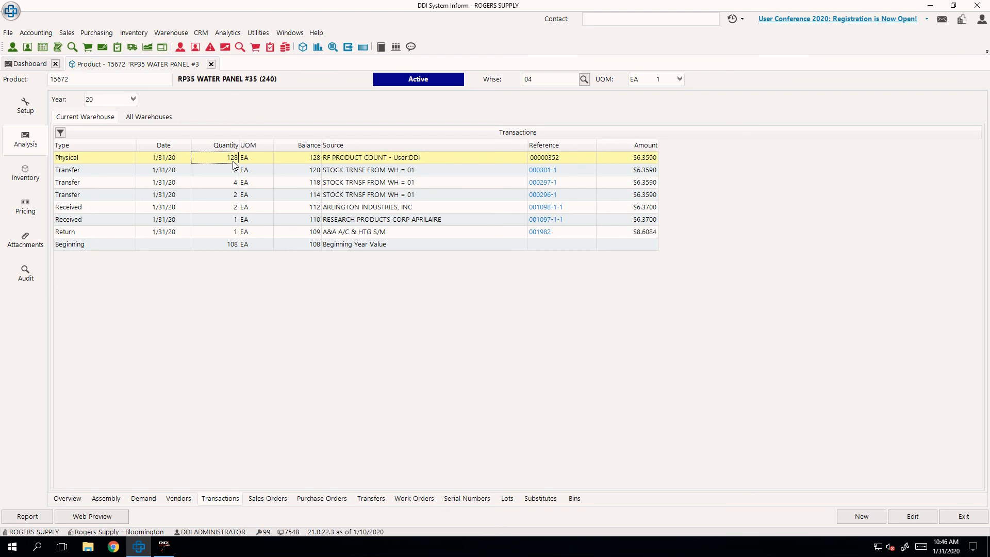
pyautogui.click(383, 163)
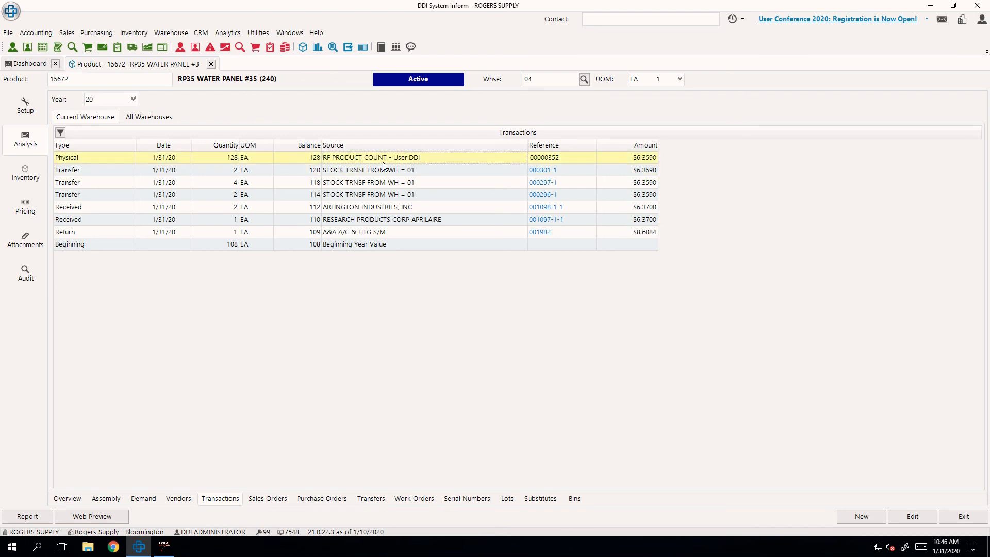
pyautogui.click(294, 164)
pyautogui.click(208, 162)
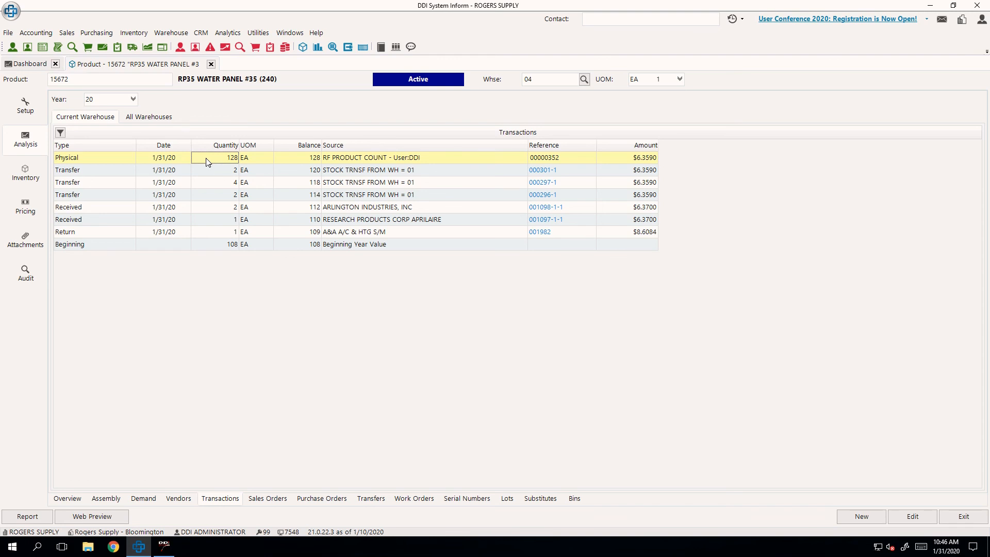
# Open a new Inventory Adjustment, enter the login password as initials, and set warehouse 04 and type Physical.
pyautogui.click(143, 34)
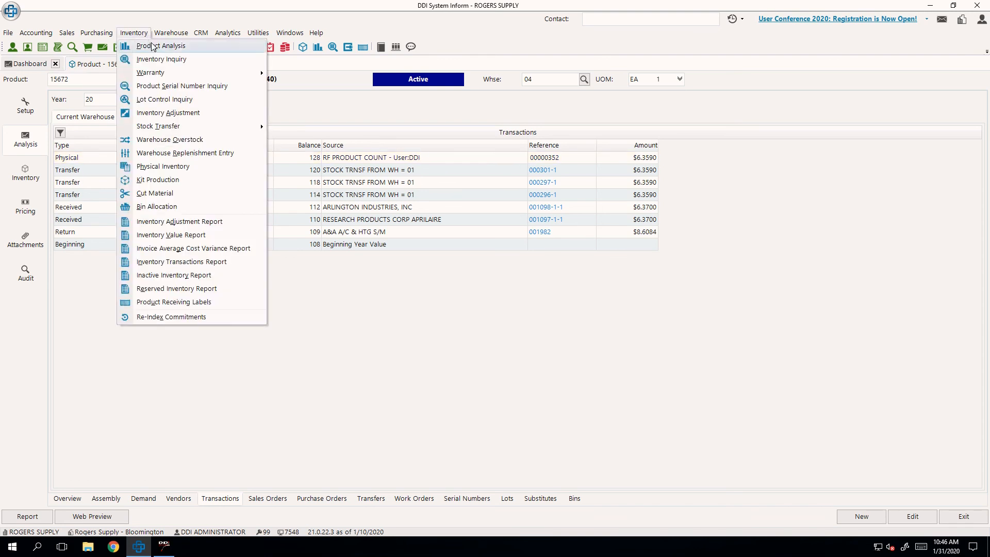
pyautogui.click(205, 114)
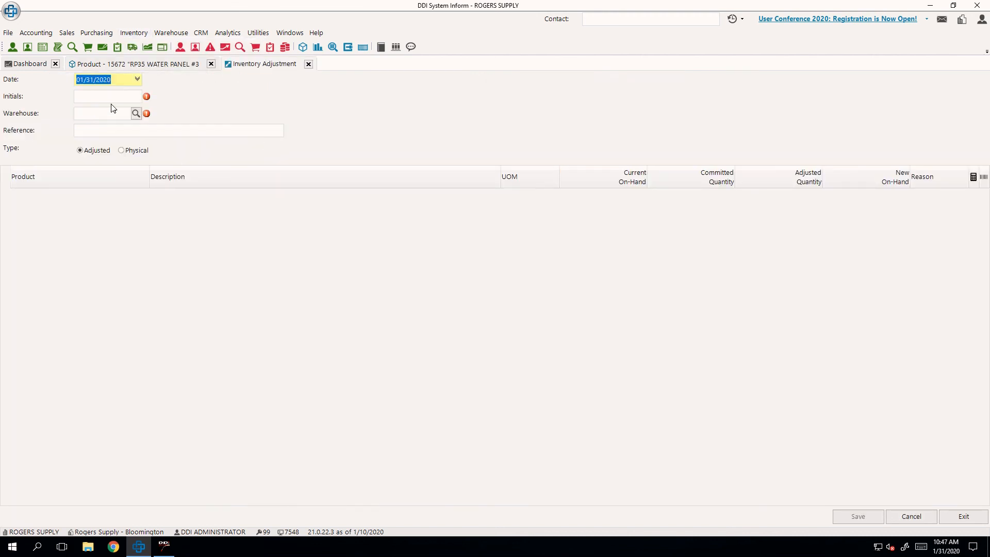
pyautogui.press('Tab')
pyautogui.write('**I')
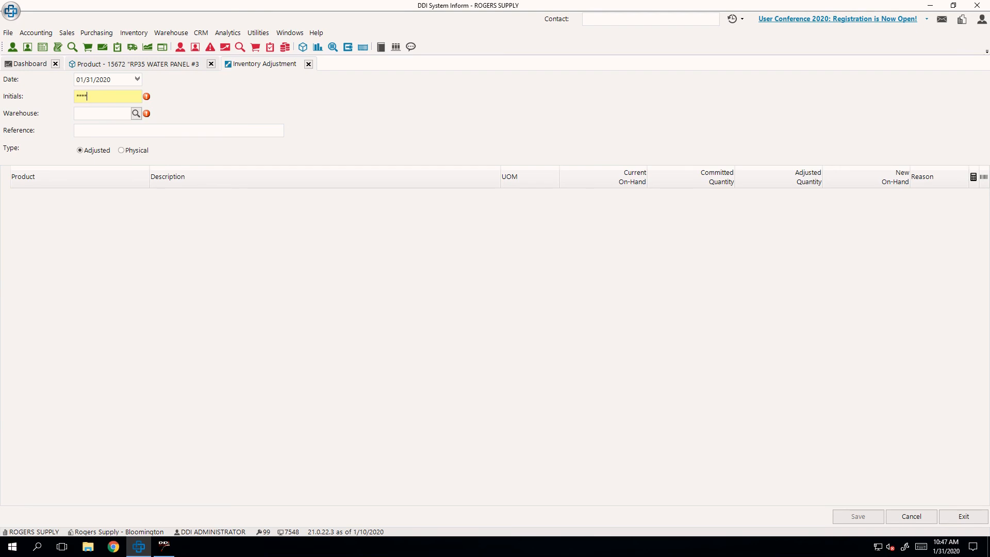
pyautogui.press('Tab')
pyautogui.write('0')
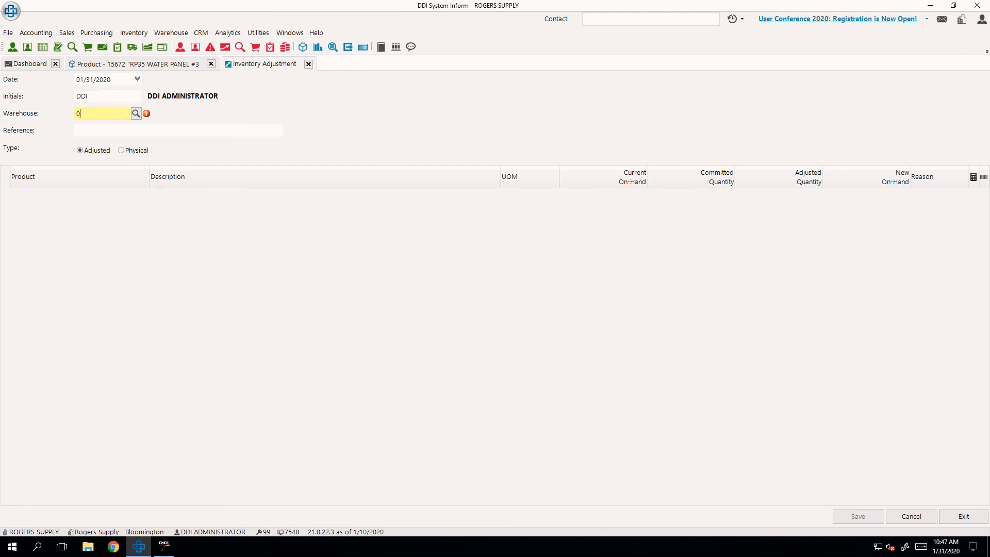
pyautogui.write('4')
pyautogui.press('Tab')
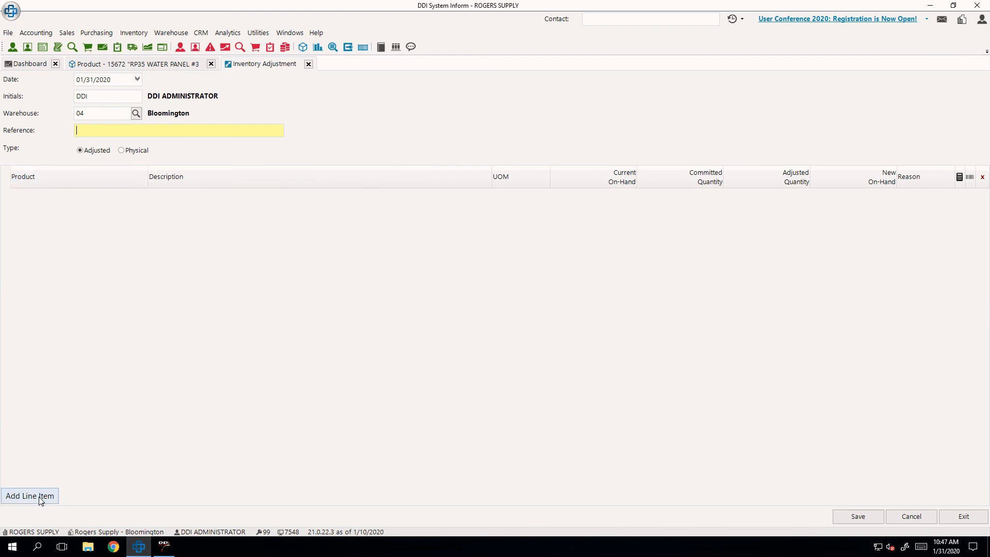
pyautogui.press('Tab')
pyautogui.click(138, 153)
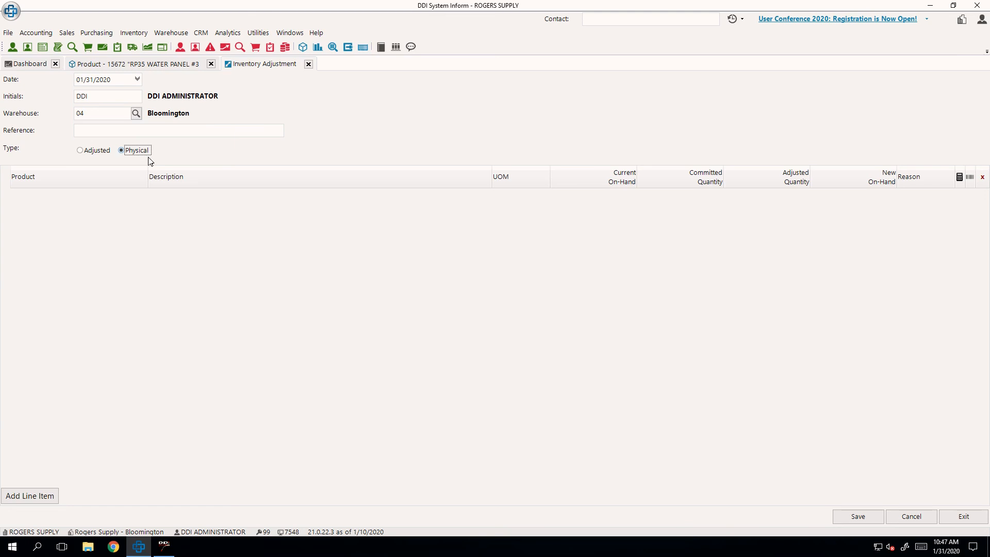
# Add a line item for product 15672 with a new on-hand quantity of 120.
pyautogui.click(52, 495)
pyautogui.write('15672')
pyautogui.press('Tab')
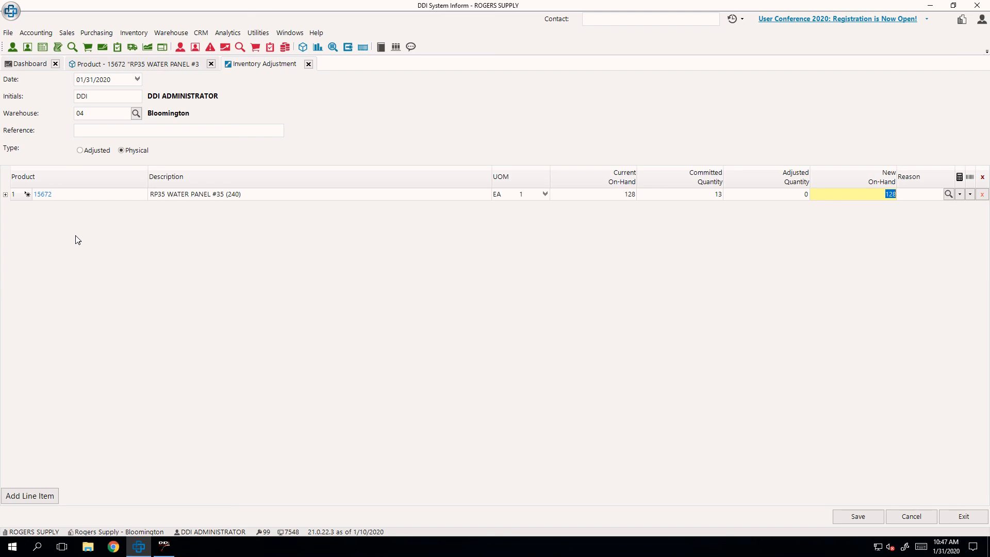
pyautogui.write('120')
pyautogui.press('Tab')
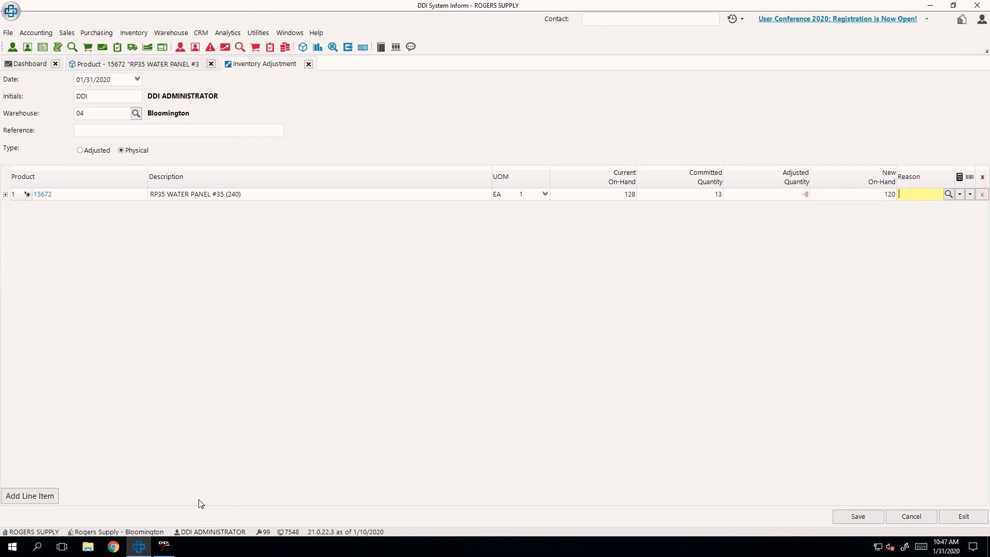
# Save the physical adjustment, assigning a quantity of 105 to bin WH0319AA in the bin assignment review.
pyautogui.click(847, 517)
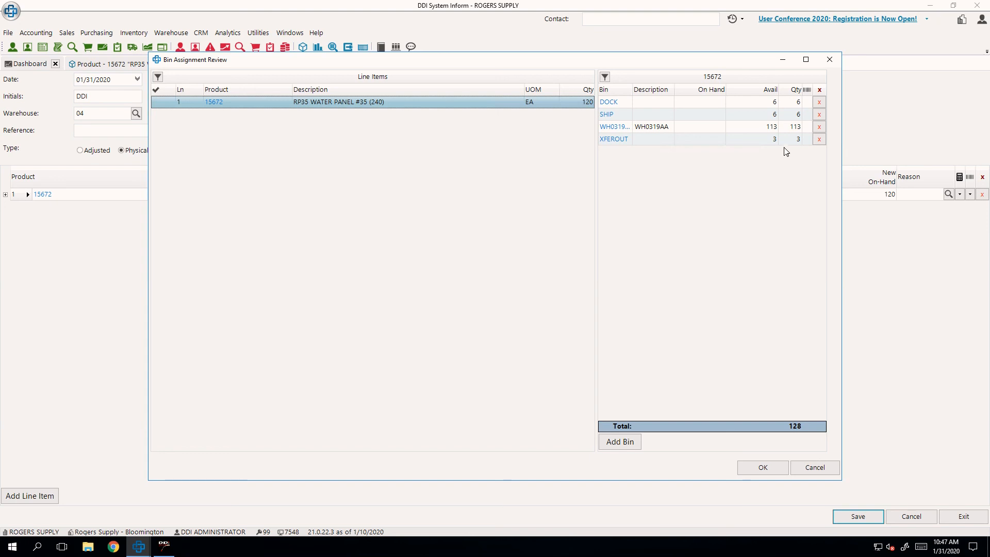
pyautogui.click(791, 130)
pyautogui.write('105')
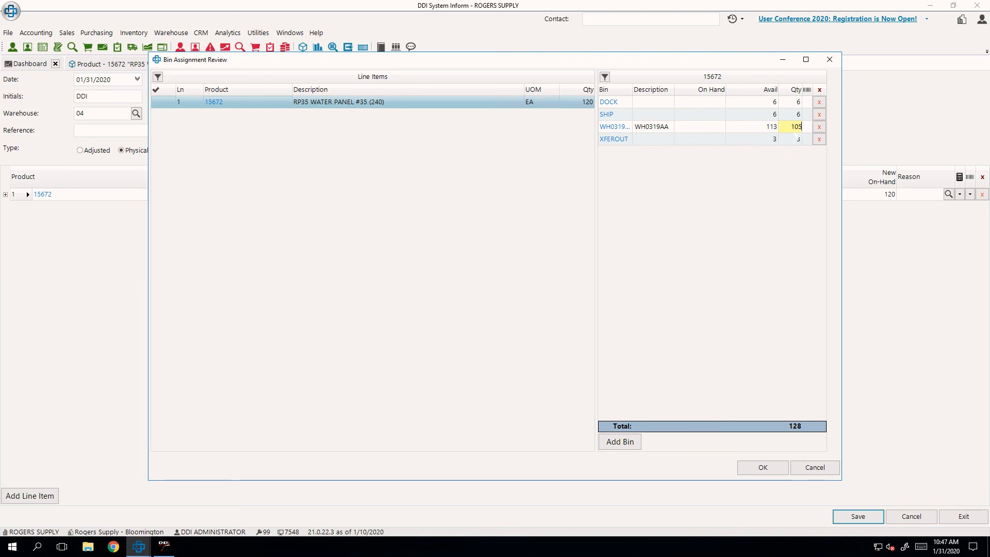
pyautogui.press('Return')
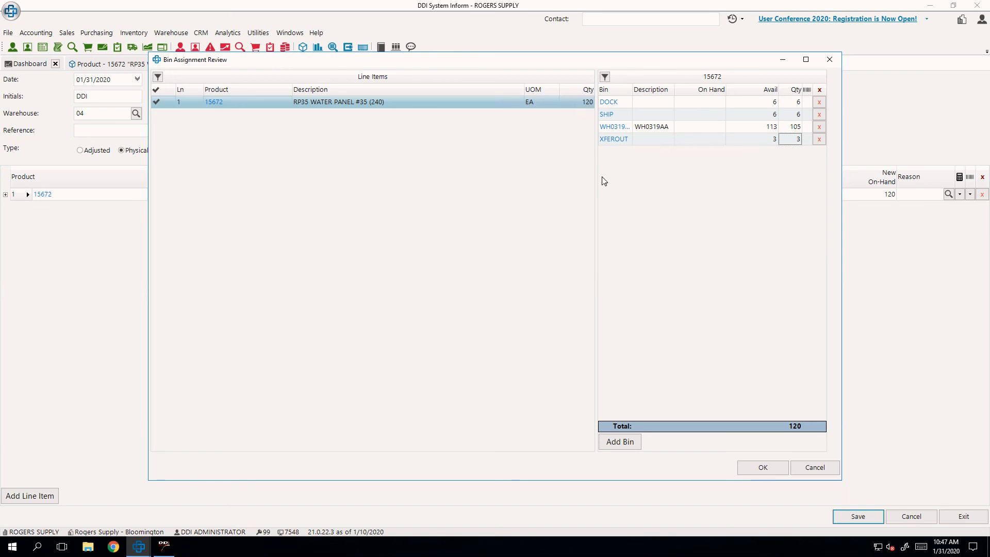
pyautogui.click(757, 470)
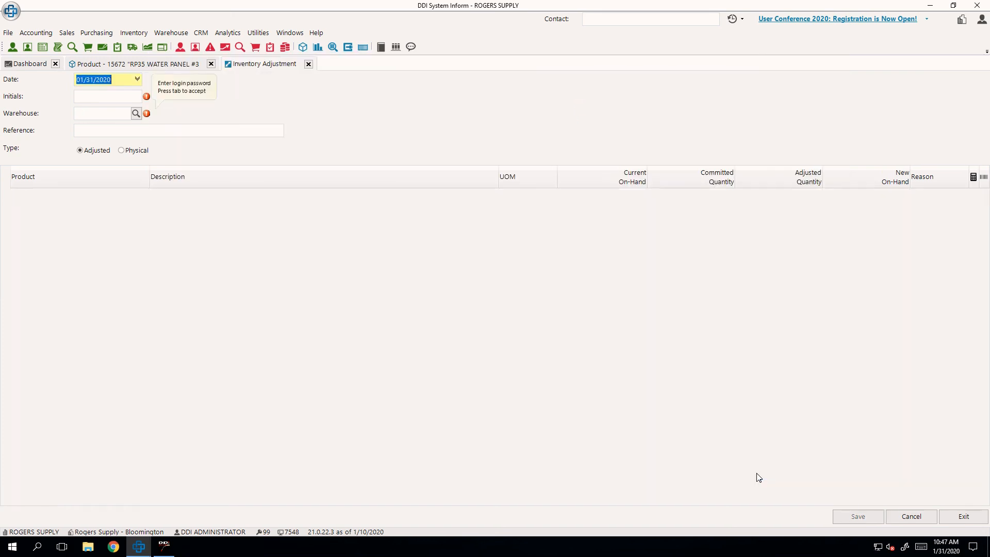
# Return to product 15672's transactions and compare the source of the new physical entry with the RF product count entry.
pyautogui.click(135, 65)
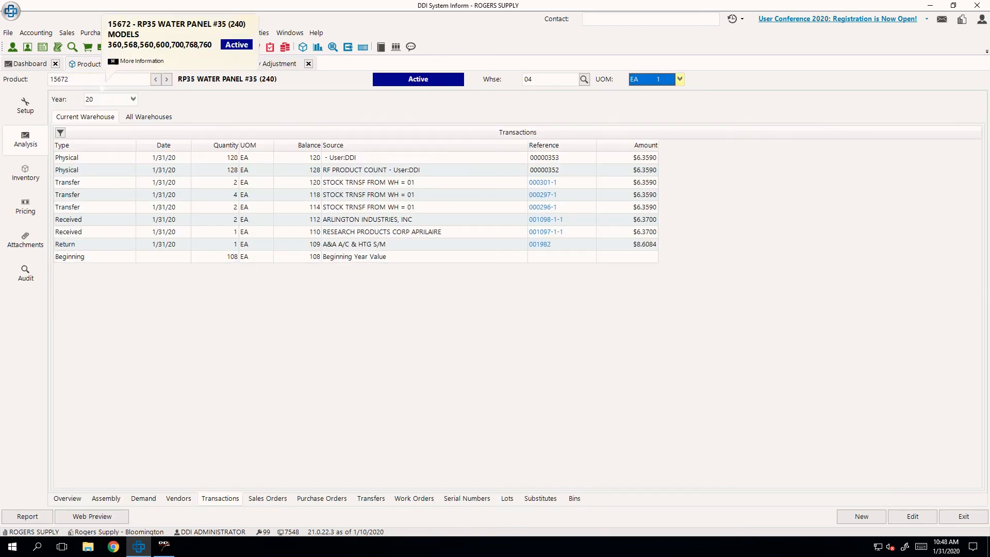
pyautogui.click(295, 162)
pyautogui.click(100, 160)
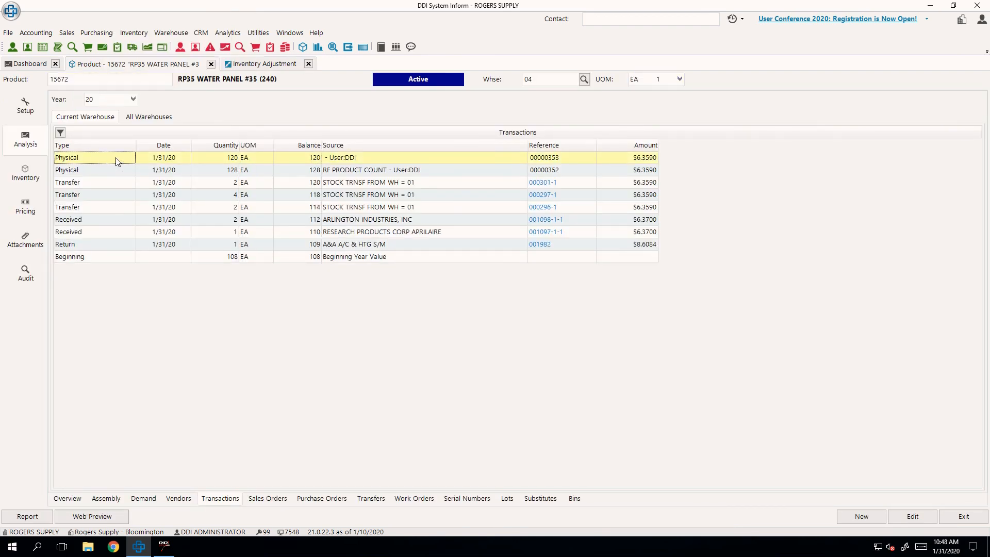
pyautogui.click(385, 165)
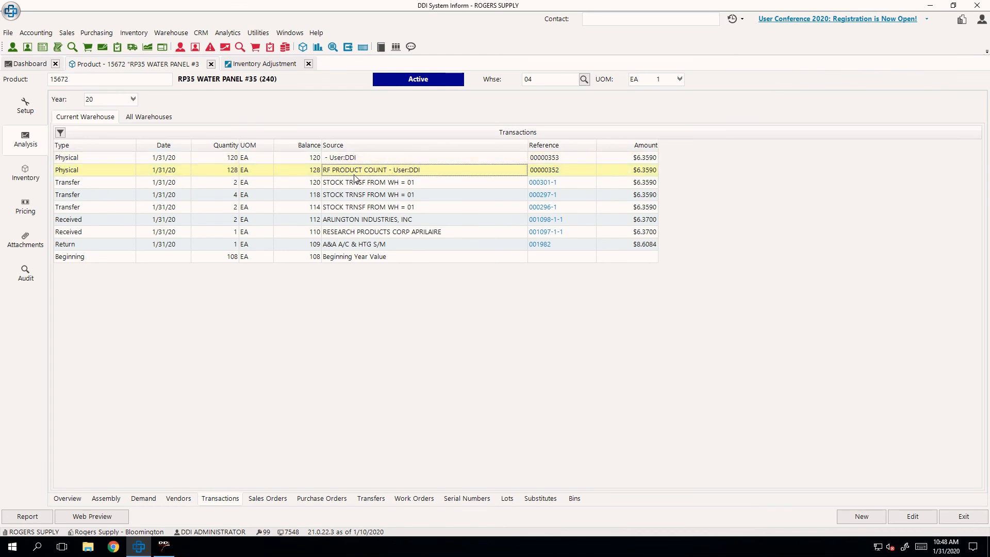
pyautogui.click(365, 161)
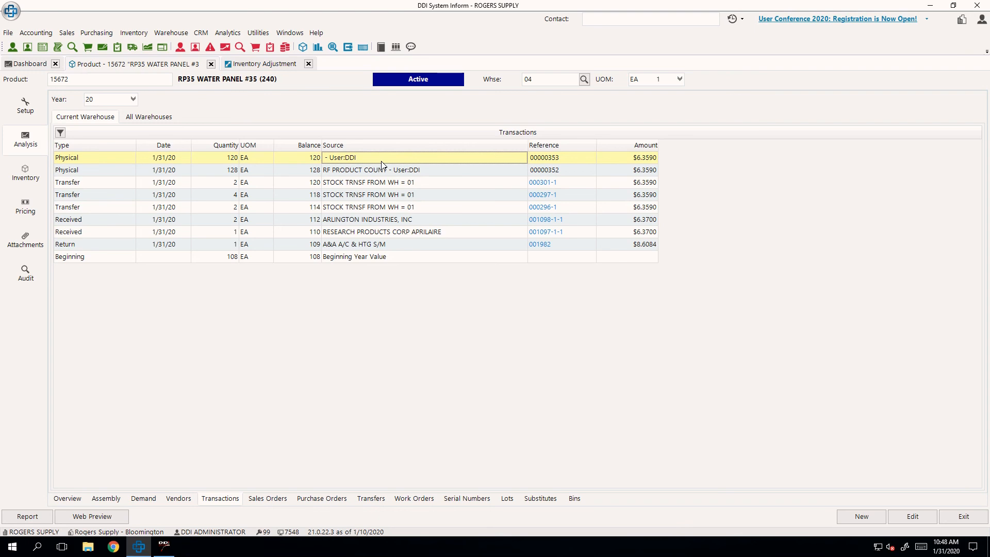
# Start another inventory adjustment with the login password as initials, warehouse 04 and type Adjusted.
pyautogui.click(257, 64)
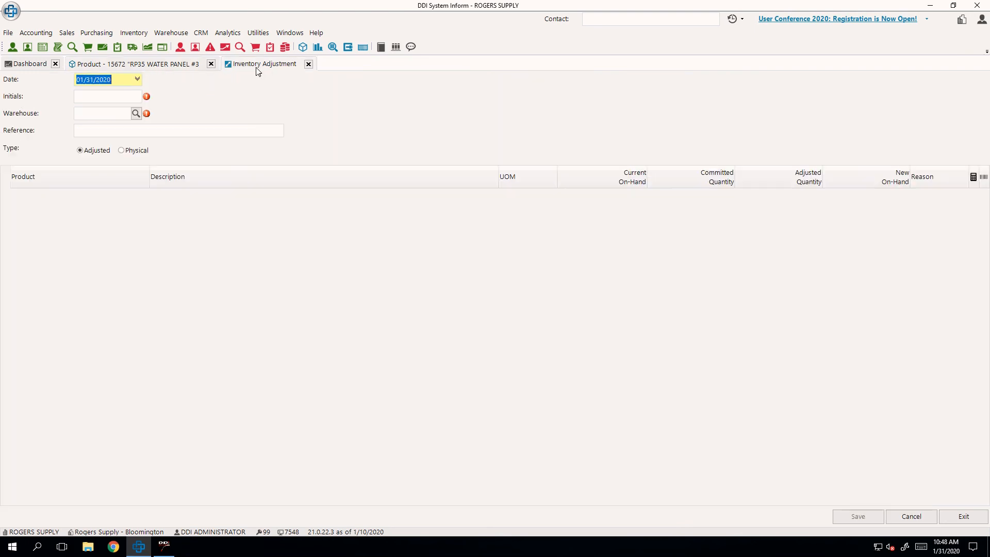
pyautogui.click(119, 97)
pyautogui.write('**')
pyautogui.press('Tab')
pyautogui.write('04')
pyautogui.press('Tab')
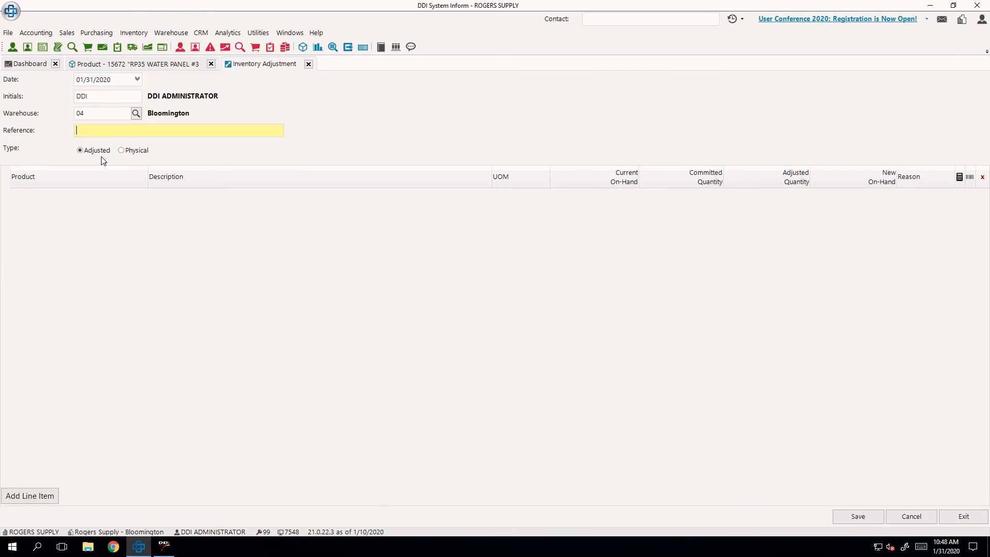
pyautogui.click(98, 154)
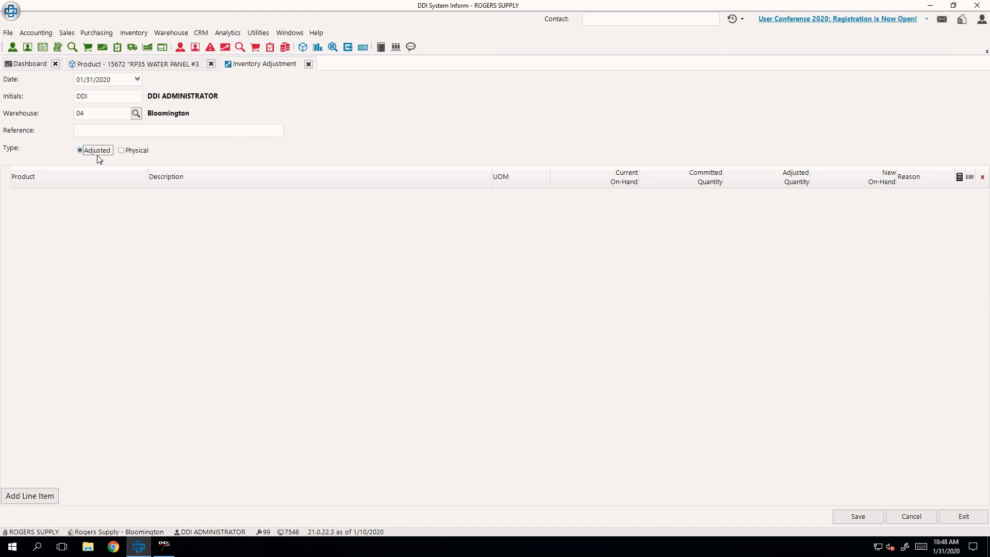
# Add a line item for product 15672 with an adjusted quantity of 2.
pyautogui.click(37, 496)
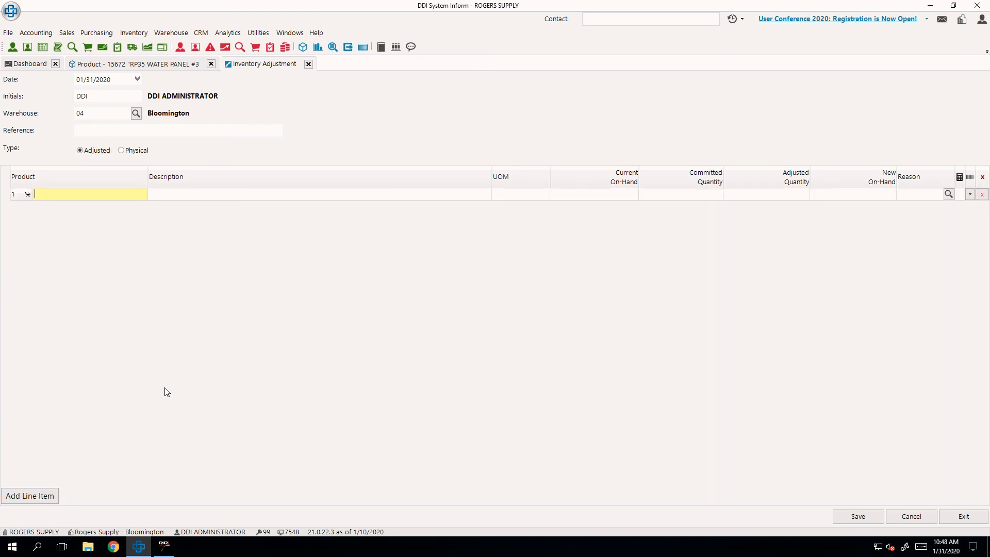
pyautogui.write('15672')
pyautogui.press('Return')
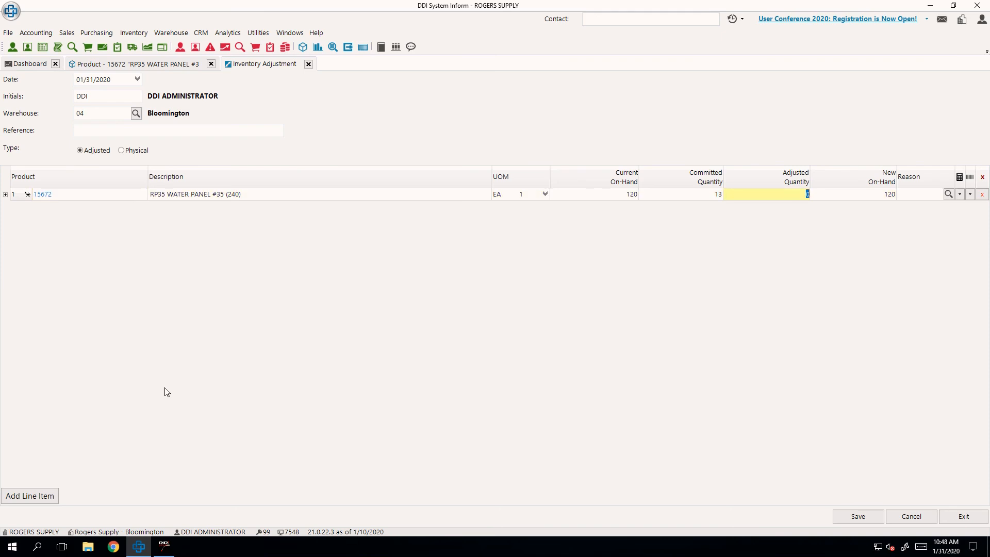
pyautogui.write('2')
pyautogui.press('Tab')
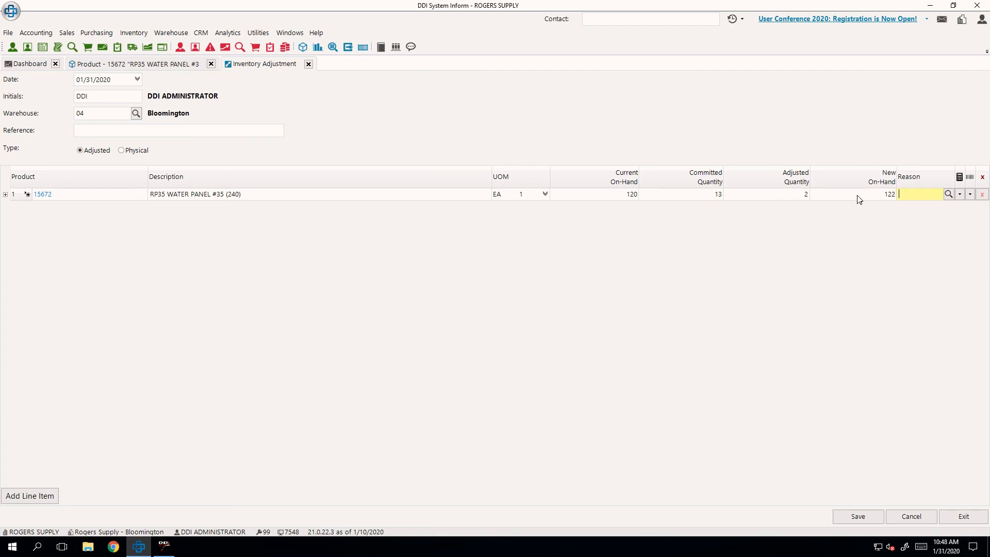
# Save the quantity adjustment, assigning a quantity of 107 to bin WH0319AA in the bin assignment review.
pyautogui.click(857, 516)
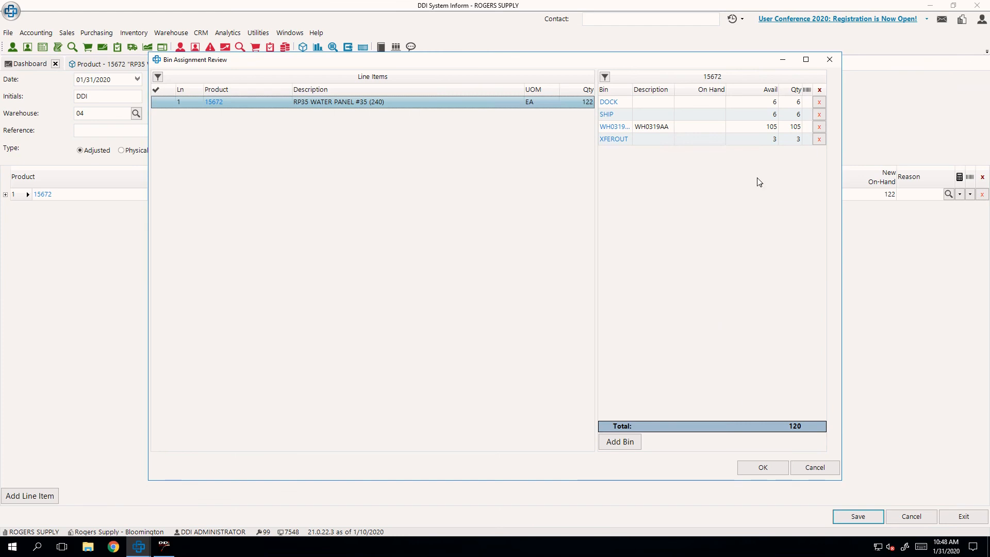
pyautogui.click(795, 130)
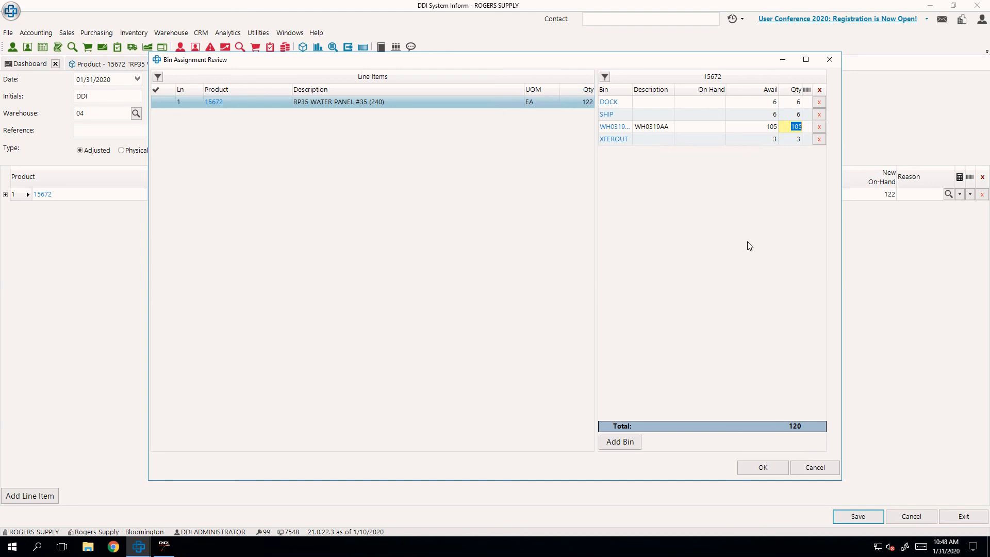
pyautogui.write('107')
pyautogui.press('Return')
pyautogui.click(771, 466)
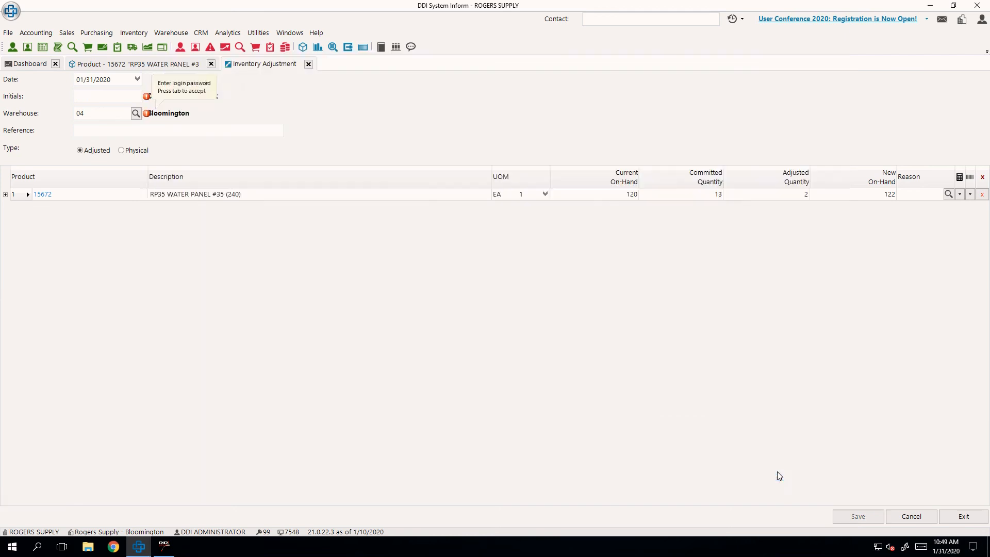
# Refresh product 15672's transactions and compare the types and sources of the adjustment, physical and RF product count entries.
pyautogui.click(172, 65)
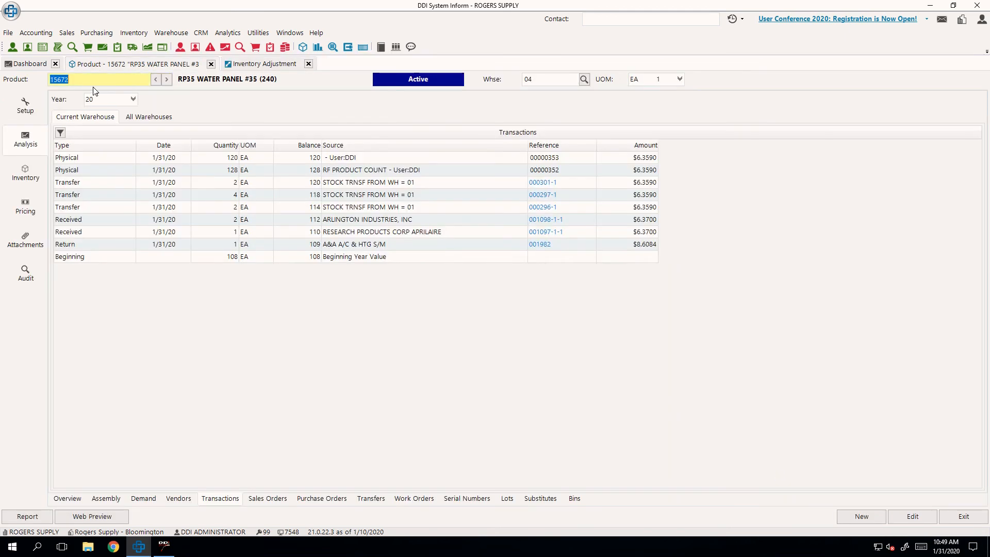
pyautogui.click(343, 168)
pyautogui.click(109, 158)
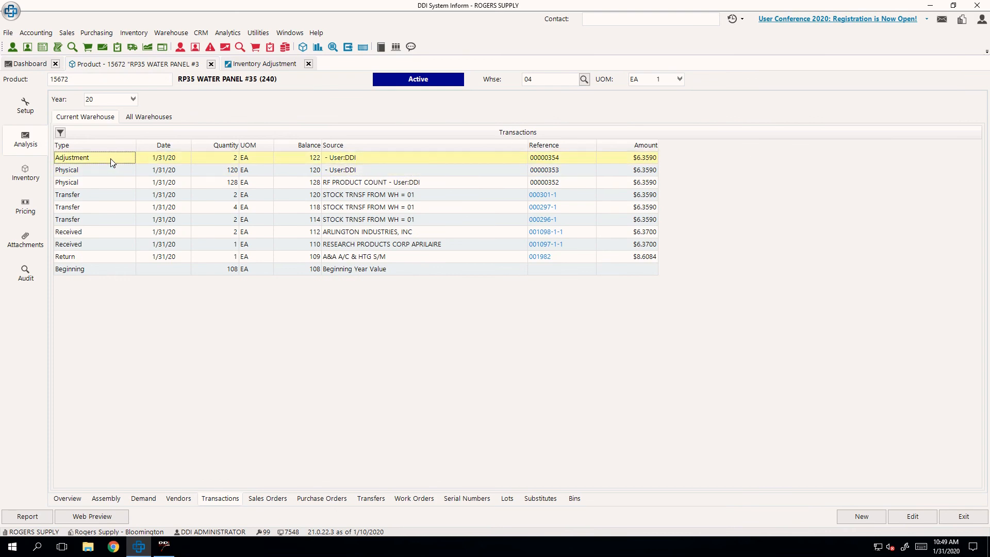
pyautogui.click(115, 174)
pyautogui.click(122, 158)
pyautogui.click(362, 161)
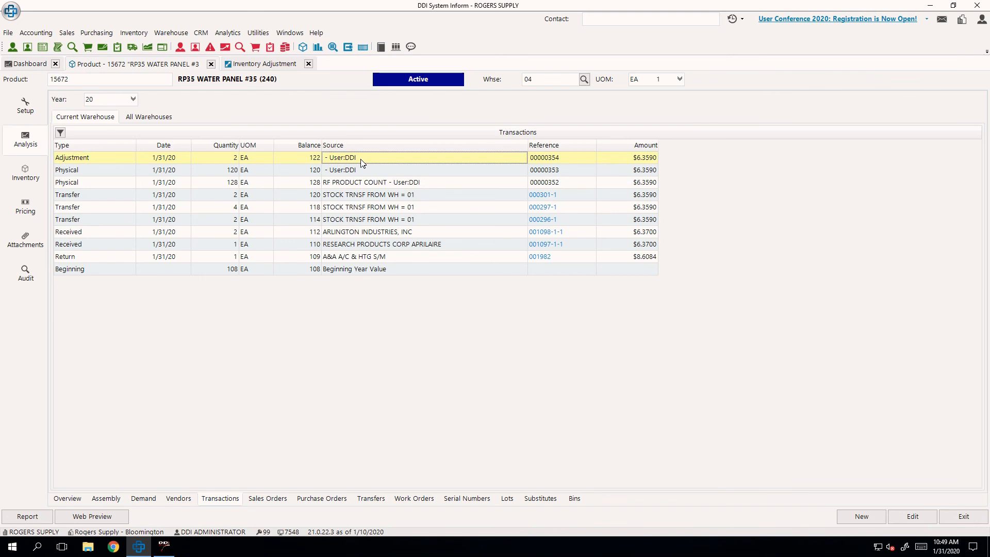
pyautogui.click(349, 171)
pyautogui.click(346, 160)
pyautogui.click(349, 171)
pyautogui.click(348, 160)
pyautogui.click(337, 182)
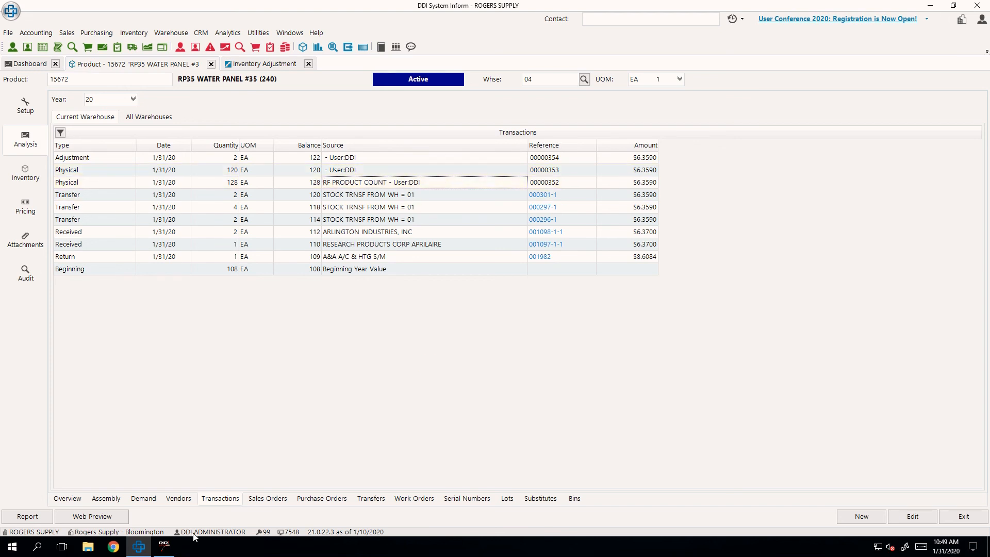
# Switch to AccuTerm and leave Inventory Adjustment and Cycle Count for the Inform WMS main menu.
pyautogui.click(163, 545)
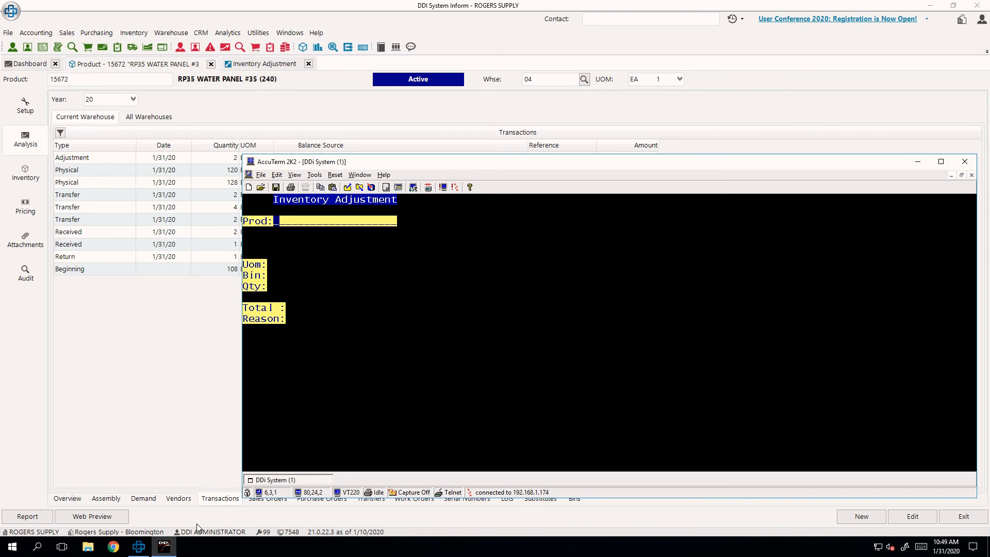
pyautogui.press('Escape')
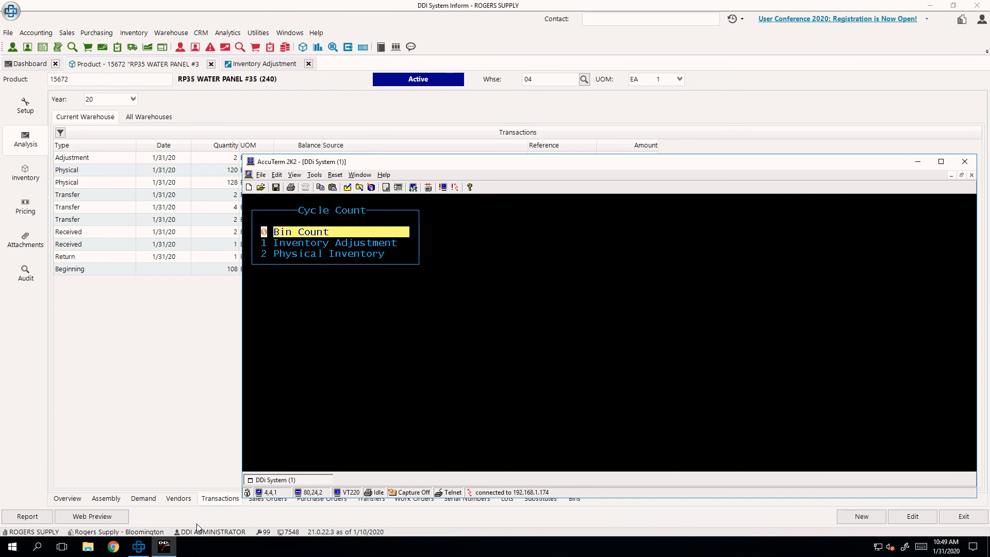
pyautogui.press('Escape')
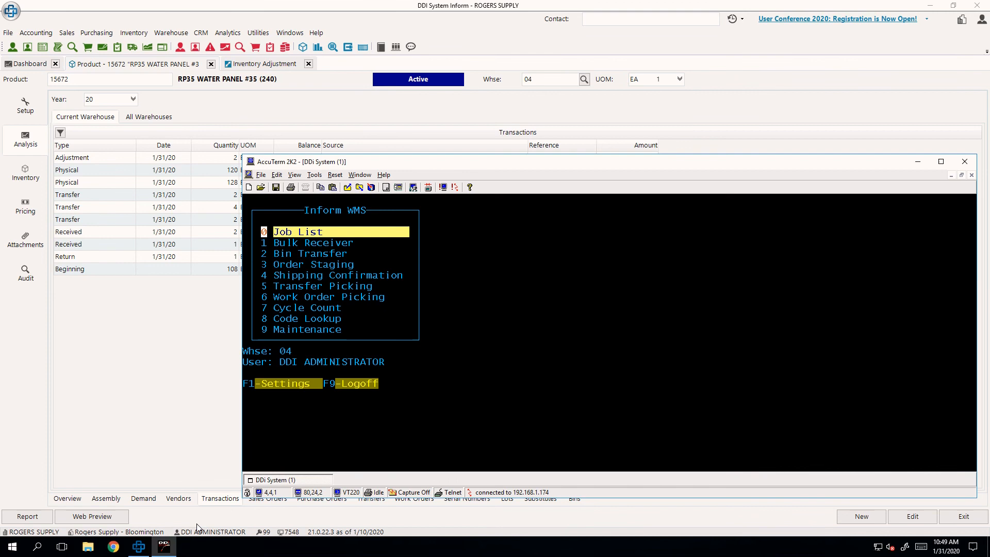